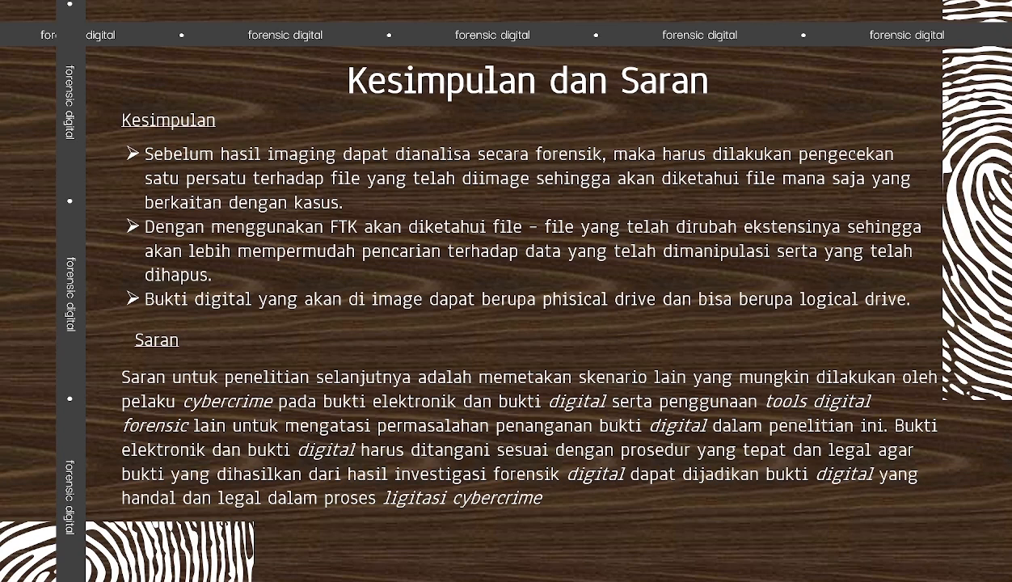
- Advance the slide show to the closing Thanks! slide and end the show
key(Right)
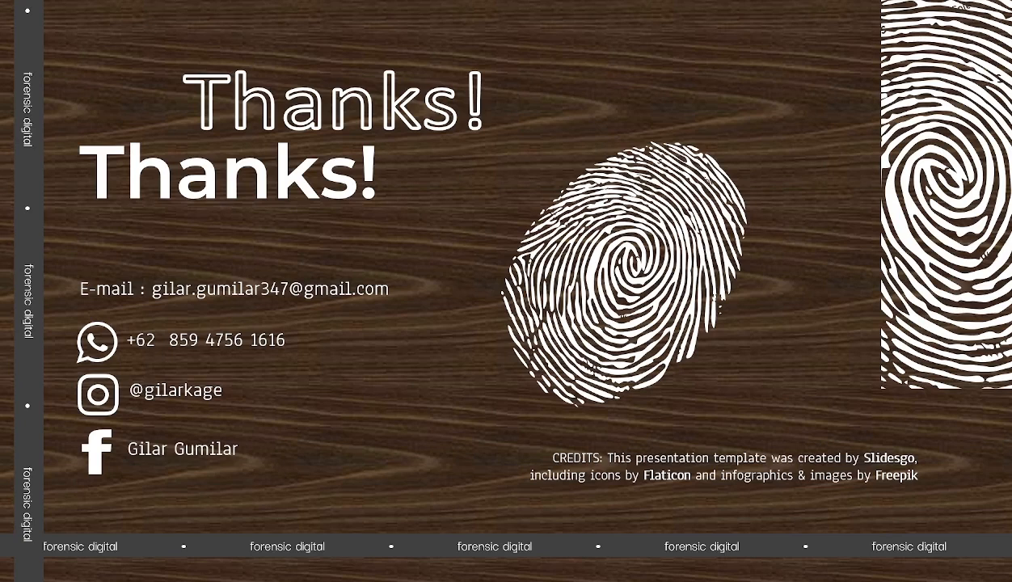
right_click(510, 215)
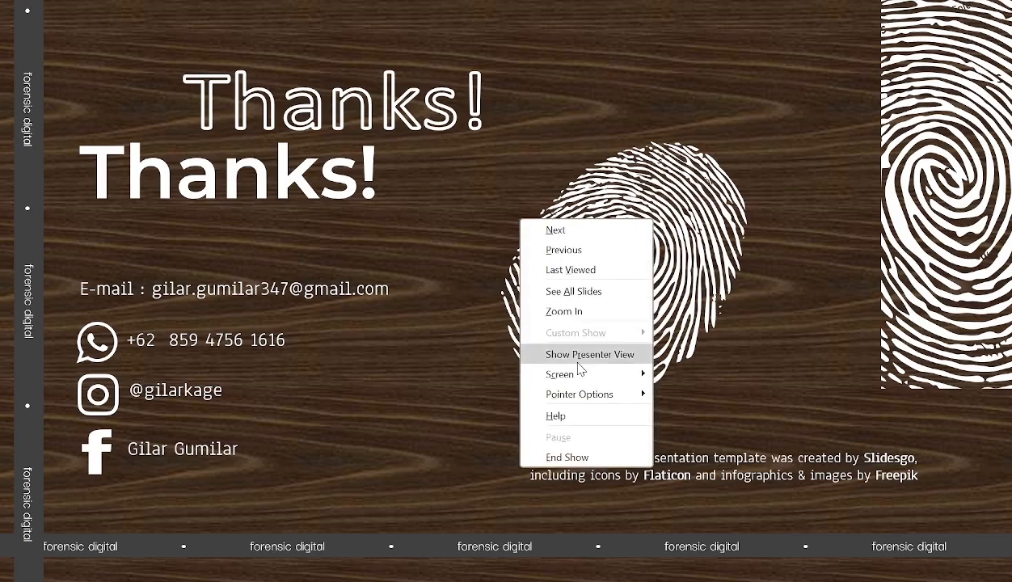
click(588, 457)
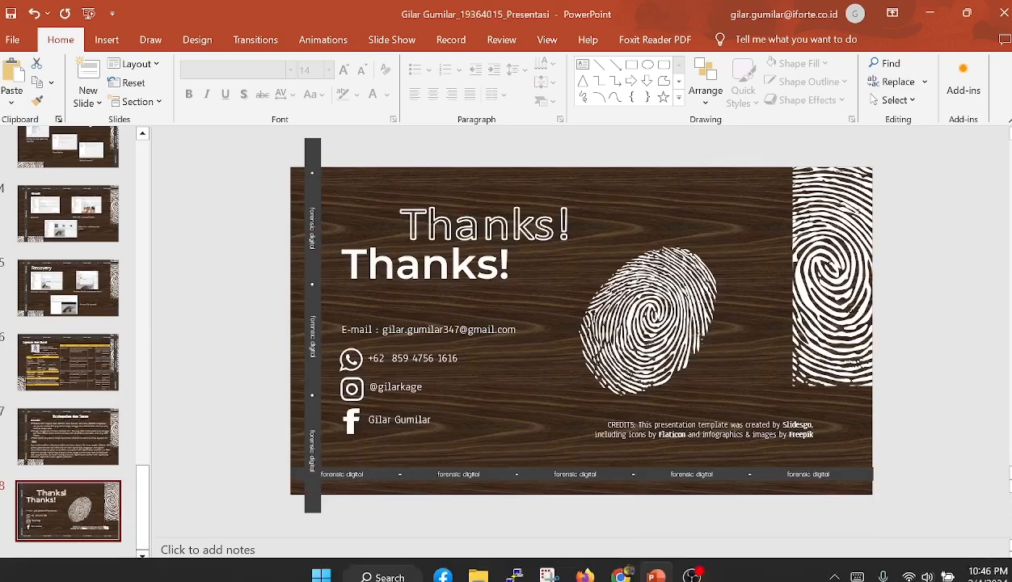
- Bring up the OBS recorder, minimize the presentation window, and launch AccessData FTK Imager from the desktop
click(692, 563)
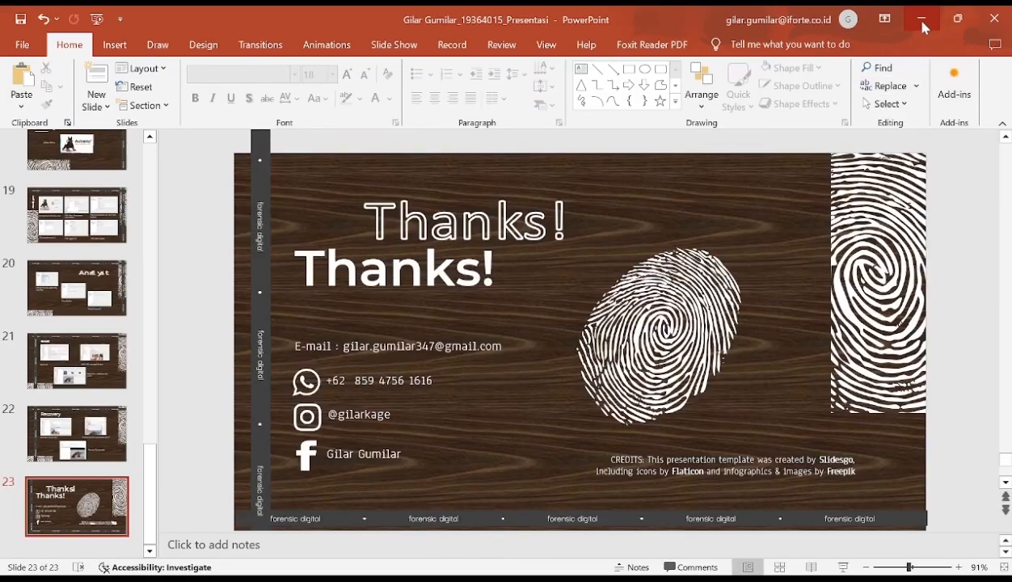
click(921, 21)
double_click(163, 419)
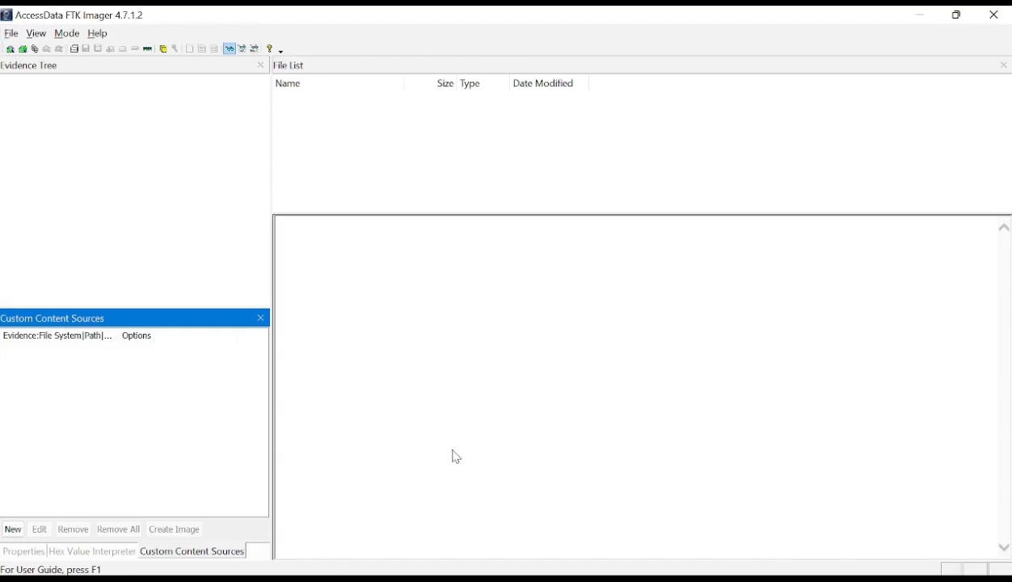
- Switch to File Explorer and open the Sukma (D:) drive to examine all of its folders
mouse_move(543, 575)
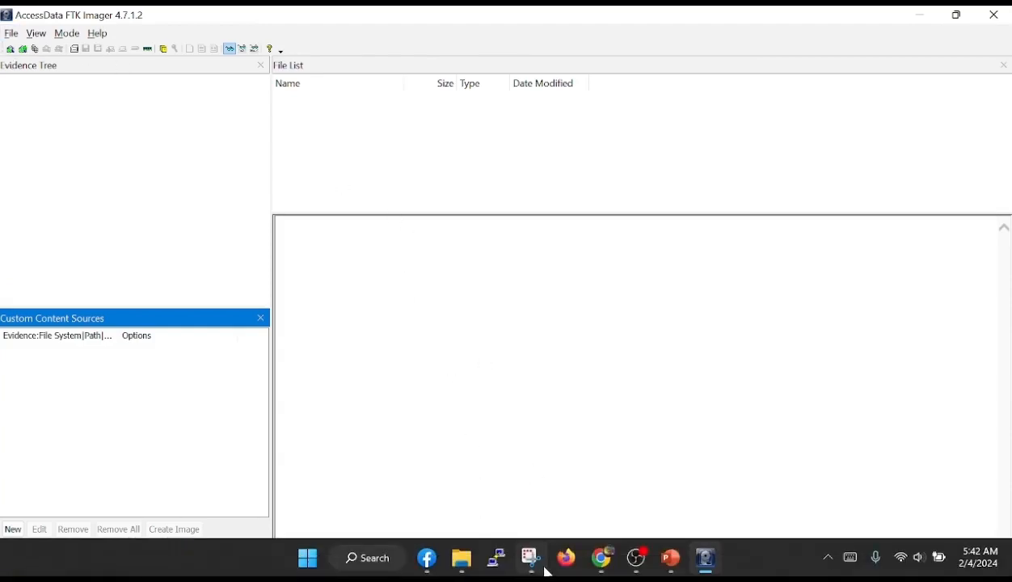
click(464, 570)
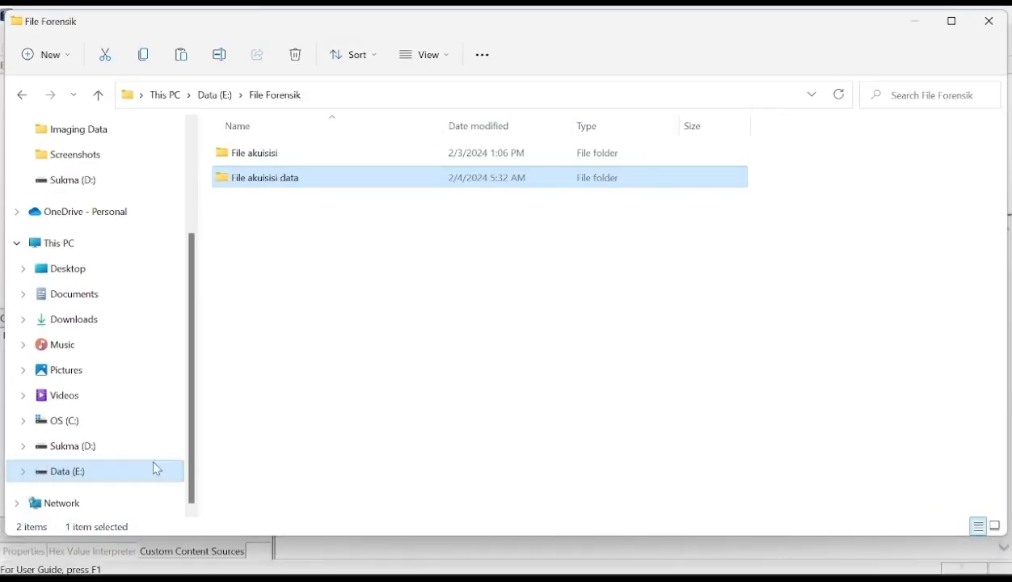
click(82, 455)
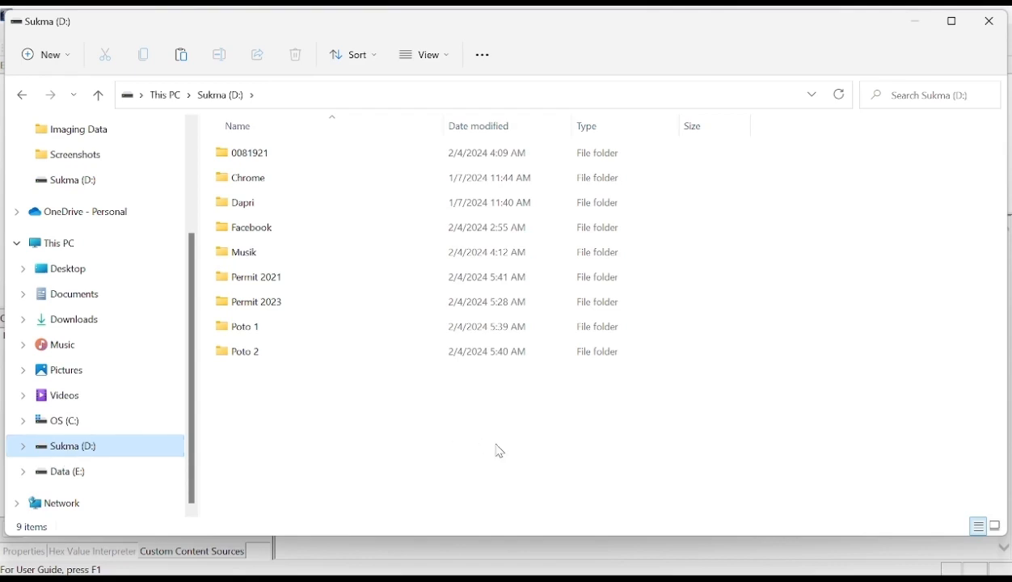
drag(639, 443, 248, 151)
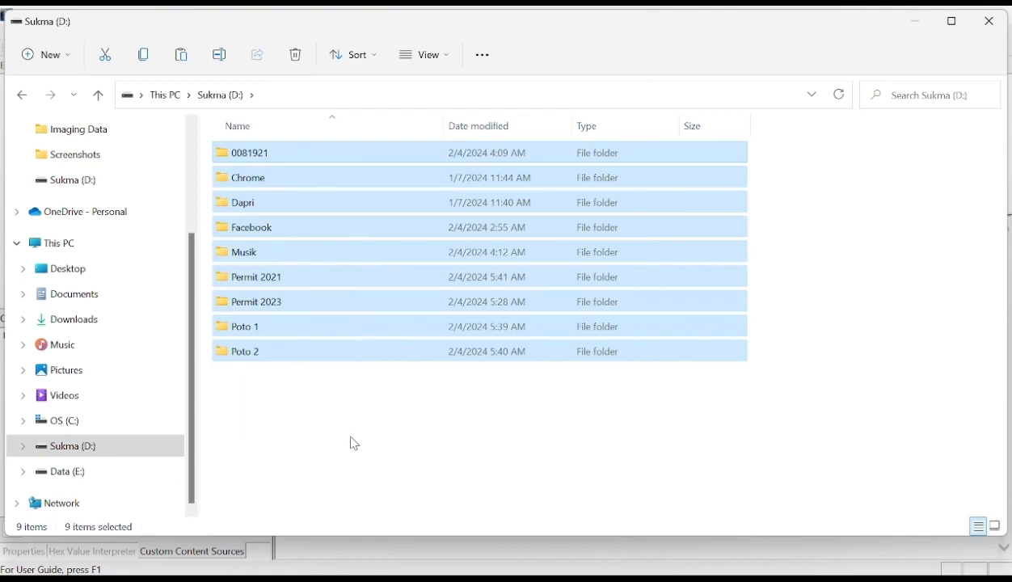
click(307, 457)
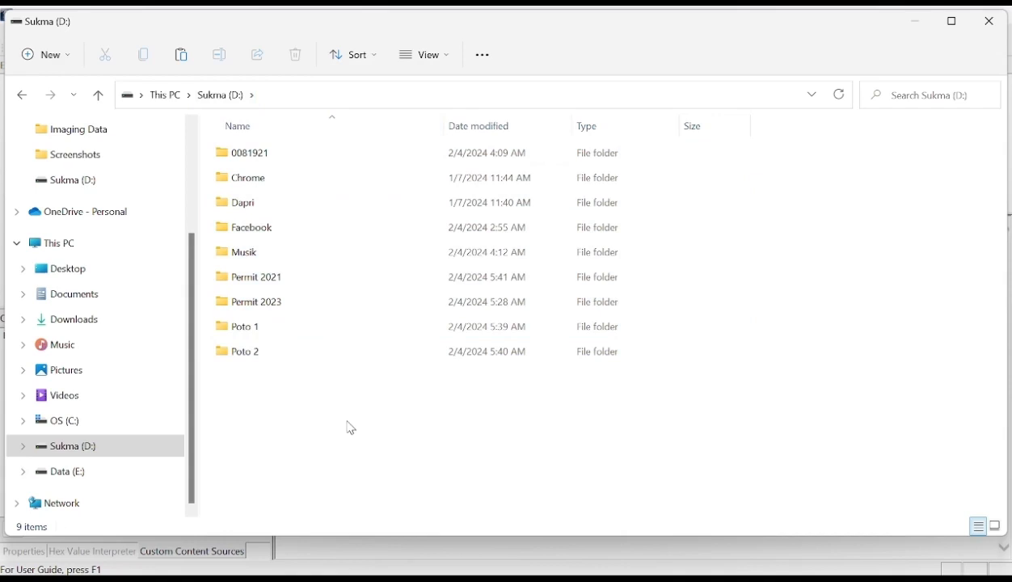
- Permanently delete the folders 0081921, Musik, Permit 2021, Permit 2023, Poto 1 and Poto 2 from Sukma (D:), skipping protected system files
drag(346, 421, 244, 261)
drag(328, 391, 242, 264)
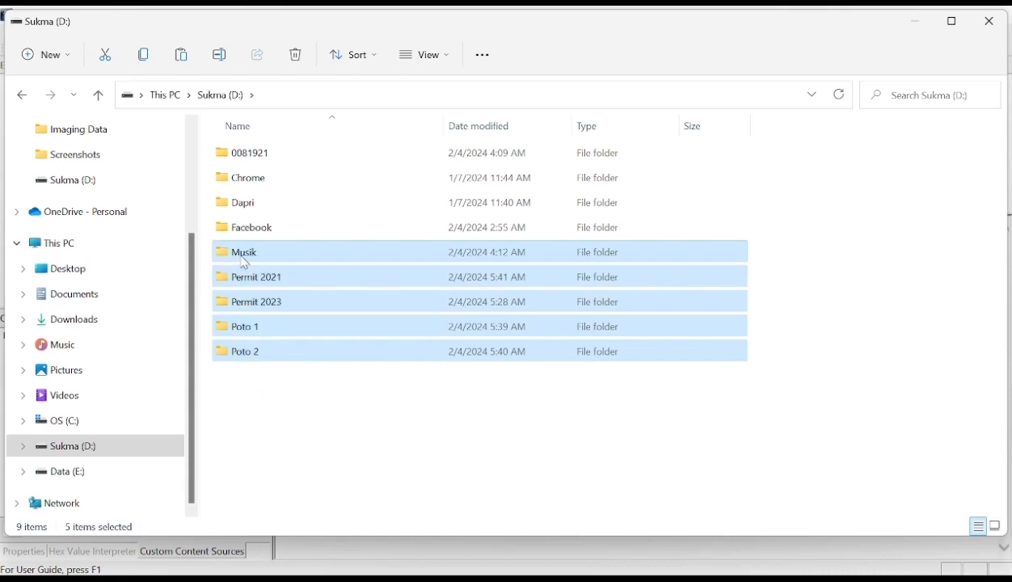
ctrl+click(257, 158)
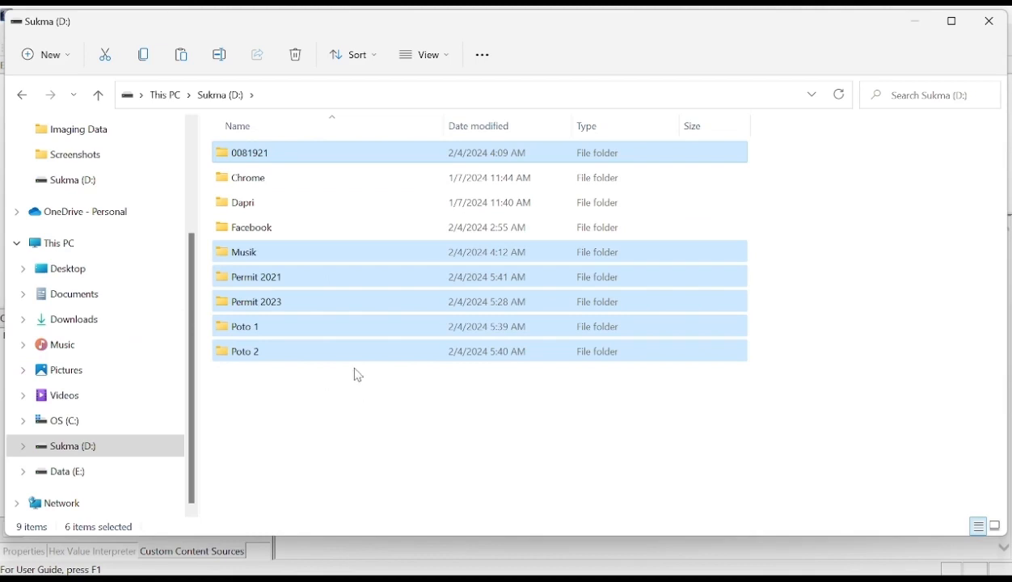
key(shift+Delete)
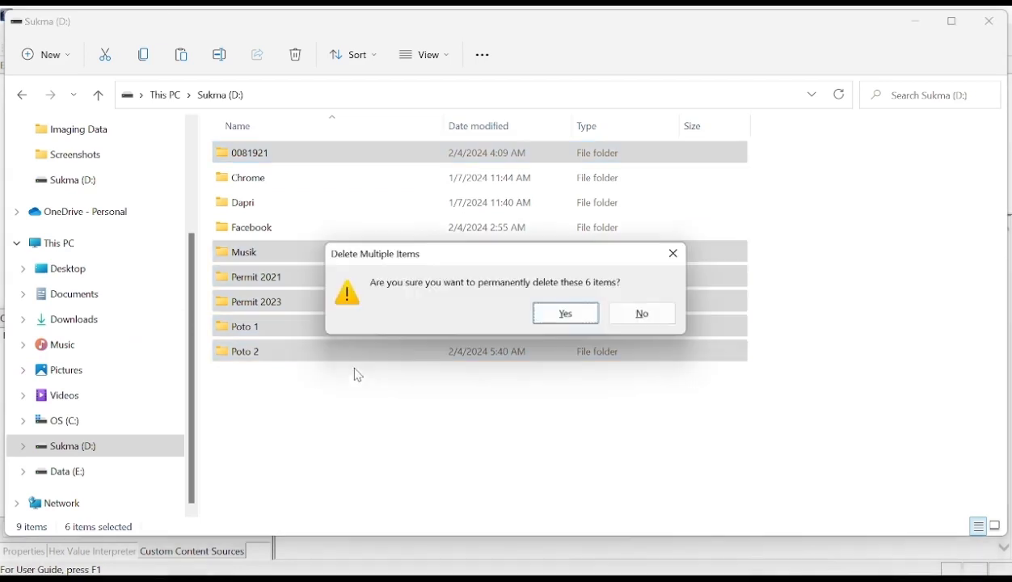
click(561, 317)
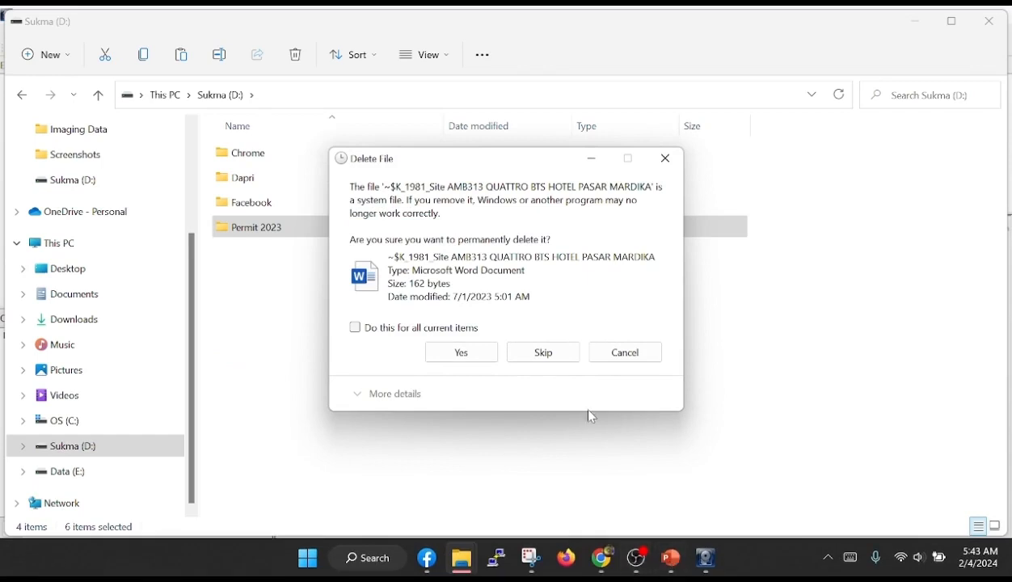
click(544, 356)
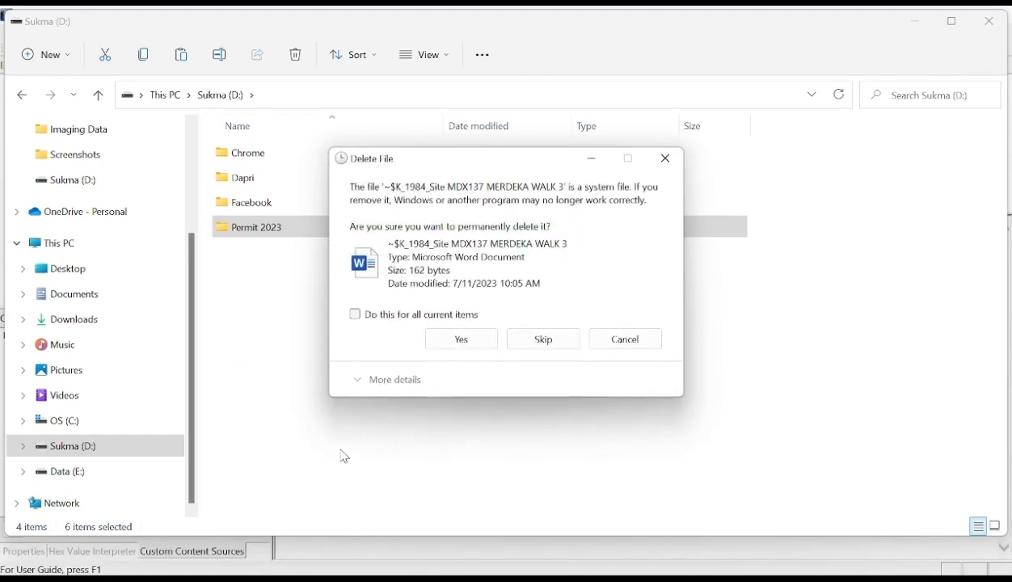
click(542, 342)
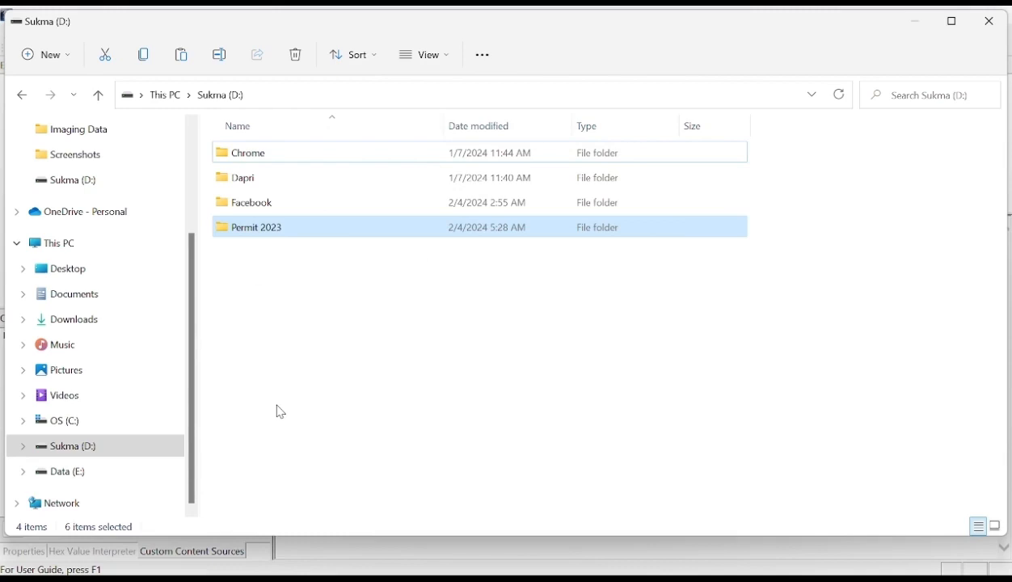
- Return to FTK Imager and add the logical drive D:\ - Sukma [NTFS] as an evidence item
click(917, 26)
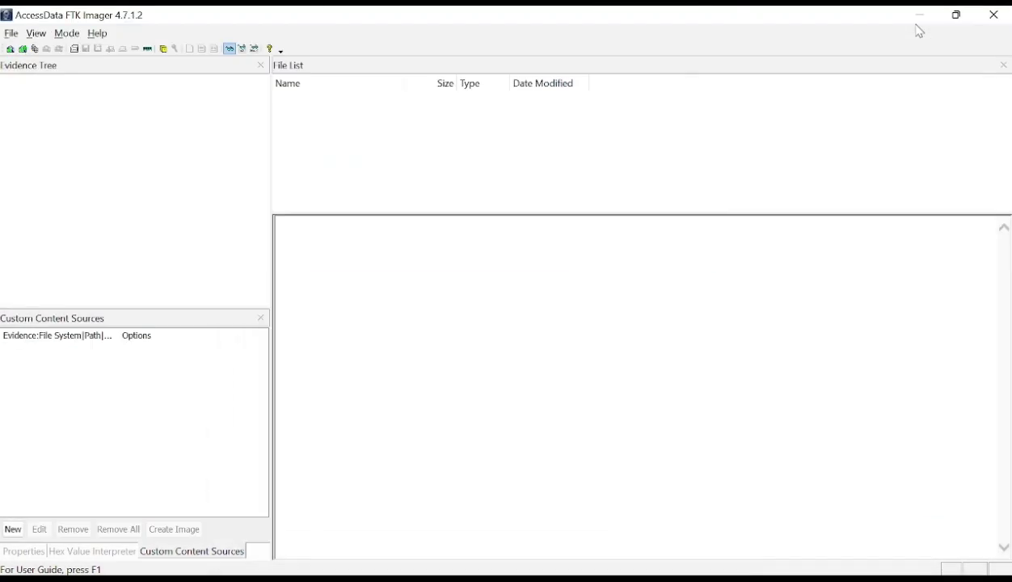
click(10, 49)
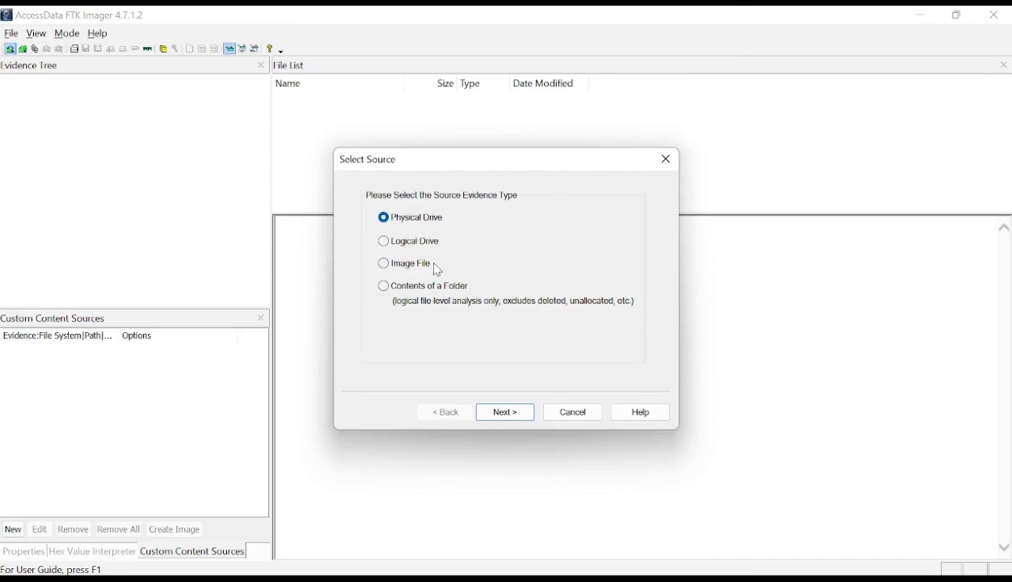
click(410, 247)
click(503, 411)
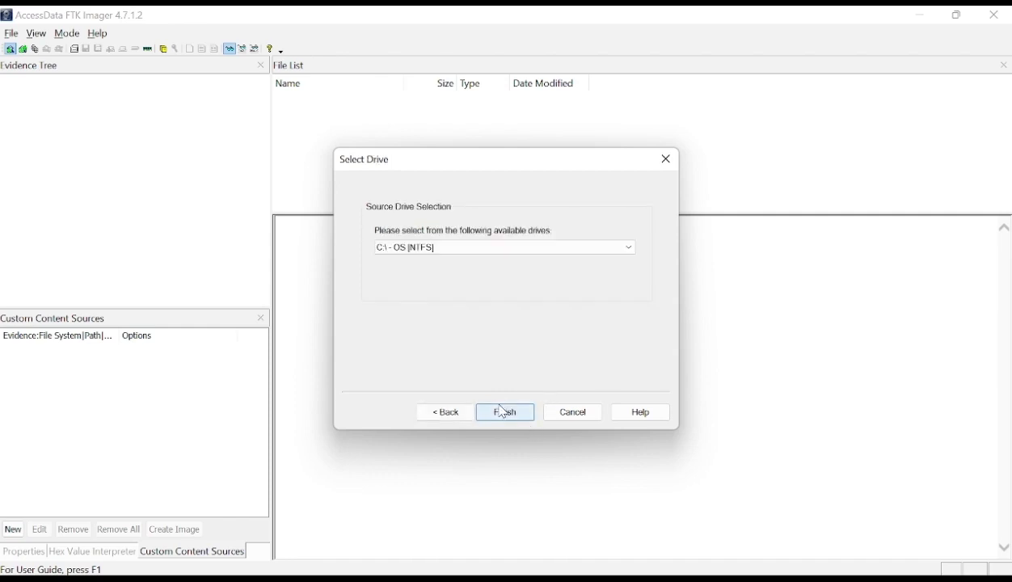
click(557, 251)
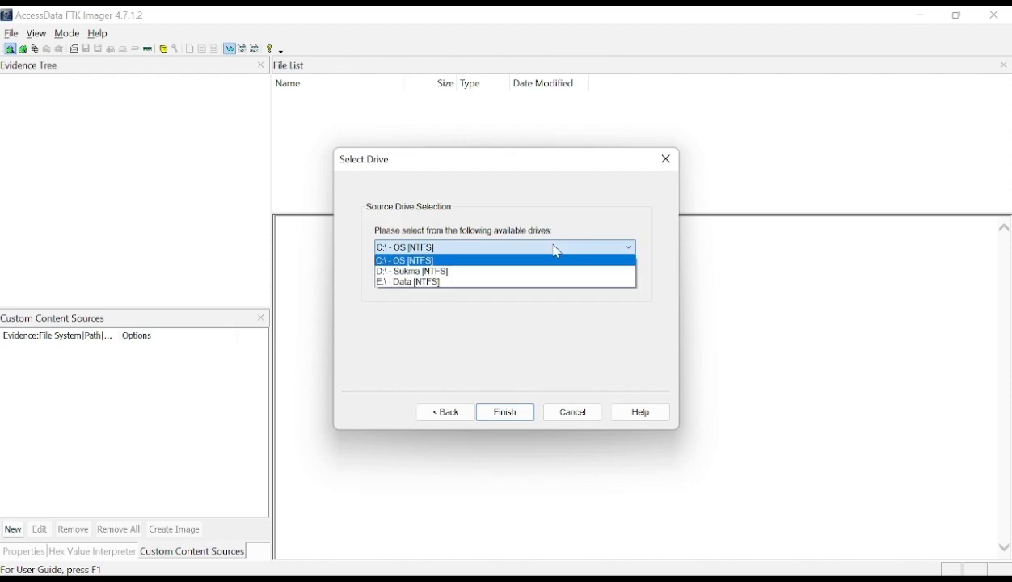
click(460, 273)
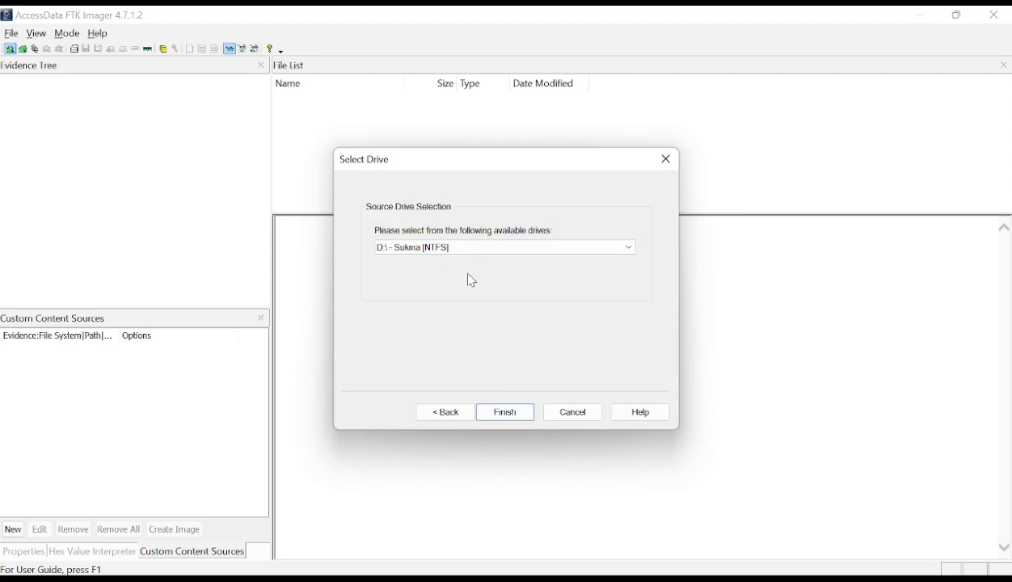
click(506, 416)
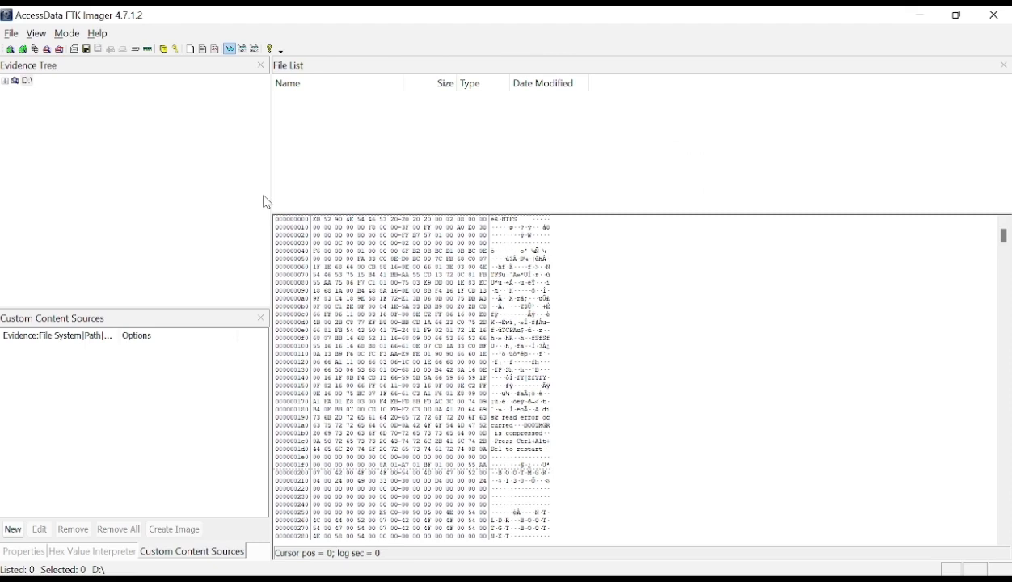
- Start creating a disk image with the logical drive D:\ - Sukma [NTFS] as its source
click(12, 34)
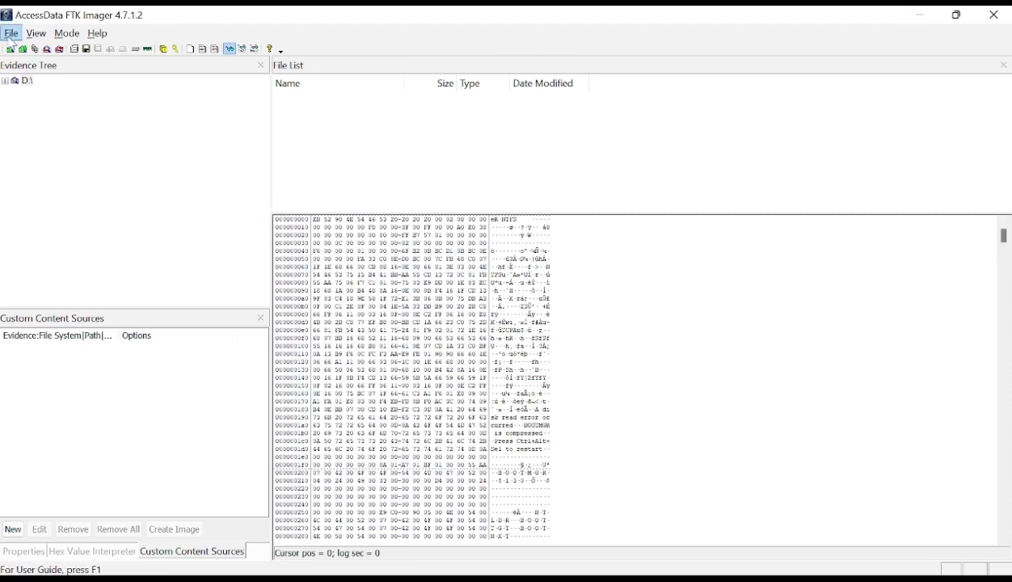
click(38, 130)
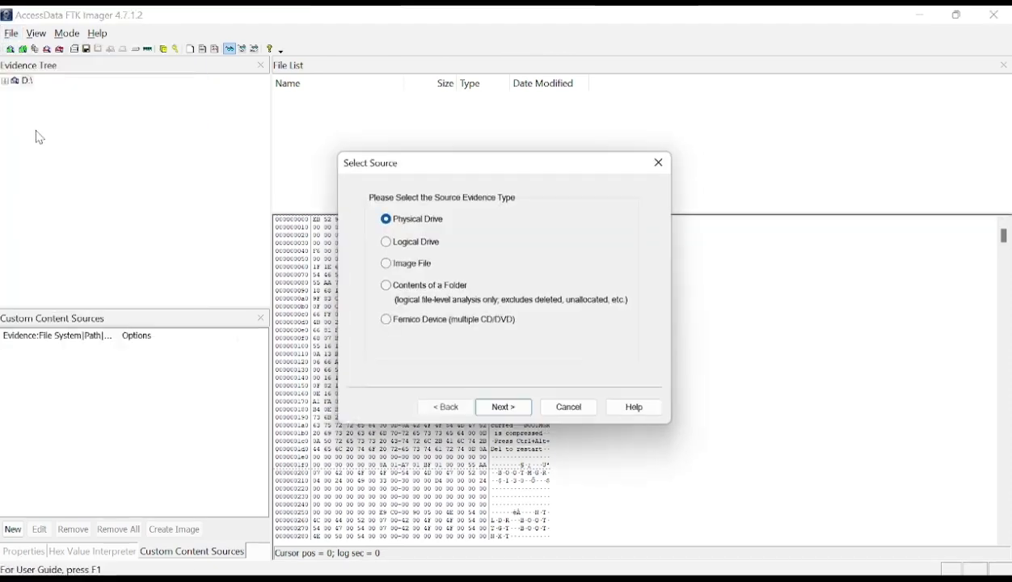
click(419, 246)
click(536, 415)
click(556, 251)
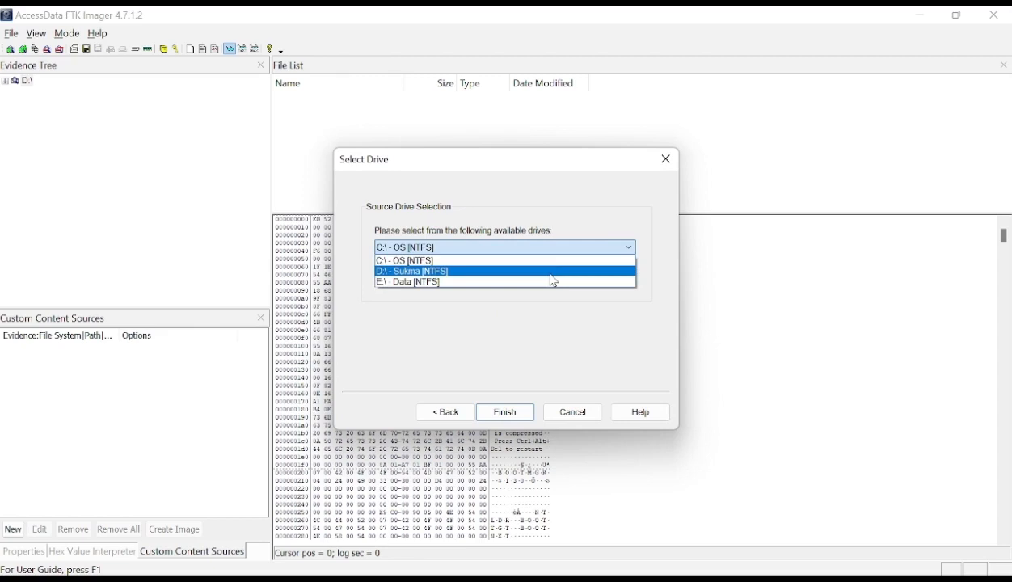
click(555, 275)
click(504, 416)
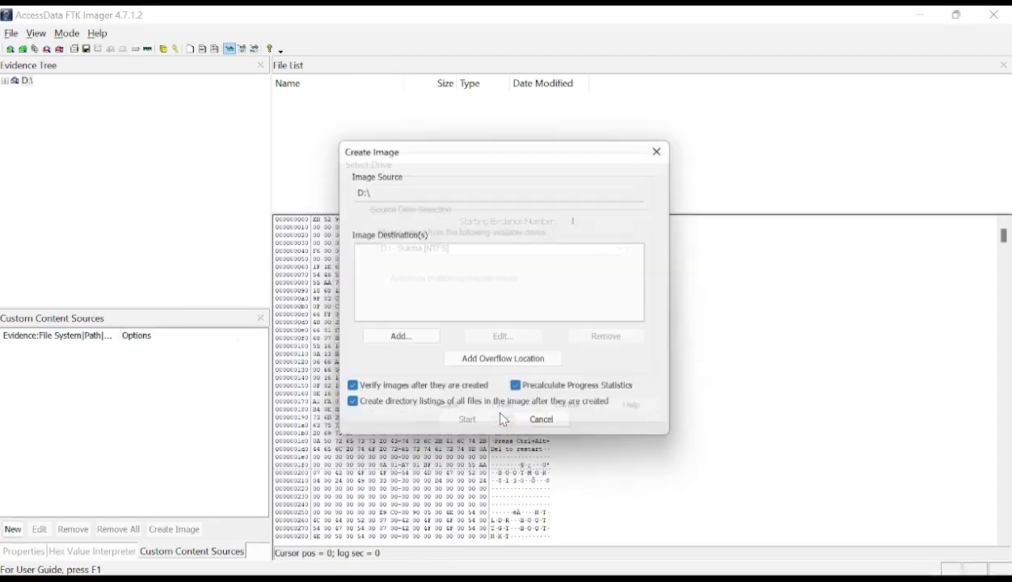
- Add an image destination and choose E01 as its image type
click(400, 344)
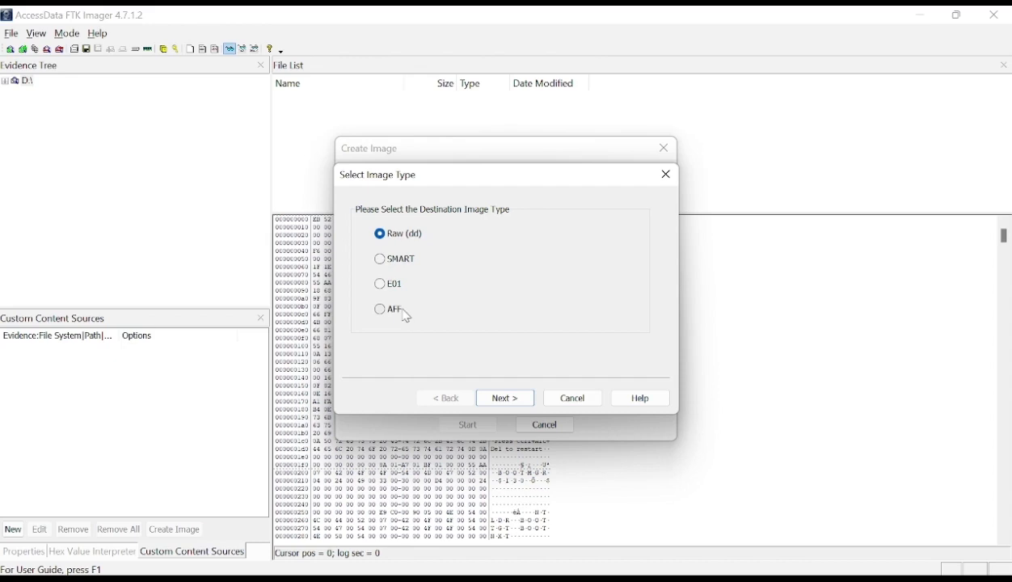
click(380, 287)
click(507, 402)
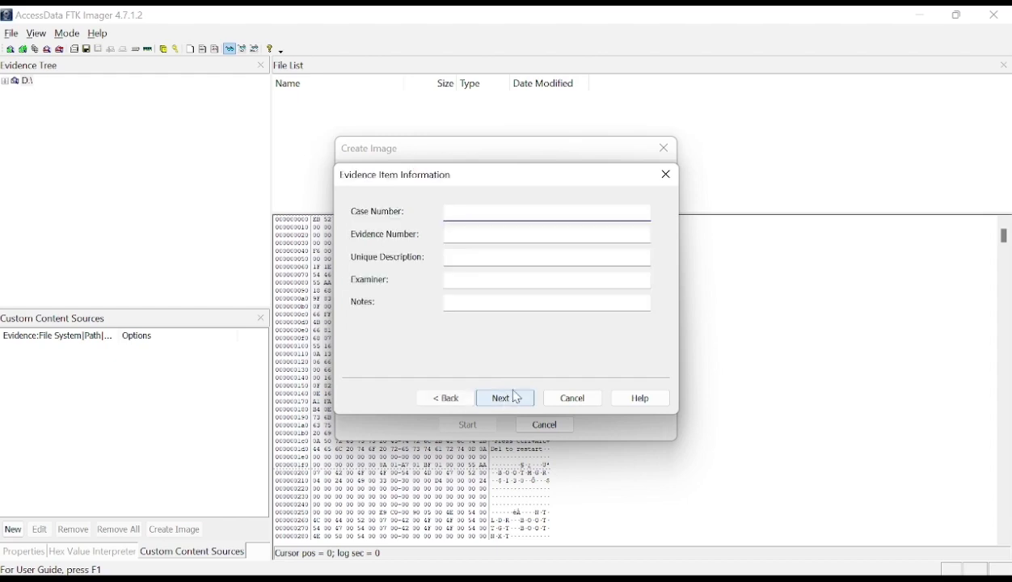
- Set the case number to 01, the evidence number to 1 and the unique description to "02 Februari 2024"
text(01)
click(480, 235)
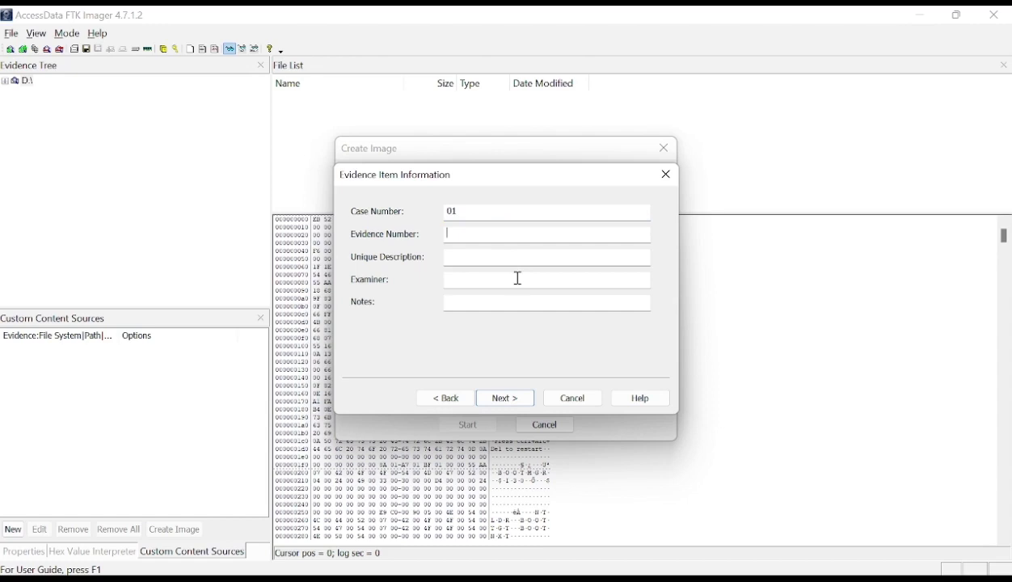
text(1)
click(461, 258)
text(02 Fe)
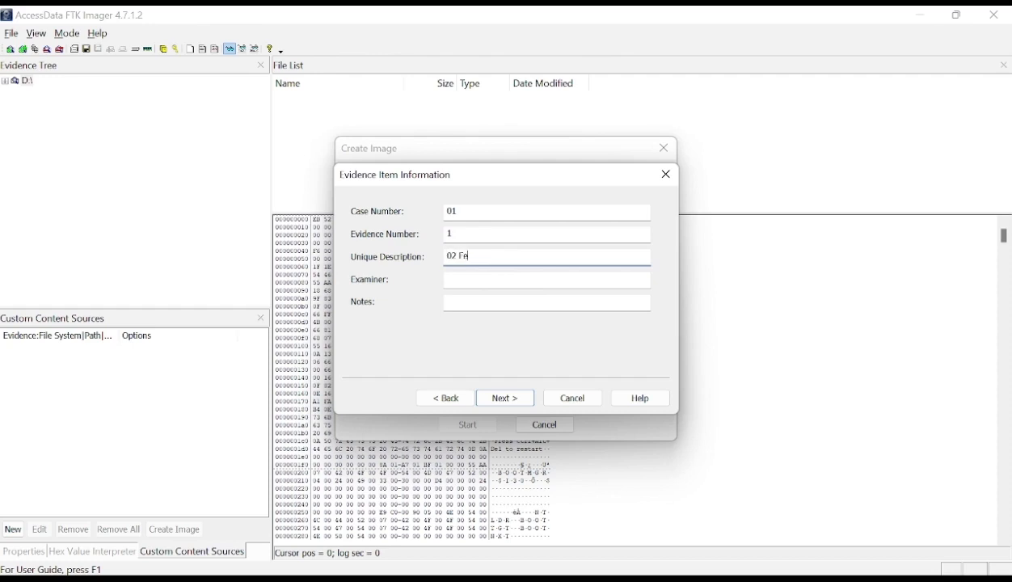
text(bruari 2024)
- Fill in the examiner's name in the evidence item information
click(468, 276)
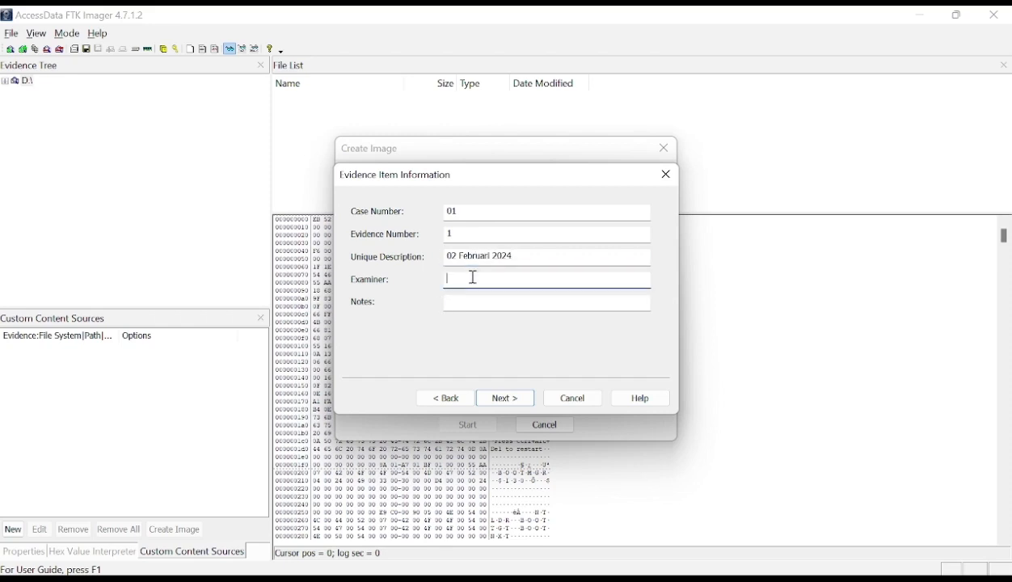
text(Basmalah)
- Set the evidence item's notes to "Barang Bukti Digital"
click(473, 304)
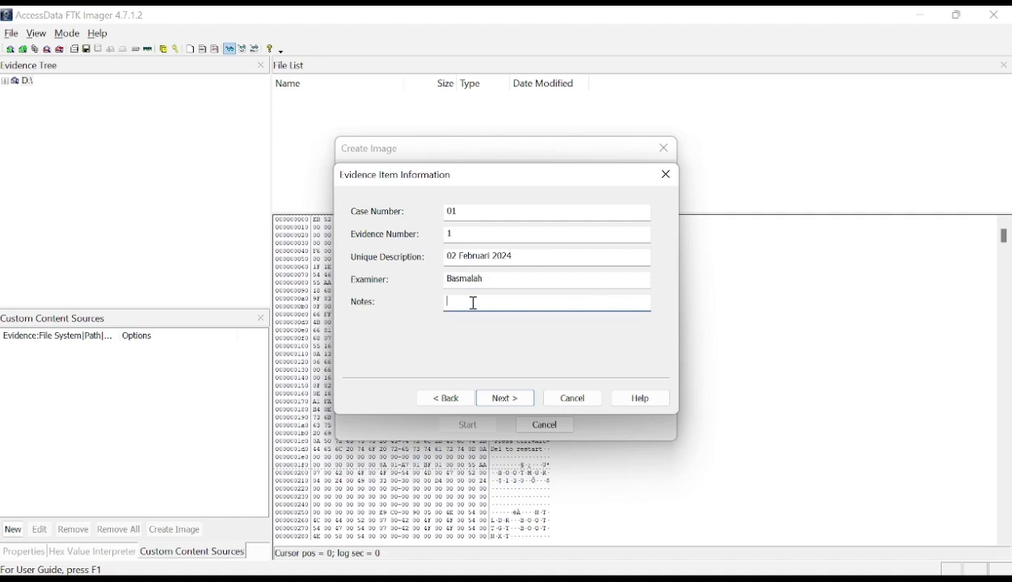
text(Alat Bukti Digital)
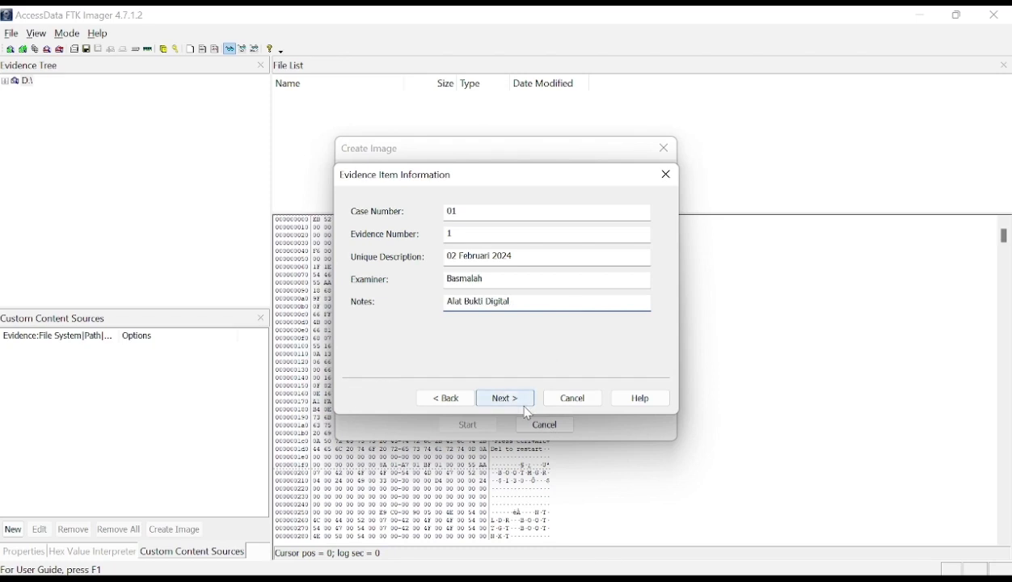
drag(465, 305, 448, 310)
text(Barang)
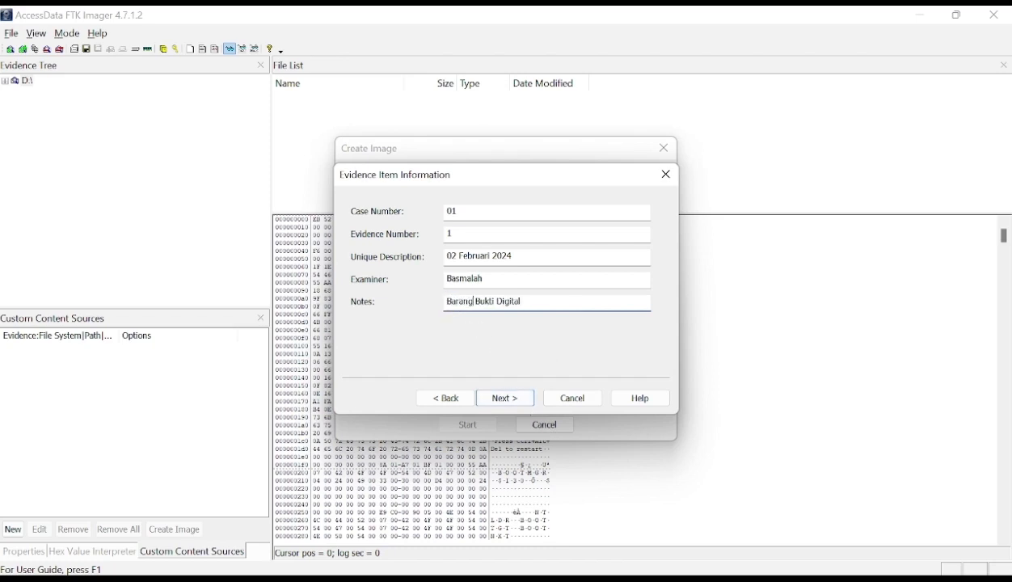
- Proceed to the image destination settings and browse to the File Forensik folder on drive E:
click(503, 397)
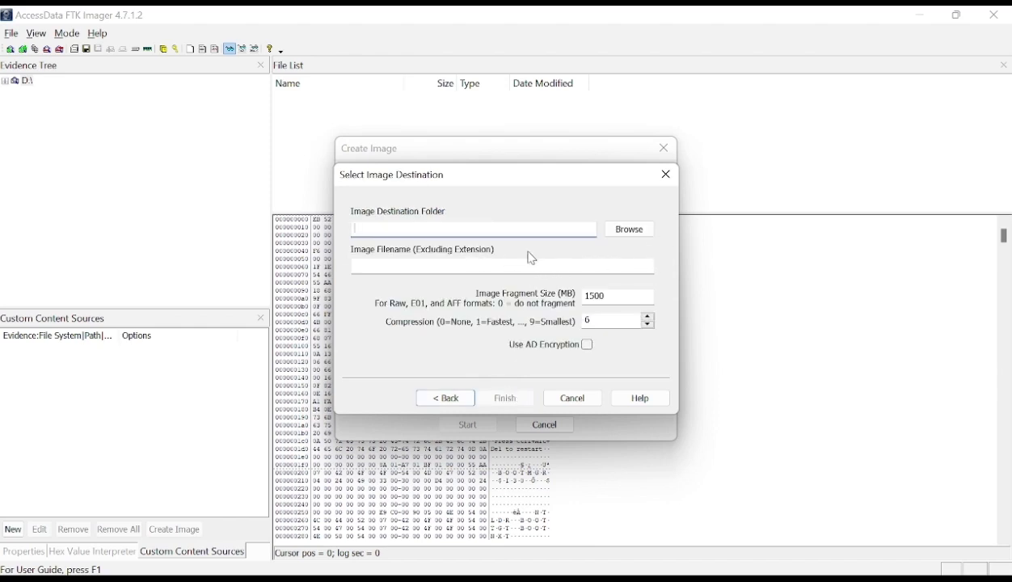
click(631, 230)
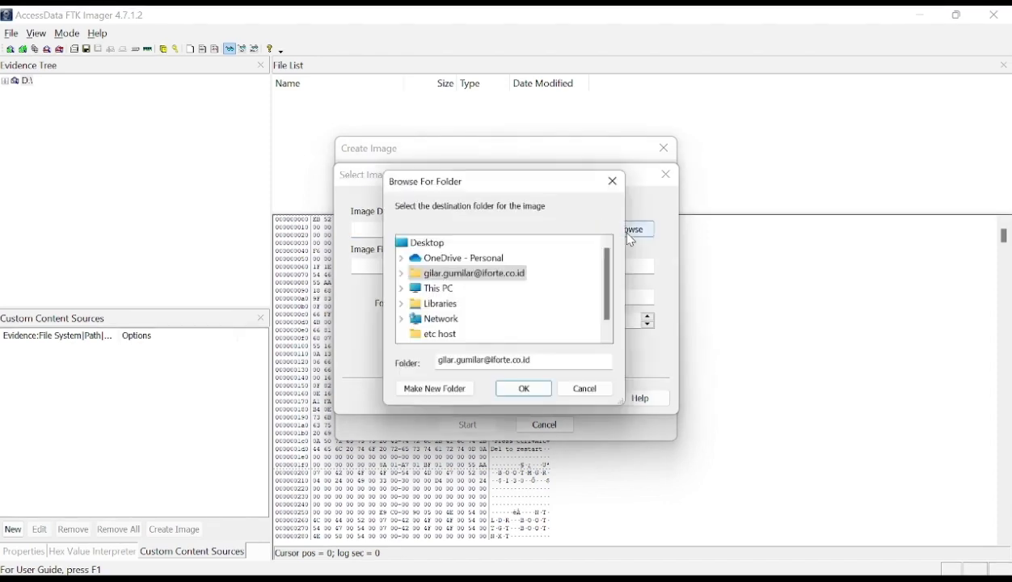
click(398, 290)
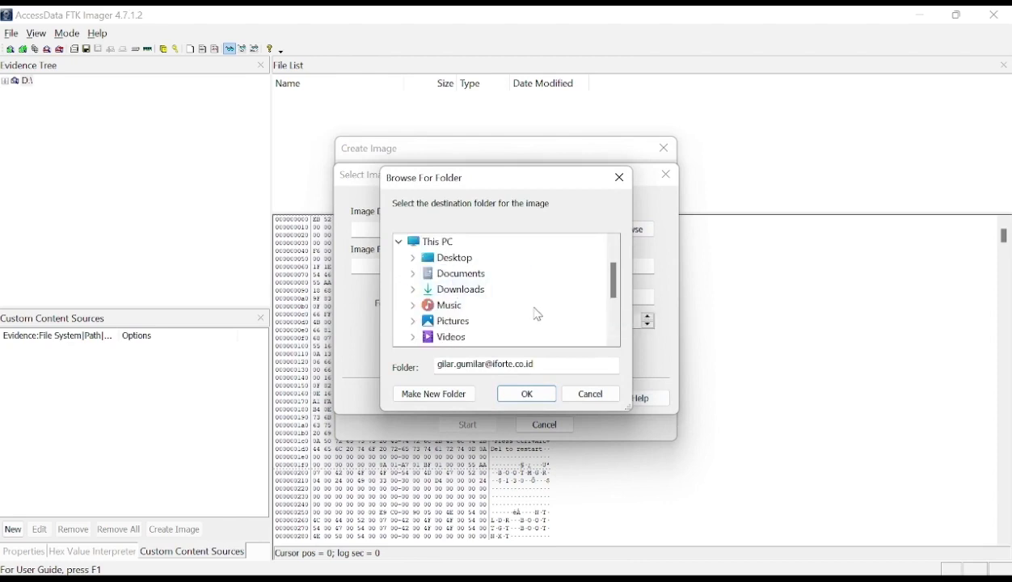
scroll(532, 318, down, 1)
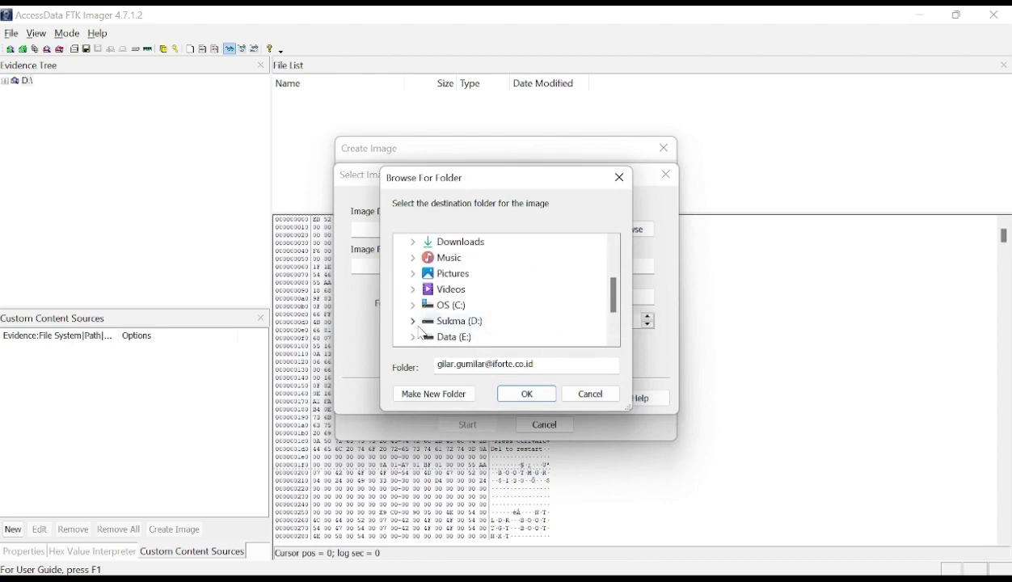
scroll(436, 321, down, 1)
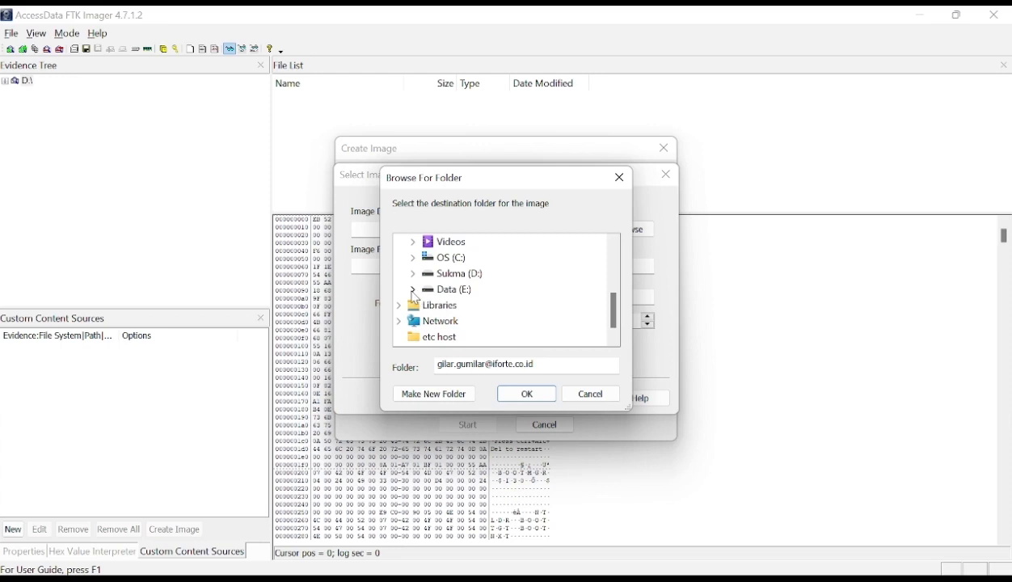
click(414, 291)
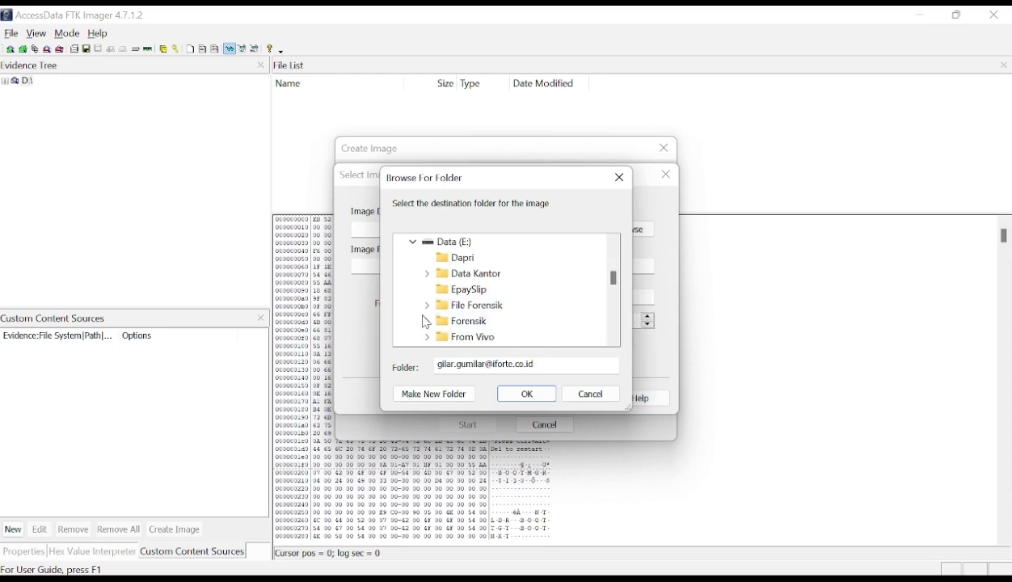
double_click(473, 311)
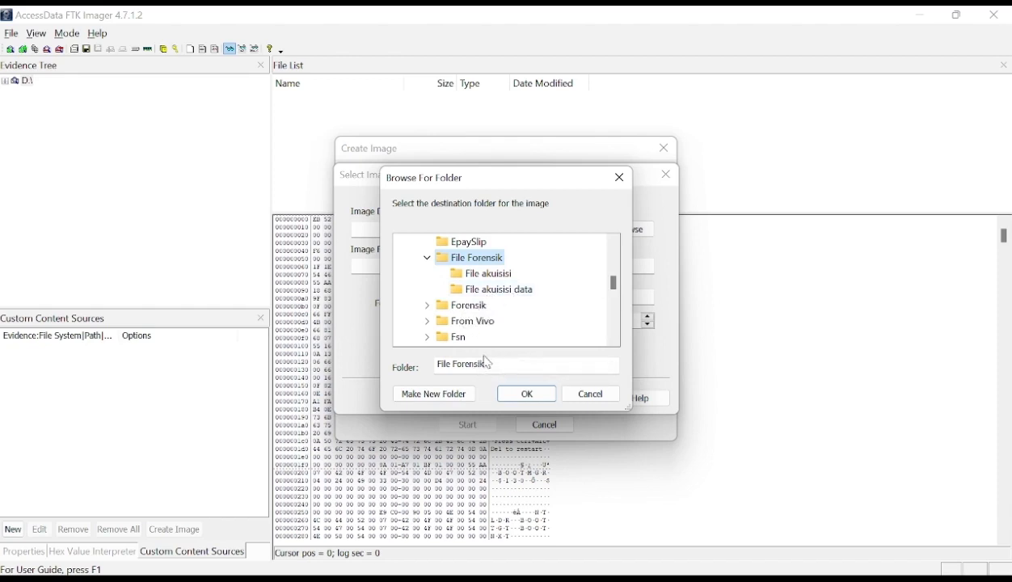
- Create a folder named "Akusisi Data Forensik" inside File Forensik and set it as the image destination folder
click(421, 395)
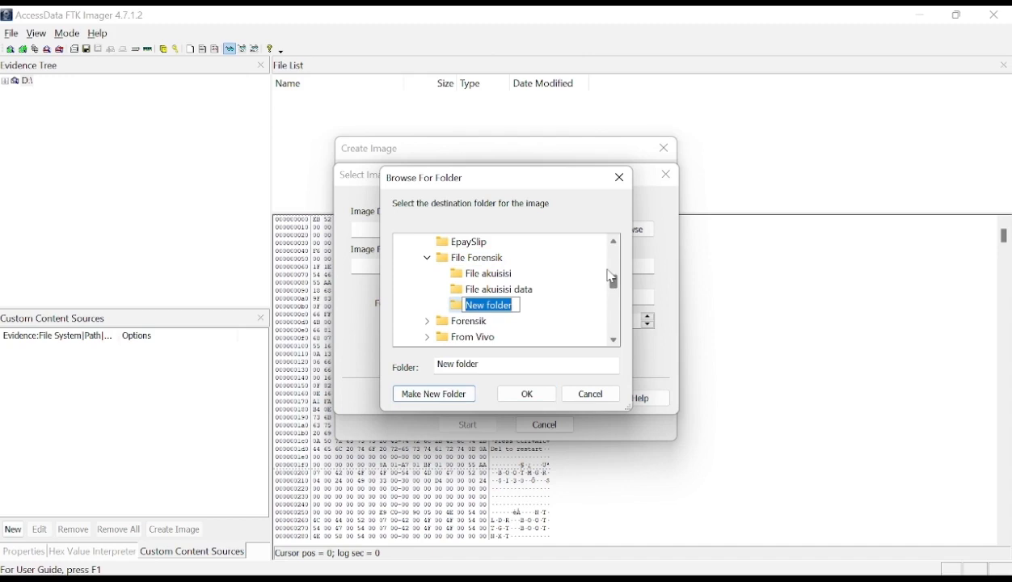
text(Akusi)
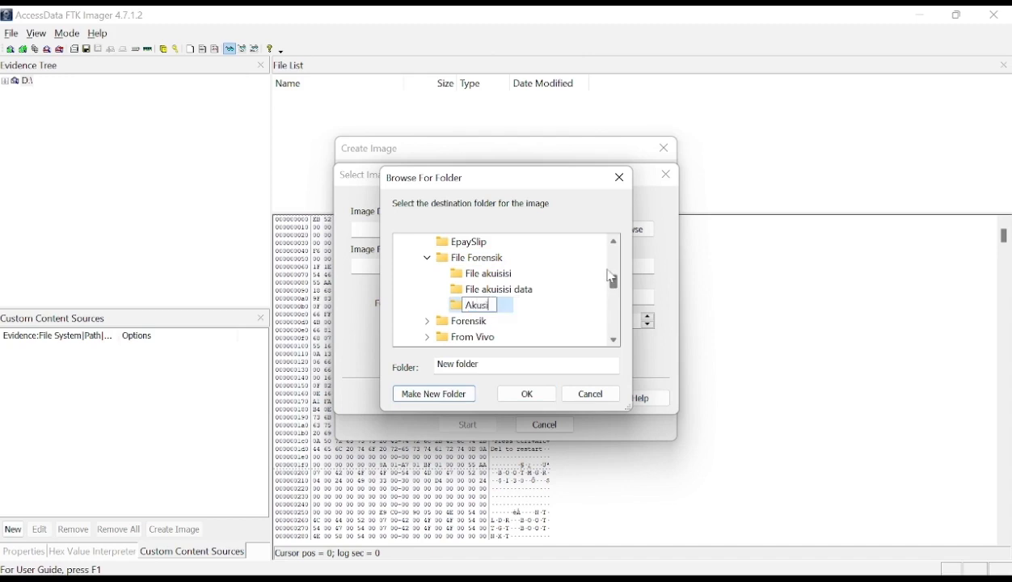
text(si Data)
text(Forensik)
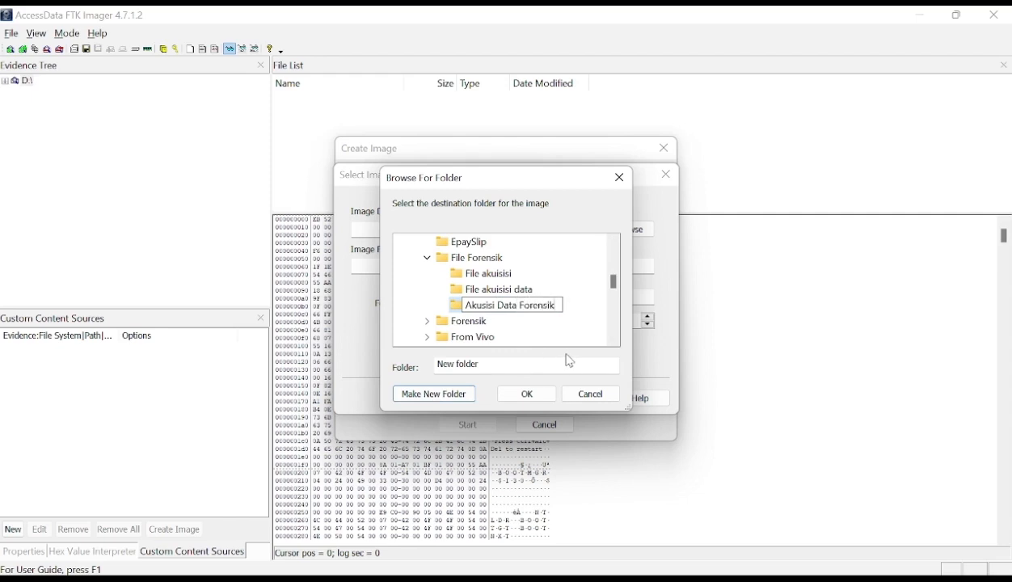
click(520, 291)
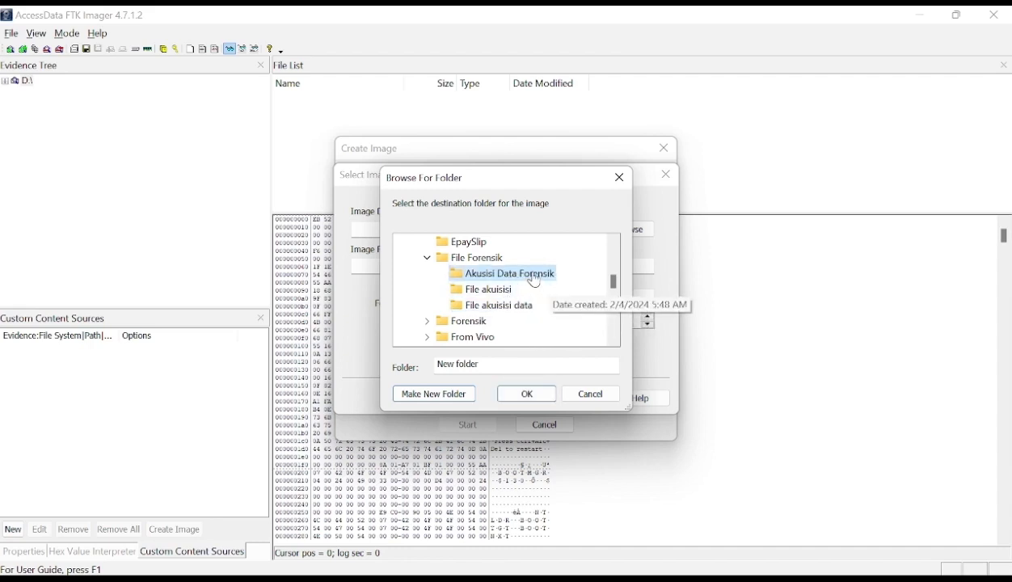
click(532, 394)
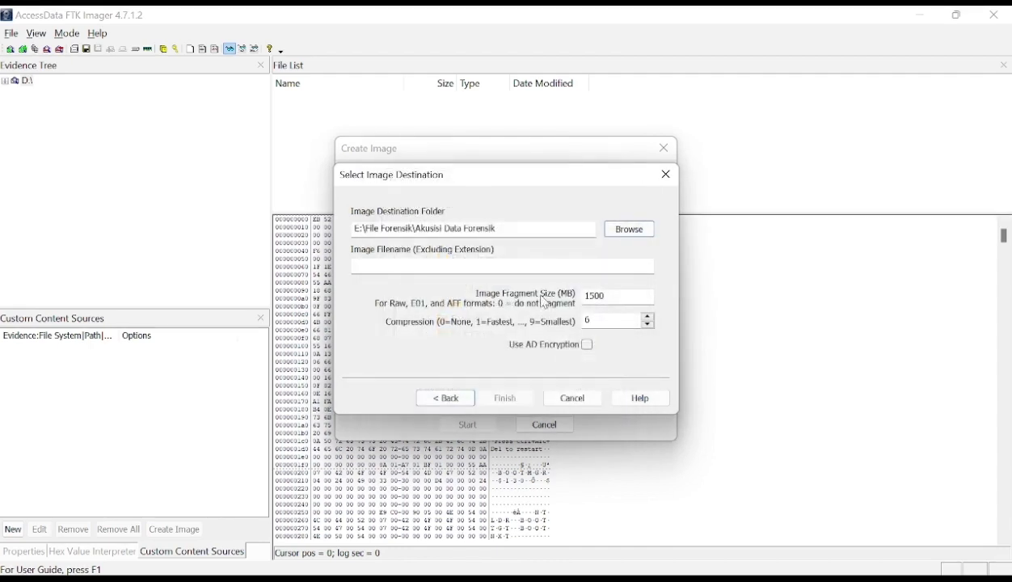
- Set the image filename to "Radikalisme" and finish the image destination settings
click(443, 267)
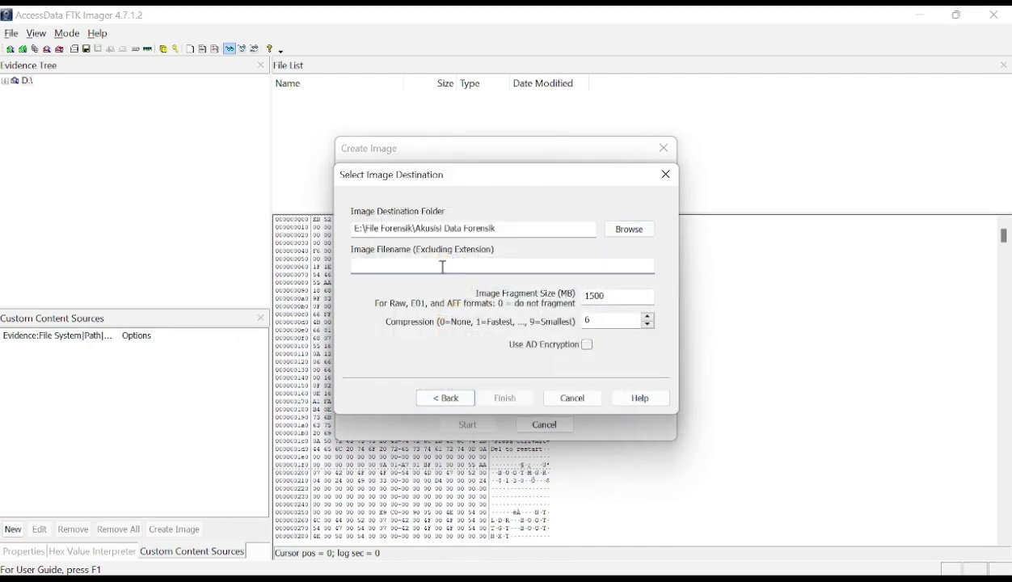
text(Radikalisme)
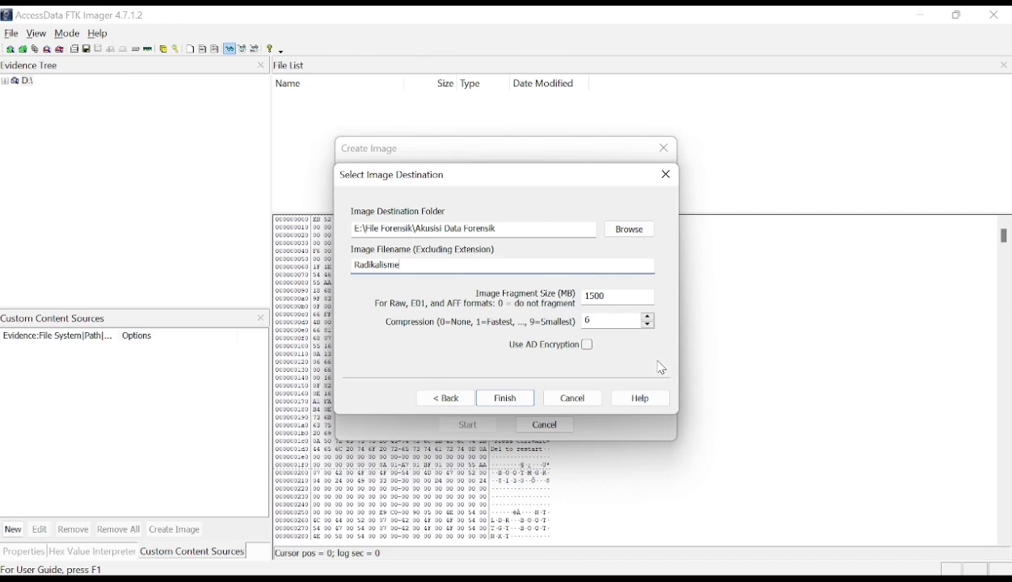
click(507, 401)
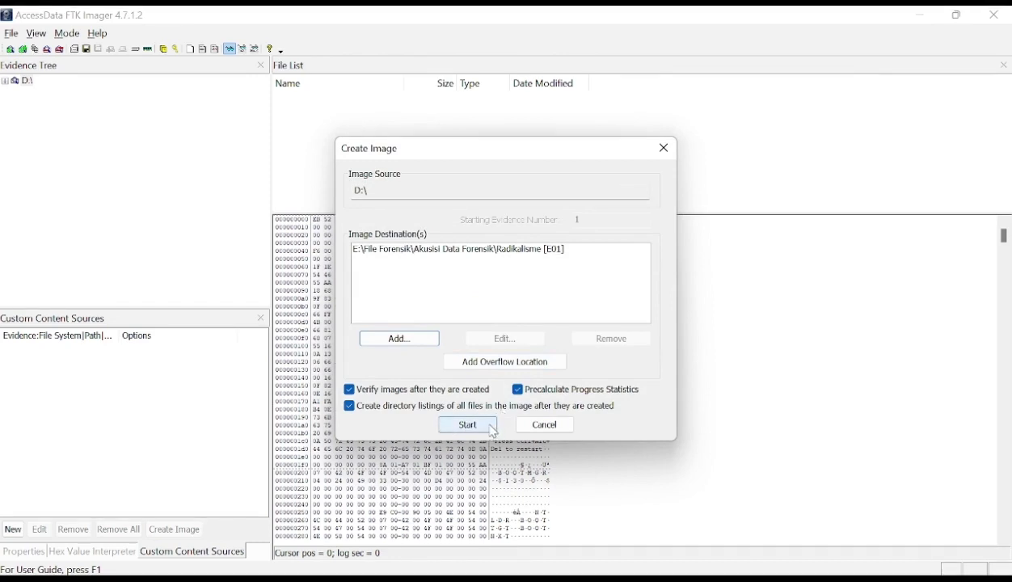
- Start creating the E01 image of drive D: without adding an overflow location
click(551, 365)
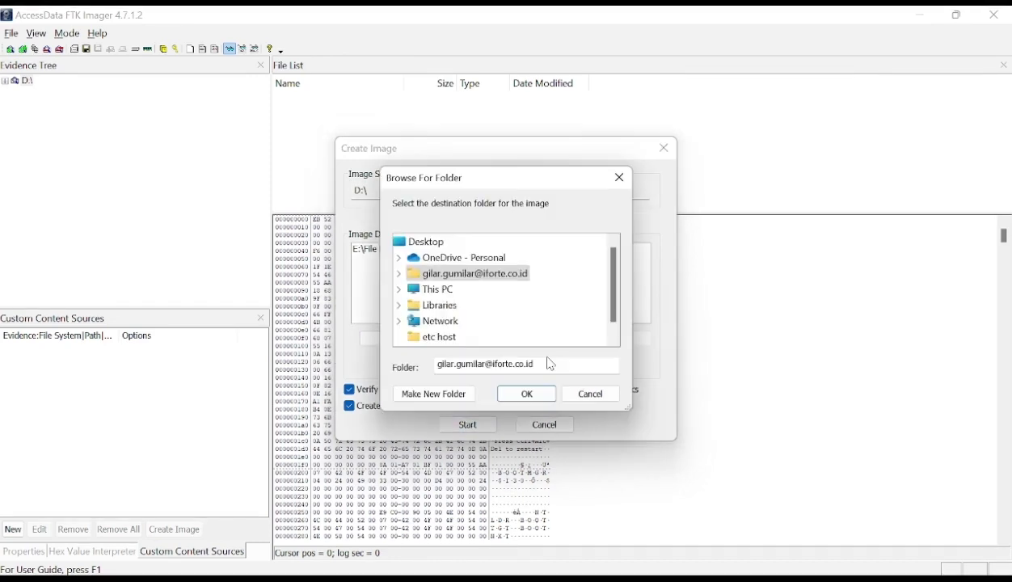
click(620, 180)
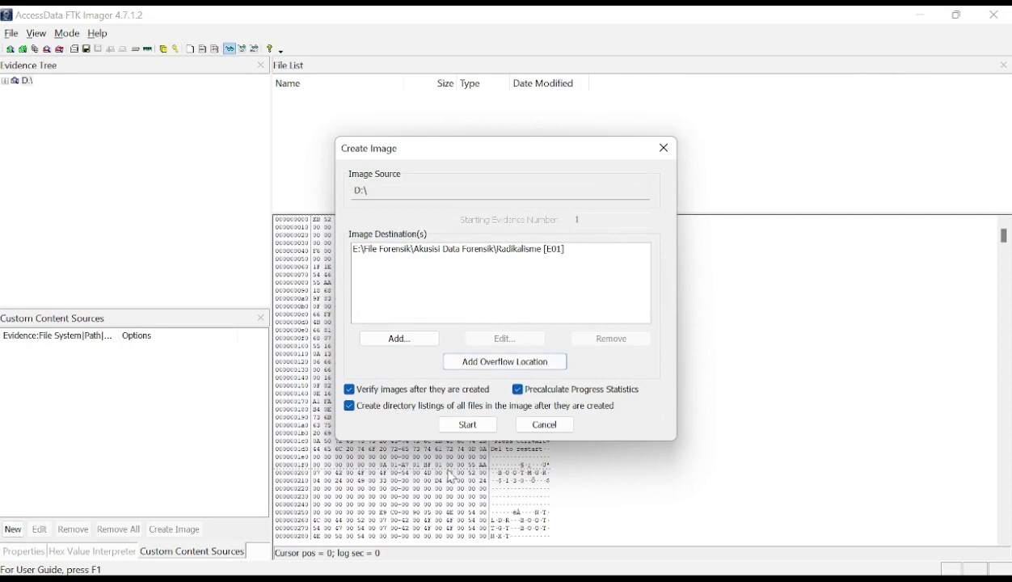
click(468, 425)
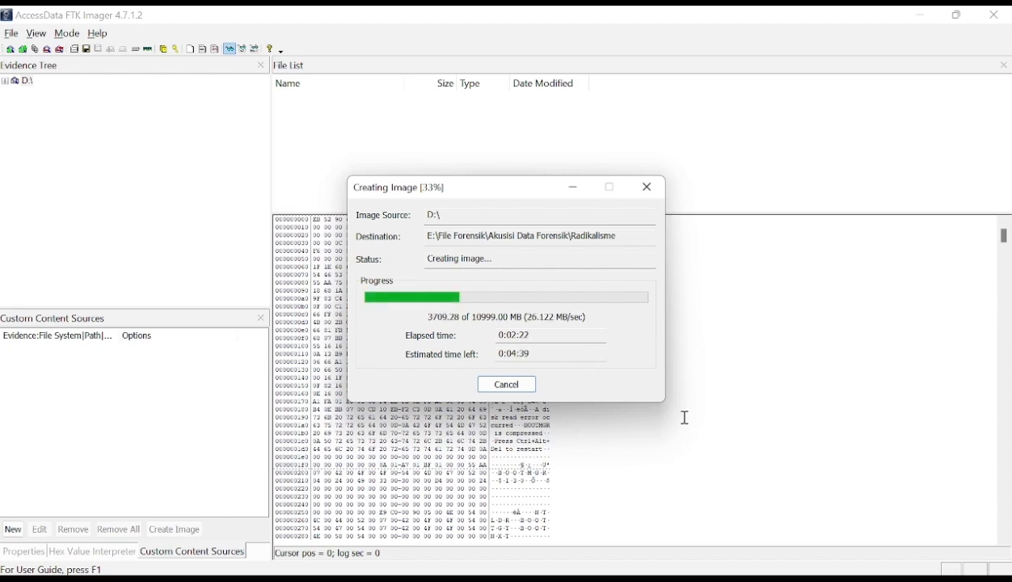
mouse_move(740, 574)
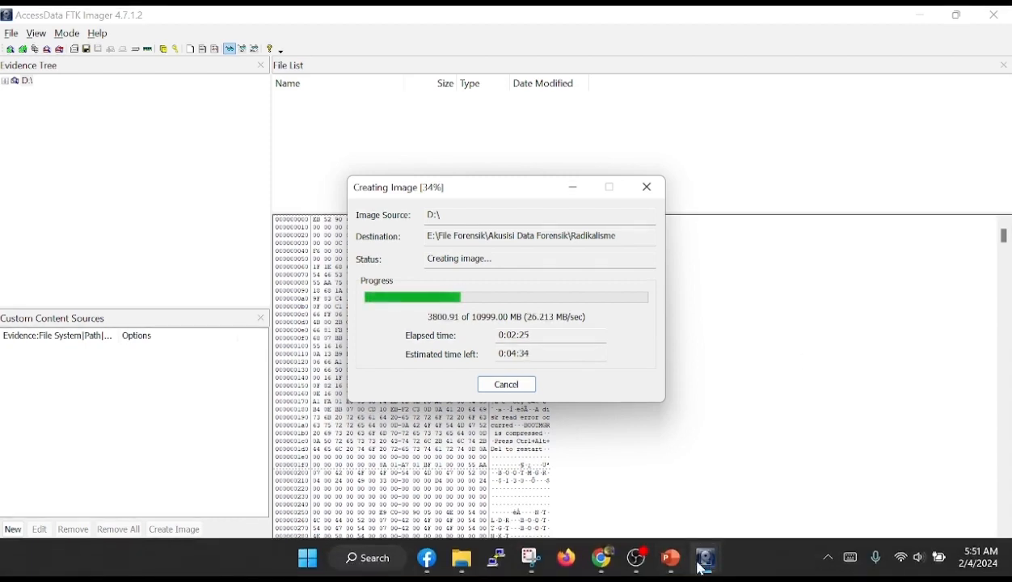
click(639, 569)
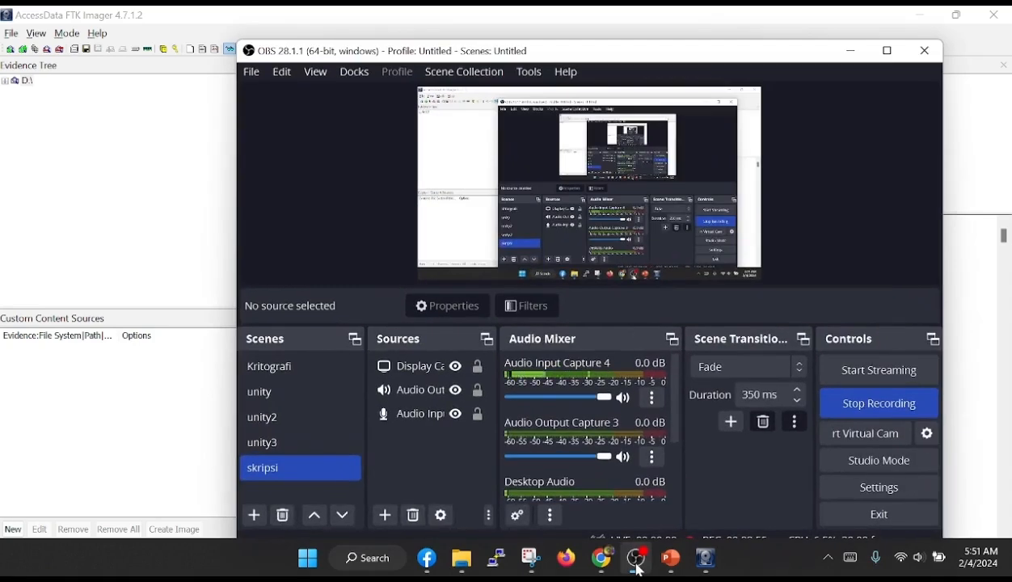
click(637, 568)
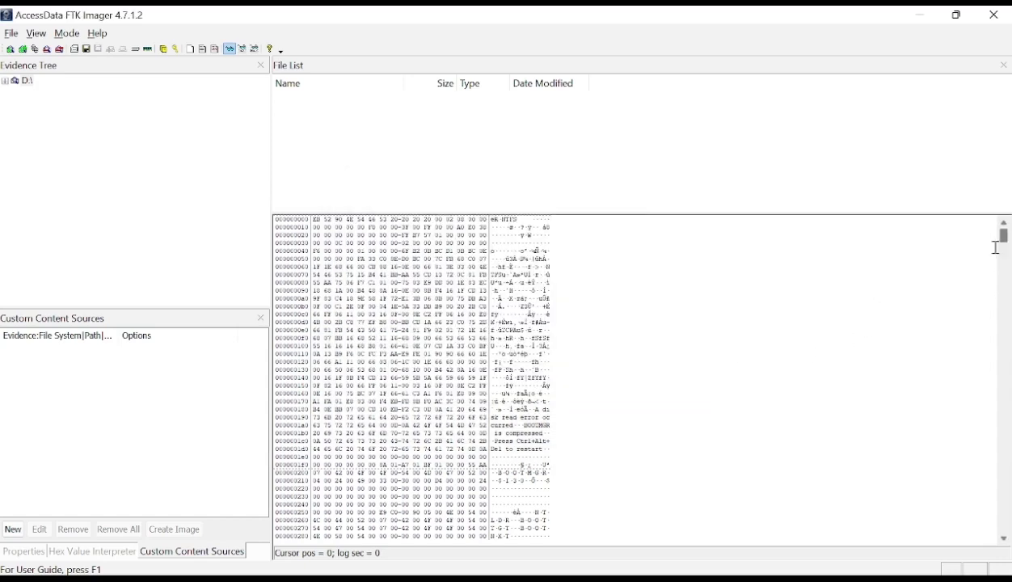
- Bring up the image verification window and enlarge the verify results to examine the MD5 and SHA1 hashes
mouse_move(748, 559)
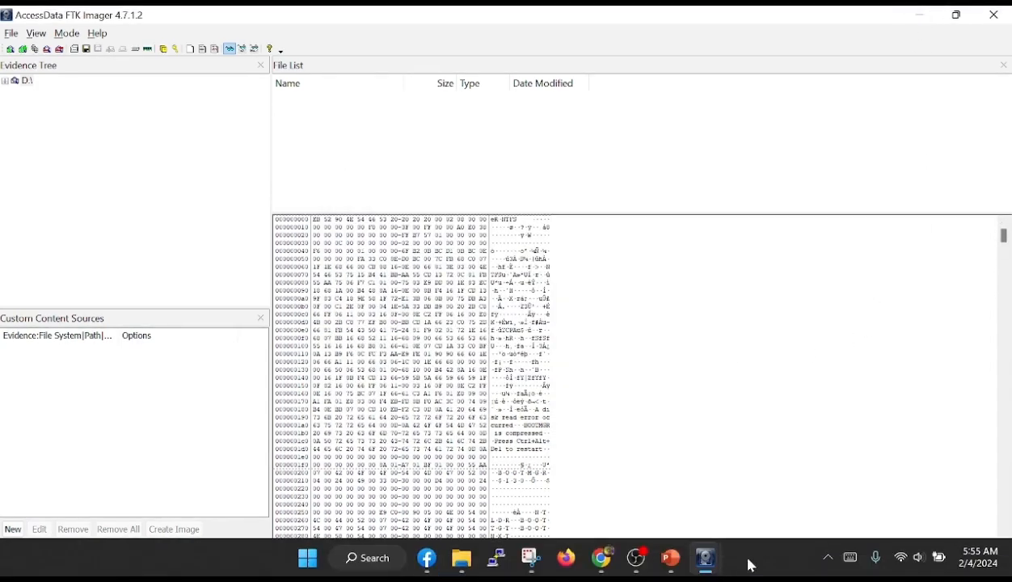
mouse_move(720, 566)
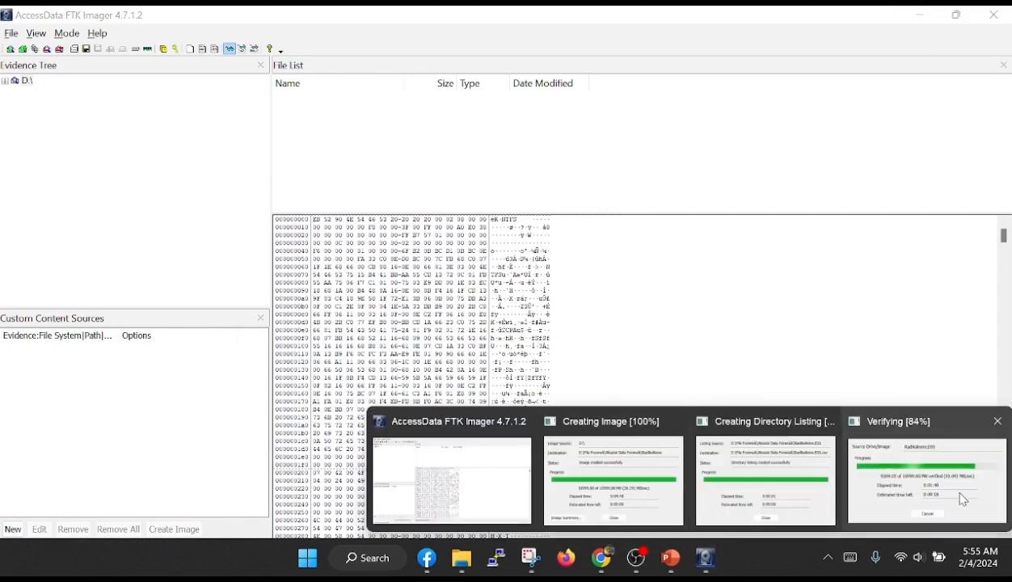
click(963, 498)
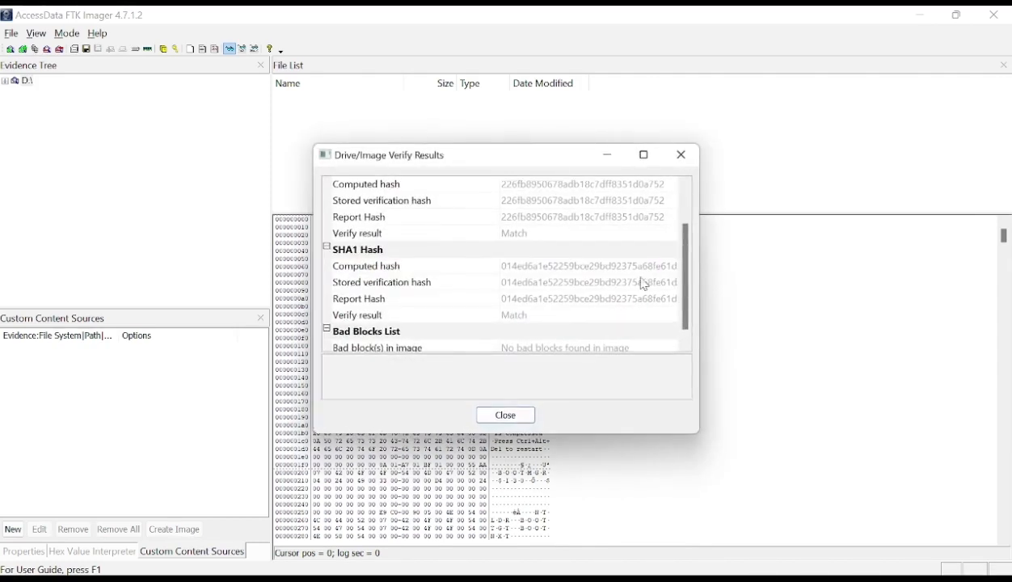
drag(322, 432, 122, 503)
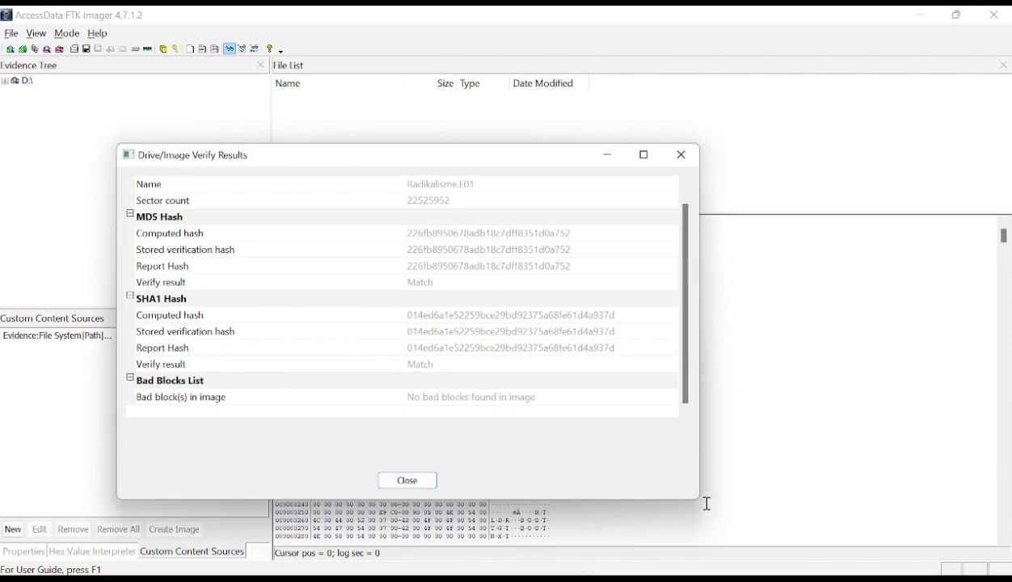
drag(697, 500, 856, 542)
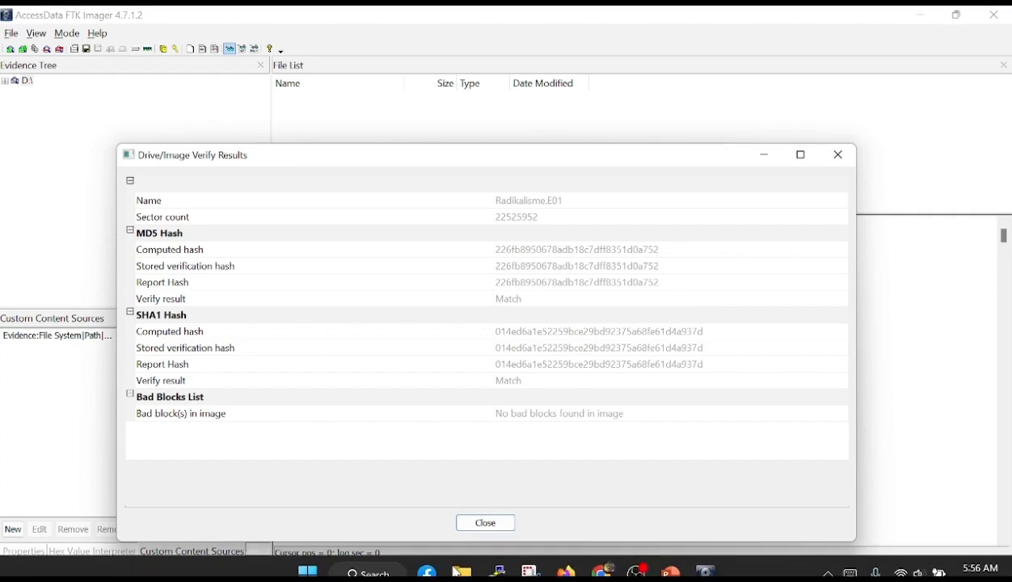
- Capture a screenshot of the whole Drive/Image Verify Results window with Snipping Tool, then minimize the capture
click(526, 559)
click(330, 234)
drag(111, 138, 865, 548)
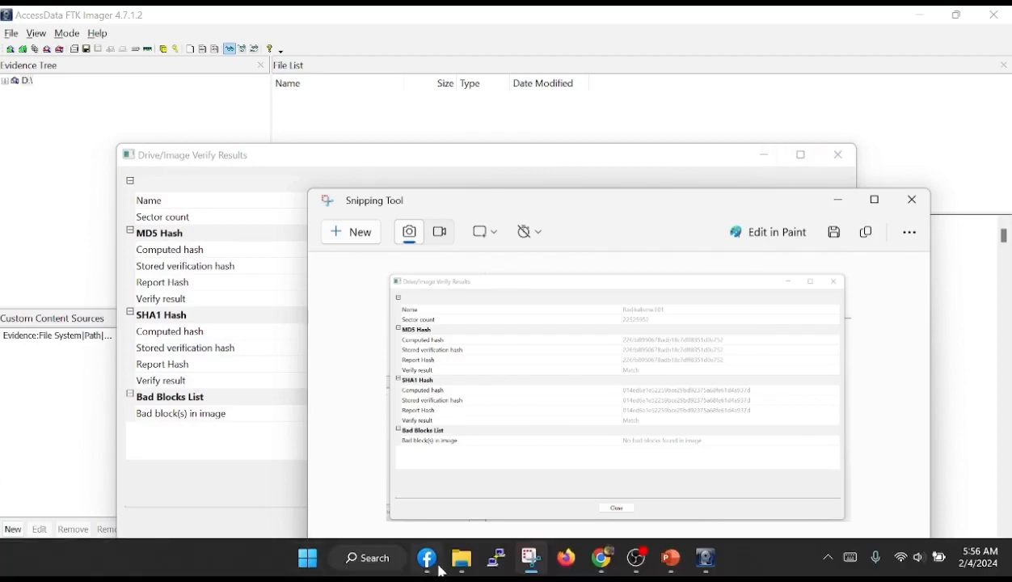
click(838, 201)
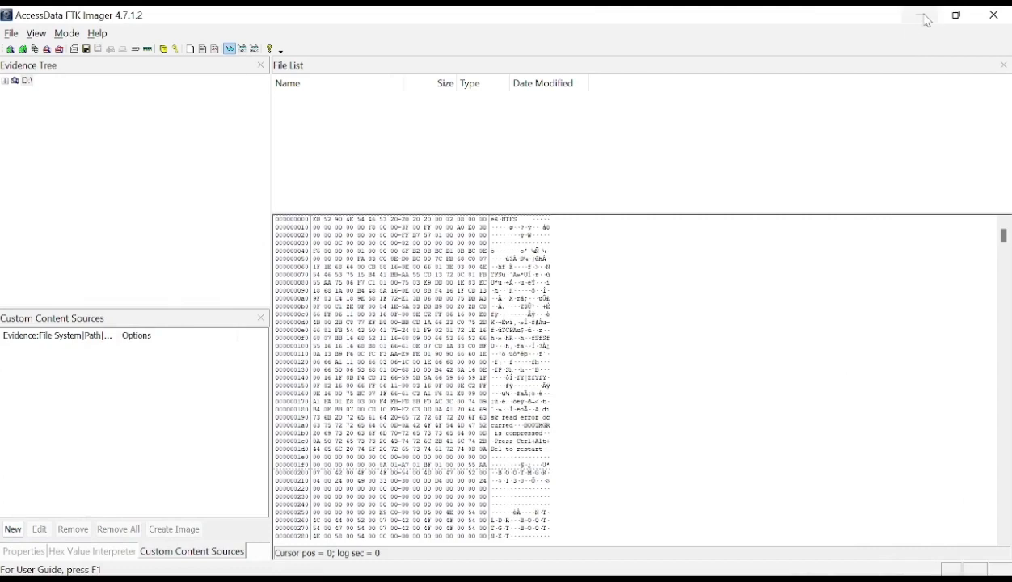
- Expand drive D: in the evidence tree down to its root folders and check the contents of folder 0081921
click(5, 82)
click(15, 93)
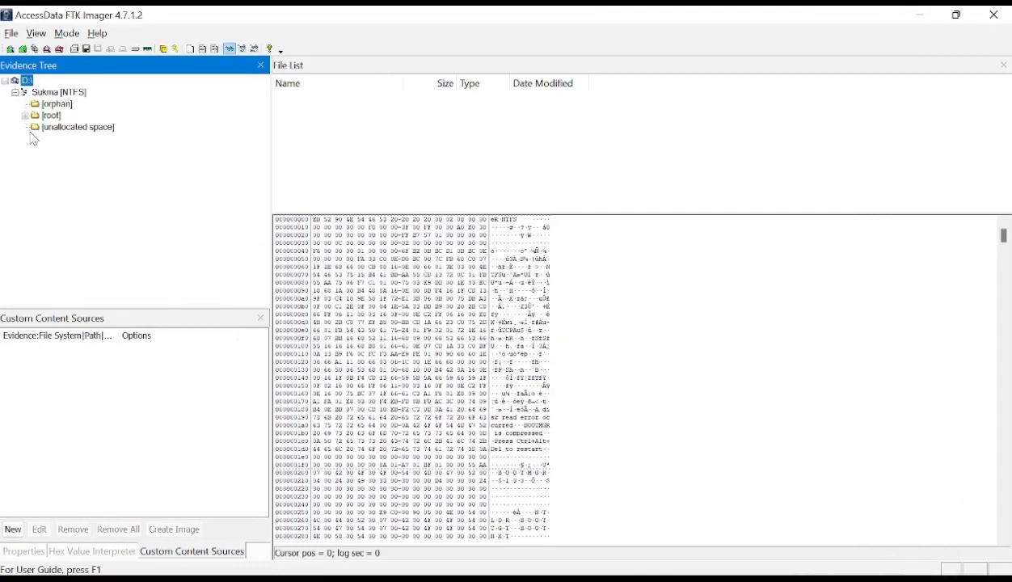
click(26, 116)
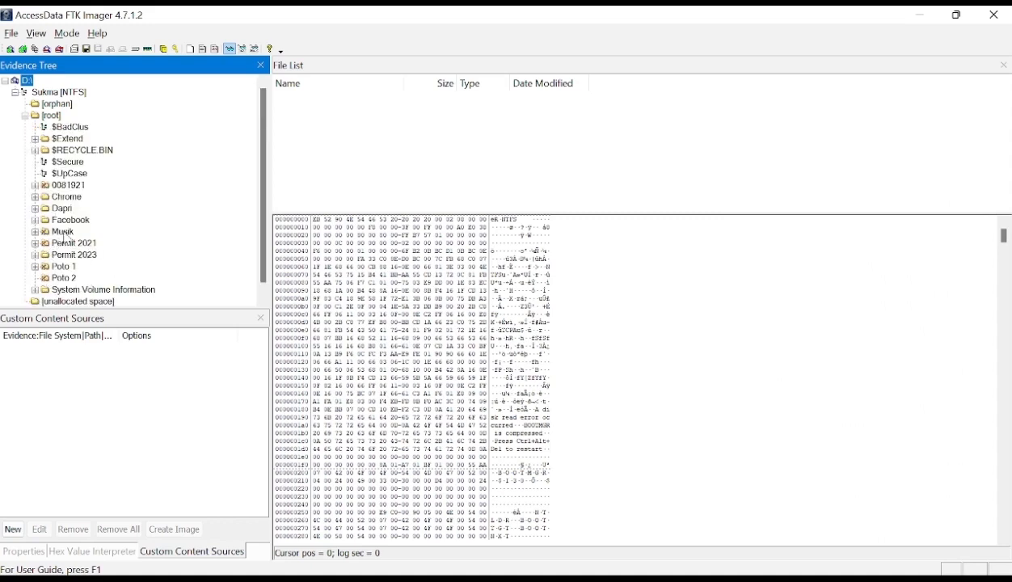
click(35, 186)
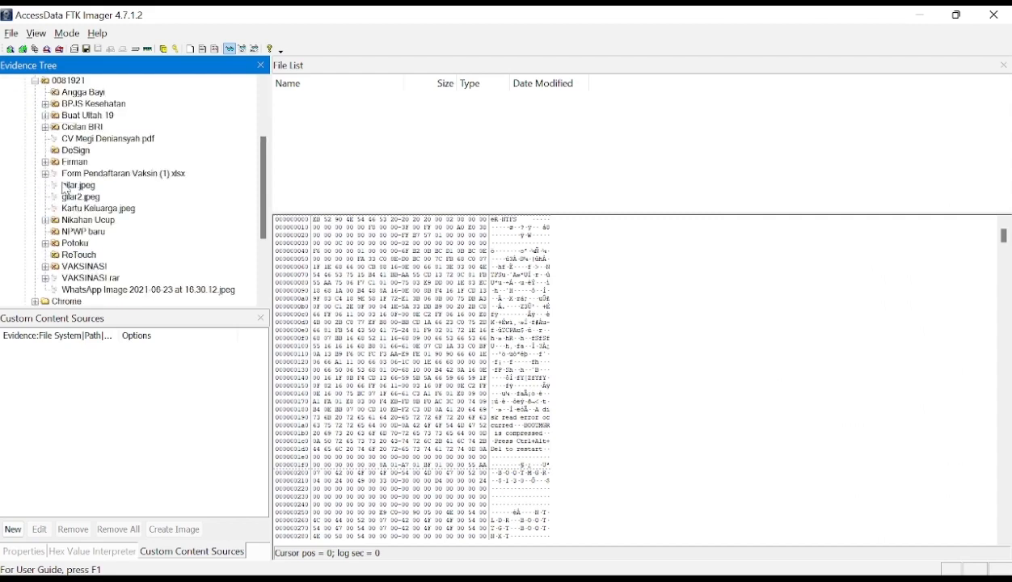
click(35, 82)
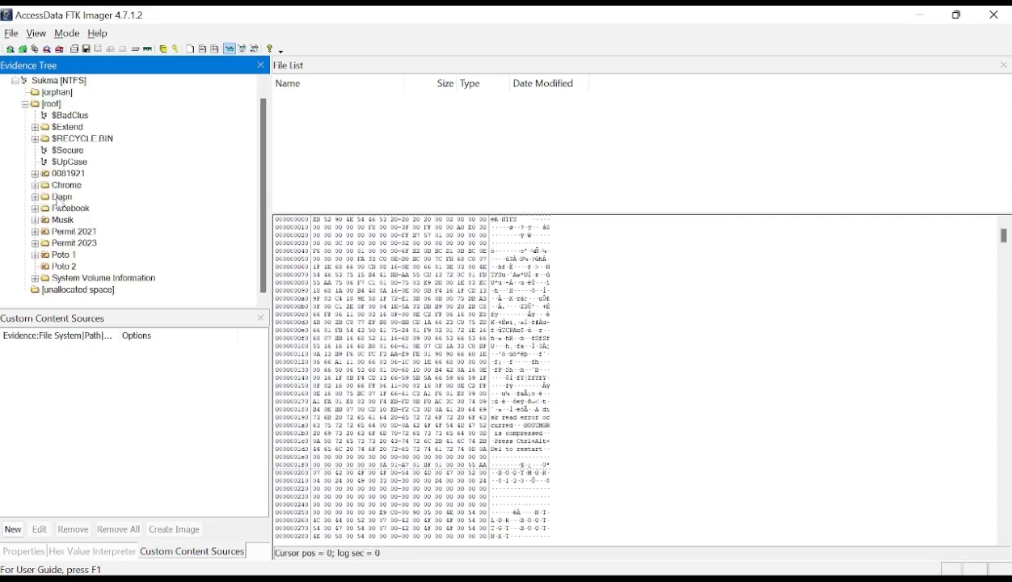
- List the files of the deleted folder 0081921 and open its first subfolder
click(61, 176)
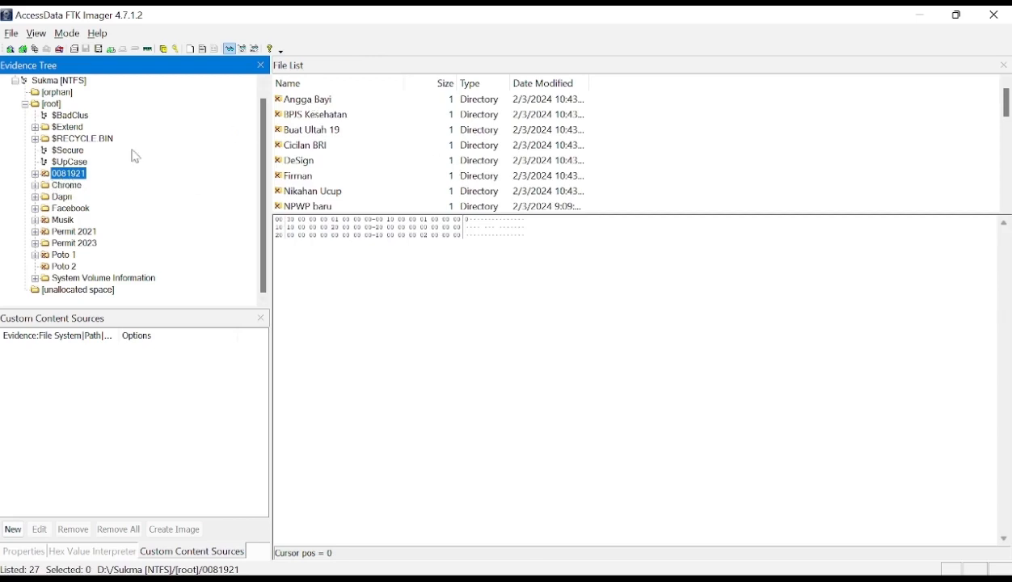
click(312, 100)
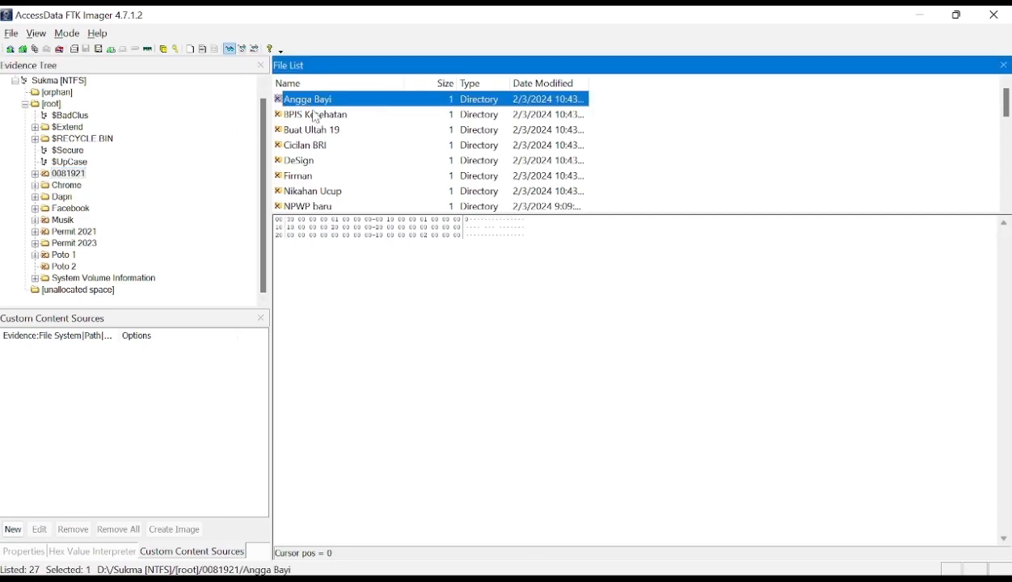
double_click(303, 102)
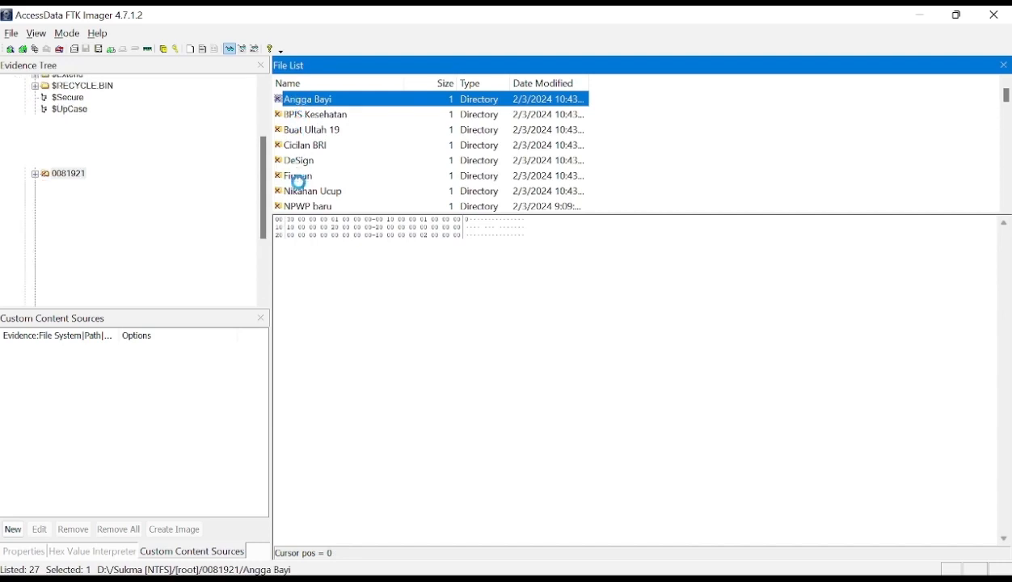
- Preview the recovered JPG photos in the deleted subfolder, starting and ending with P1010095.JPG
click(318, 116)
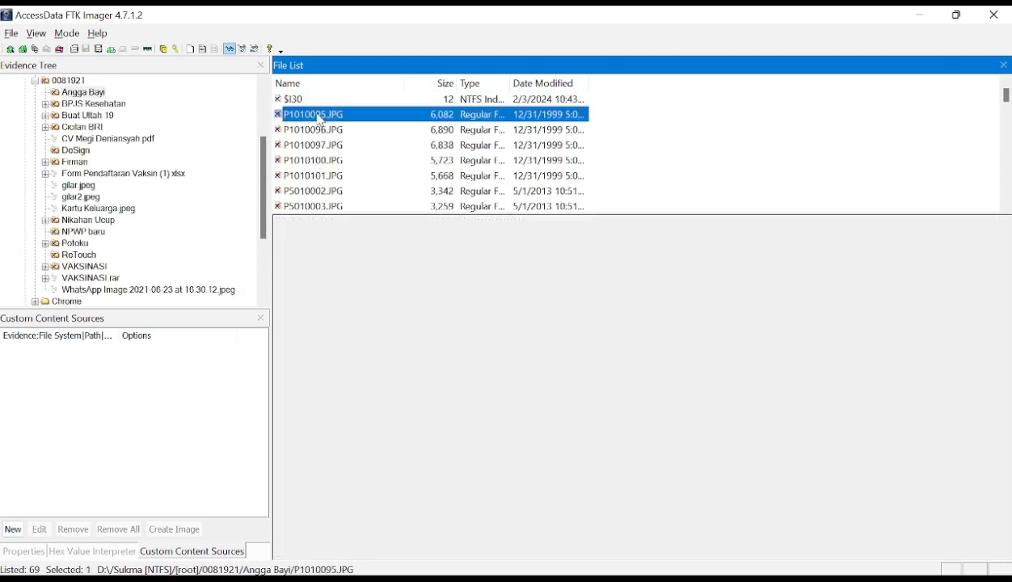
click(318, 130)
click(312, 147)
click(321, 161)
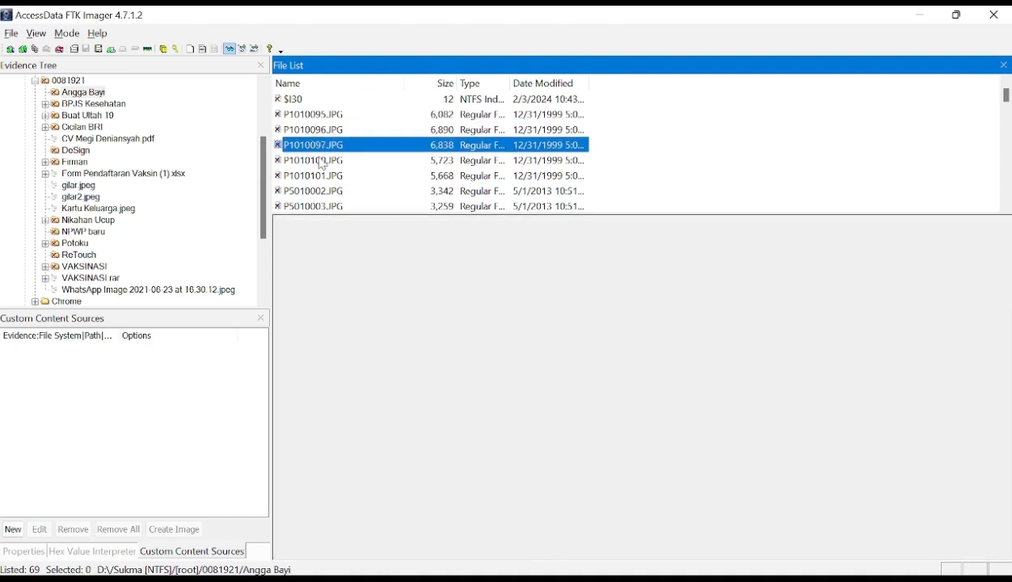
click(317, 115)
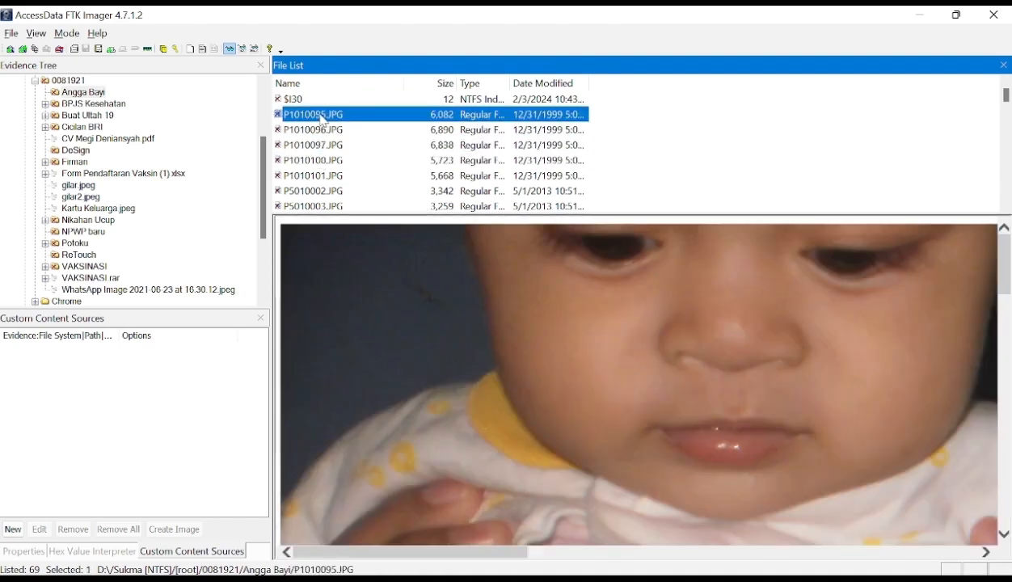
- Return to folder 0081921, collapse it in the evidence tree, and close the directory listing window for Radikalisme.E01
scroll(60, 170, up, 1)
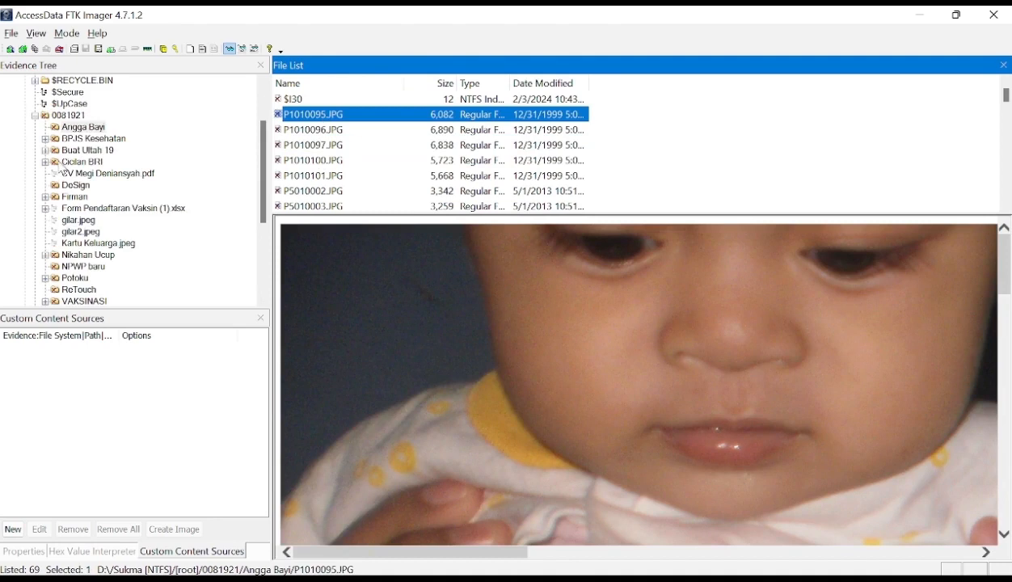
click(79, 128)
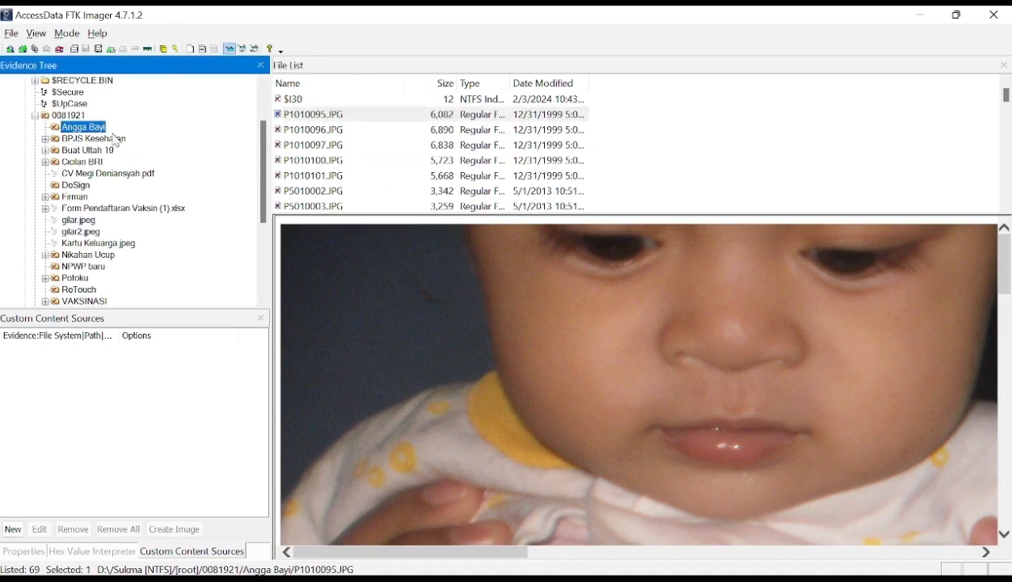
click(69, 117)
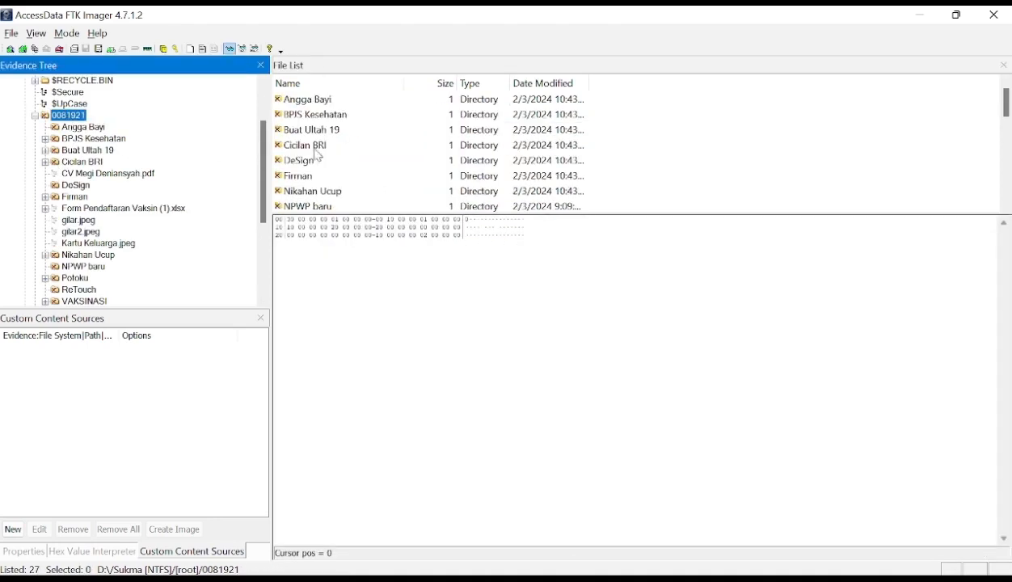
click(35, 116)
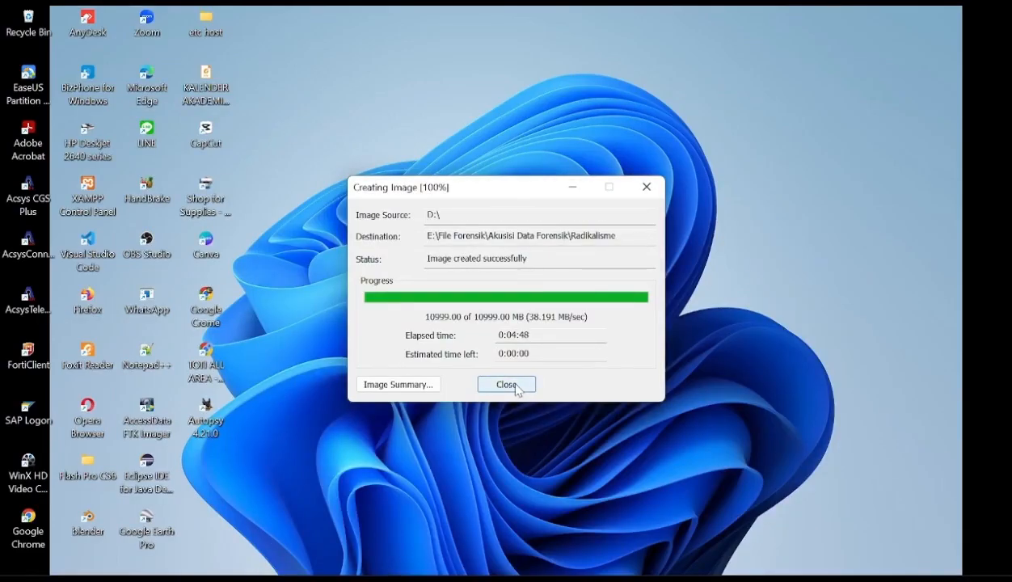
click(516, 389)
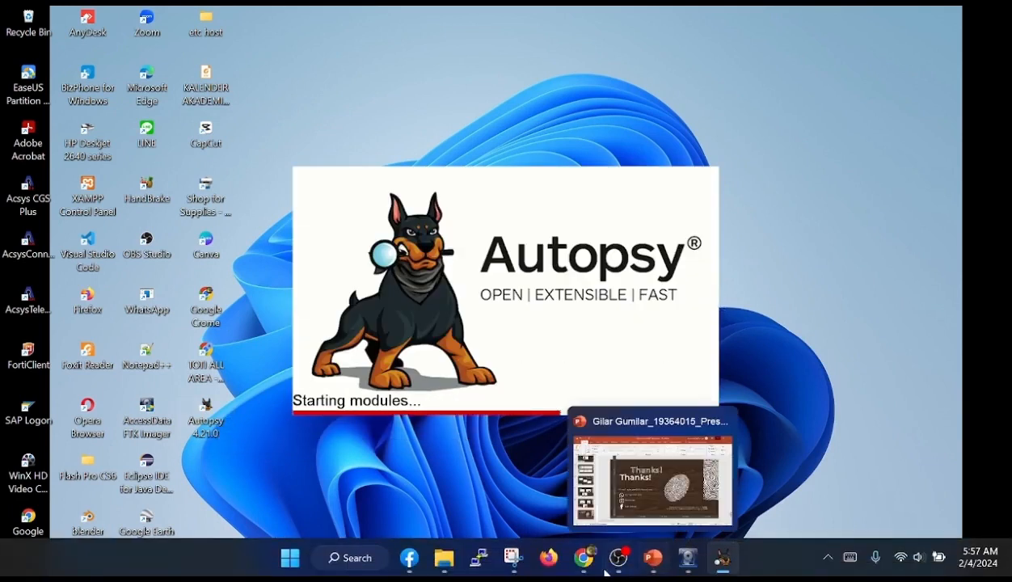
- Switch to File Explorer, create a folder named Analisa Forensik on drive Data (E:), and minimize the window
click(442, 560)
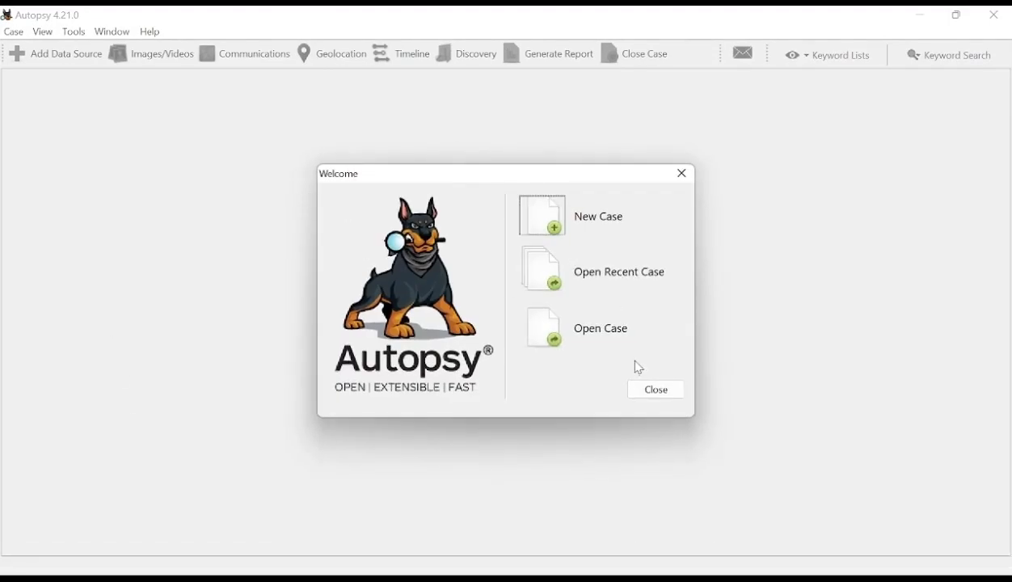
click(443, 560)
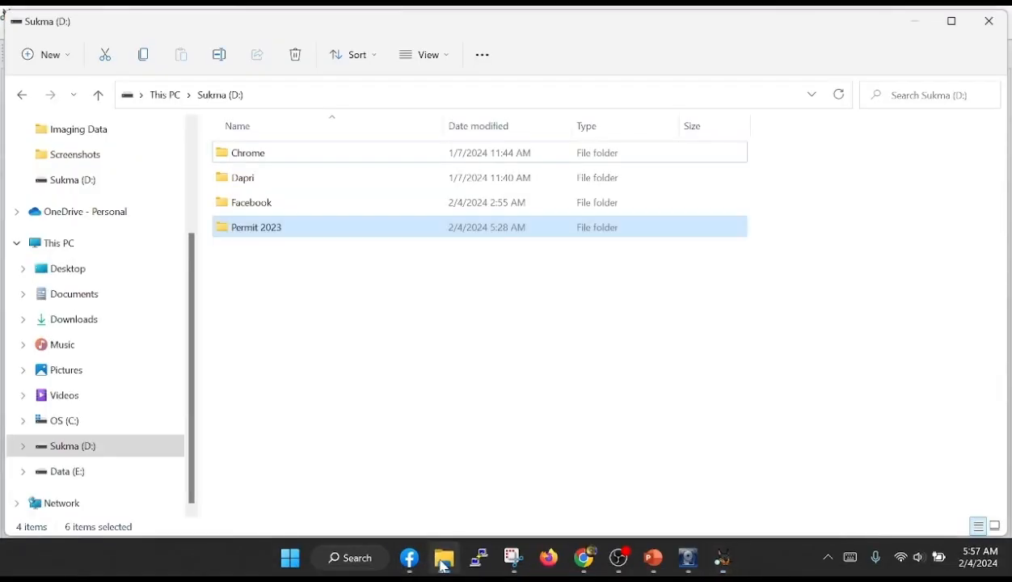
click(76, 475)
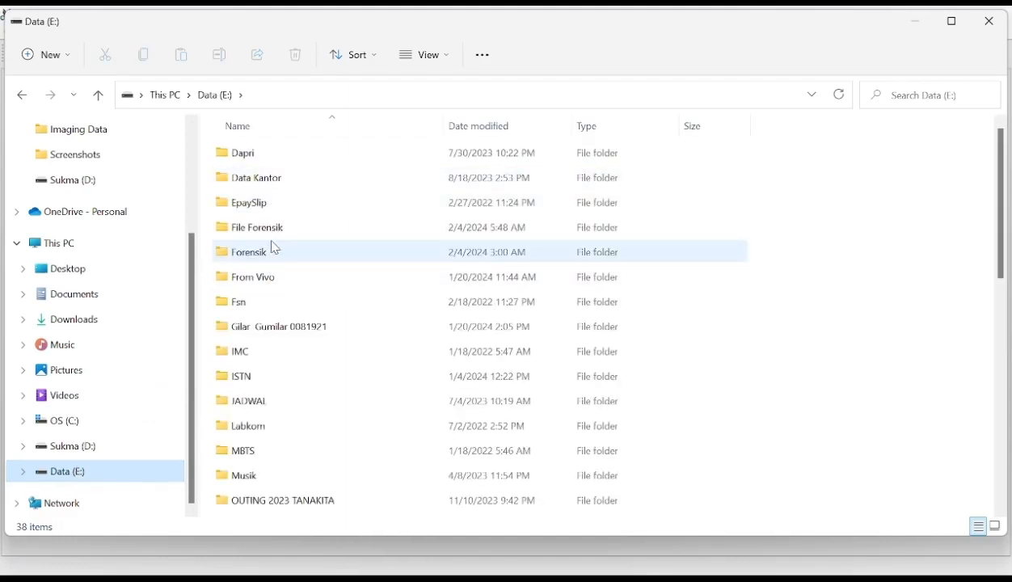
click(44, 63)
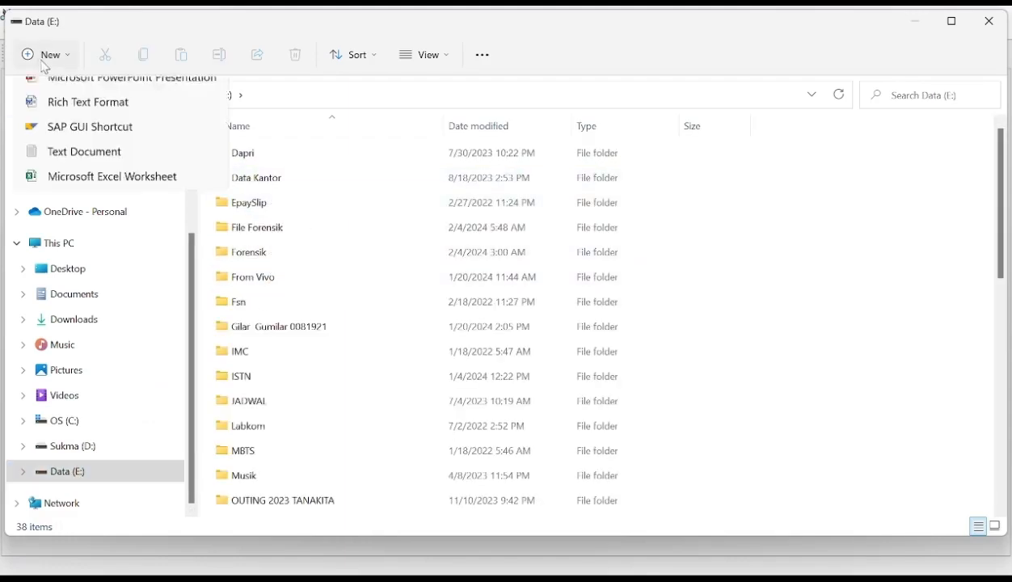
click(106, 95)
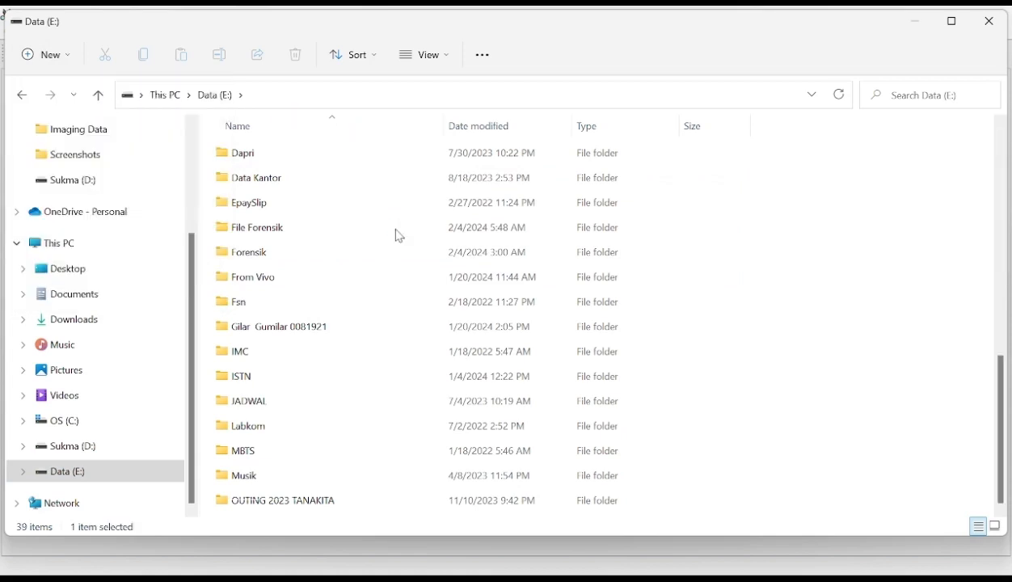
text(Analisa Forensik)
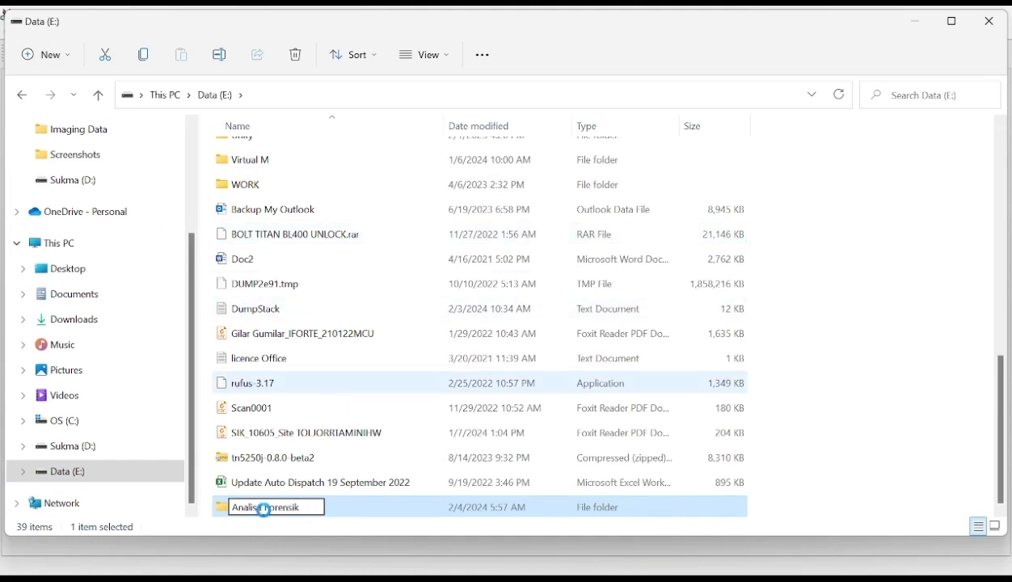
key(Escape)
scroll(283, 230, up, 8)
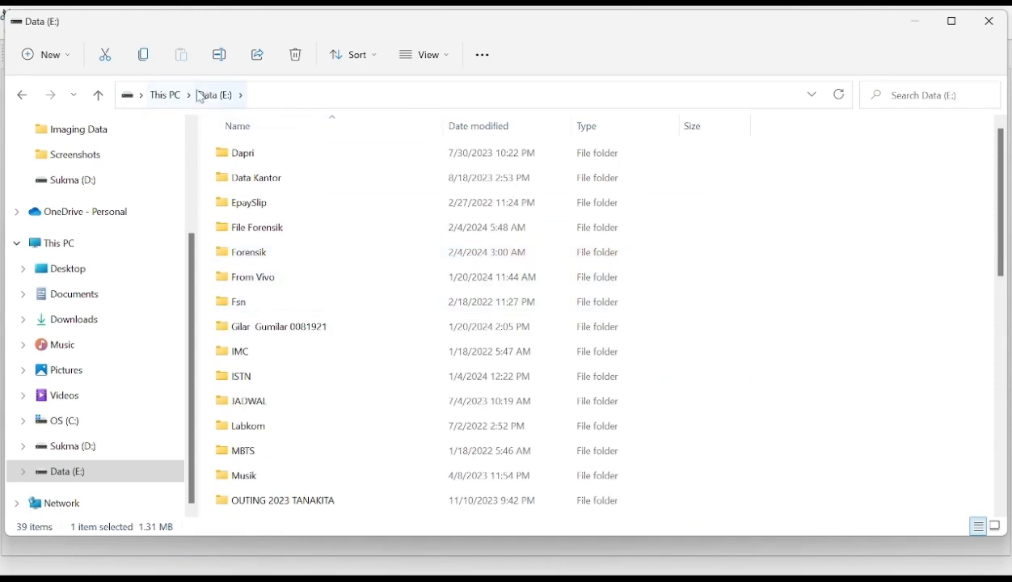
click(222, 96)
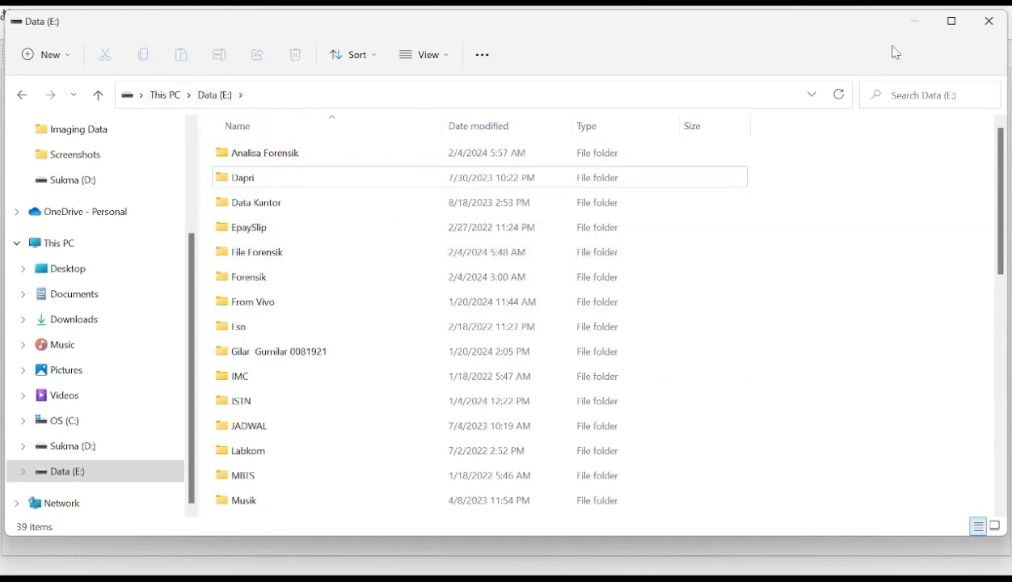
click(918, 22)
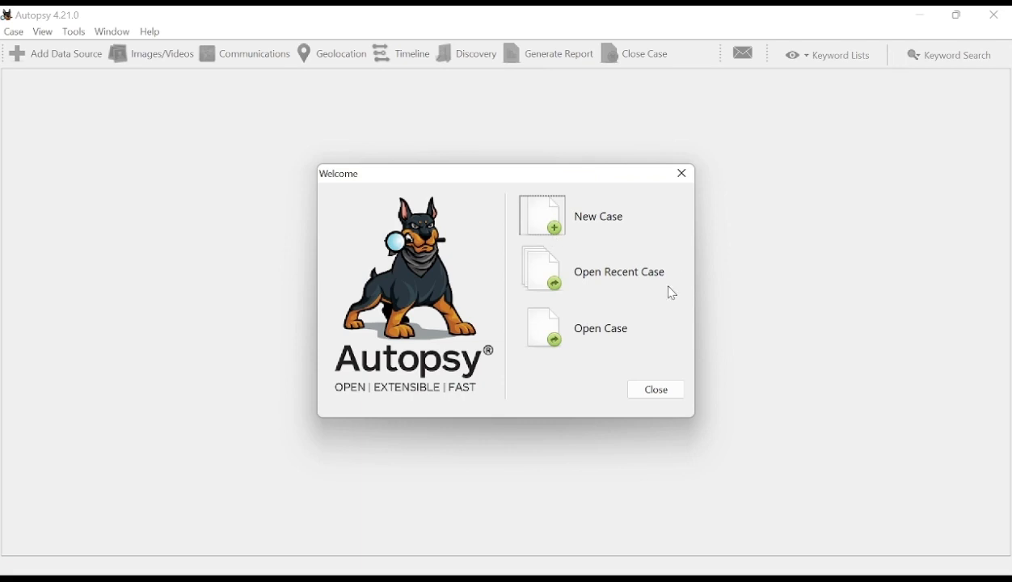
- Start a new case in Autopsy named 01 with E:\Analisa Forensik as its base directory
click(552, 226)
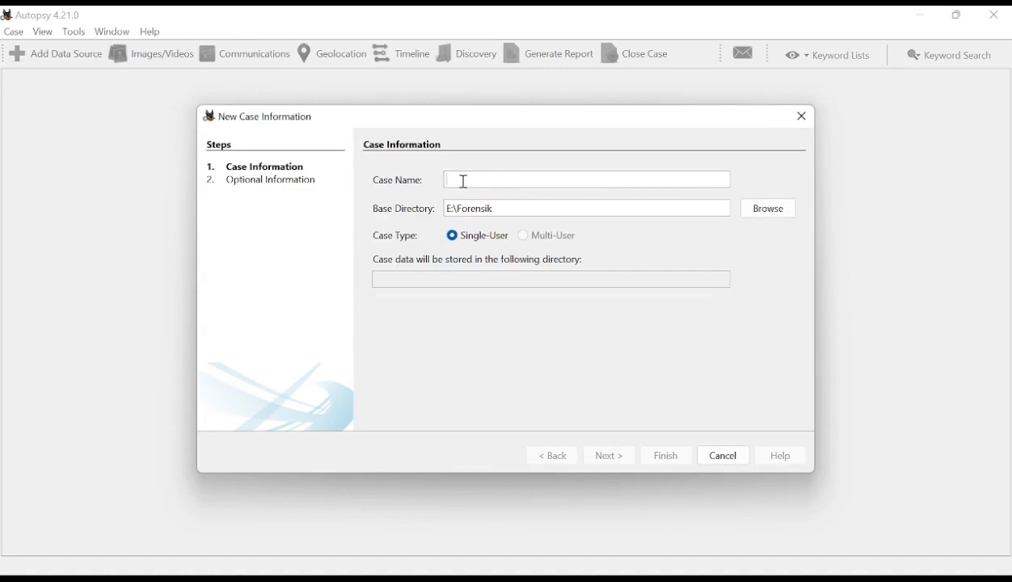
click(466, 183)
text(01)
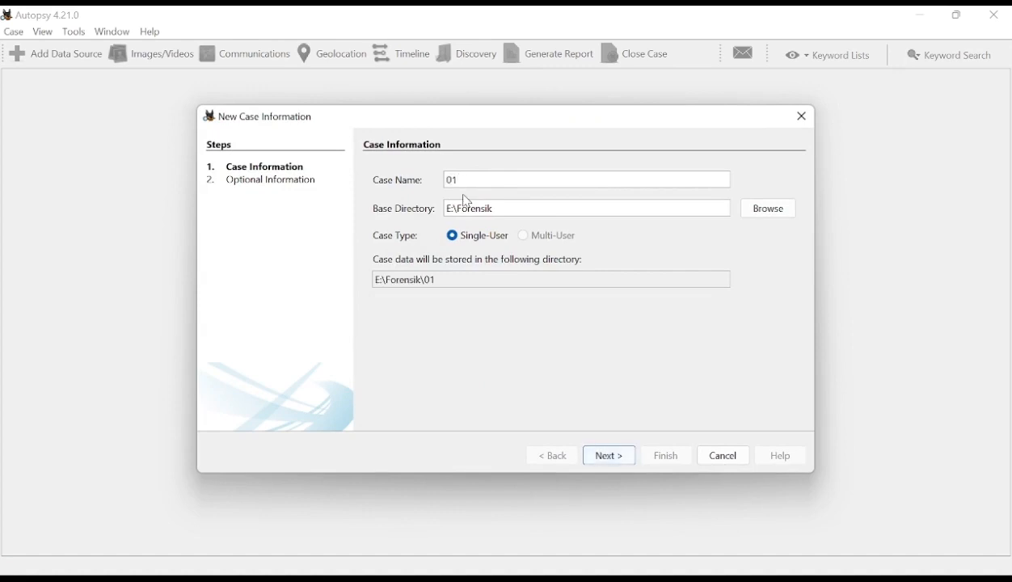
click(778, 215)
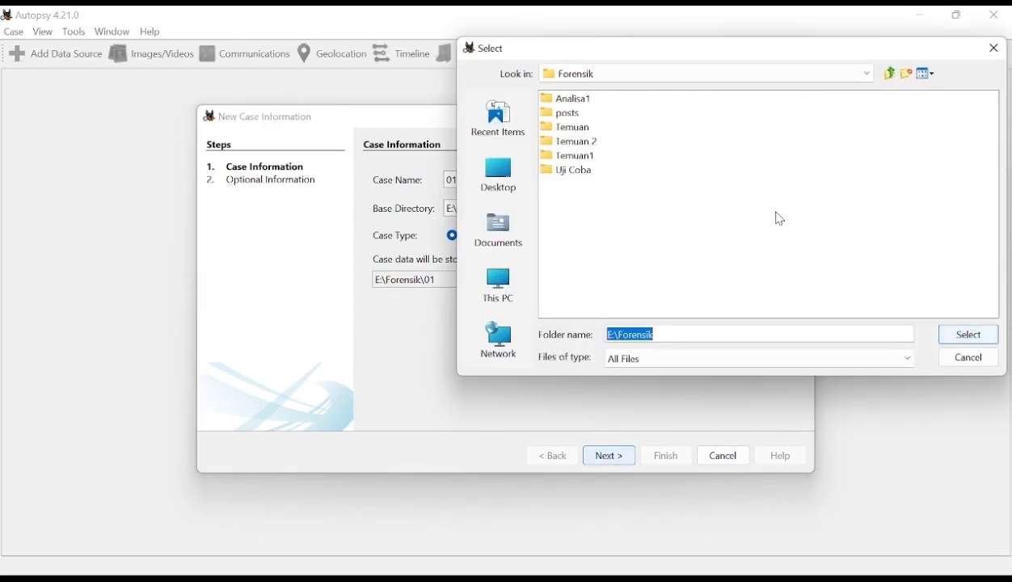
click(894, 75)
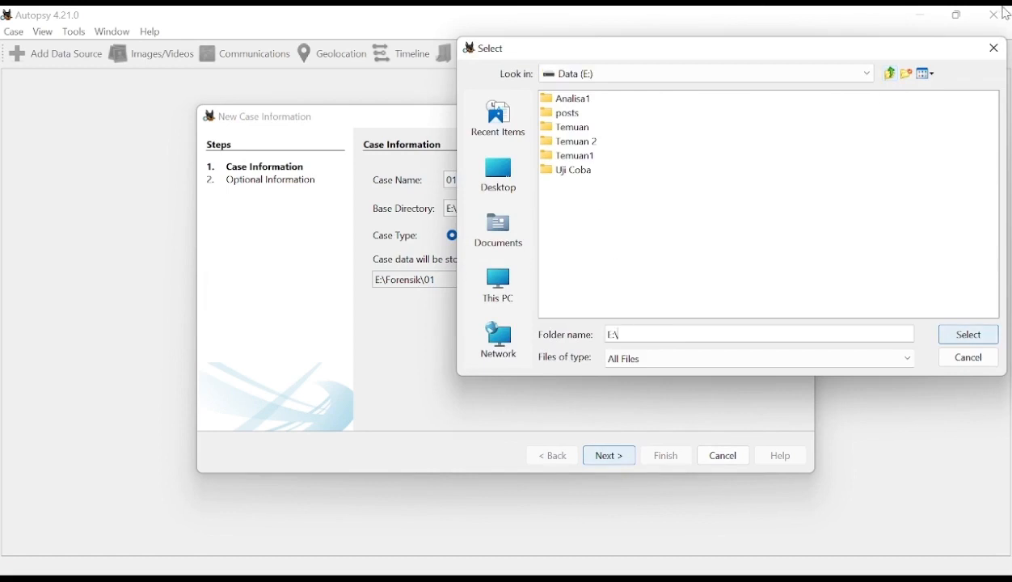
click(588, 99)
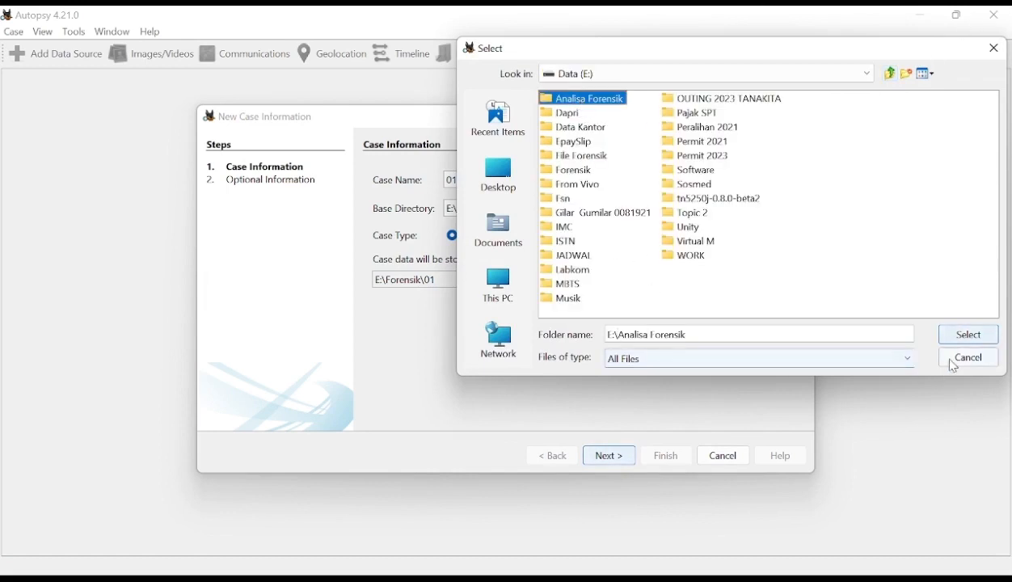
click(966, 340)
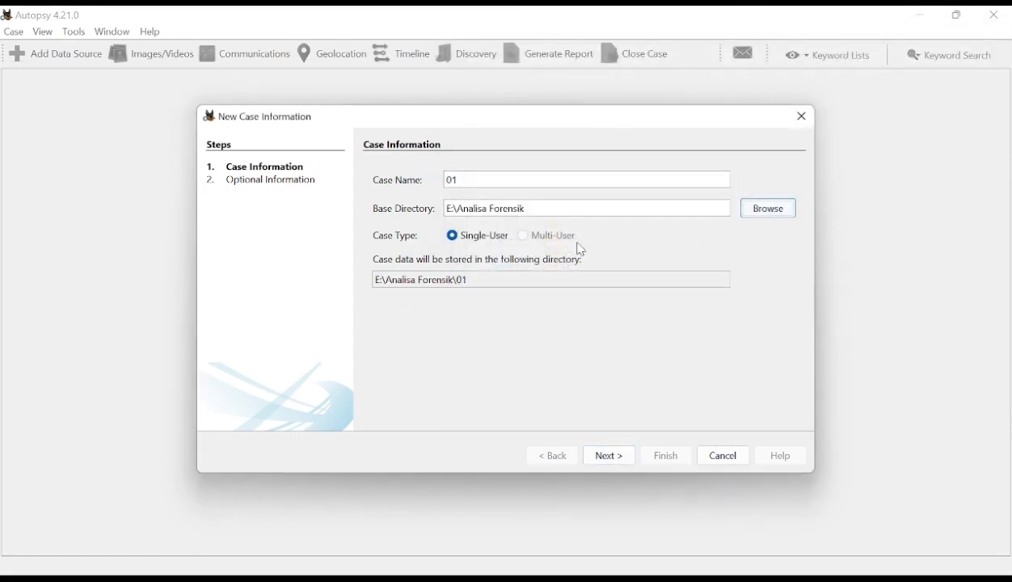
click(615, 464)
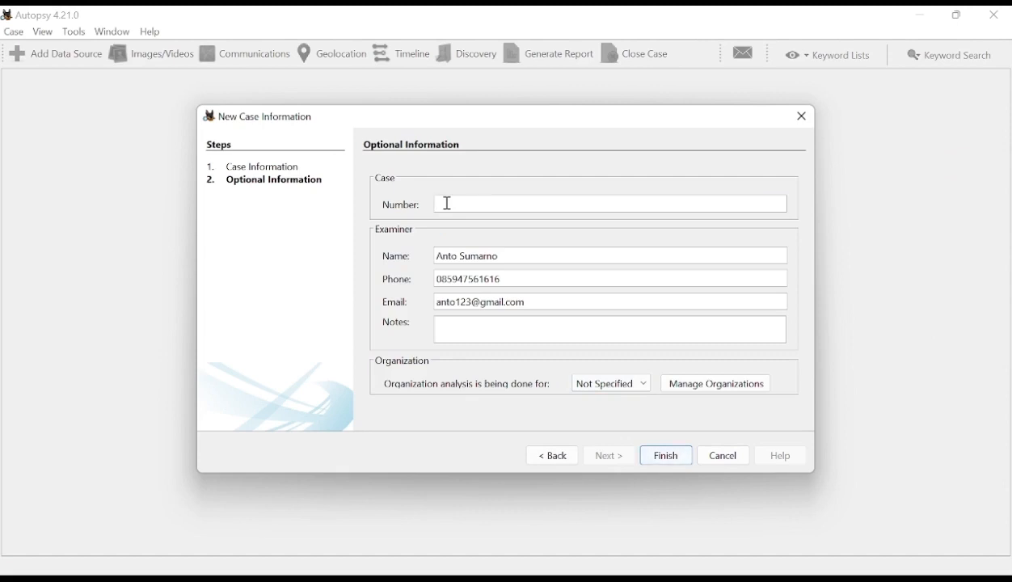
- Set the case number to 01 and replace the examiner's name and e-mail in the optional information
text(01)
drag(508, 256, 395, 255)
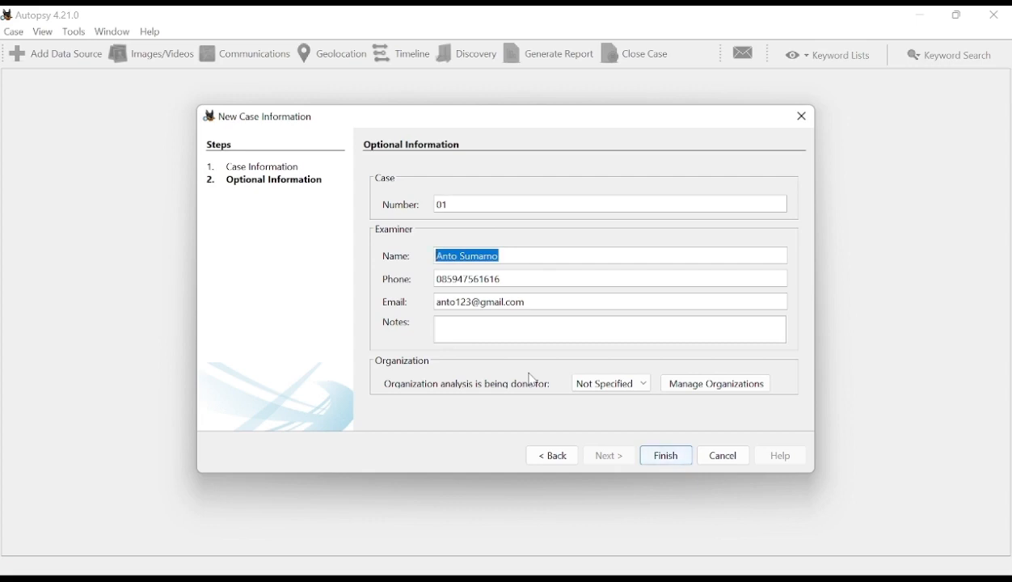
text(Basmalah)
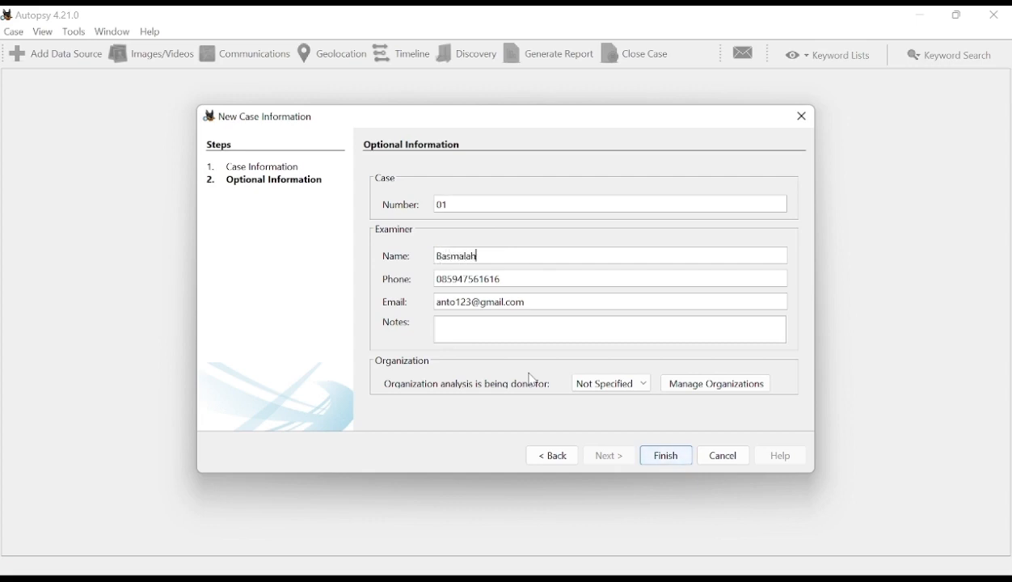
drag(457, 304, 437, 305)
text(basmalah)
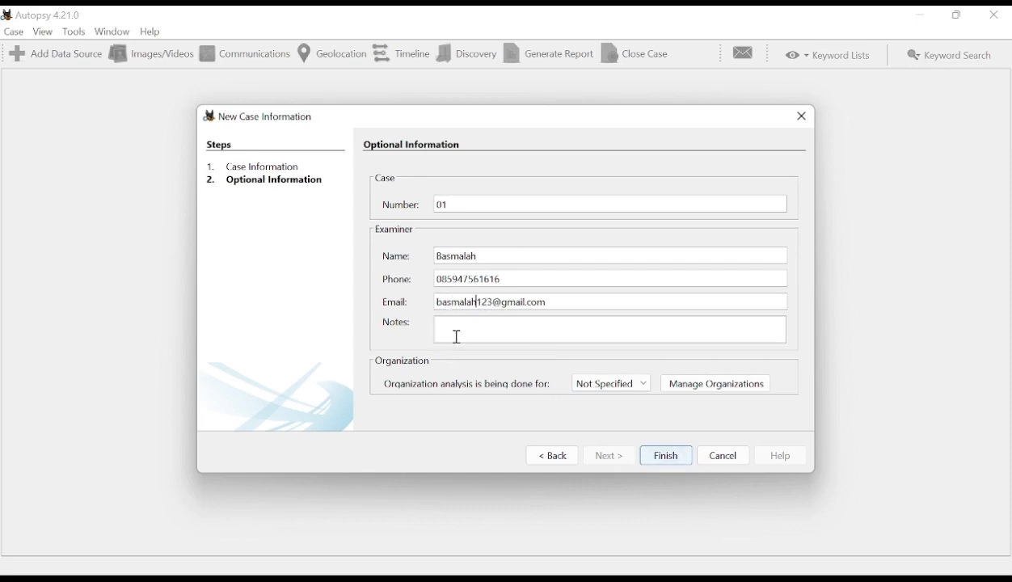
text(Bukti digita)
- Add the examiner note "Bukti digital", leave the organization as Not Specified, and finish creating the case
click(722, 387)
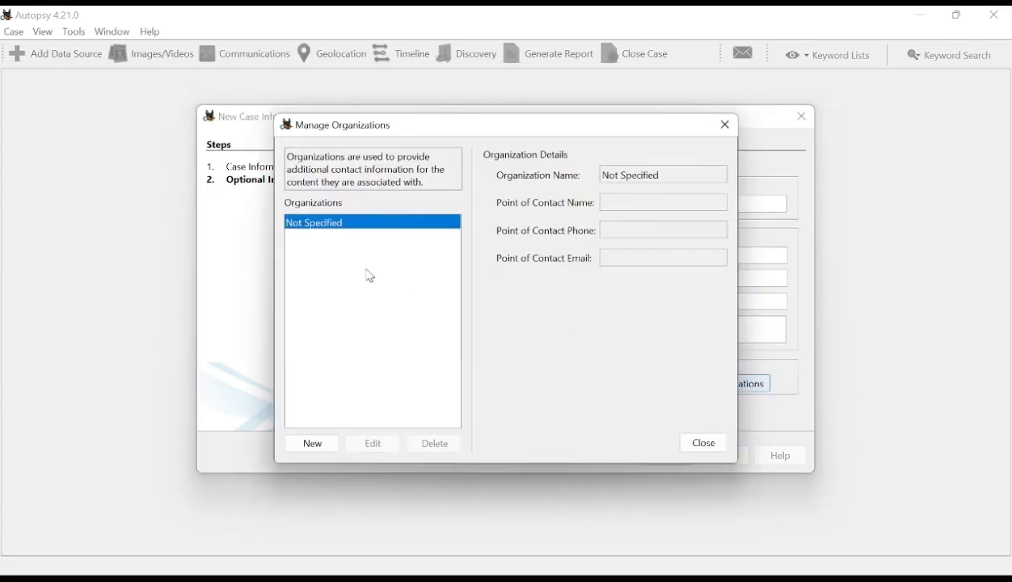
click(724, 126)
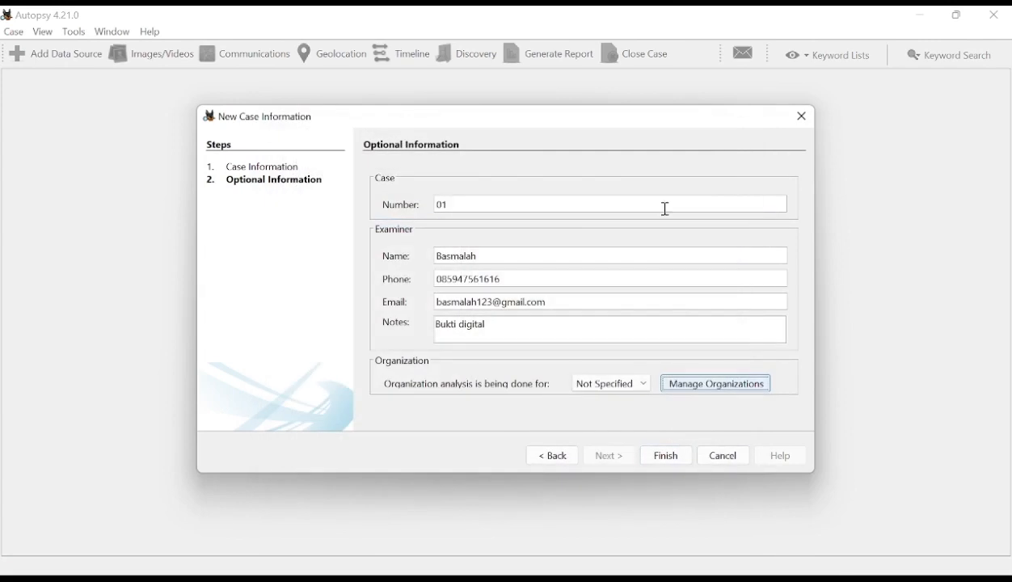
click(667, 466)
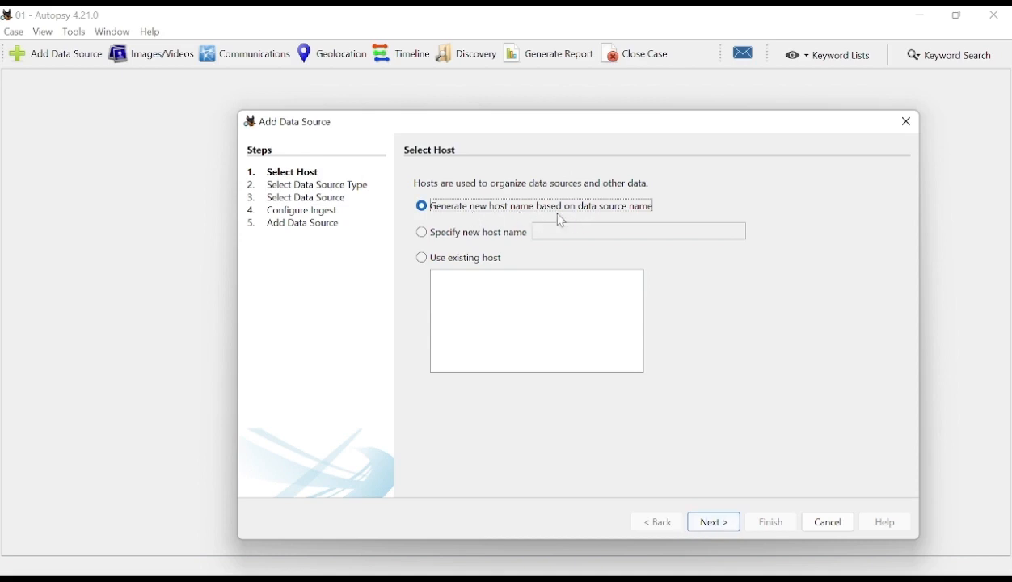
- Add a Disk Image or VM File source with an auto-generated host name, selecting E:\File Forensik\Akusisi Data Forensik\Radikalisme.E01
click(723, 530)
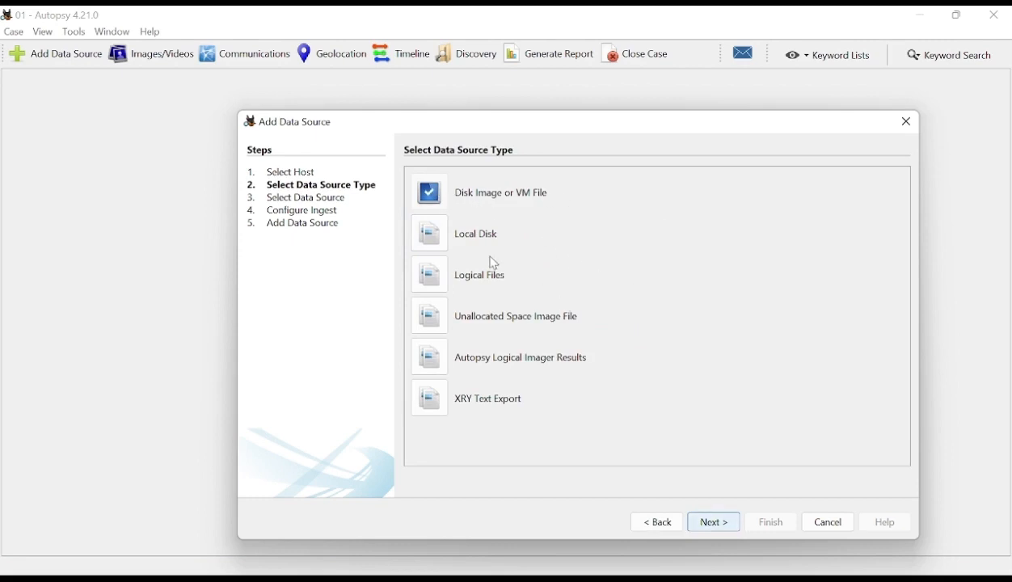
click(718, 526)
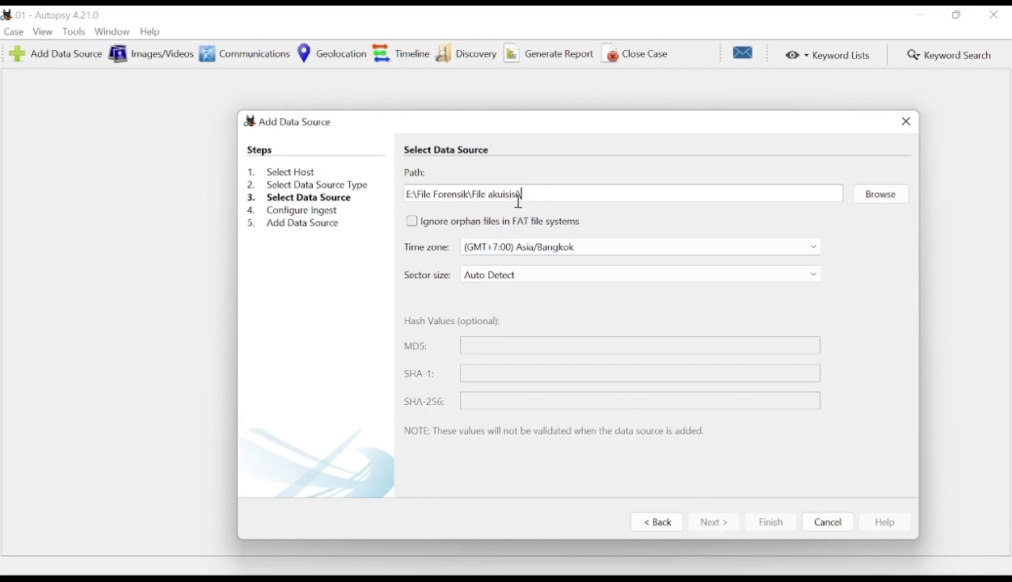
click(885, 203)
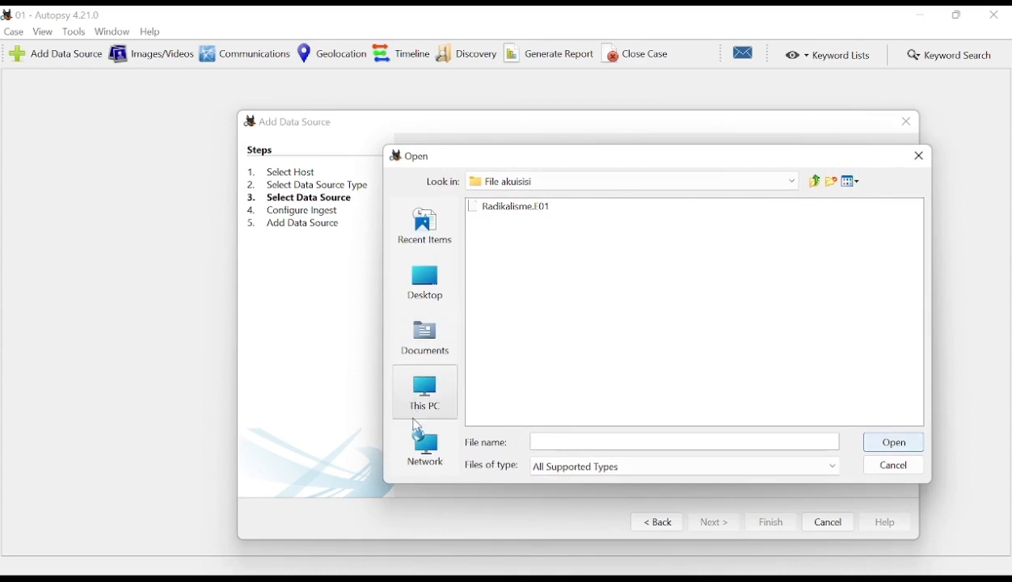
click(817, 184)
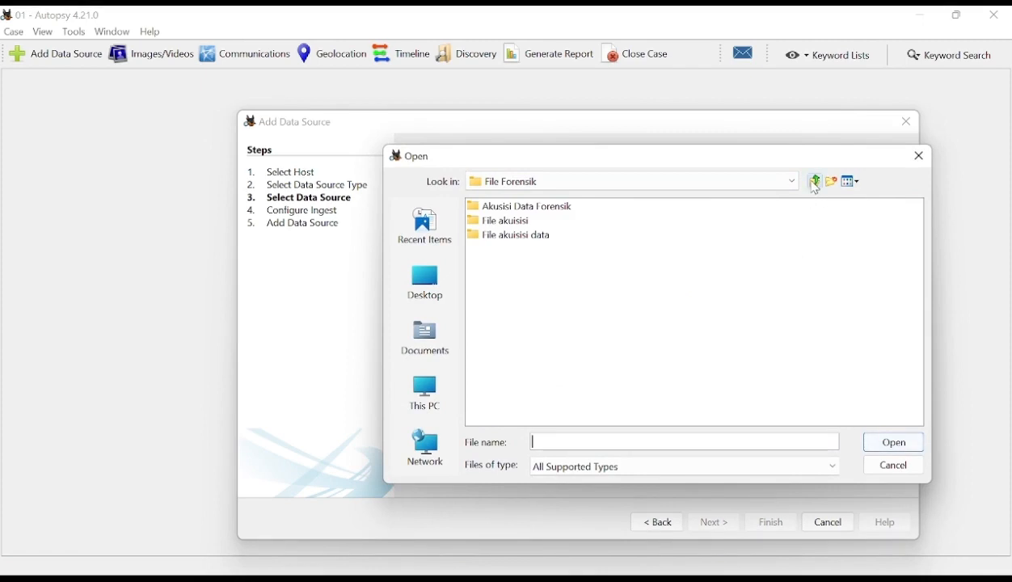
click(815, 182)
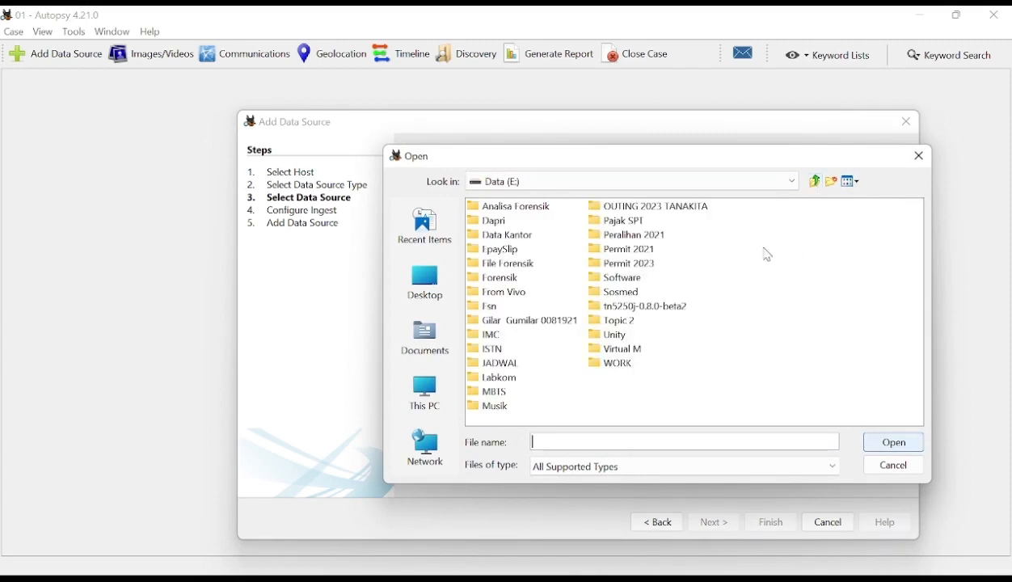
click(507, 267)
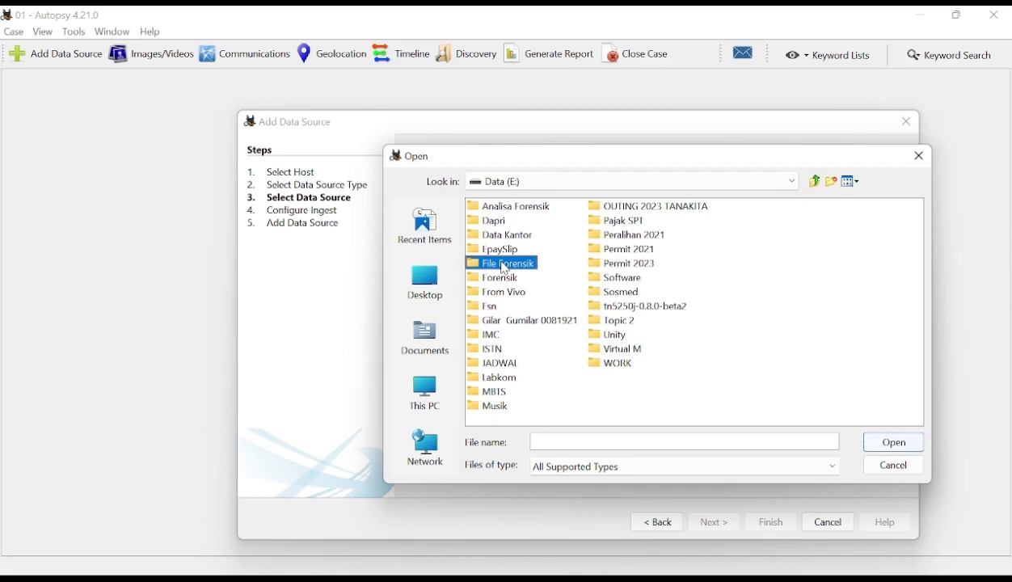
double_click(507, 267)
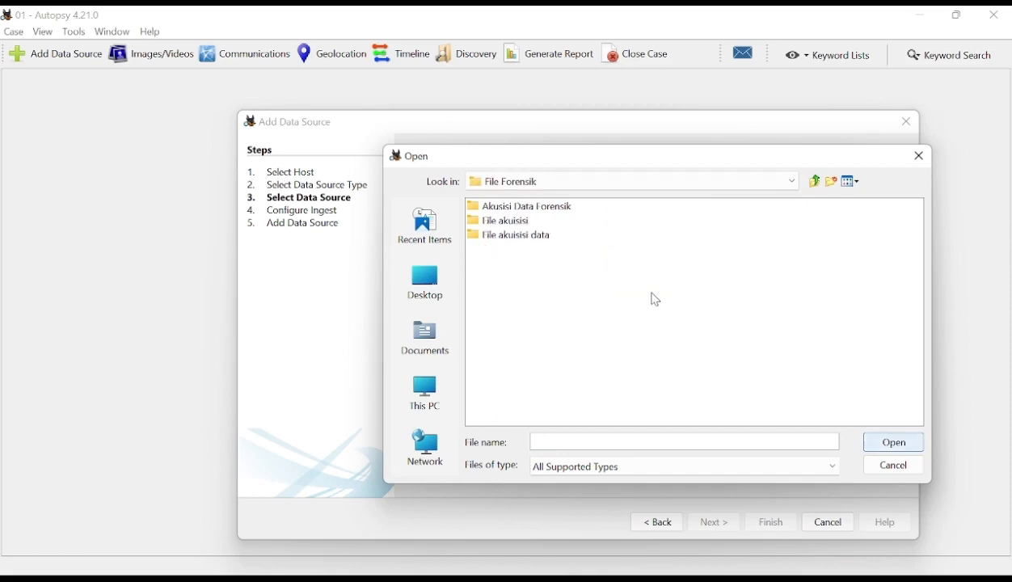
click(550, 212)
double_click(550, 212)
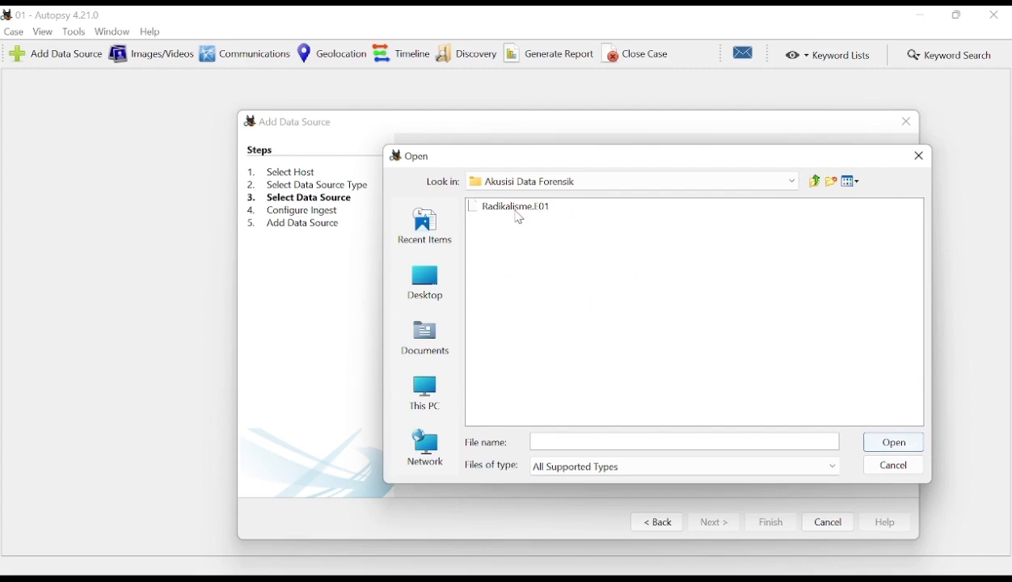
click(519, 212)
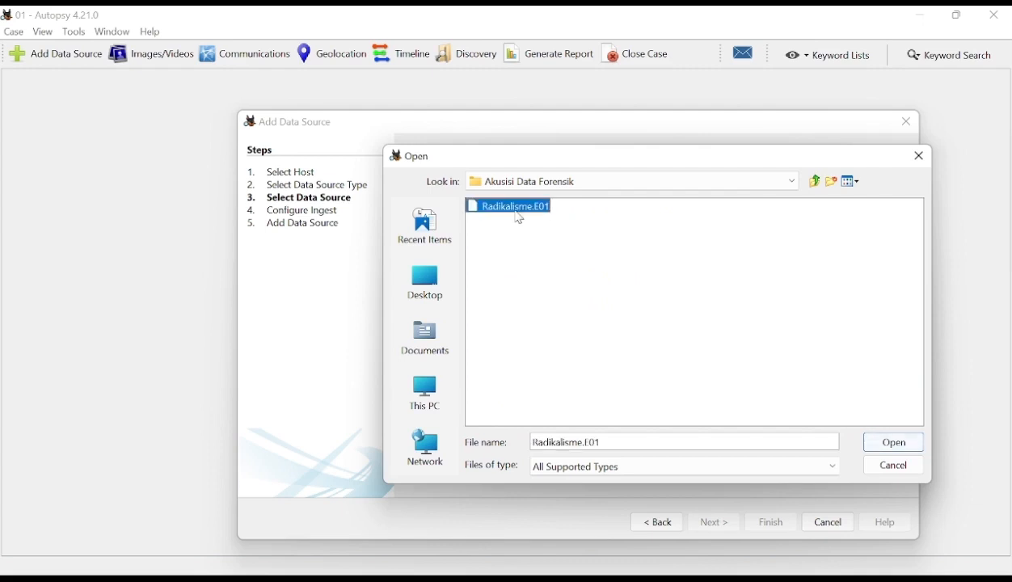
click(919, 446)
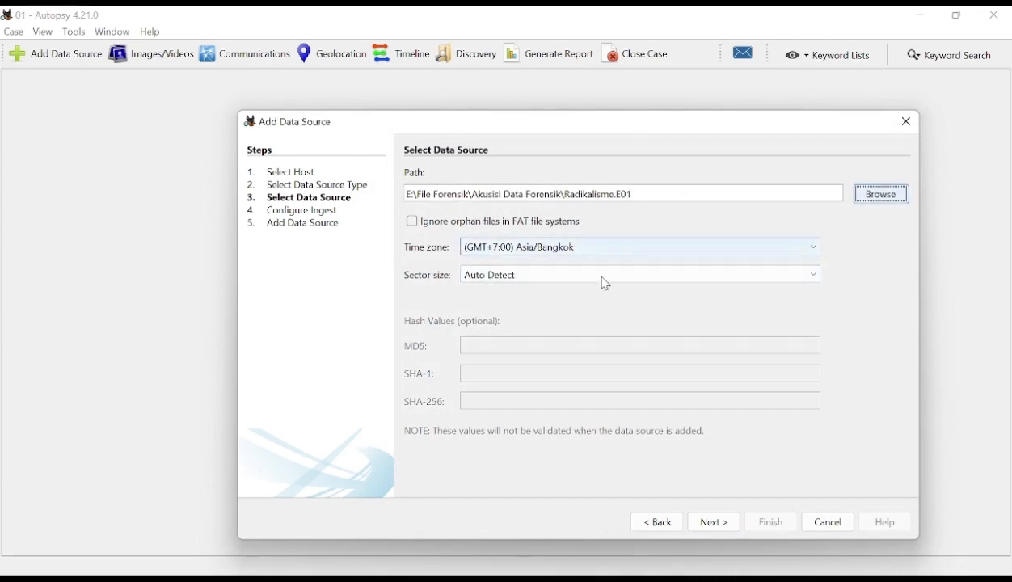
- Look through the available time zones for the data source, keeping (GMT+7:00) Asia/Bangkok
click(819, 252)
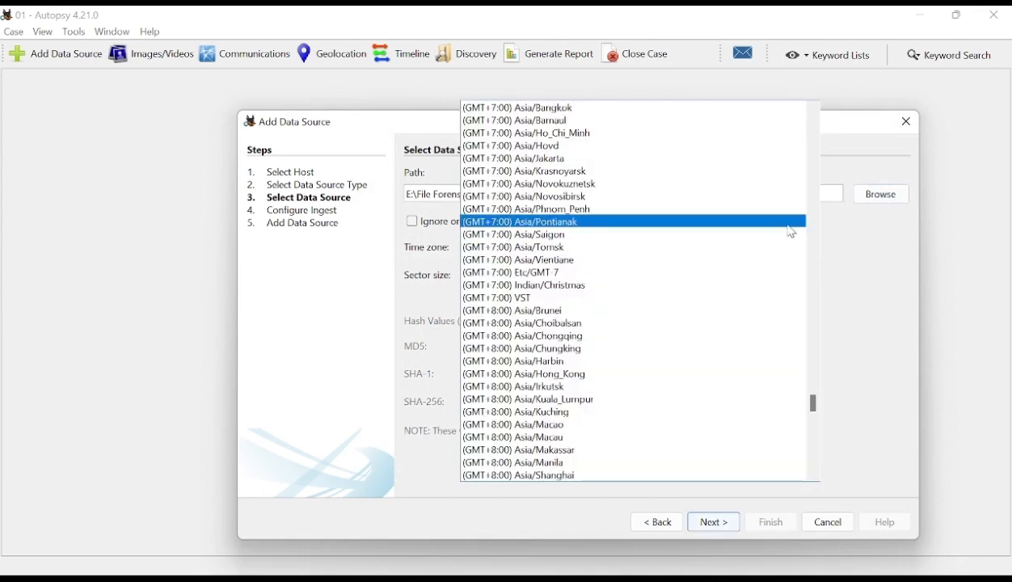
scroll(790, 241, up, 1)
scroll(792, 242, up, 6)
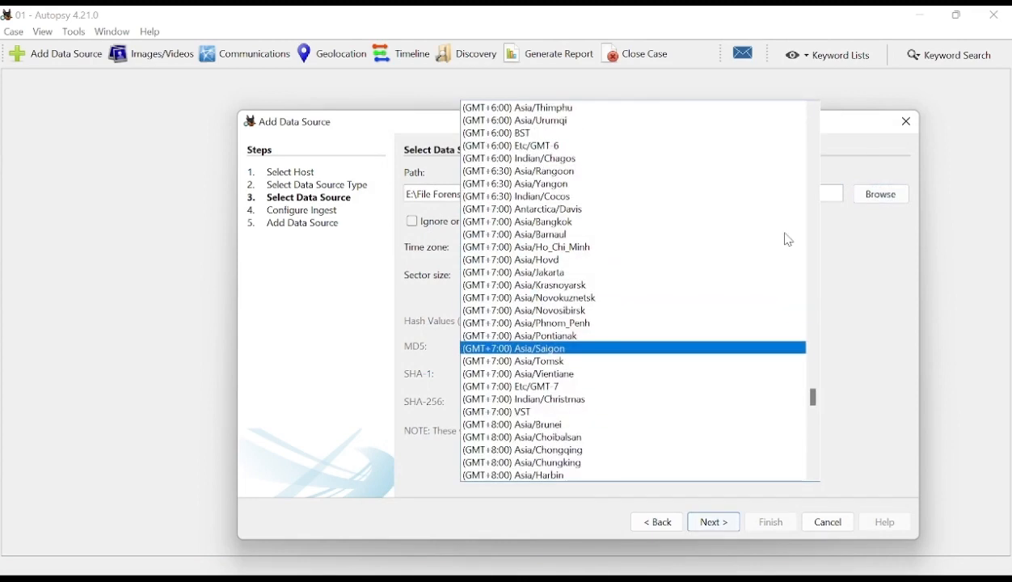
scroll(793, 242, up, 8)
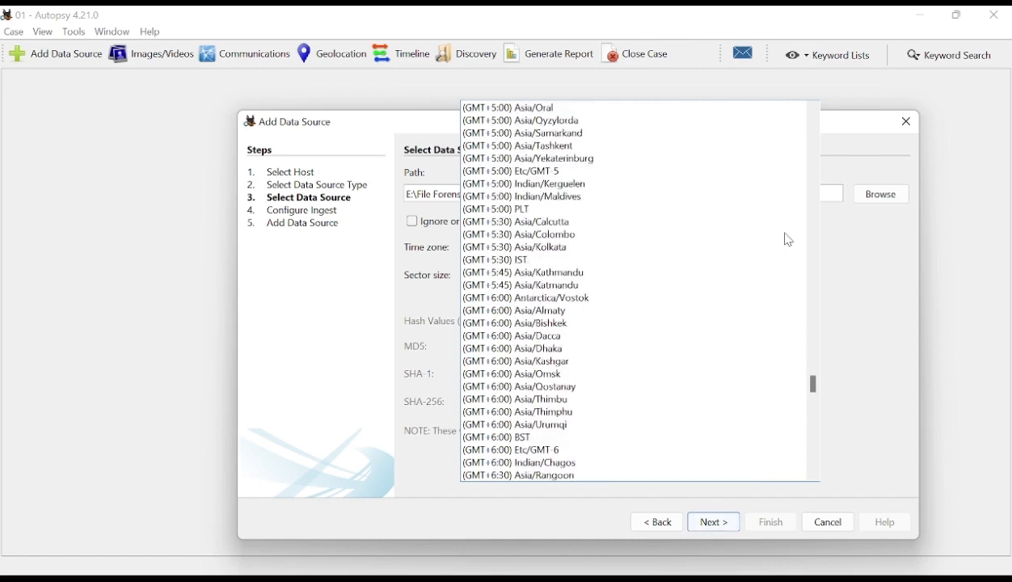
scroll(792, 241, up, 7)
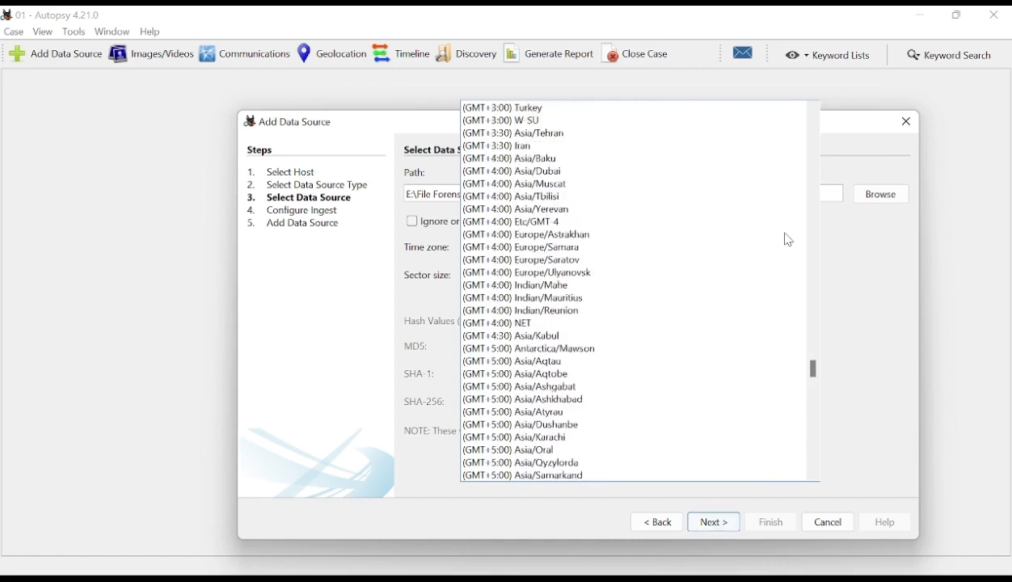
scroll(792, 242, up, 7)
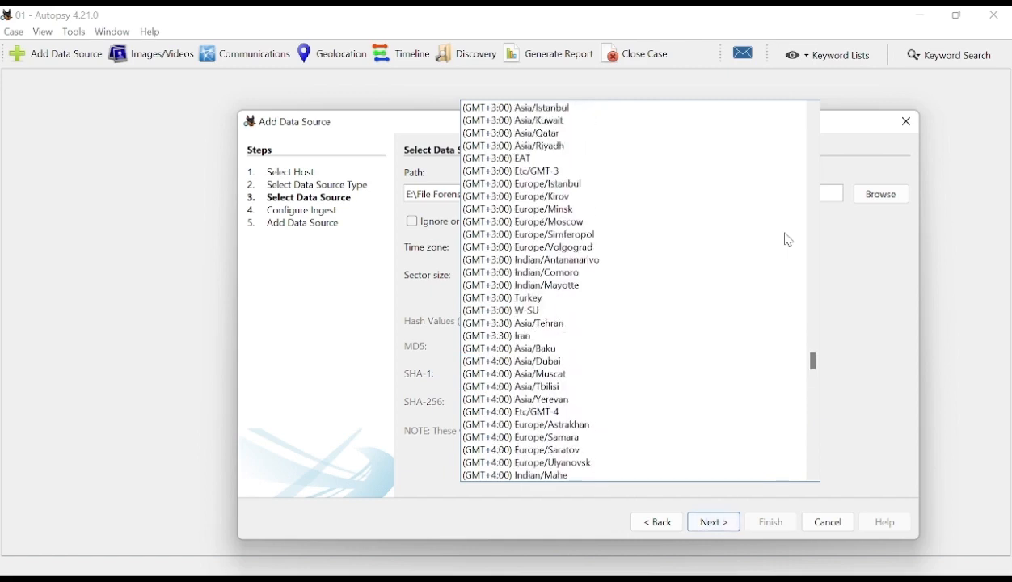
scroll(788, 241, up, 2)
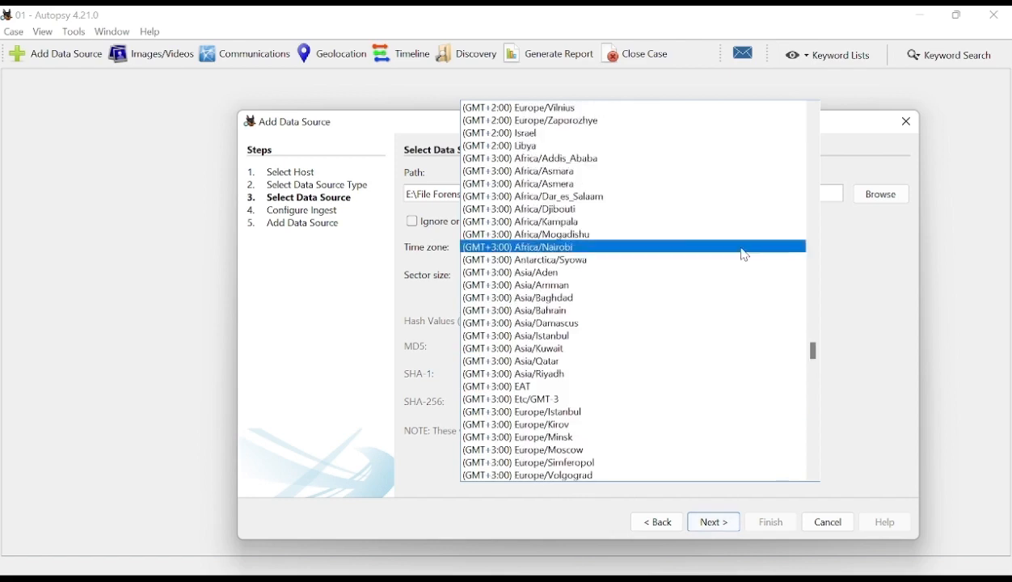
scroll(695, 271, down, 7)
scroll(656, 330, down, 6)
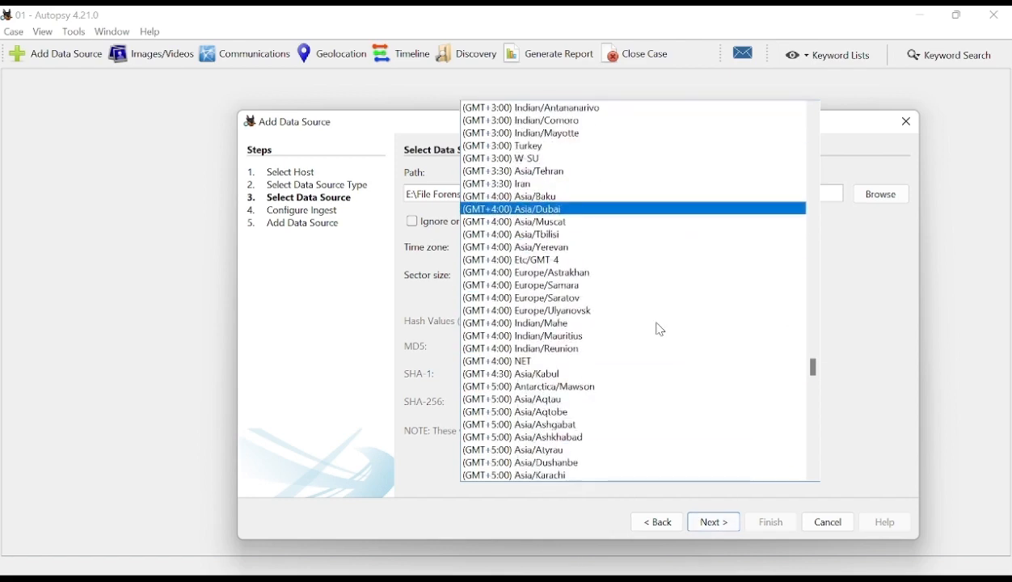
scroll(653, 388, down, 5)
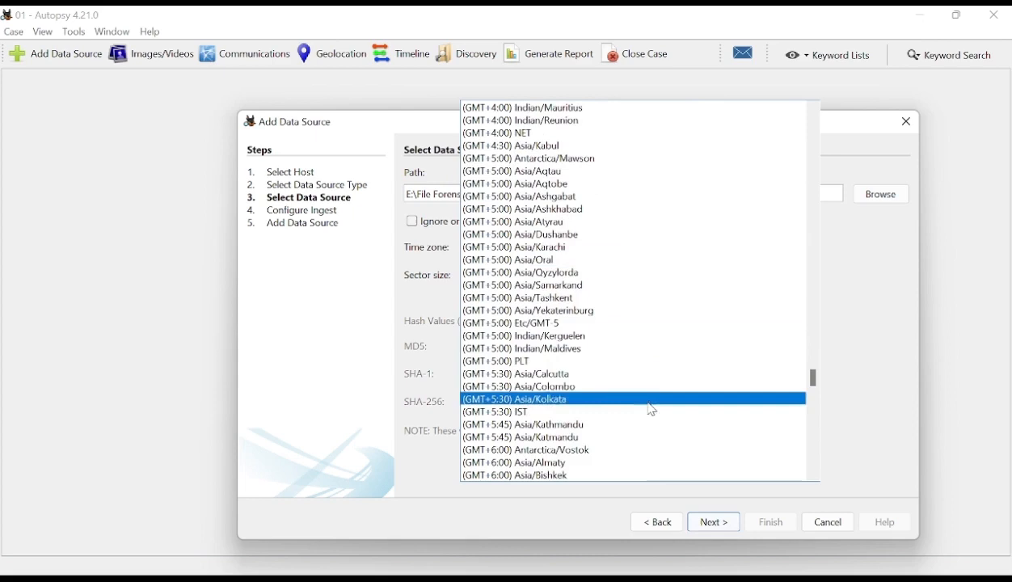
click(825, 380)
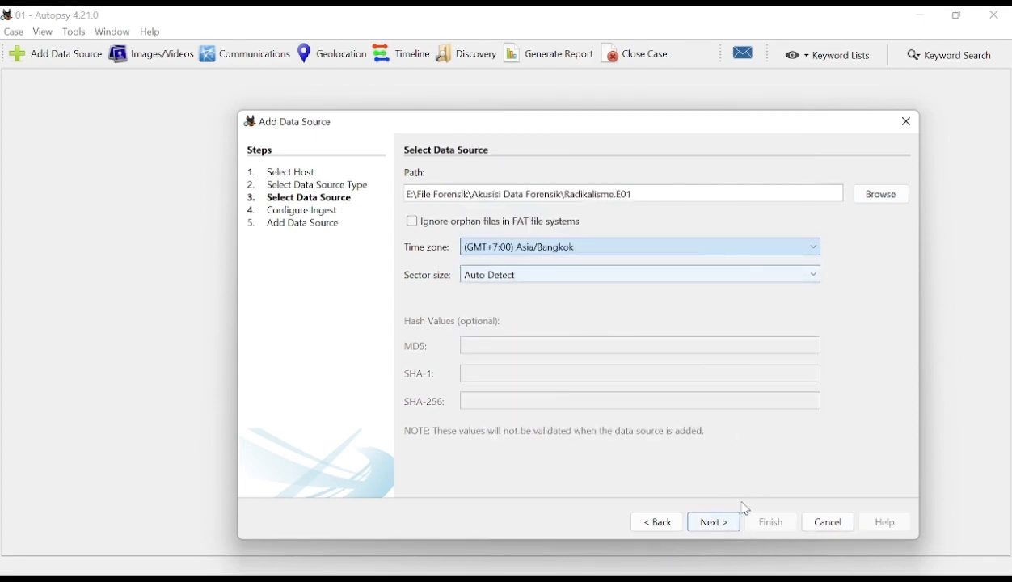
- Run the preselected ingest modules on All Files, Directories, and Unallocated Space, and finish adding the data source
click(710, 530)
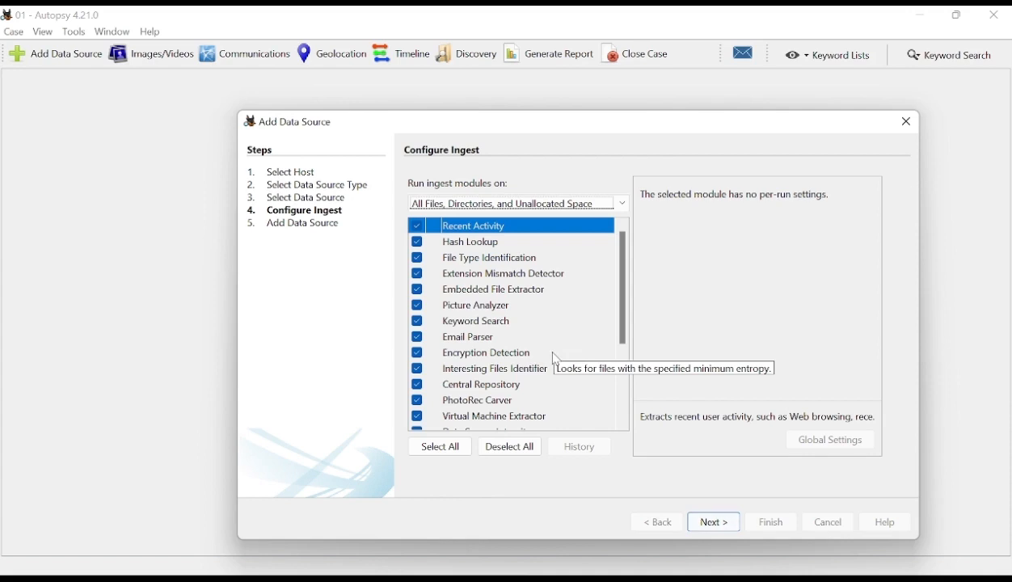
scroll(556, 359, down, 3)
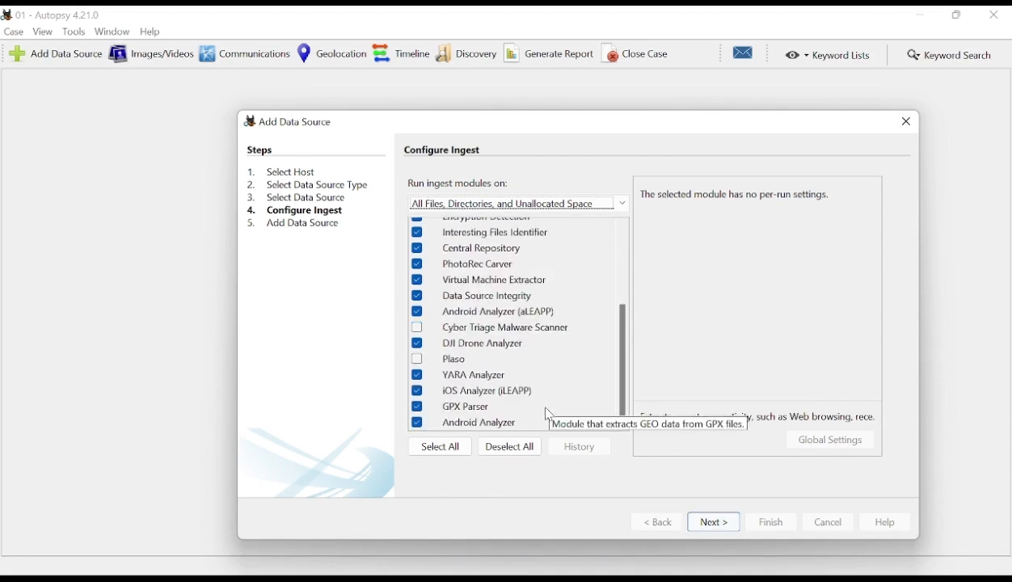
scroll(514, 411, up, 5)
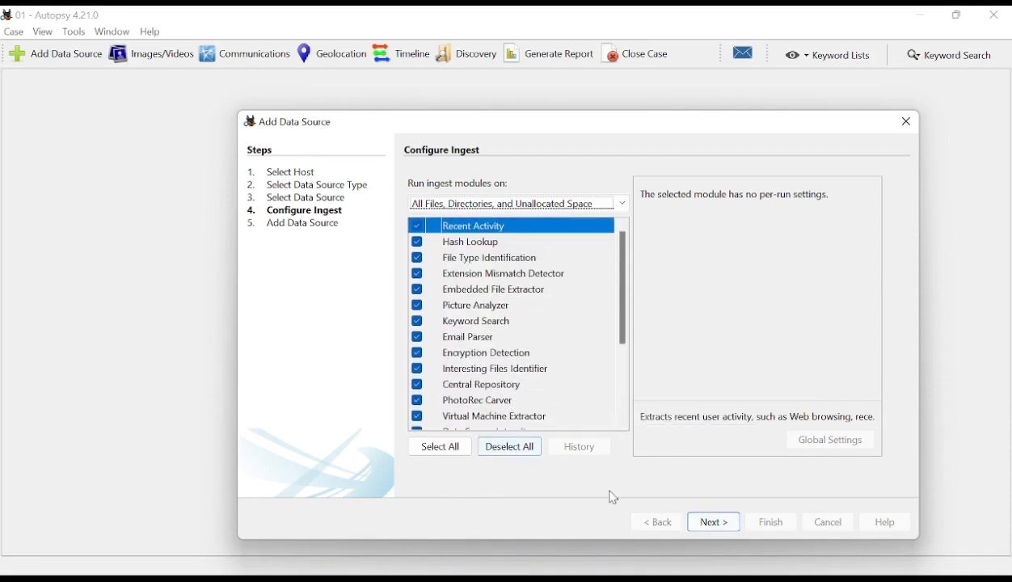
click(719, 523)
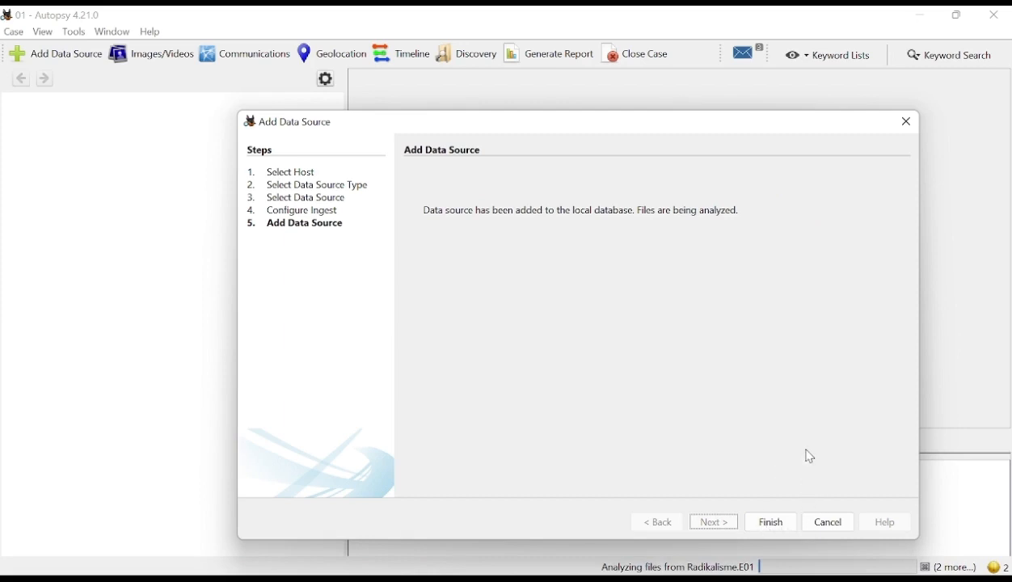
drag(473, 131, 467, 99)
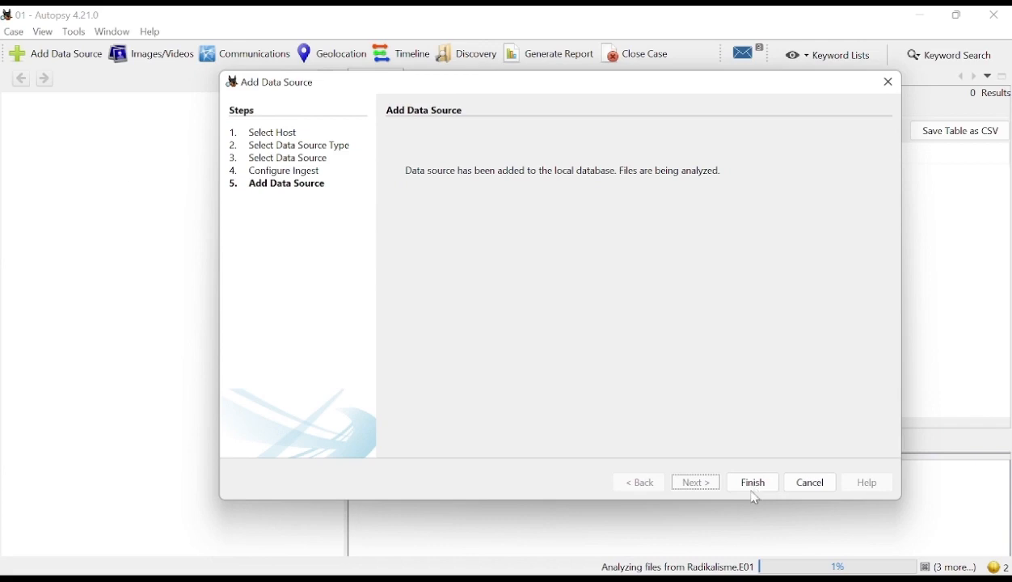
click(755, 482)
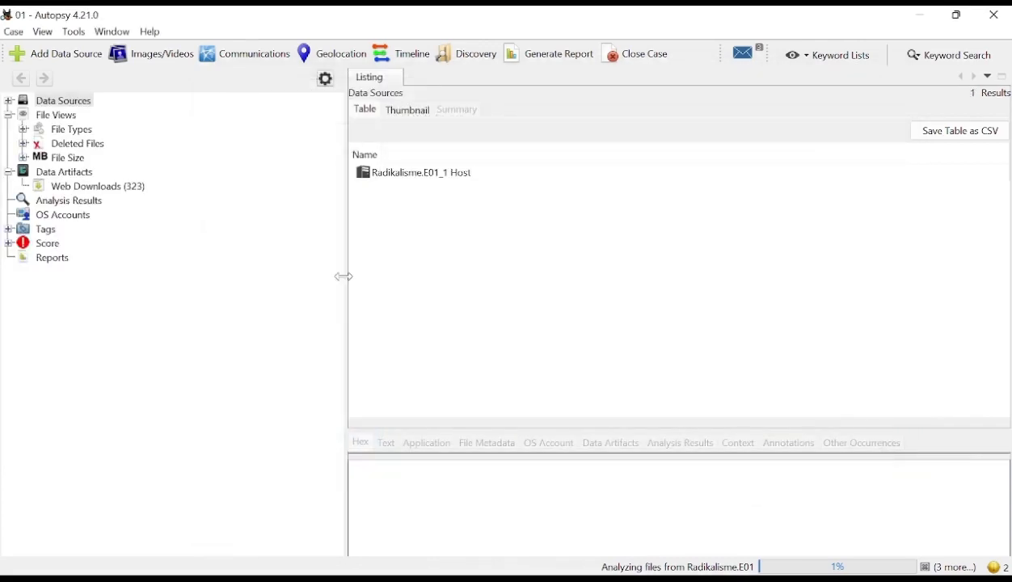
- Expand the Radikalisme.E01 image under its host in the data sources and list the contents of its Poto 2 folder
click(9, 102)
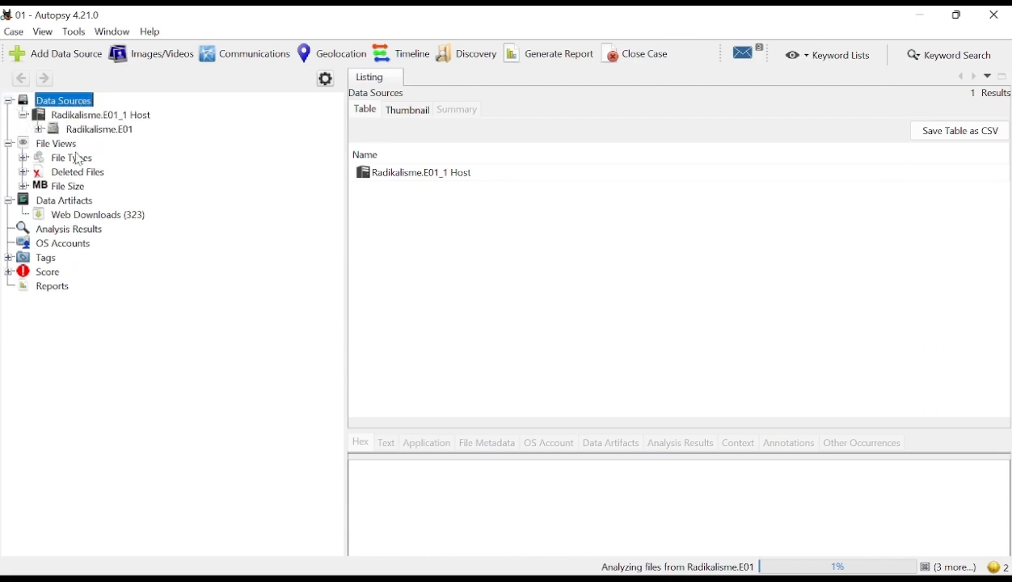
click(38, 130)
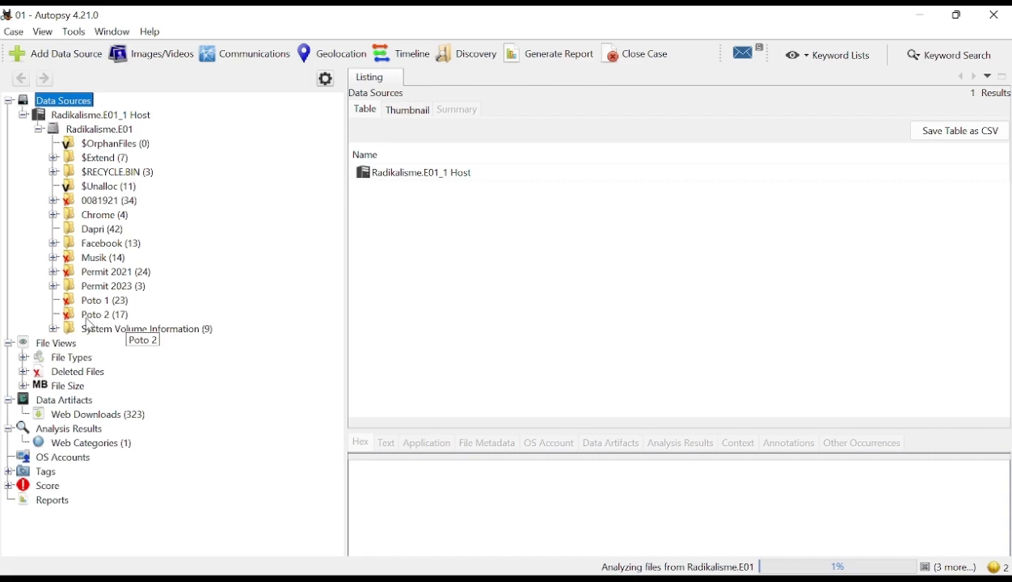
click(92, 321)
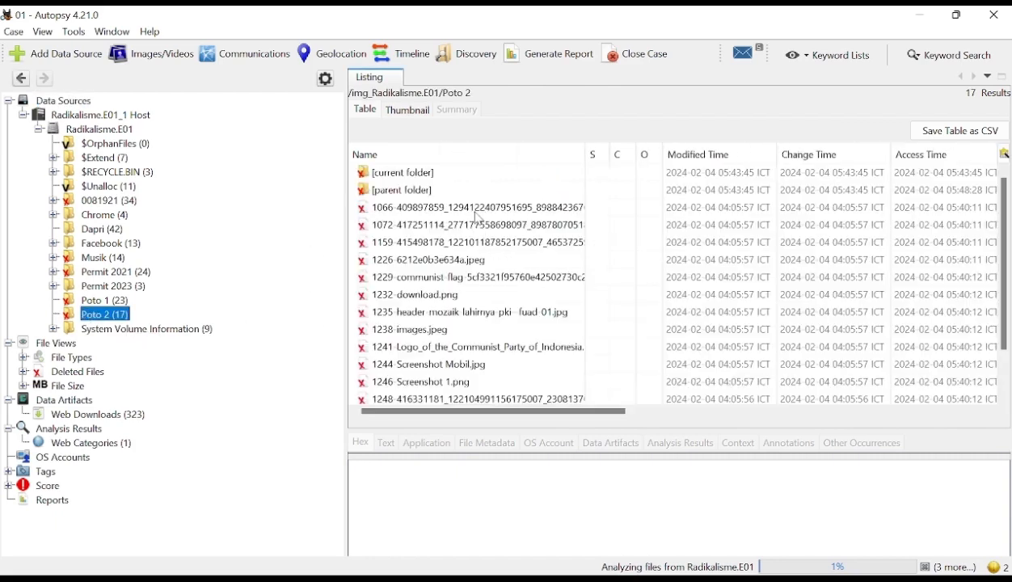
- List all deleted files found in the image and look over the file table
click(53, 373)
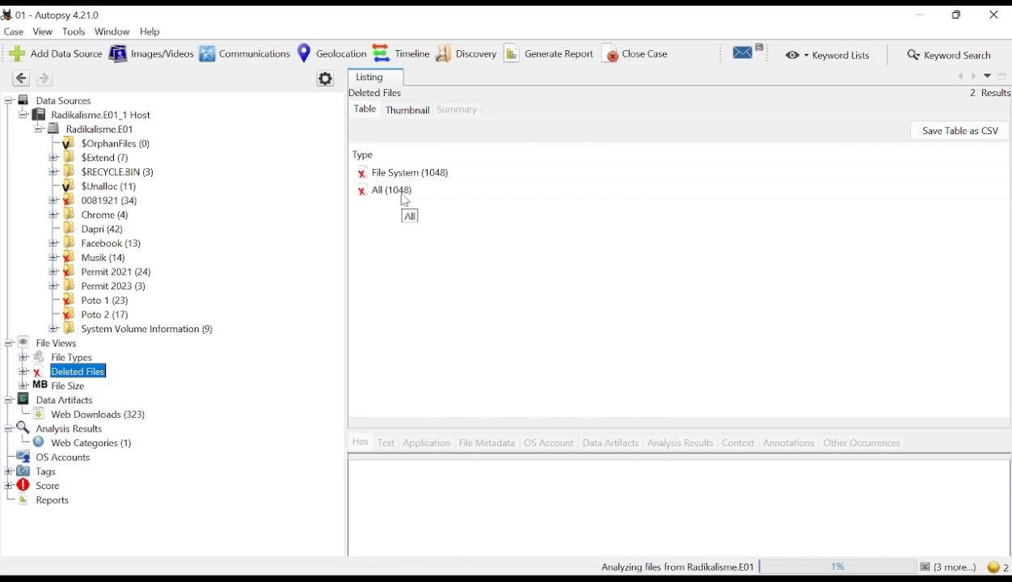
click(394, 195)
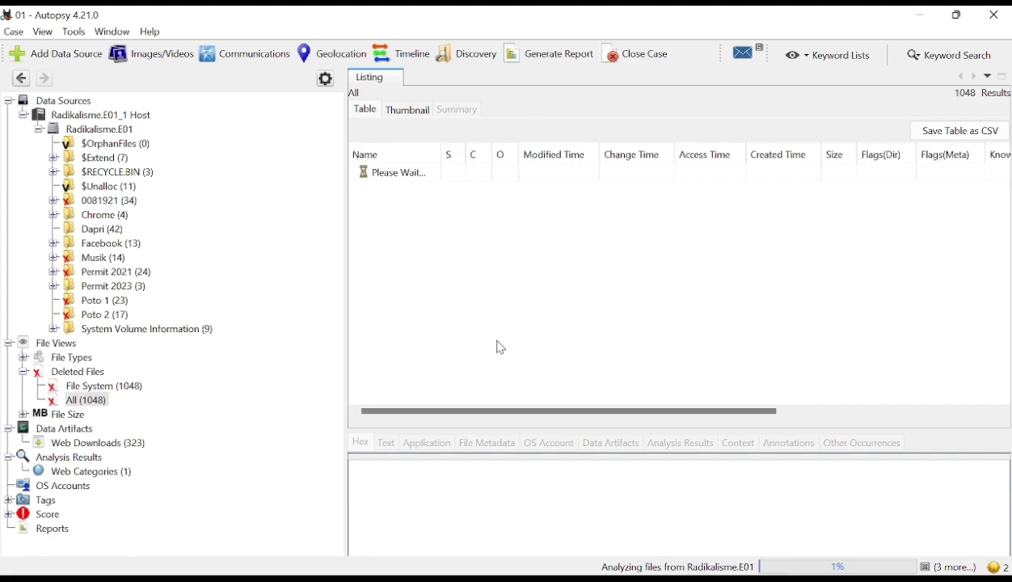
scroll(439, 334, down, 3)
scroll(453, 364, up, 3)
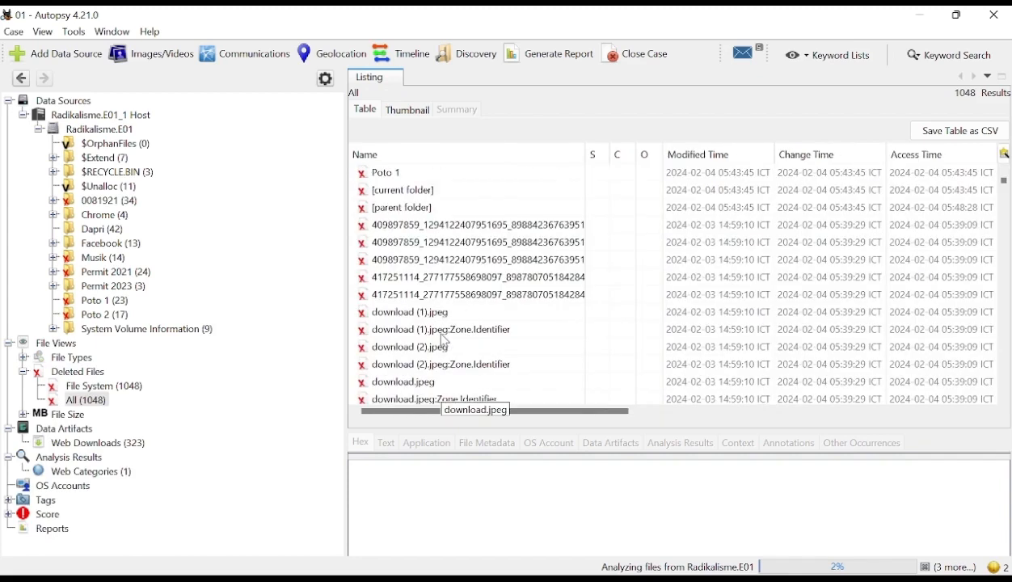
- Preview the deleted image download (1).jpeg and enlarge the content viewer to see more of the picture
click(404, 173)
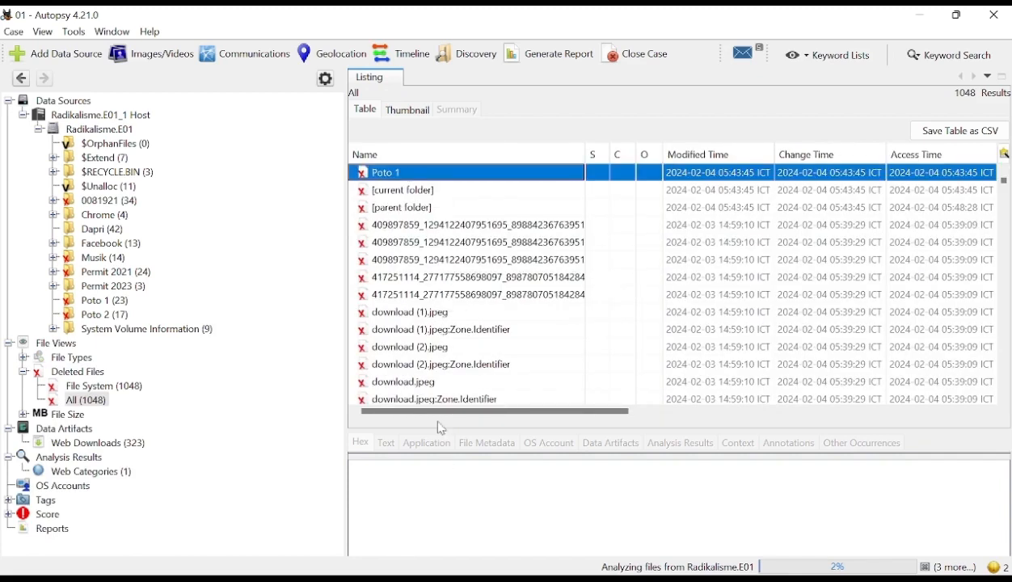
click(413, 314)
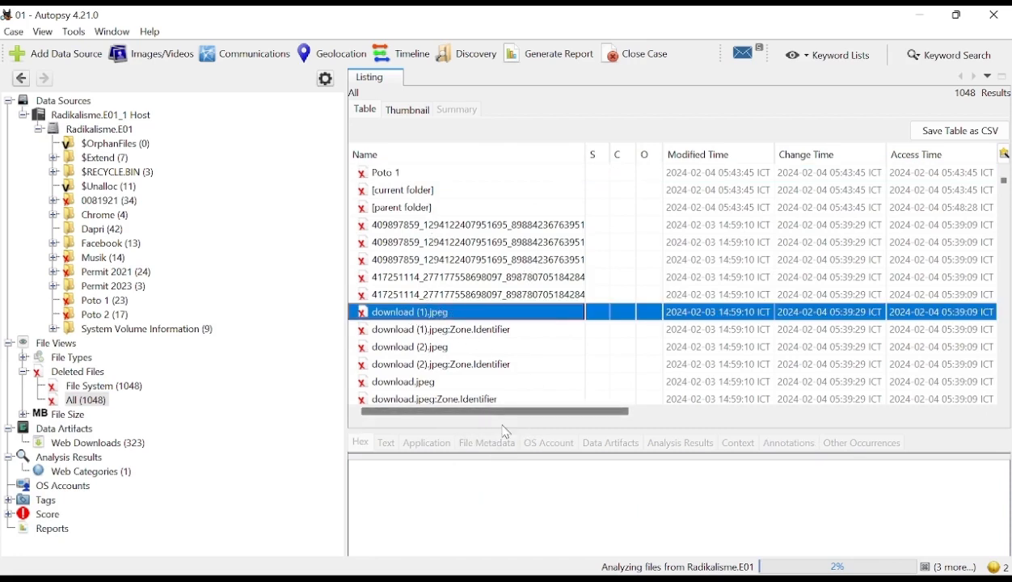
click(426, 351)
click(414, 313)
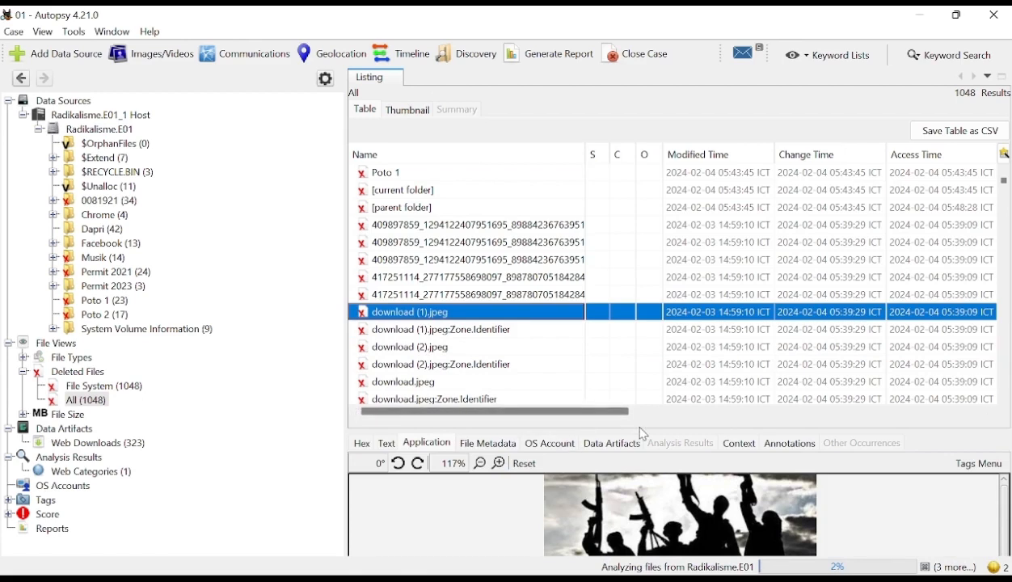
drag(637, 417, 641, 332)
scroll(527, 282, down, 3)
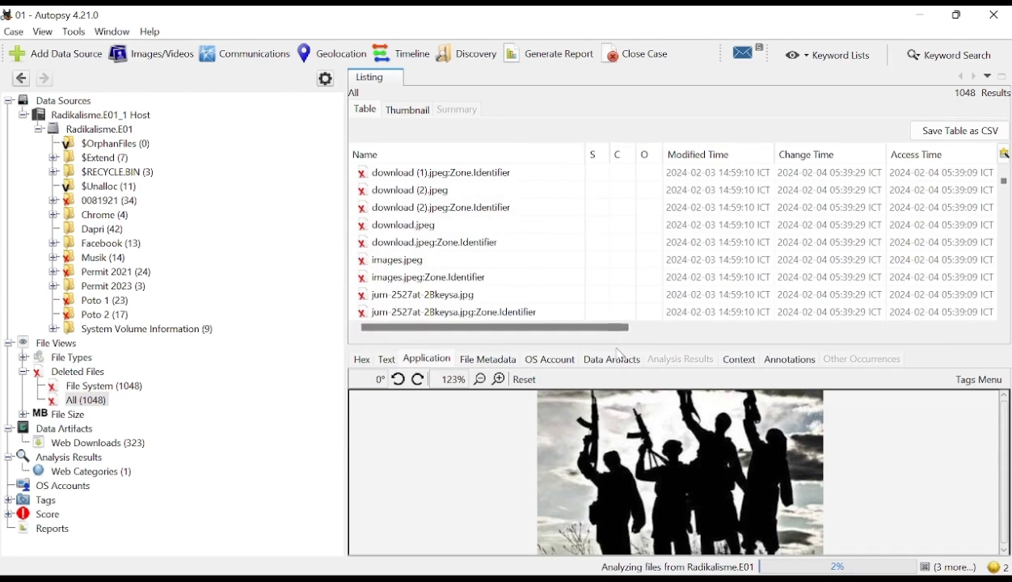
- Enlarge the content viewer a little more and preview the deleted images download (2).jpeg, download (1).jpeg and download.jpeg
drag(605, 344, 616, 323)
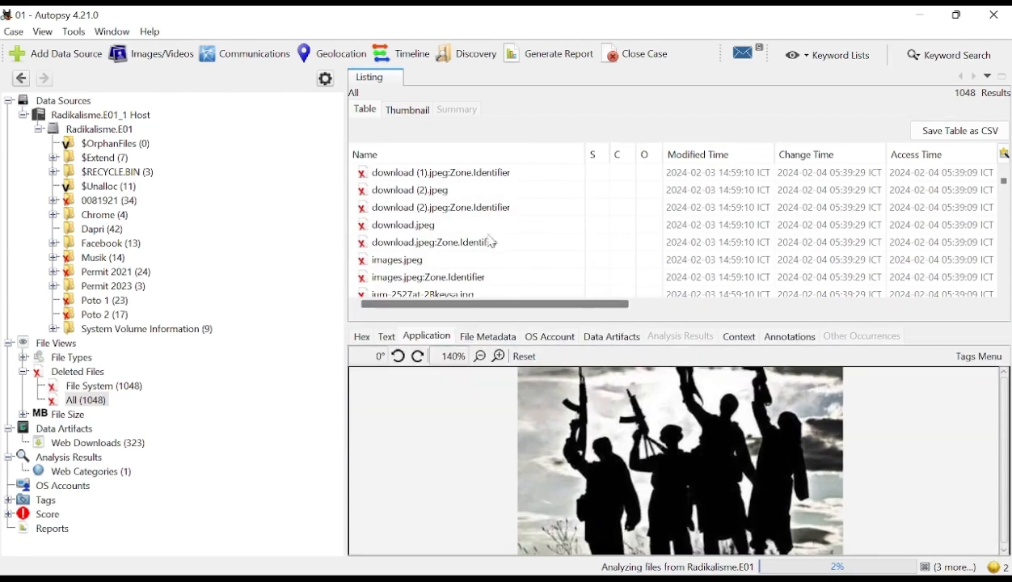
click(417, 191)
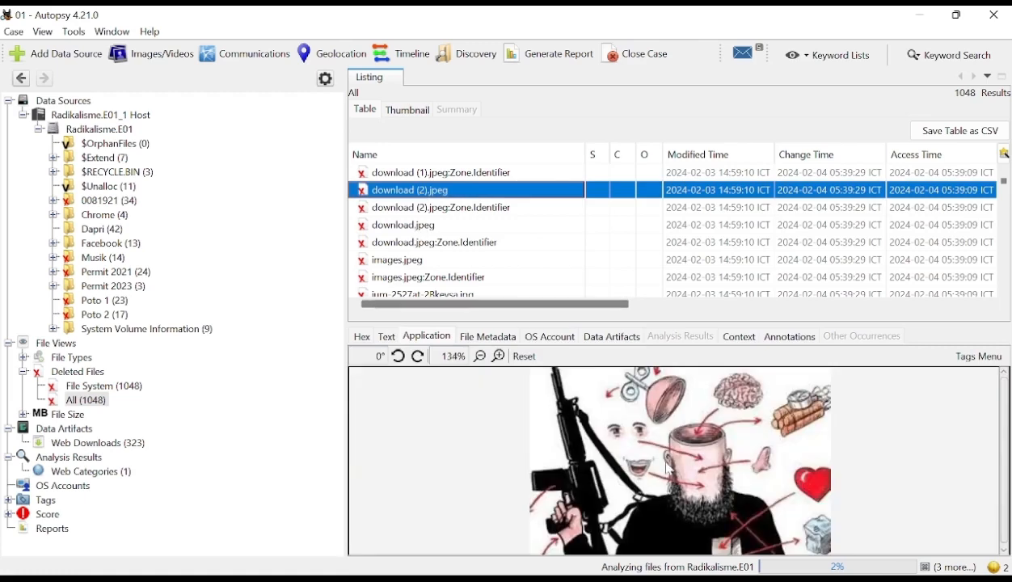
scroll(443, 213, up, 2)
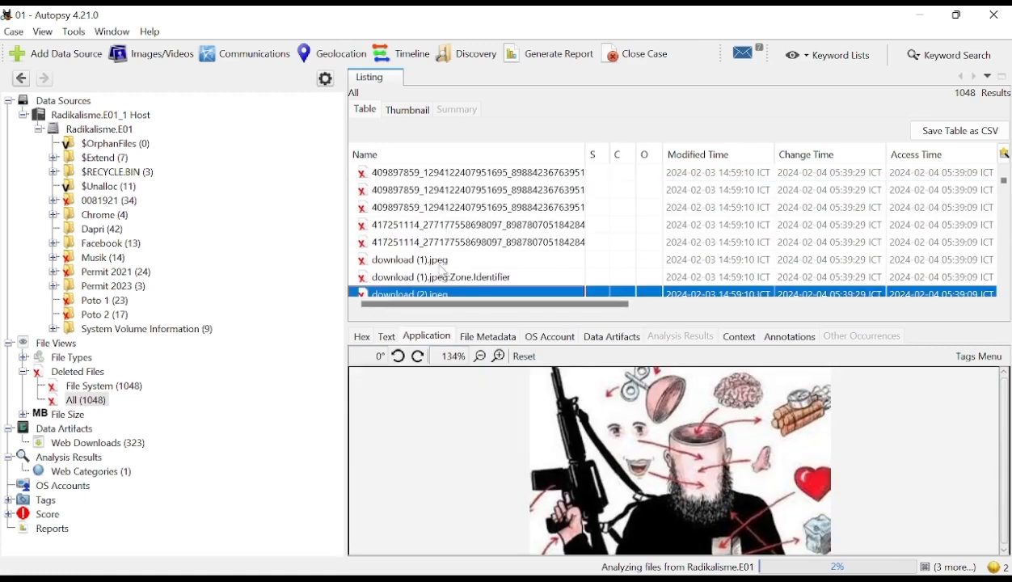
click(422, 260)
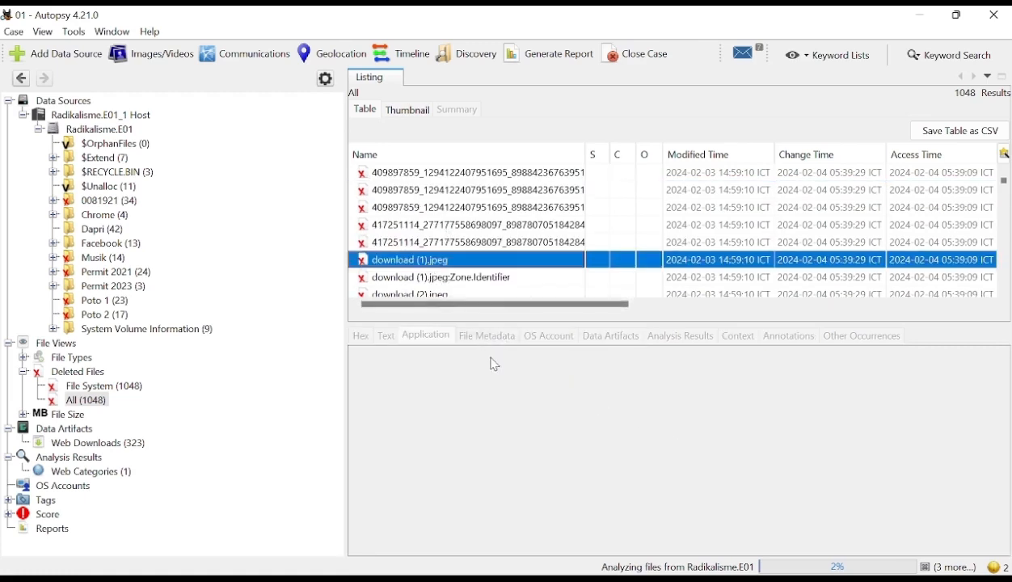
scroll(434, 301, down, 1)
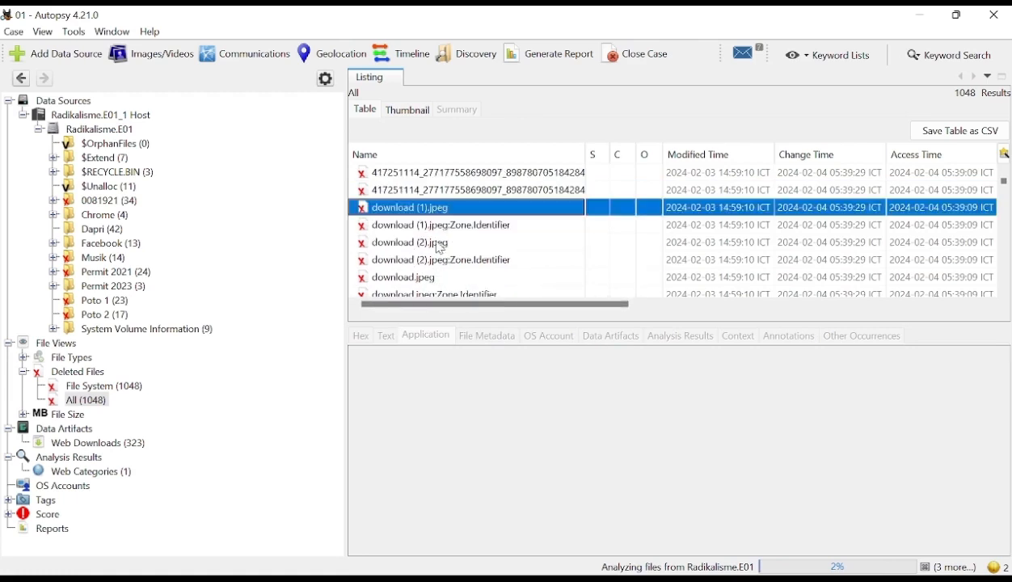
click(427, 241)
click(409, 276)
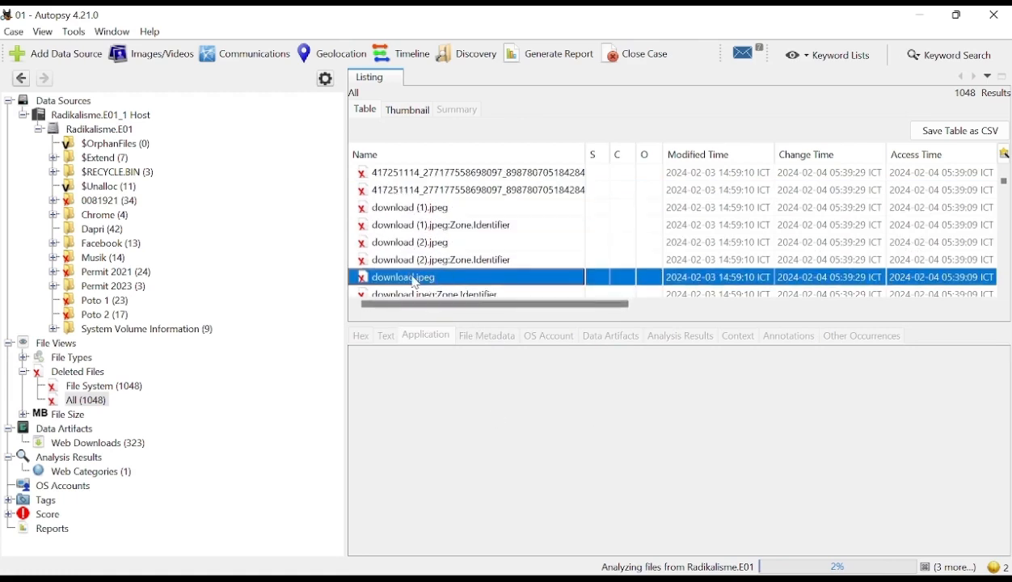
scroll(536, 286, down, 1)
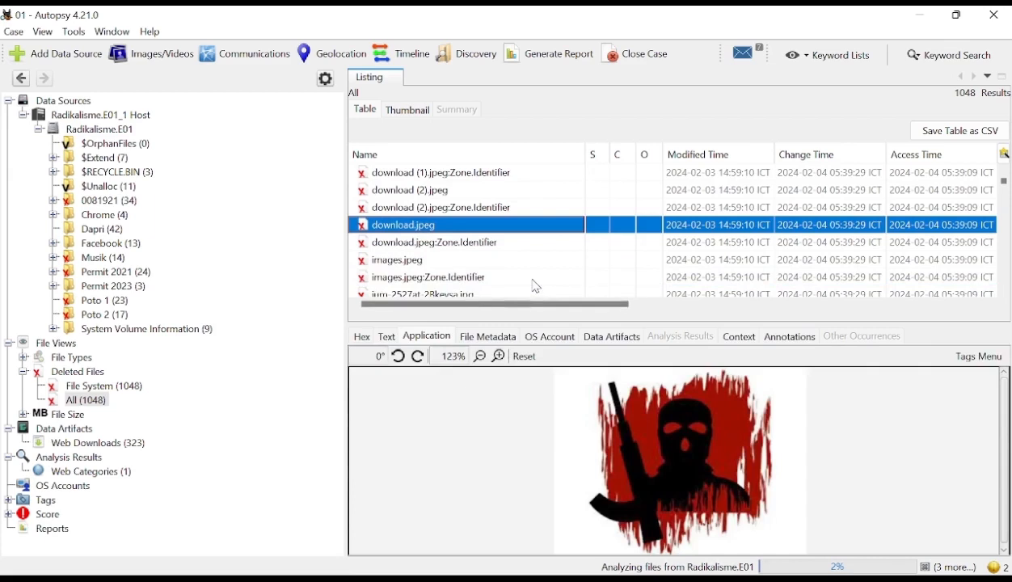
- Examine the file metadata, hex and text strings of the deleted download.jpeg, and return to its picture preview
click(489, 337)
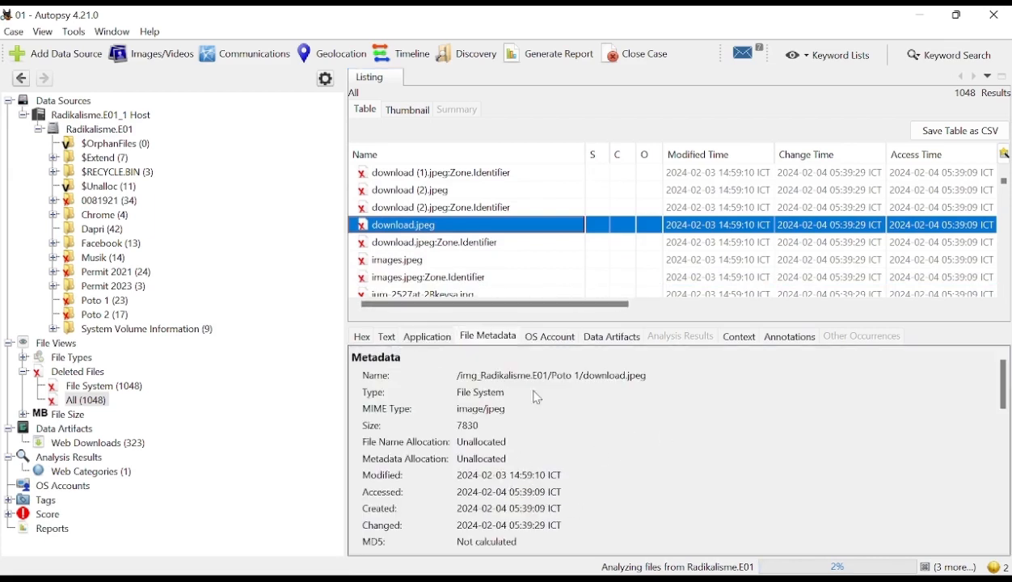
scroll(546, 406, down, 3)
scroll(504, 452, up, 3)
click(362, 340)
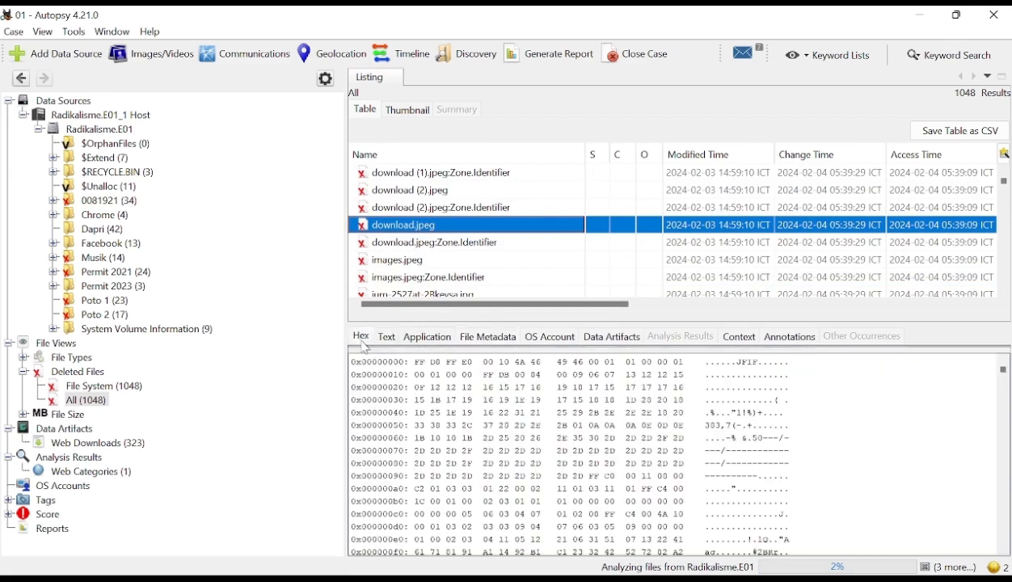
click(388, 342)
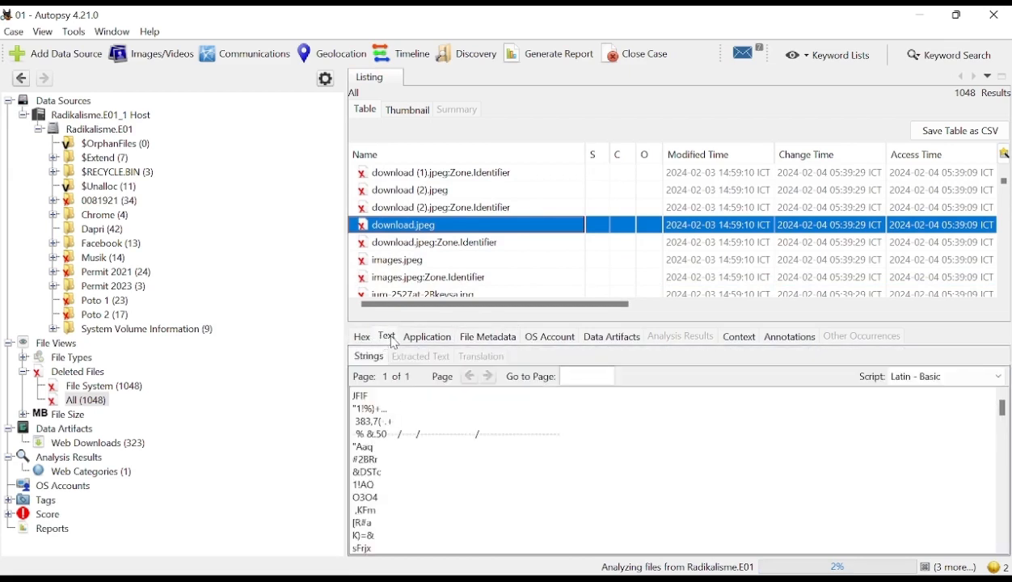
click(419, 343)
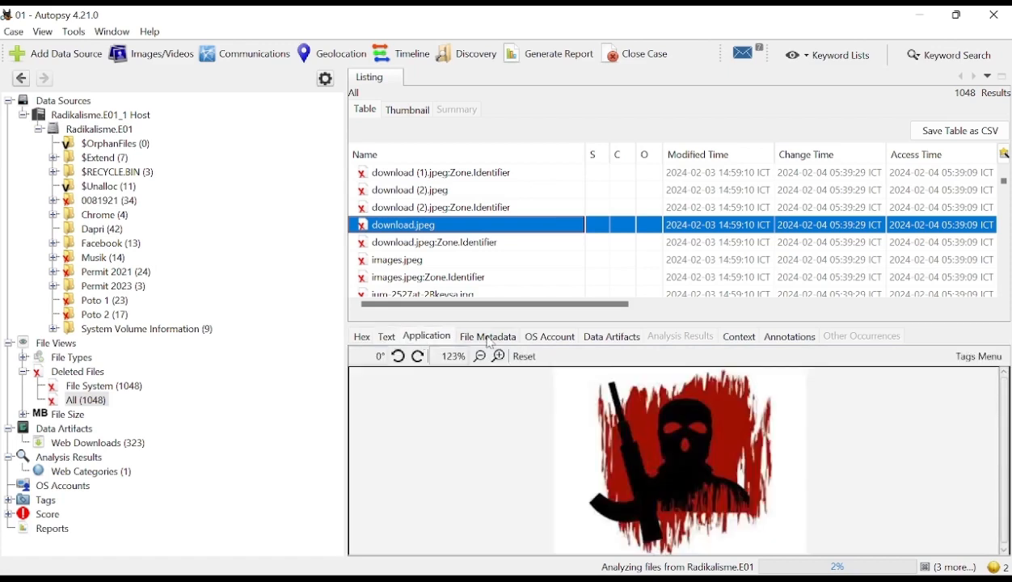
- Show all deleted files as thumbnails and look through the recovered images on the first page
click(409, 111)
click(409, 110)
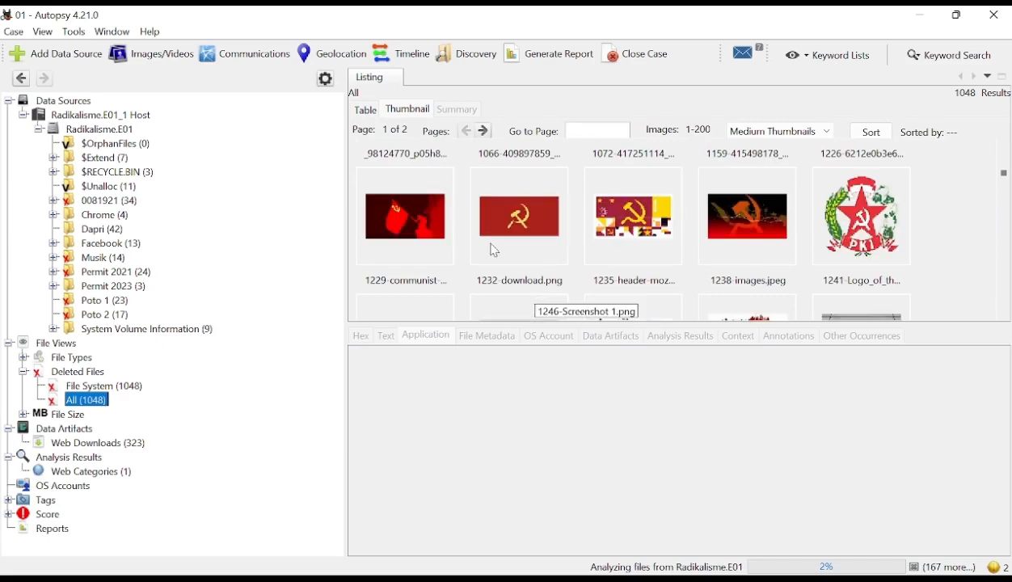
scroll(728, 233, down, 5)
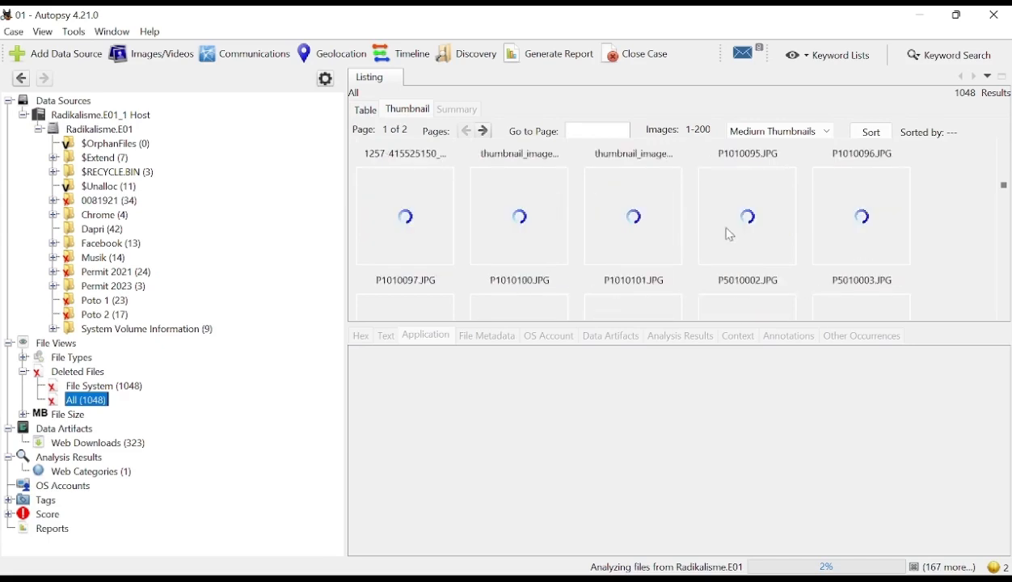
scroll(769, 236, up, 2)
scroll(770, 236, up, 3)
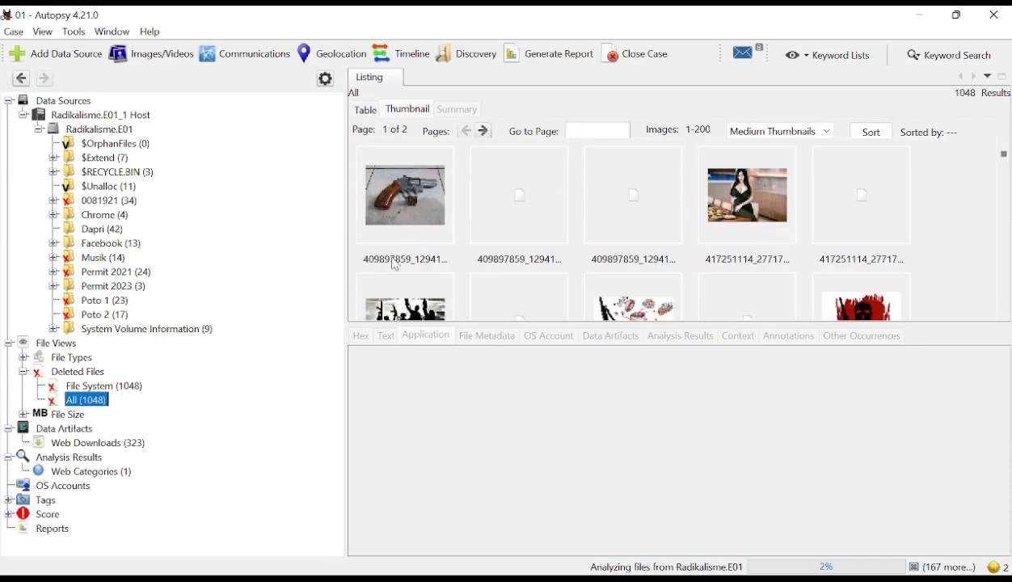
scroll(760, 274, down, 5)
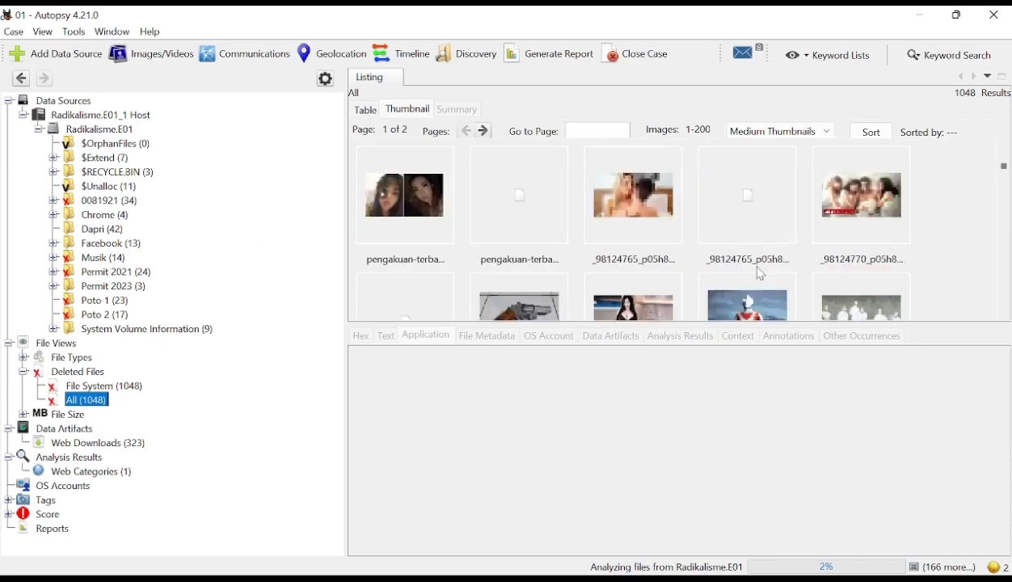
scroll(757, 267, up, 2)
scroll(757, 267, down, 1)
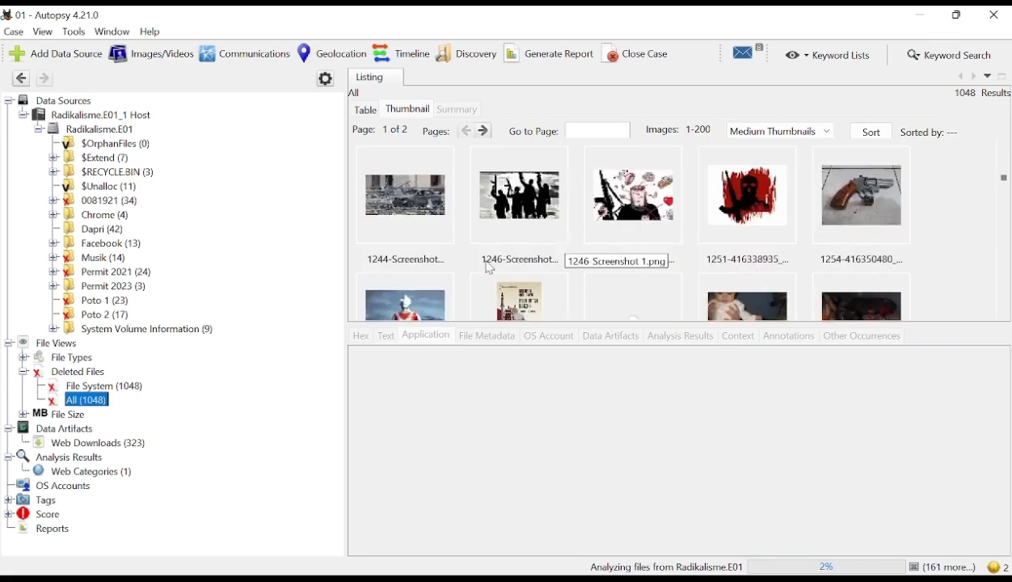
scroll(542, 218, down, 1)
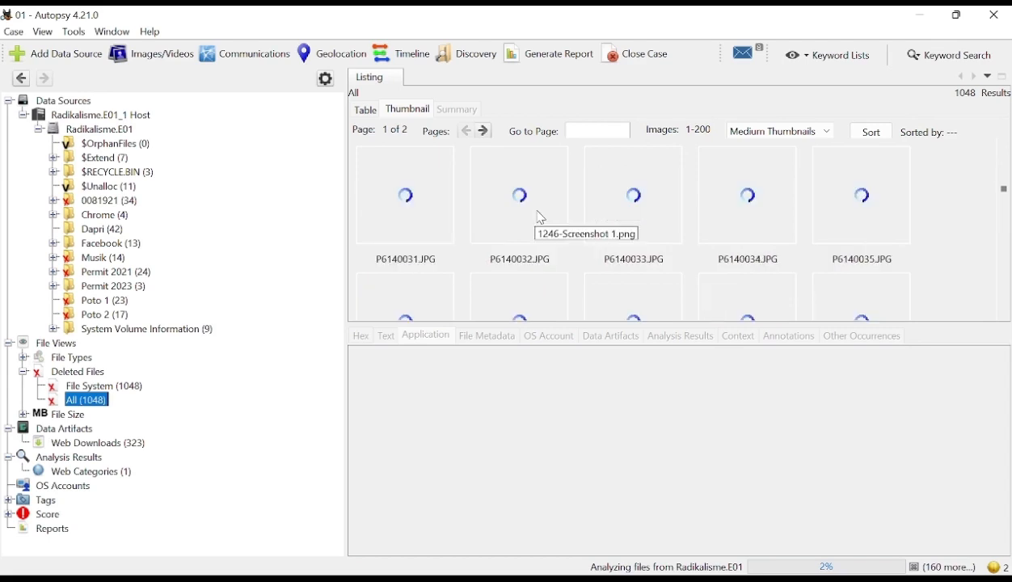
scroll(541, 218, up, 1)
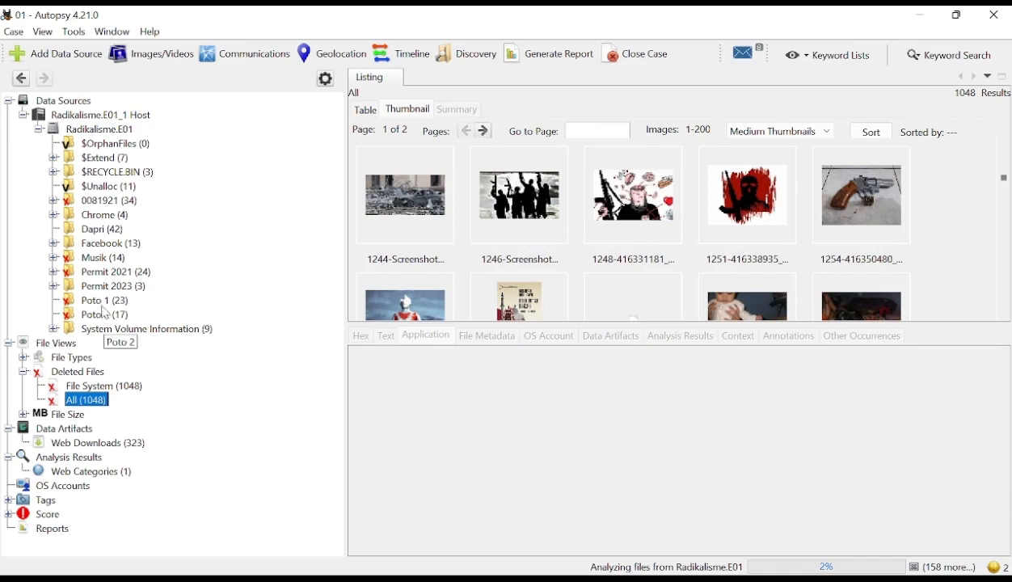
- List the 0081921 folder's contents, and expand the Facebook folder down to the subfolders of your_activity_across_facebook
click(105, 200)
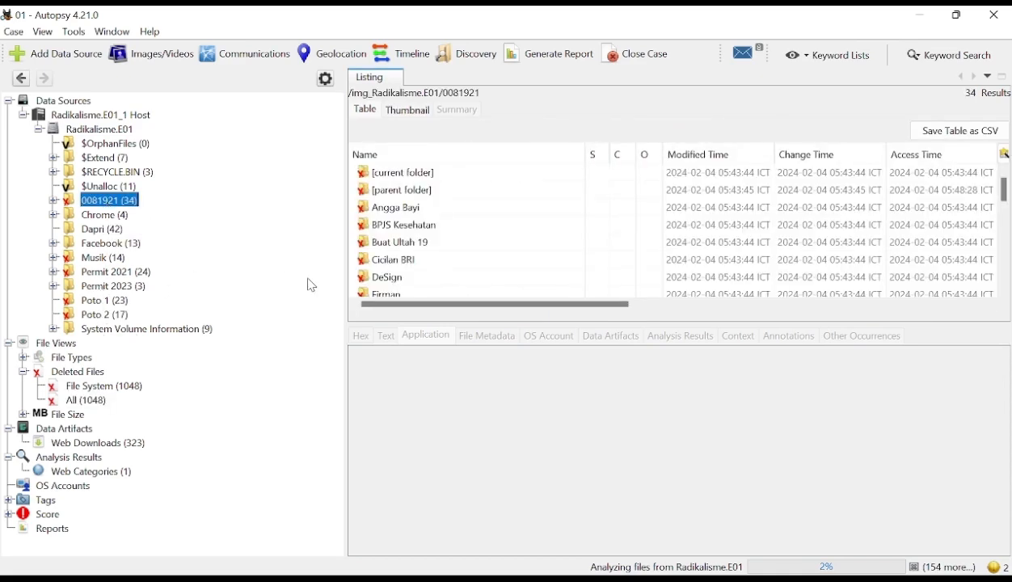
click(55, 244)
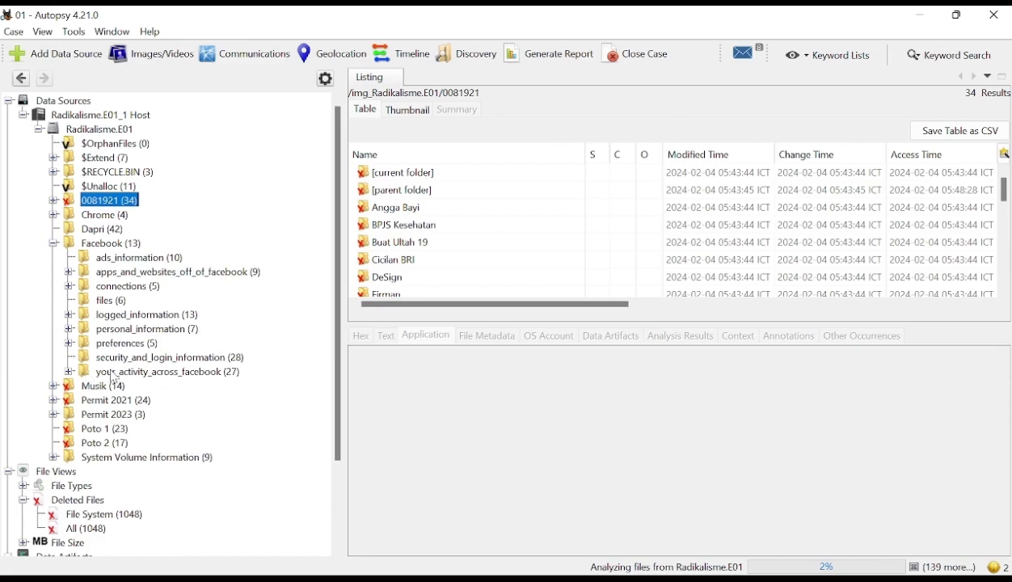
click(133, 246)
click(134, 373)
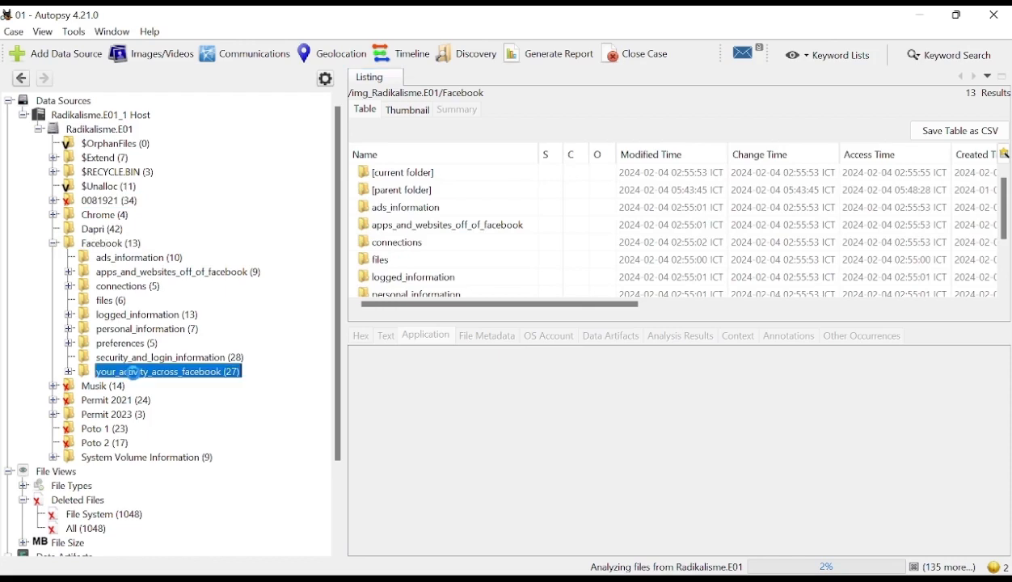
click(67, 372)
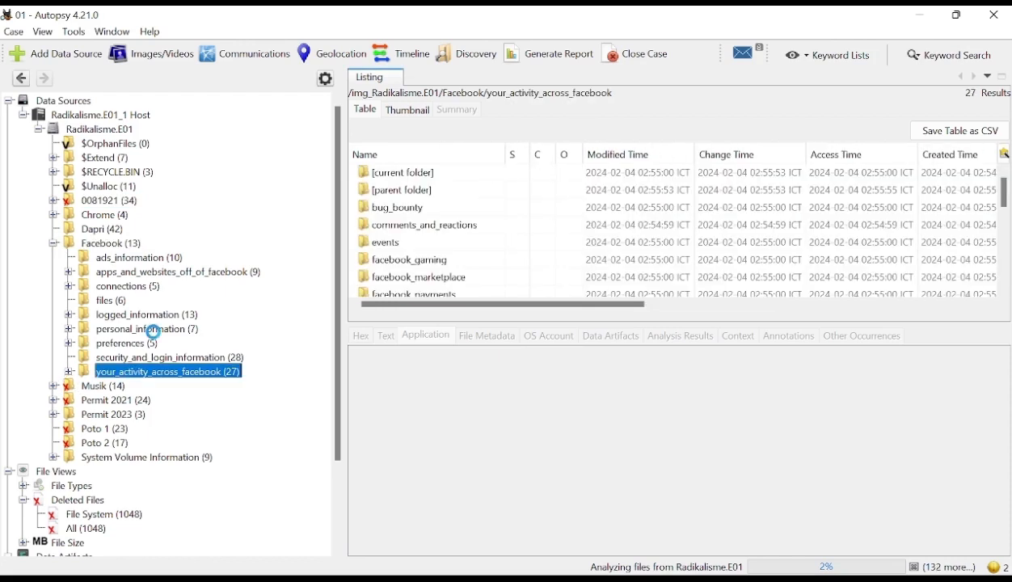
scroll(136, 314, down, 1)
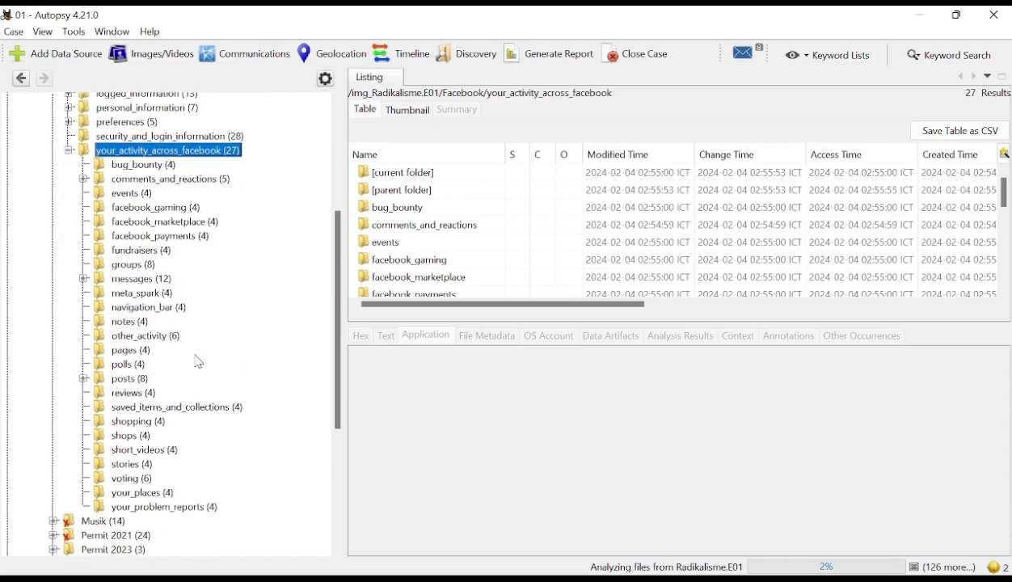
- Expand the inbox under messages and list the files of the conversation folder containing the gifs and photos subfolders
click(83, 279)
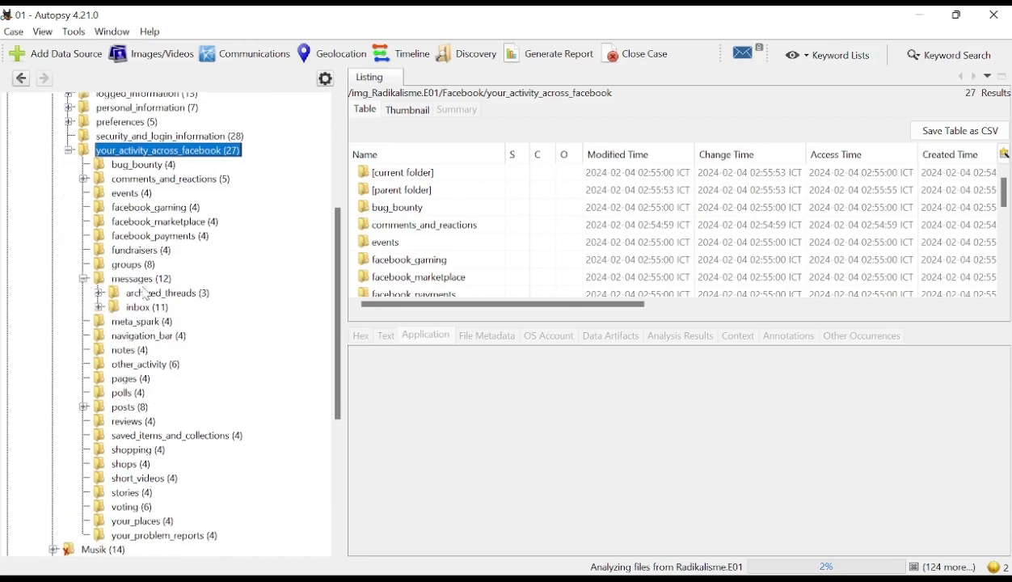
click(98, 308)
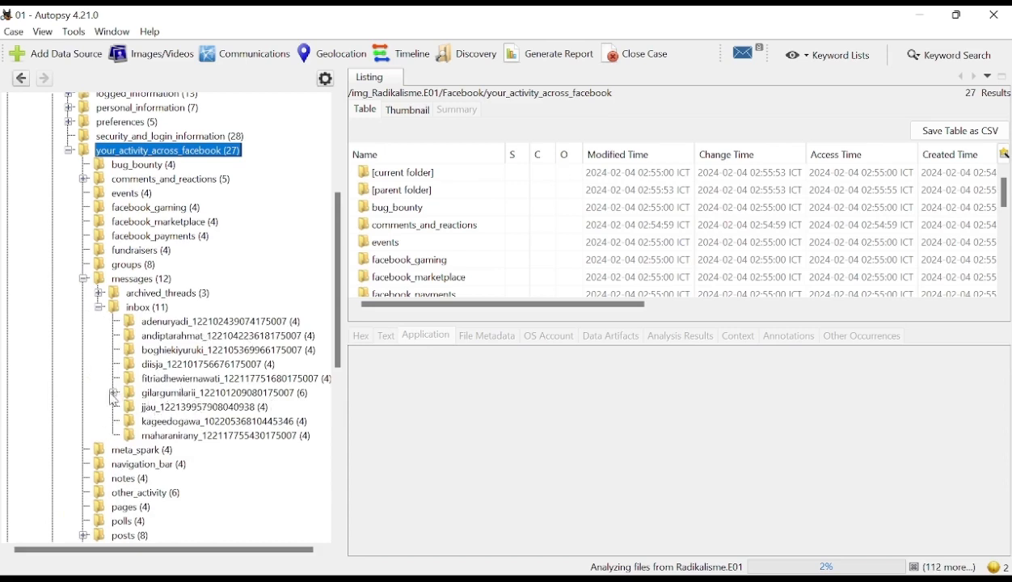
click(114, 394)
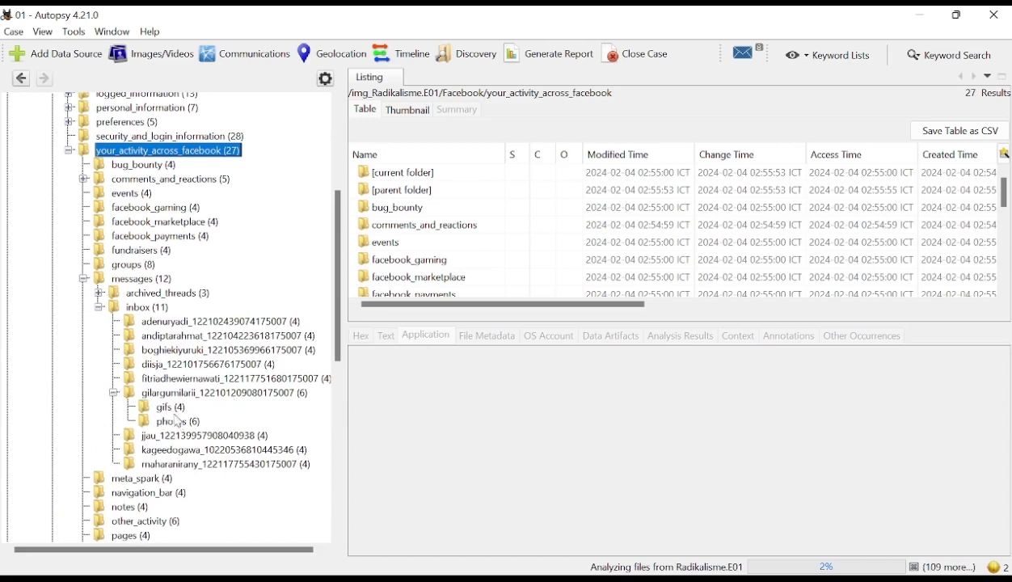
click(208, 393)
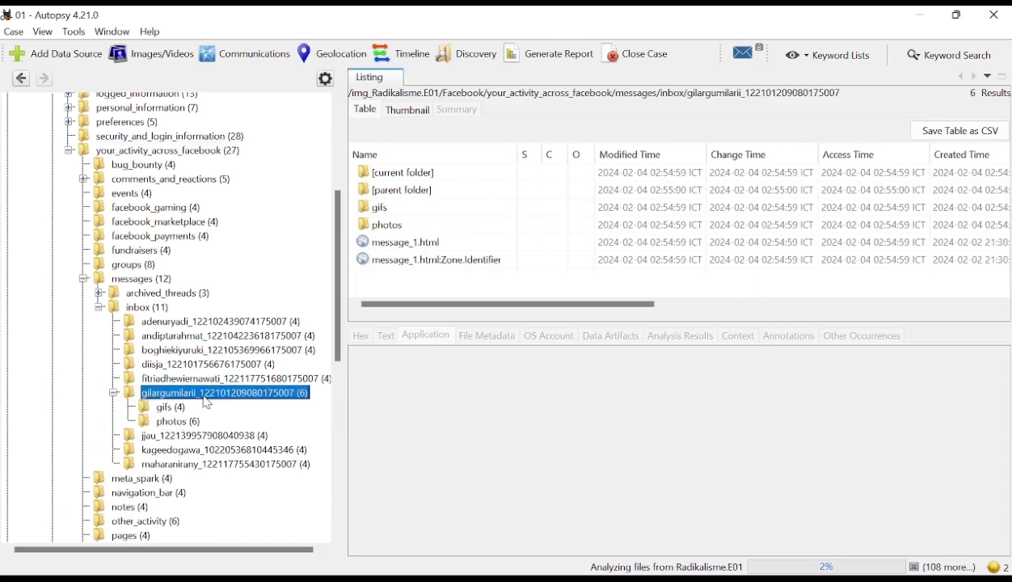
- Preview the conversation's message_1.html file and read its most recent Facebook messages
click(402, 245)
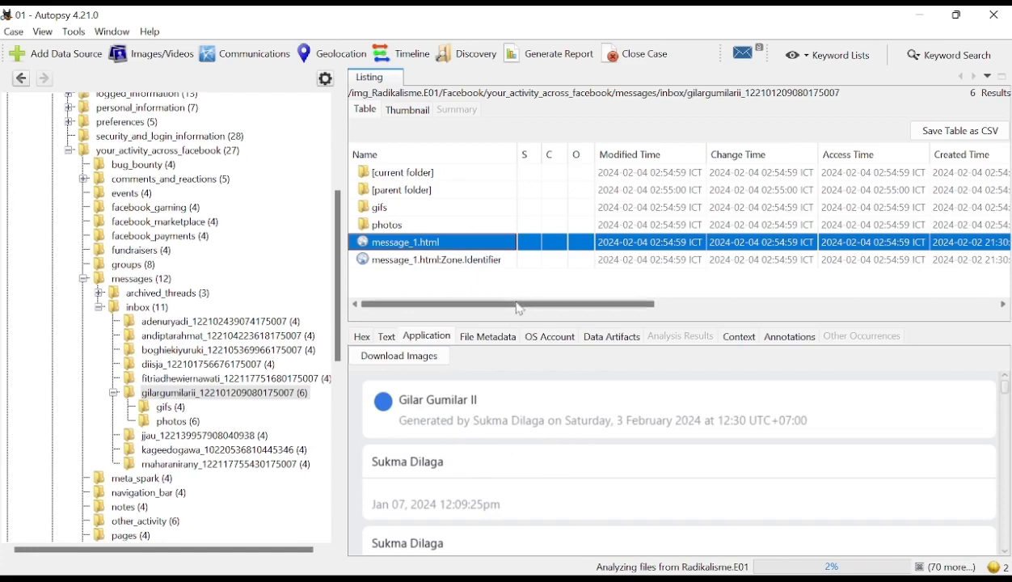
scroll(530, 469, down, 2)
scroll(531, 469, down, 2)
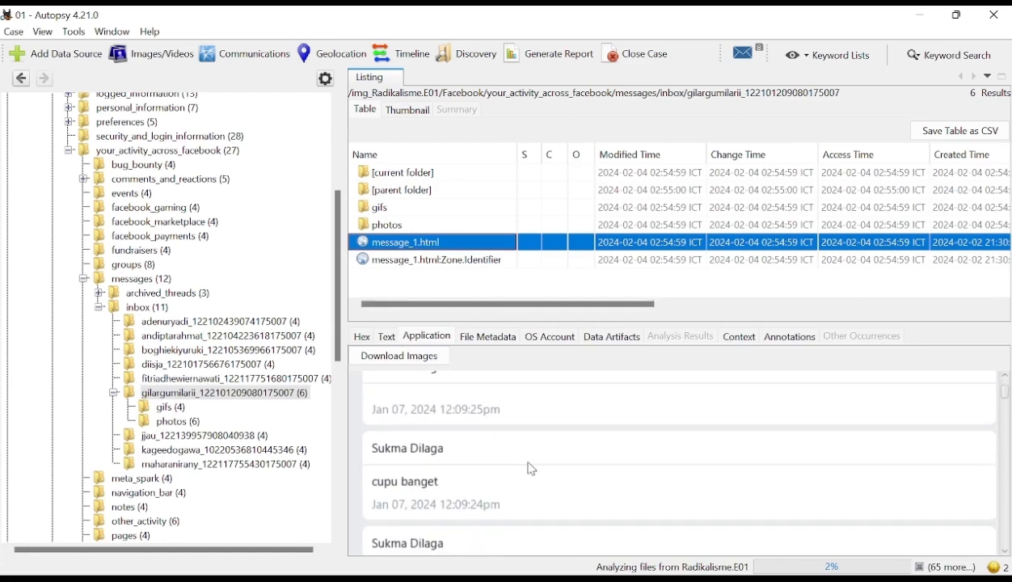
scroll(556, 478, down, 1)
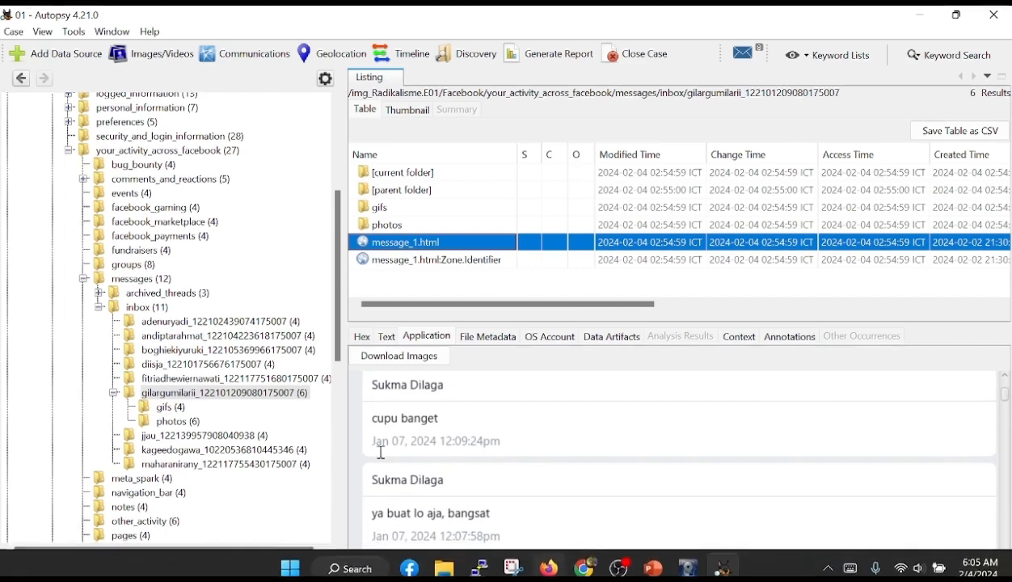
mouse_move(414, 561)
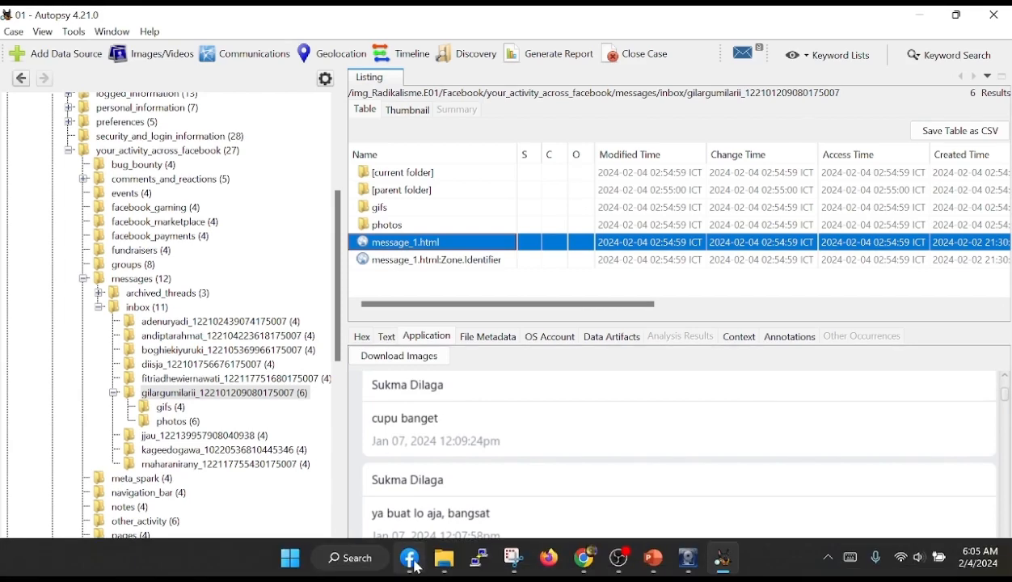
click(508, 429)
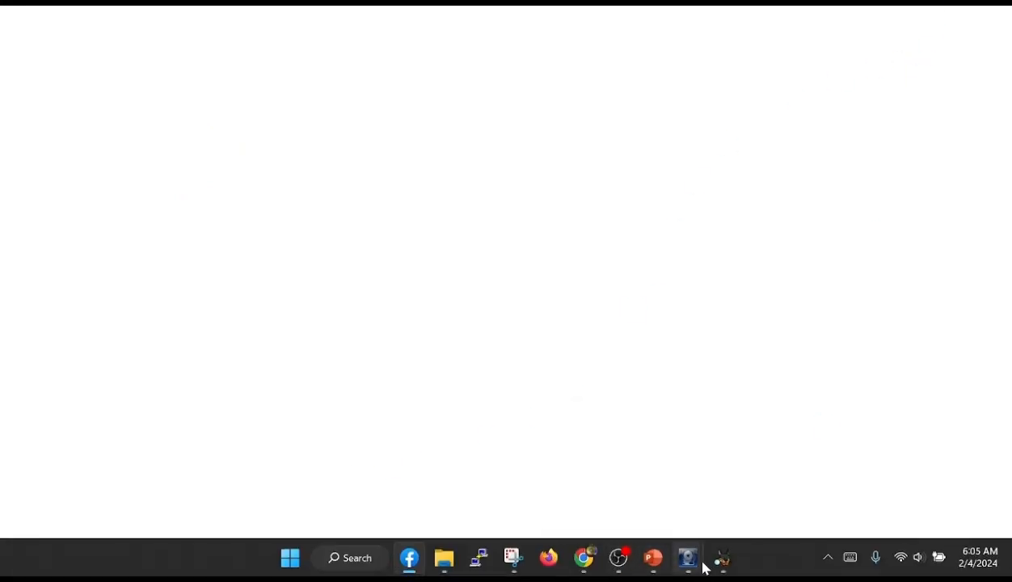
click(724, 569)
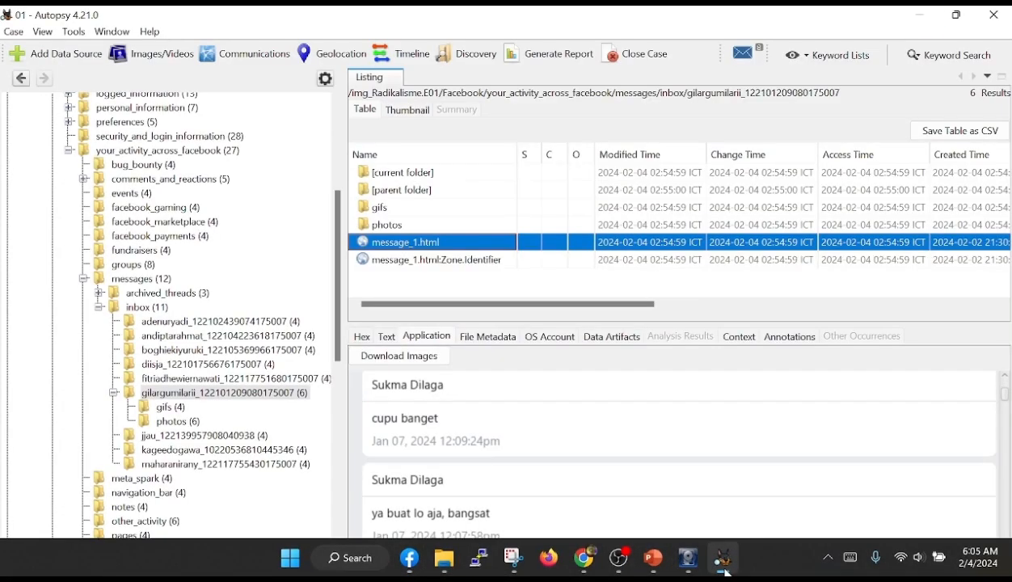
- Read back through the rest of the conversation in message_1.html to its oldest messages from January 6, 2024
scroll(506, 482, down, 2)
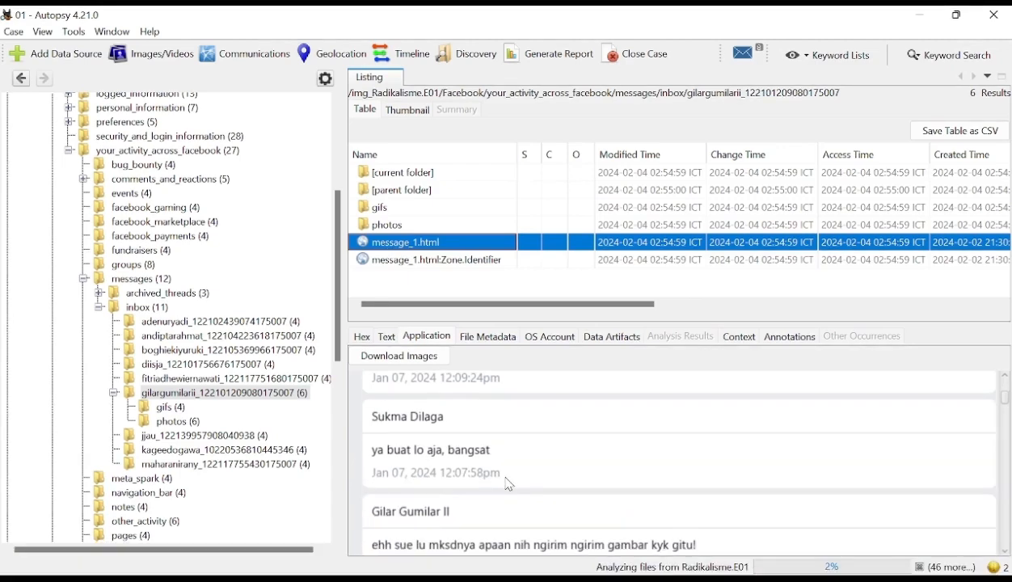
scroll(509, 484, down, 1)
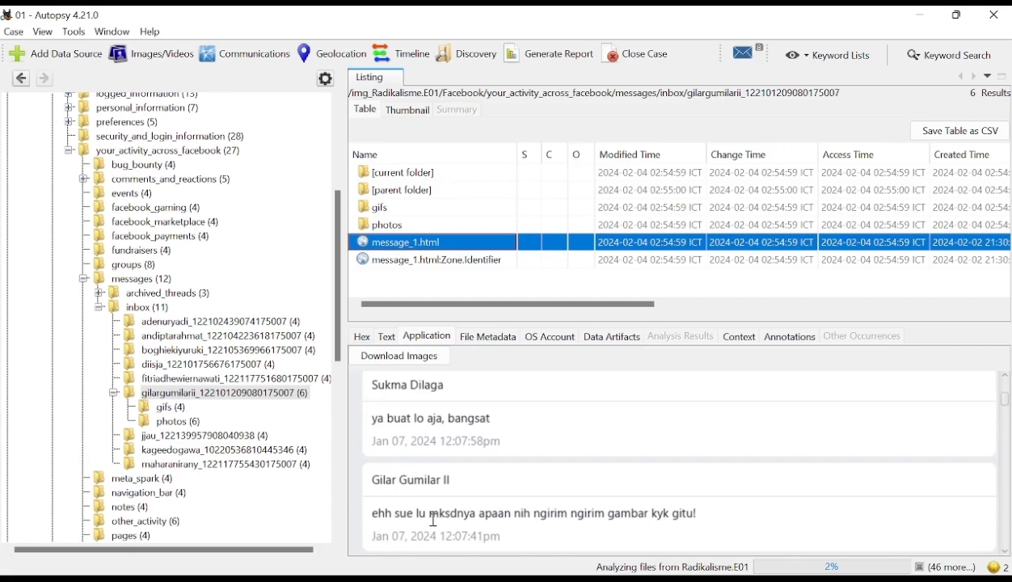
scroll(429, 508, up, 1)
scroll(427, 503, down, 4)
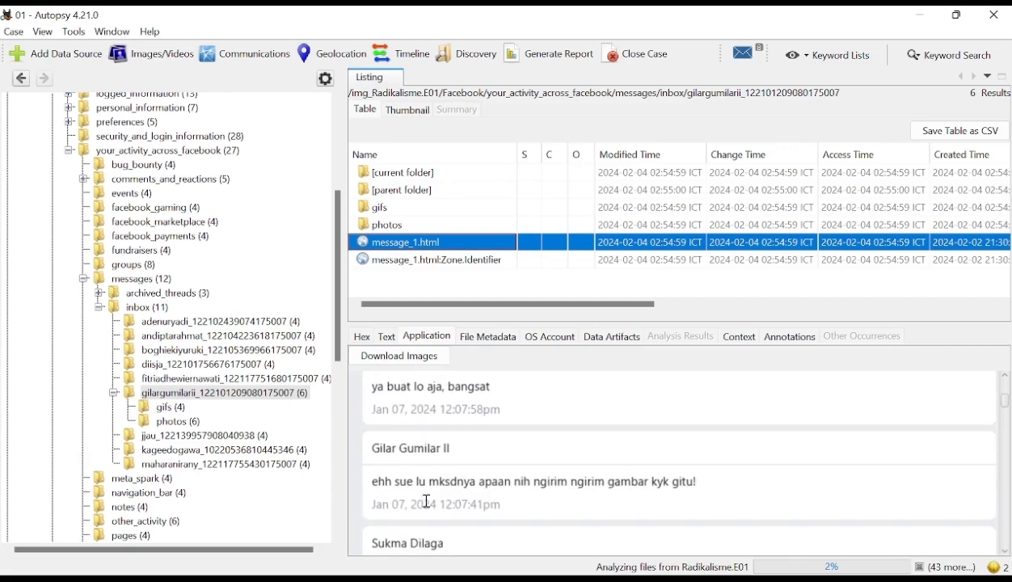
scroll(427, 501, down, 7)
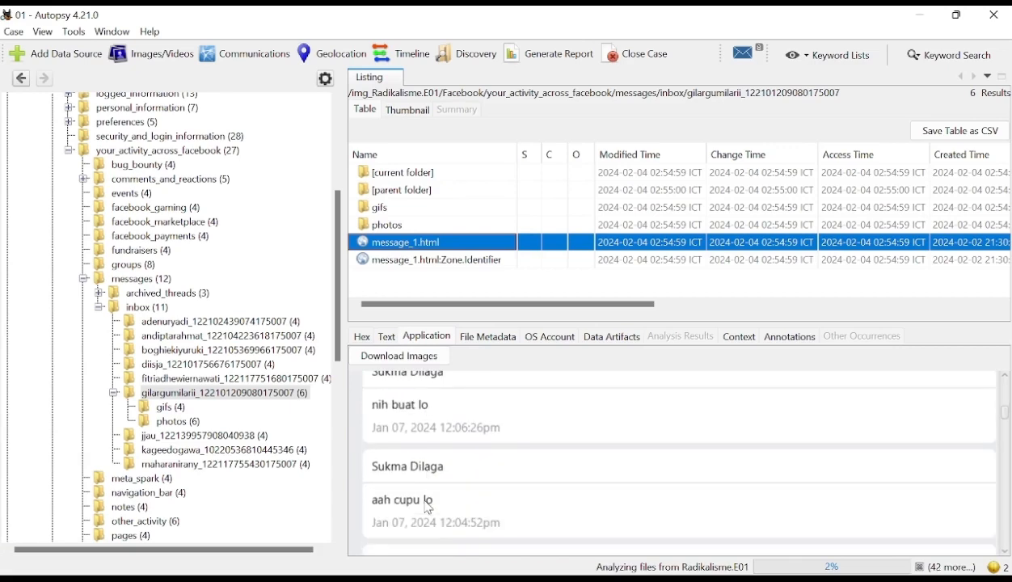
scroll(428, 508, down, 6)
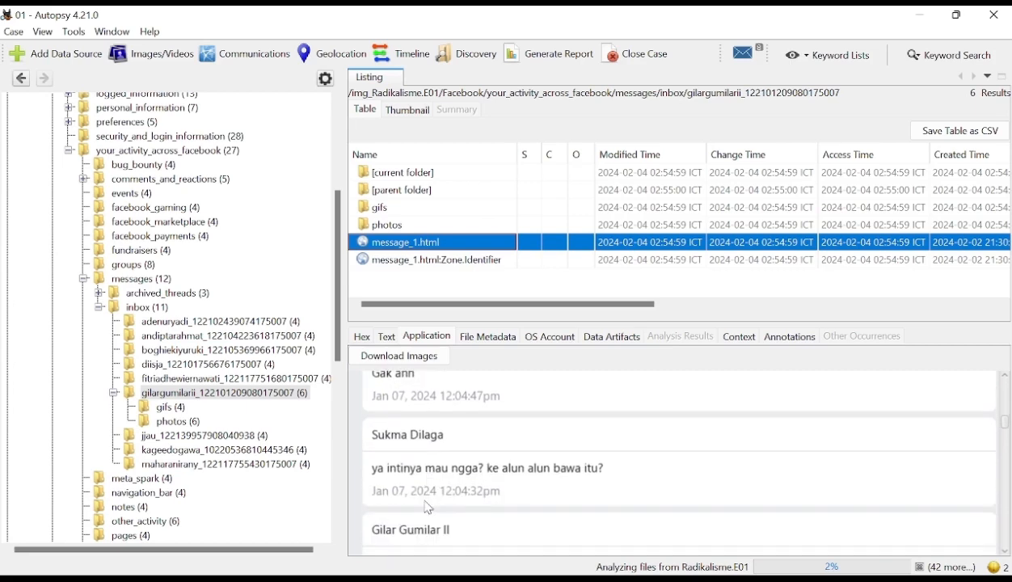
scroll(428, 508, down, 2)
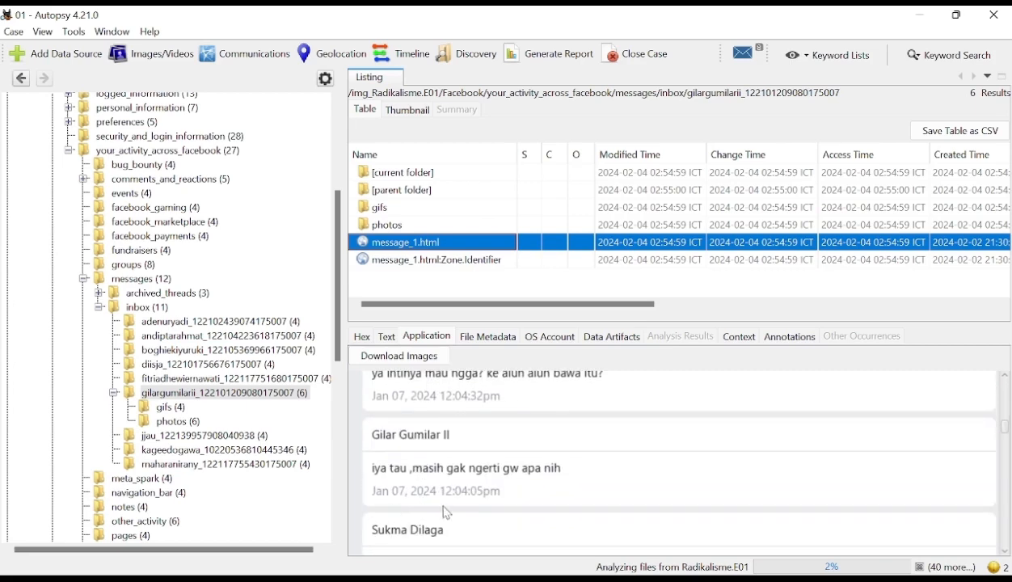
scroll(400, 508, down, 8)
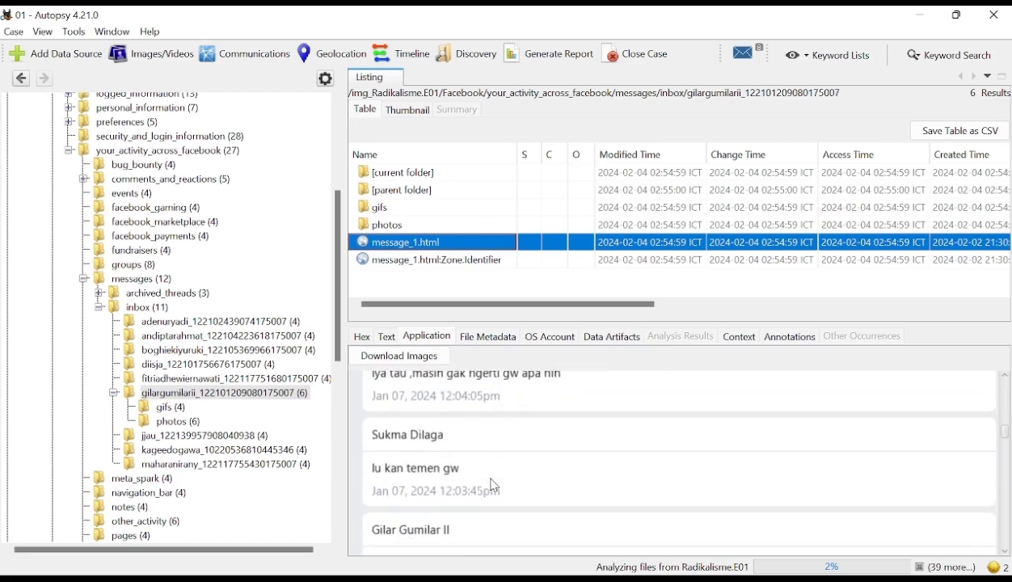
scroll(490, 485, down, 6)
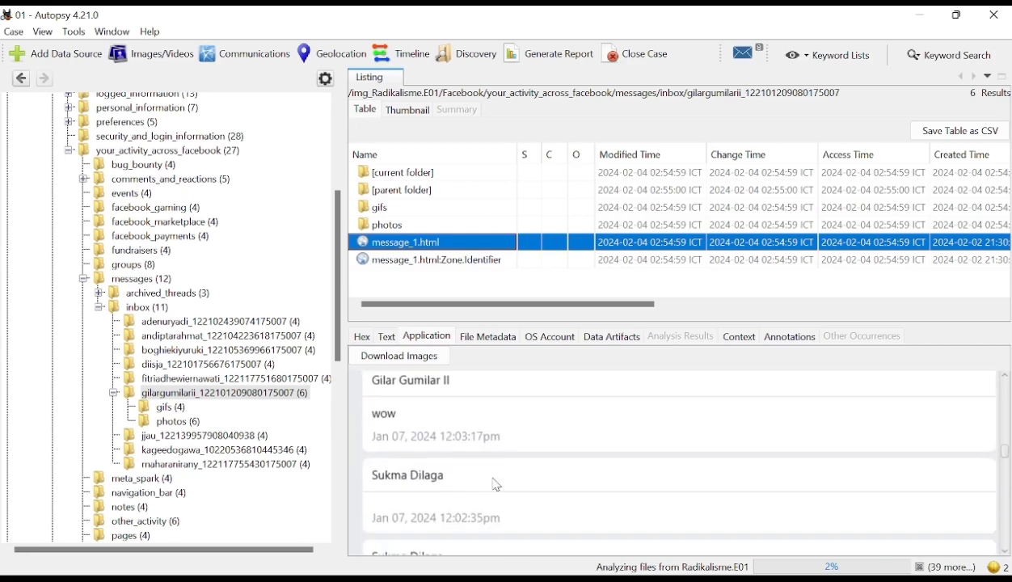
click(1009, 463)
scroll(618, 479, down, 10)
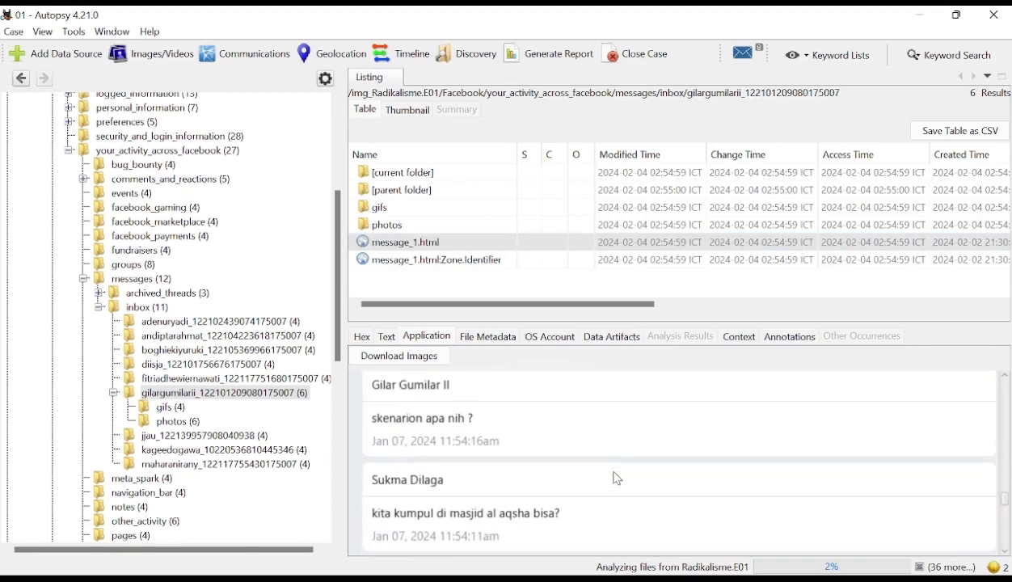
scroll(618, 479, down, 3)
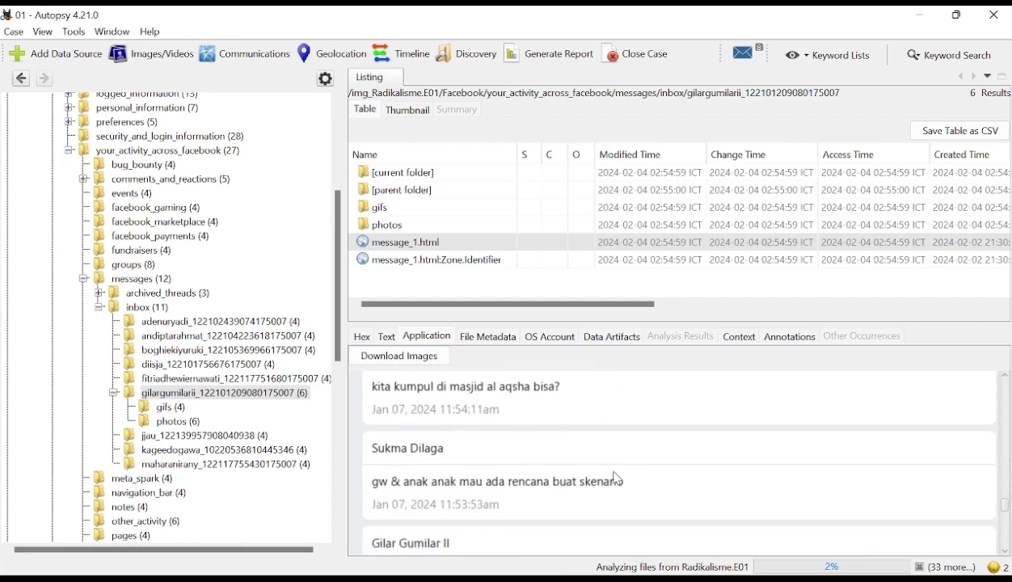
scroll(614, 481, down, 10)
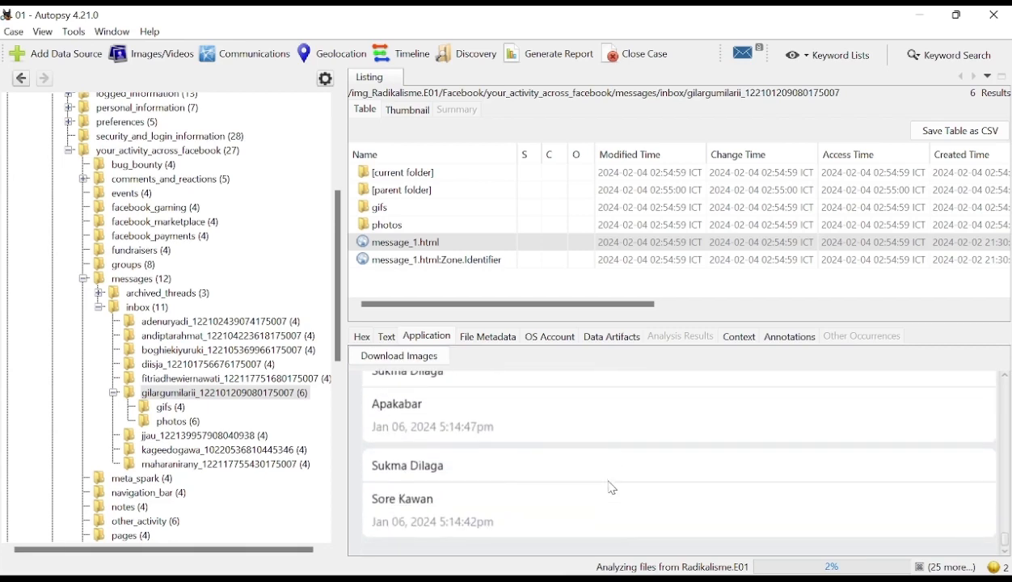
scroll(489, 506, up, 5)
scroll(485, 506, down, 5)
scroll(484, 508, up, 8)
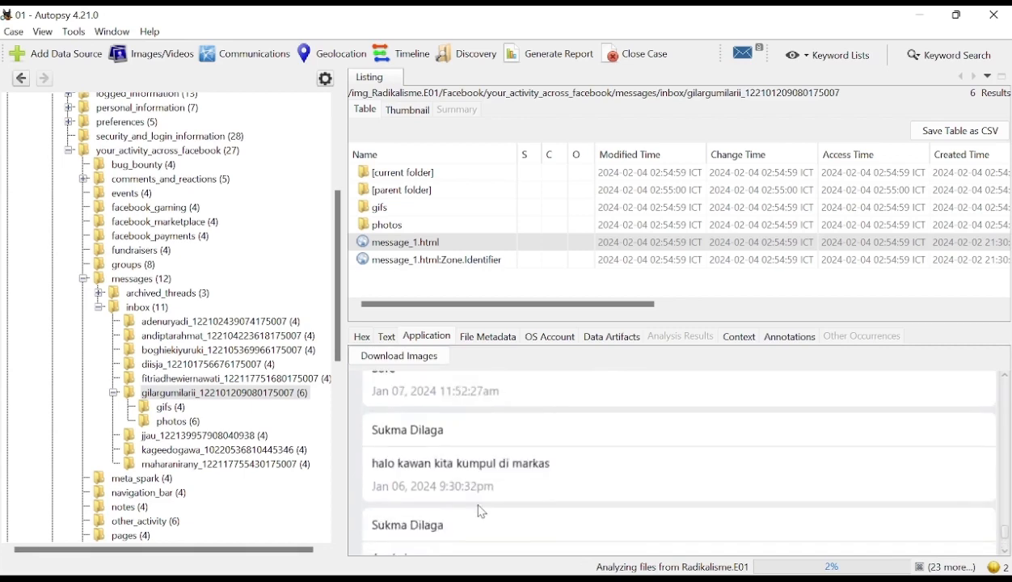
- Preview the images in the conversation's photos subfolder, and list the files of its gifs subfolder
click(174, 423)
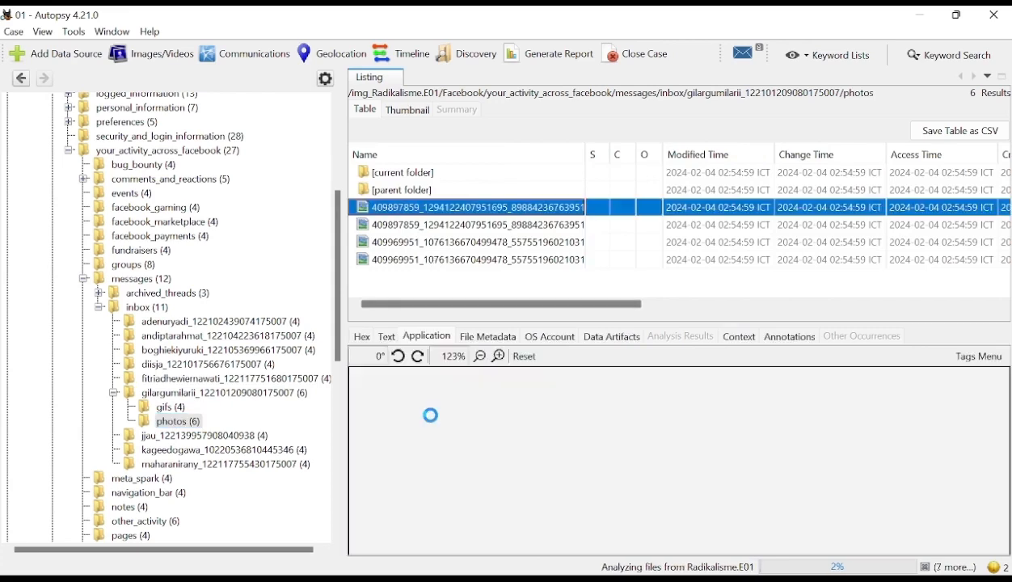
click(455, 233)
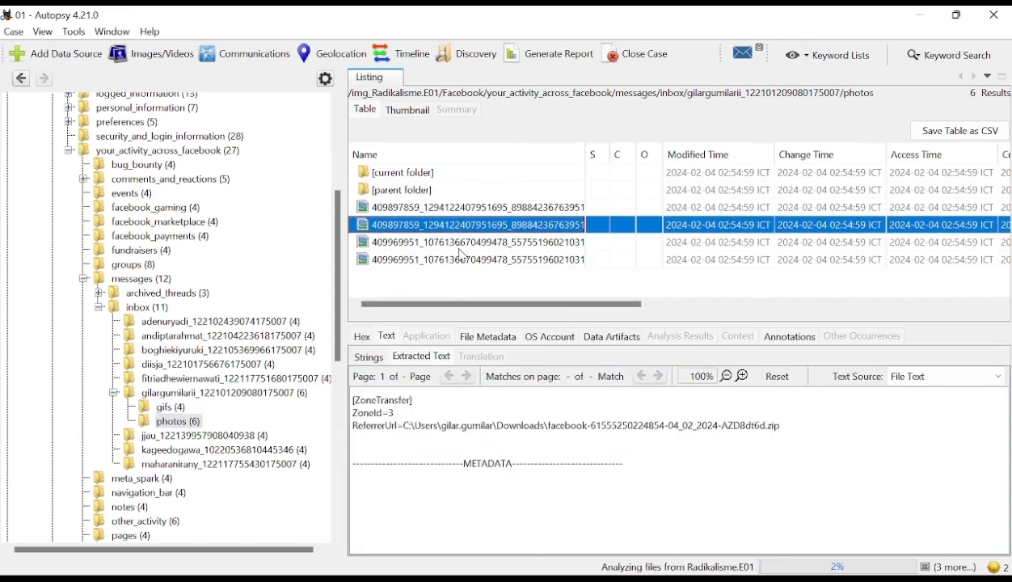
click(454, 241)
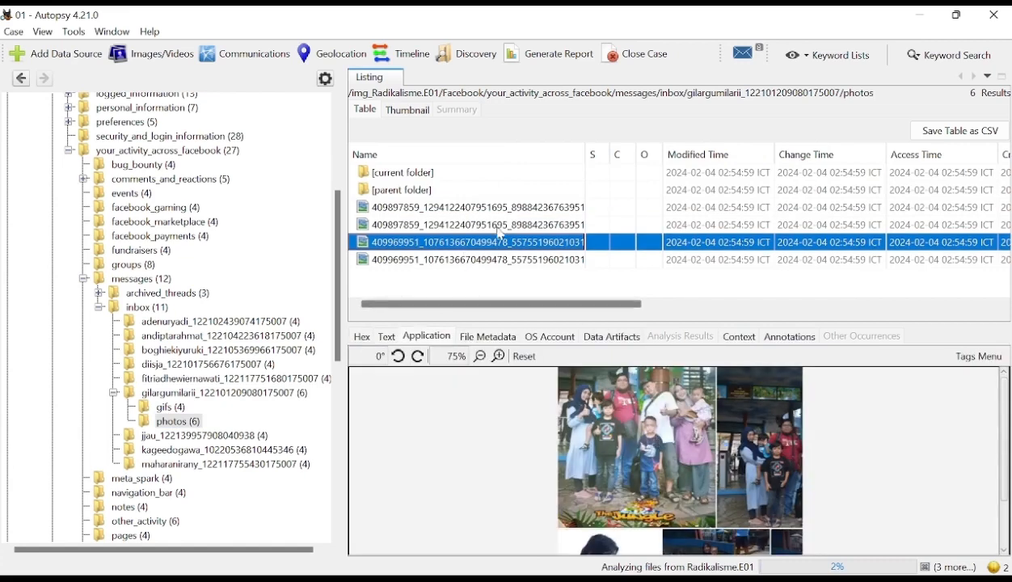
click(480, 210)
click(168, 407)
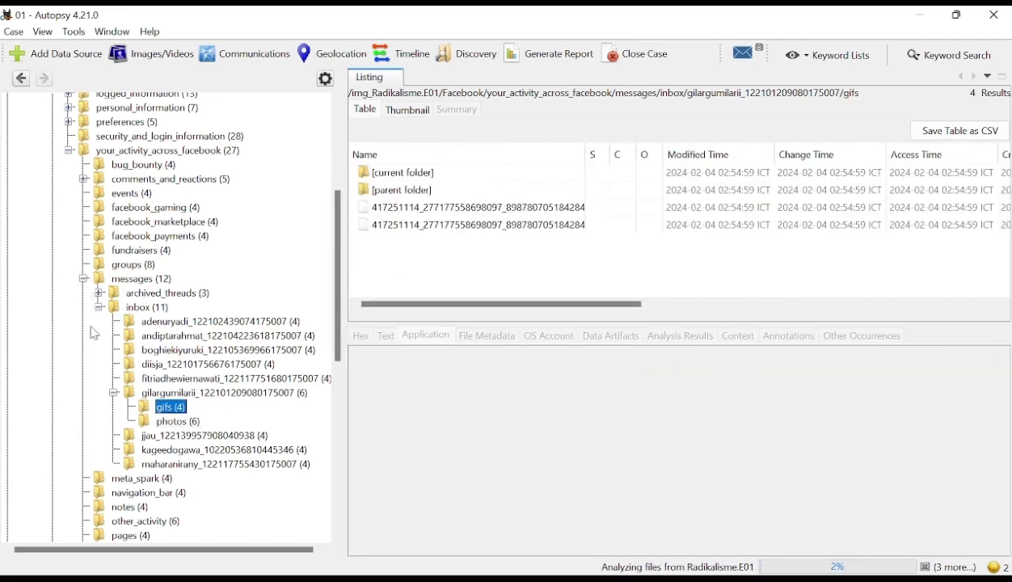
- Expand the posts folder of your_activity_across_facebook and its media subfolder
scroll(124, 473, down, 3)
click(84, 436)
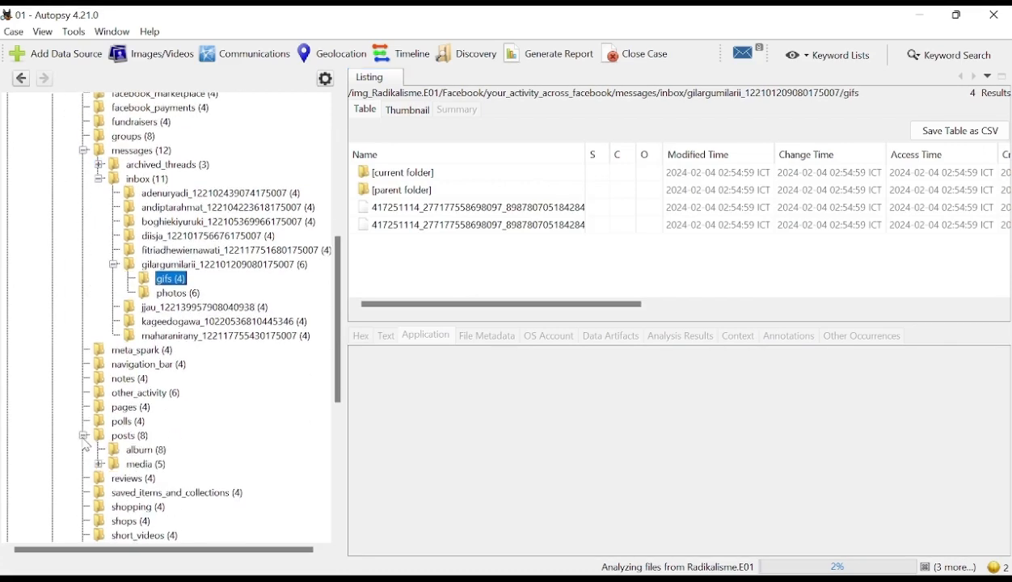
scroll(218, 396, down, 1)
click(98, 423)
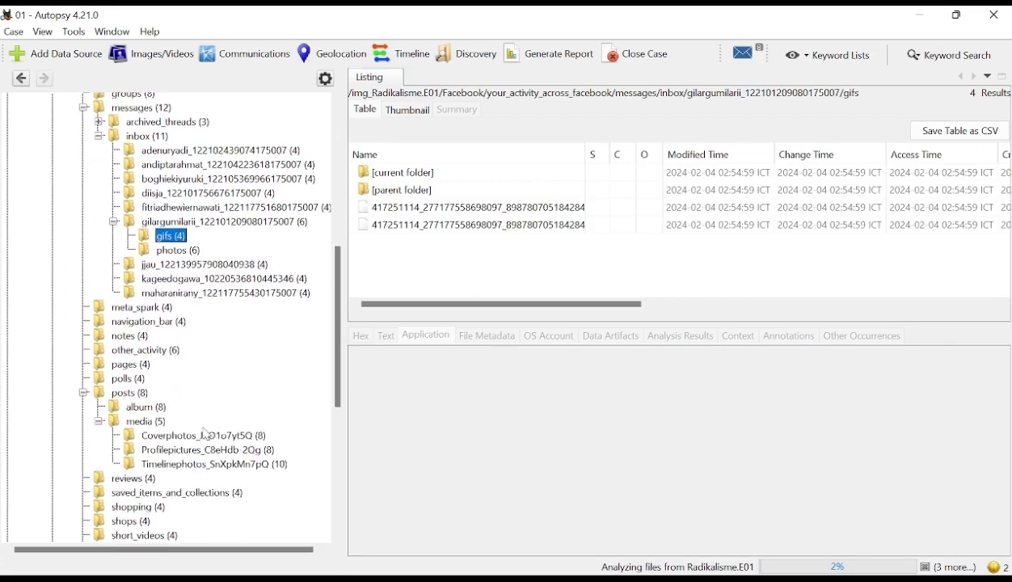
- Preview the cover photos in Coverphotos_JKO1o7yt5Q one after another, down to the 417743579 image
click(173, 435)
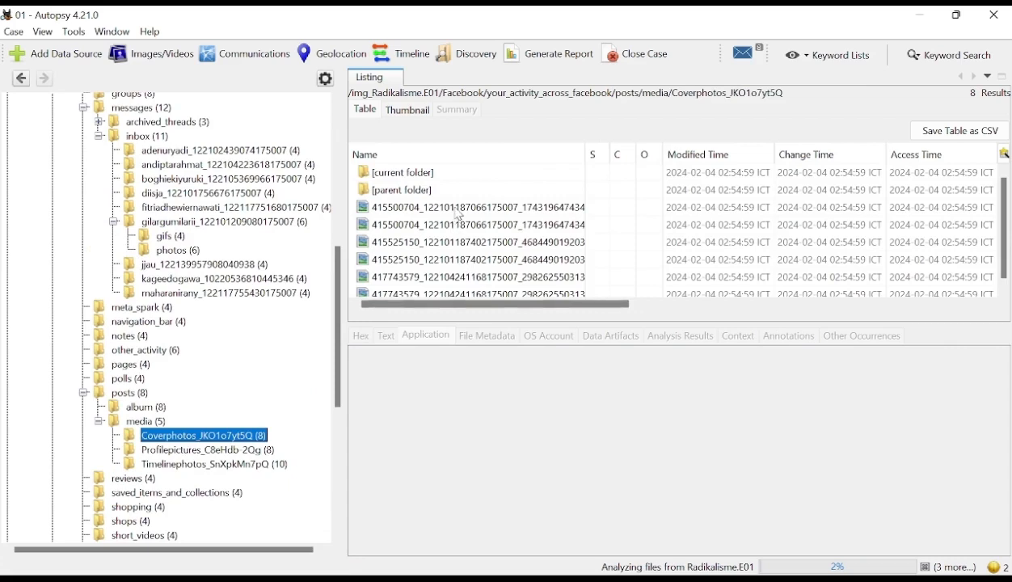
click(447, 207)
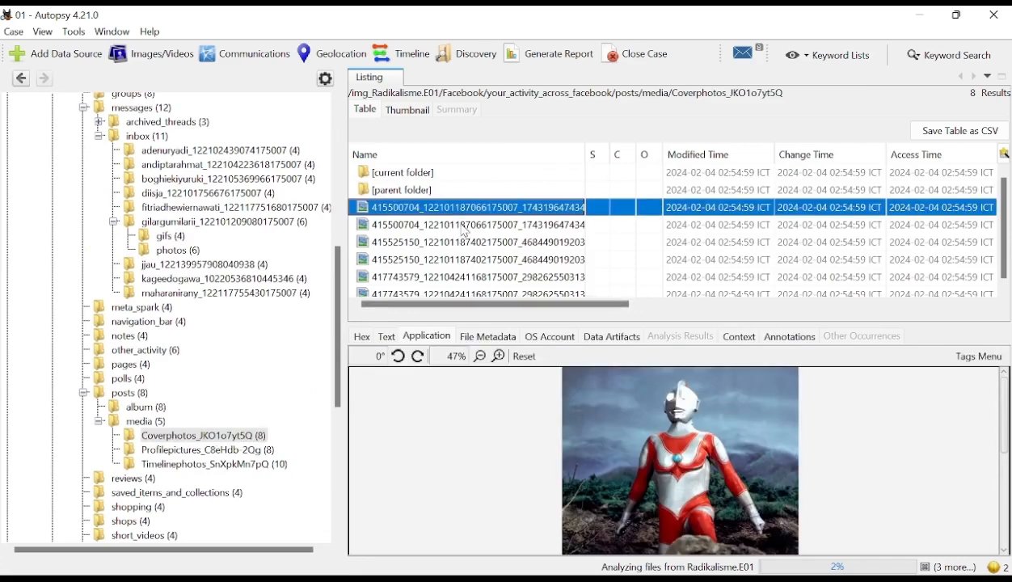
click(464, 227)
click(464, 243)
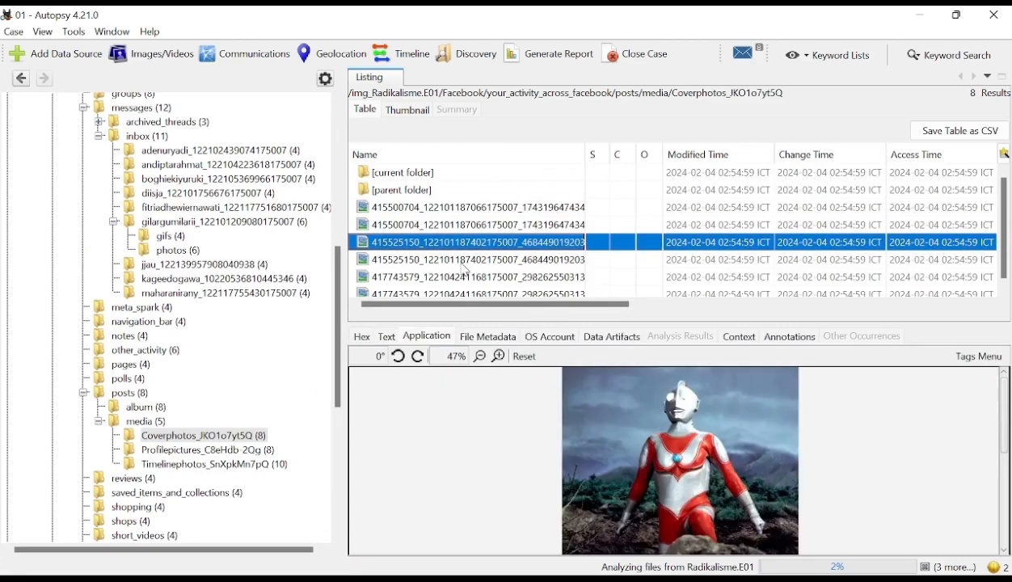
click(465, 260)
click(467, 276)
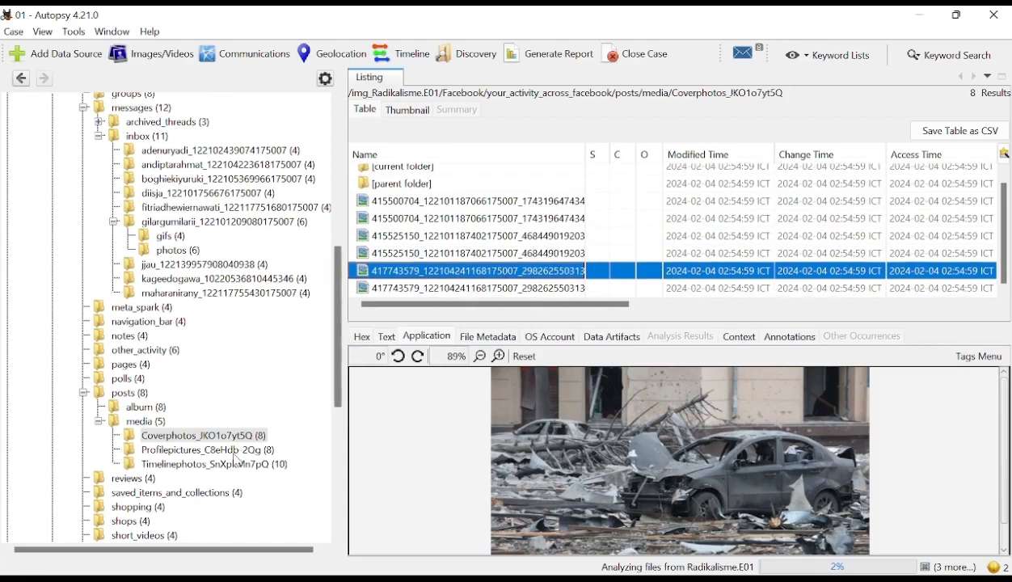
- Preview the images in Profilepictures_C8eHdb-2Qg and the first image in Timelinephotos_SnXpkMn7pQ
click(208, 449)
click(446, 208)
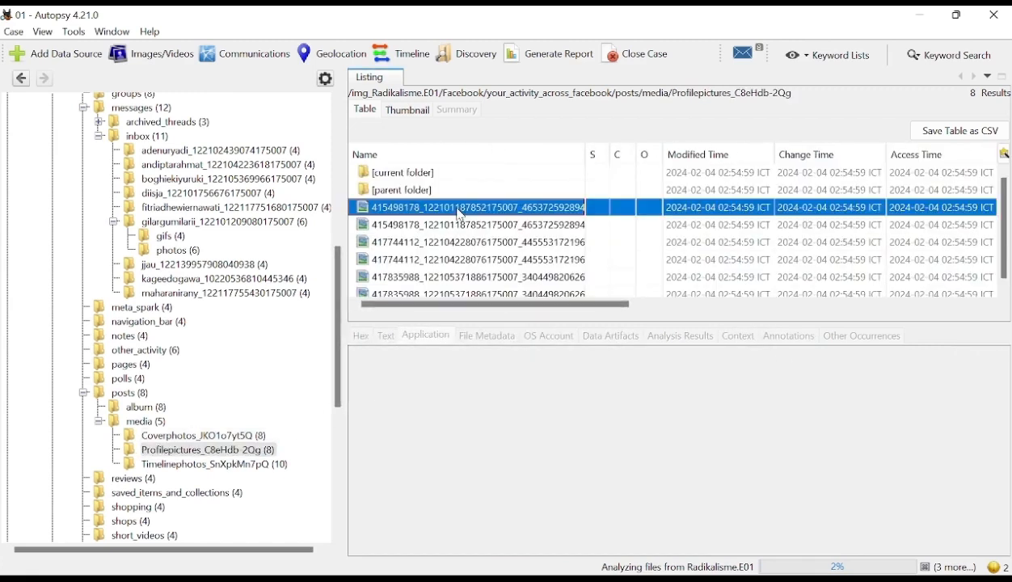
click(458, 226)
click(459, 243)
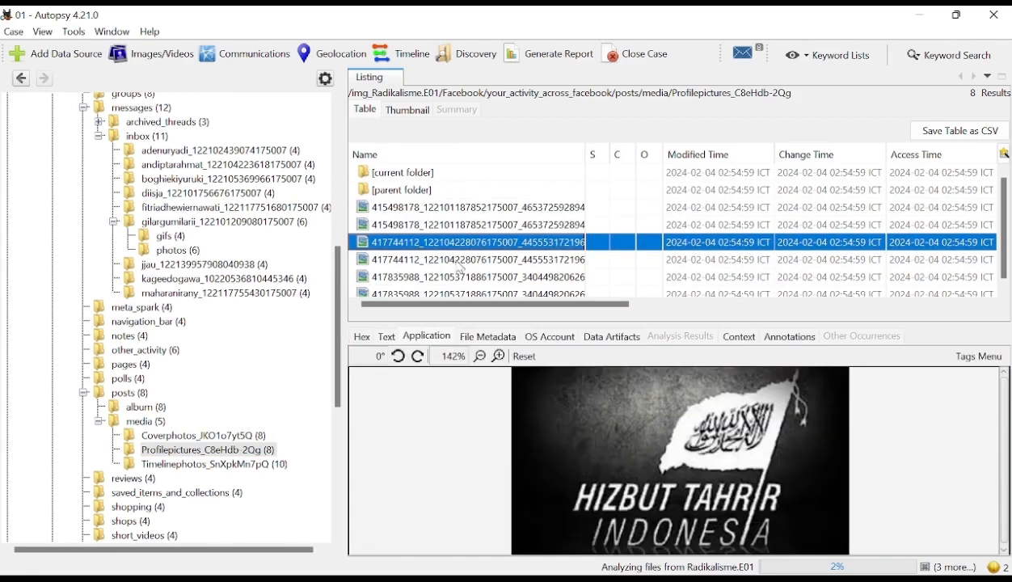
click(465, 259)
click(458, 273)
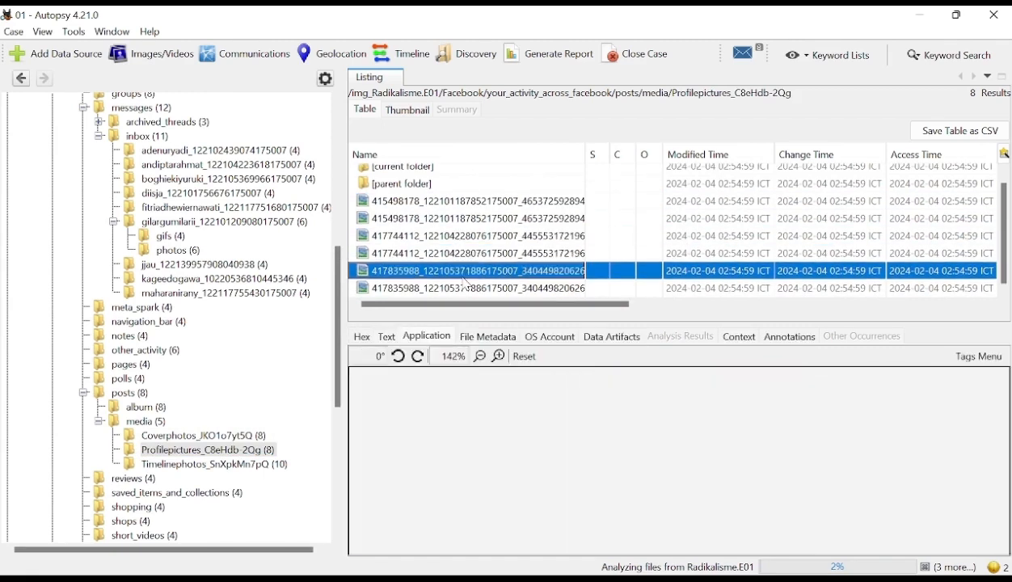
click(165, 465)
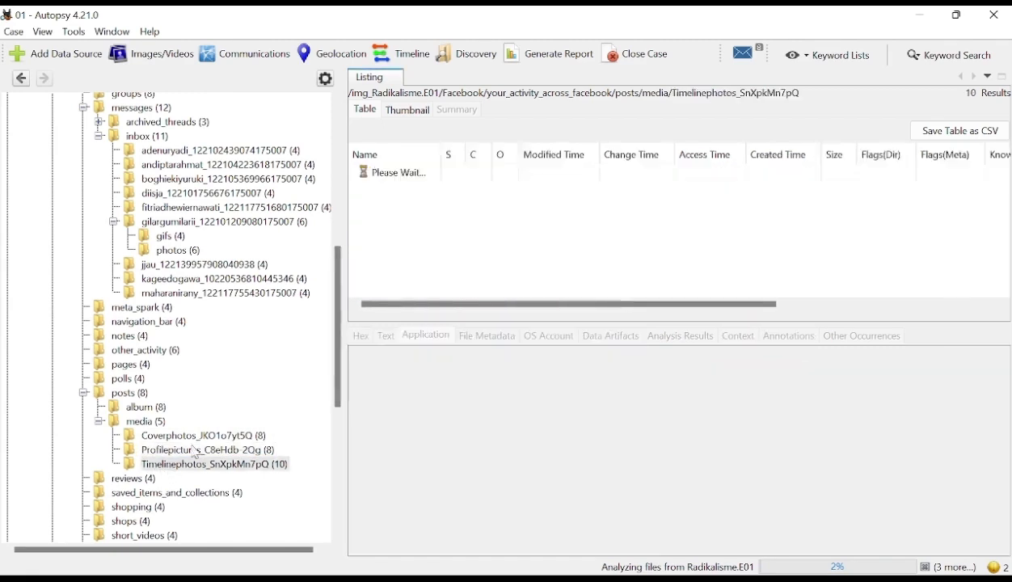
click(475, 212)
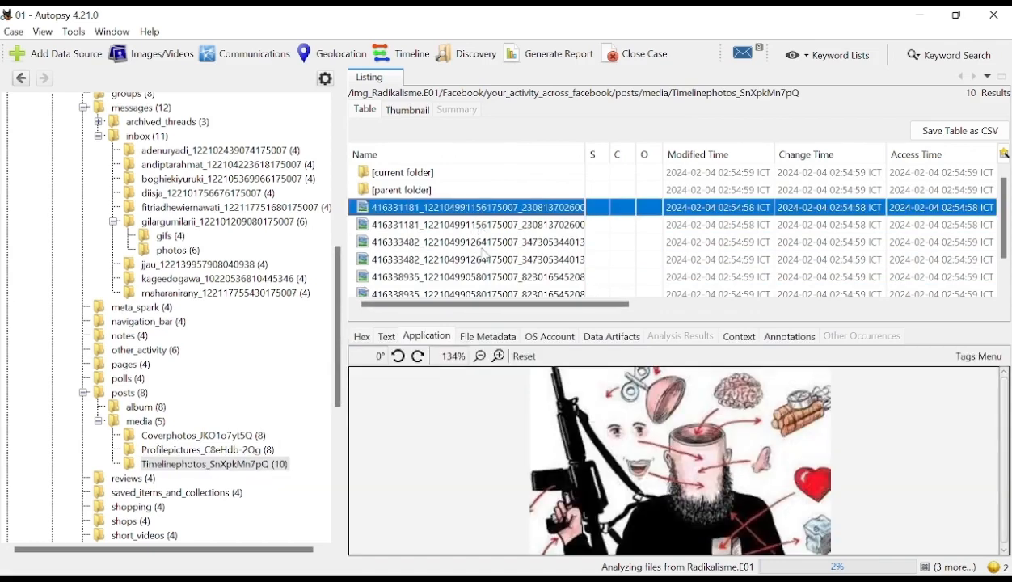
- Collapse your_activity_across_facebook, and list the personal_information folder with its profile_information subfolder selected
scroll(150, 423, up, 2)
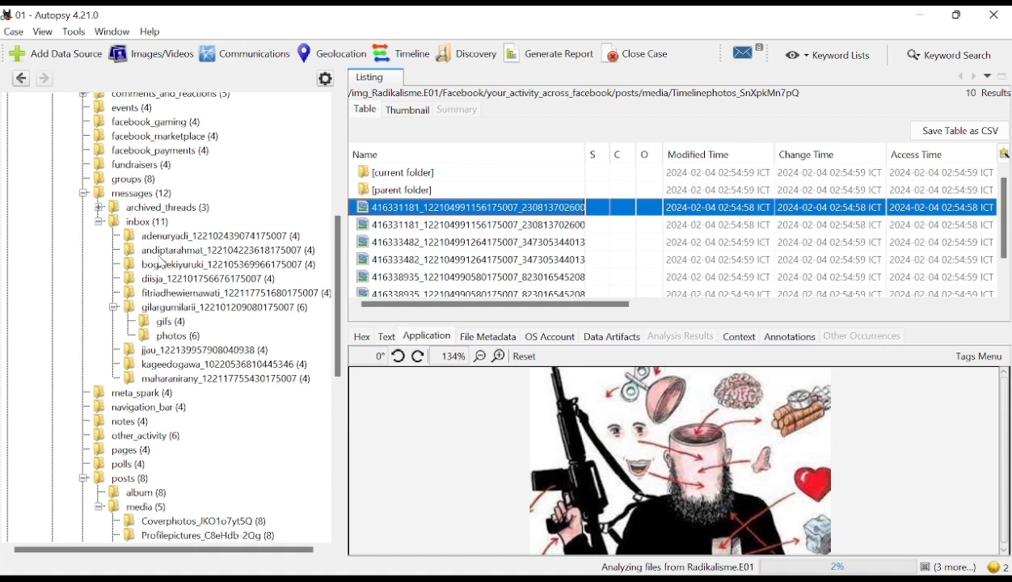
scroll(224, 367, up, 4)
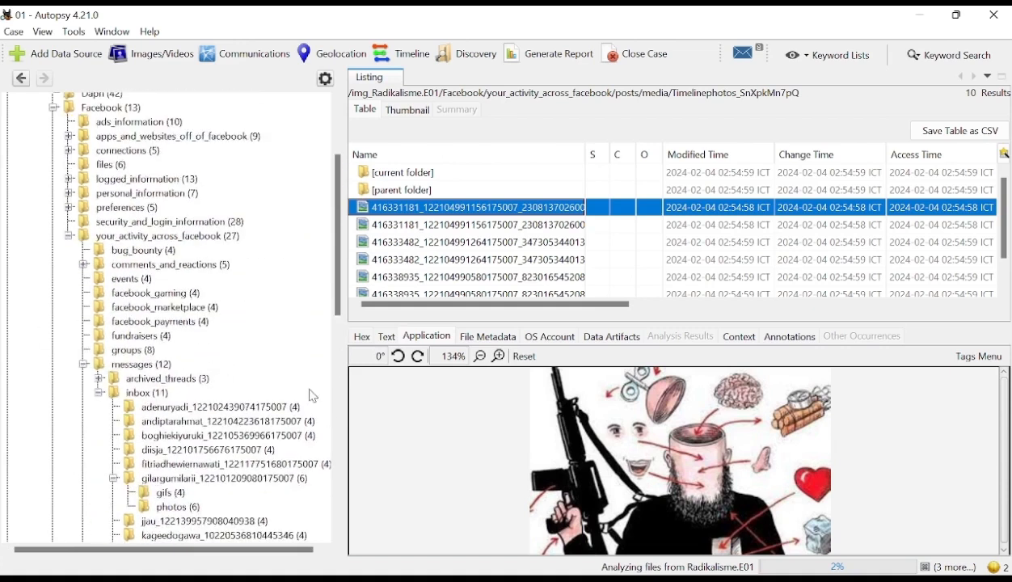
click(69, 236)
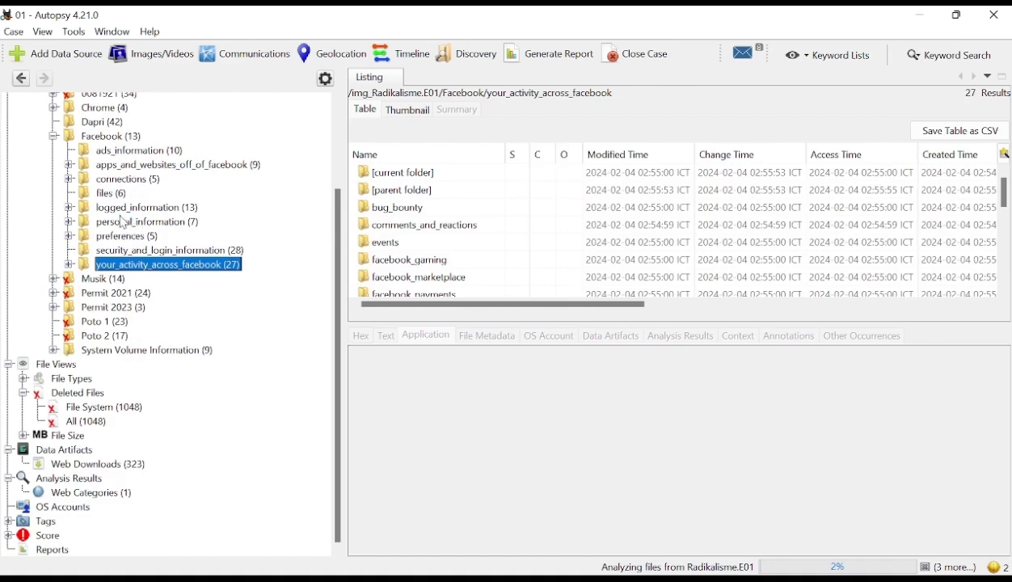
click(123, 222)
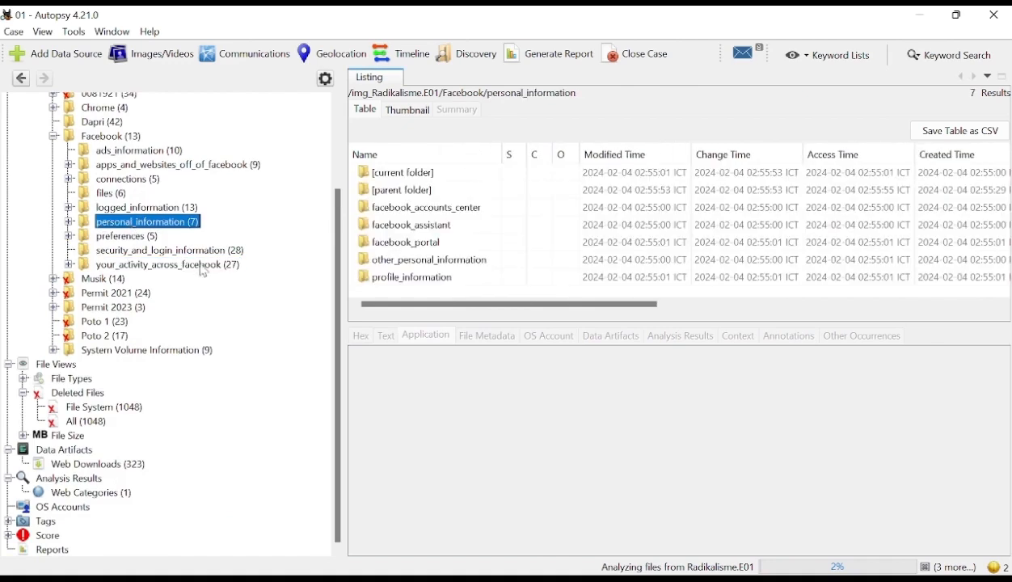
click(414, 277)
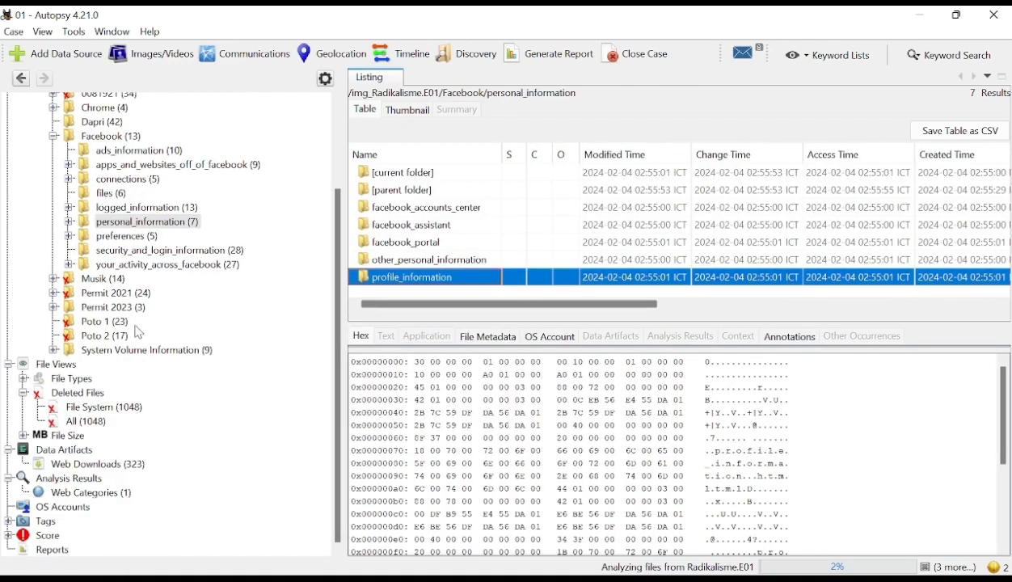
- Preview account_activity.html in the security_and_login_information folder and examine its first session entry
click(152, 265)
click(187, 252)
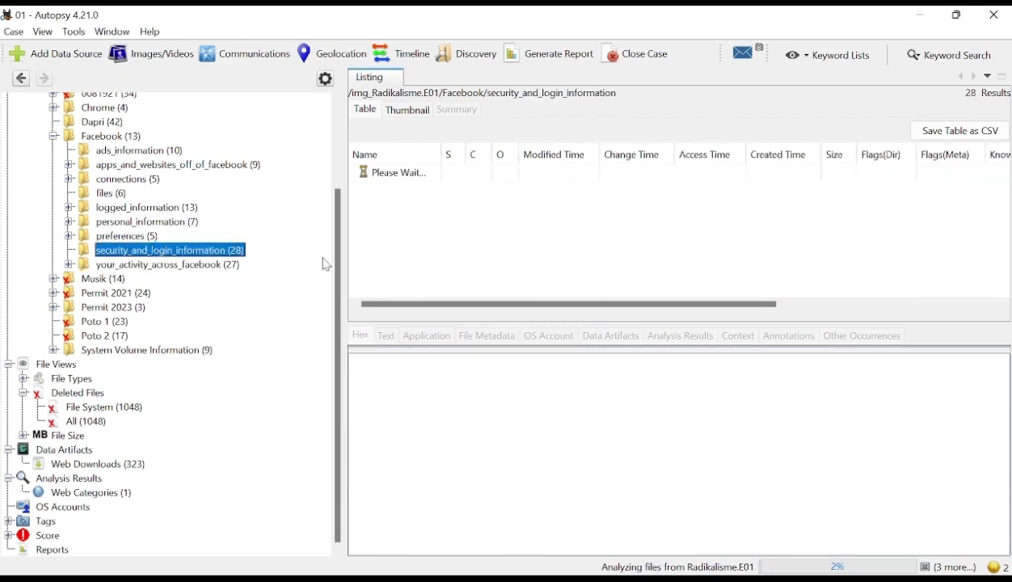
click(426, 209)
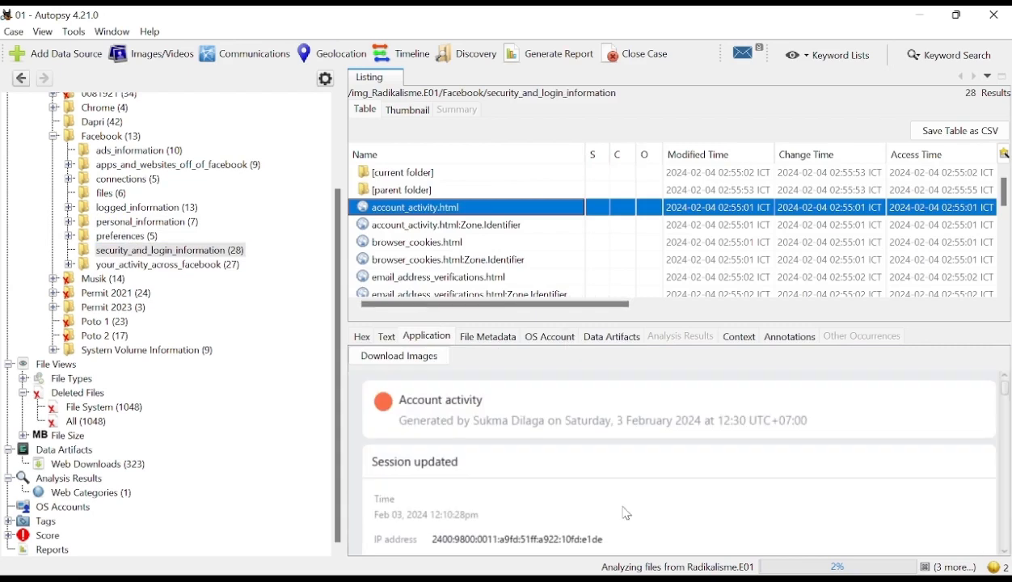
scroll(627, 513, down, 4)
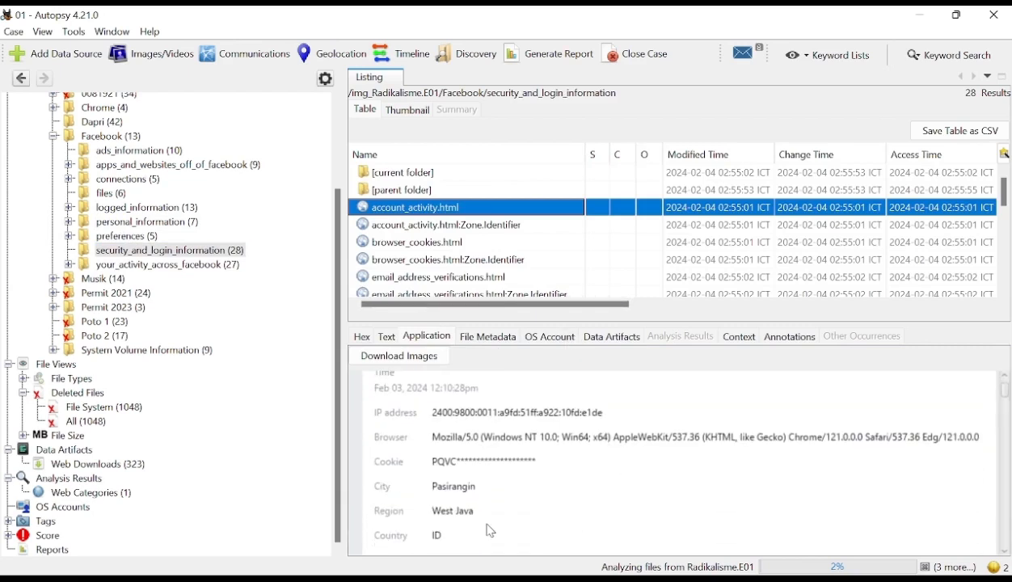
- Examine the further session entries in account_activity.html, down to the Web Session Terminated entry, for times, IP addresses and locations
scroll(490, 530, down, 3)
scroll(490, 530, down, 5)
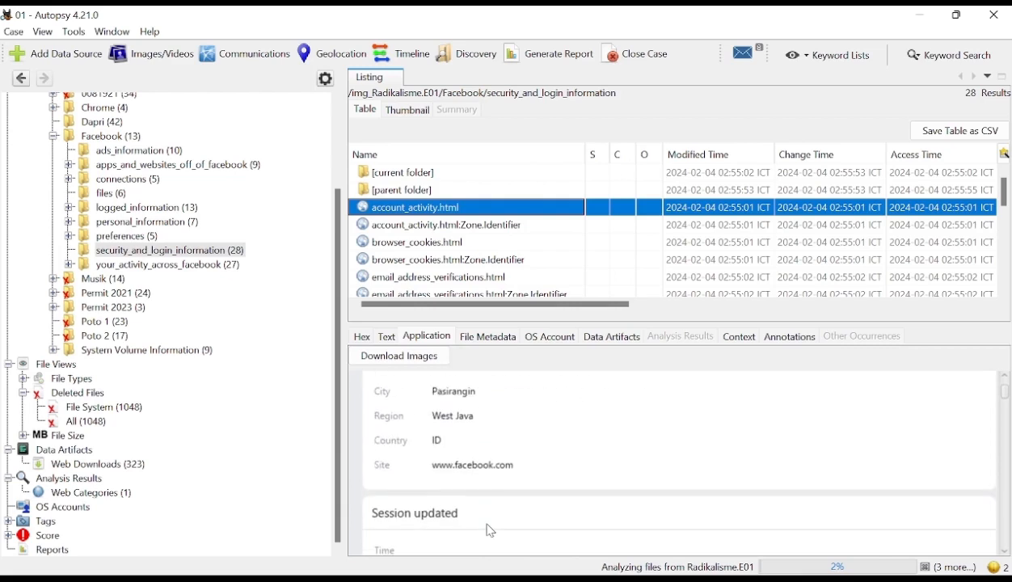
scroll(491, 530, down, 5)
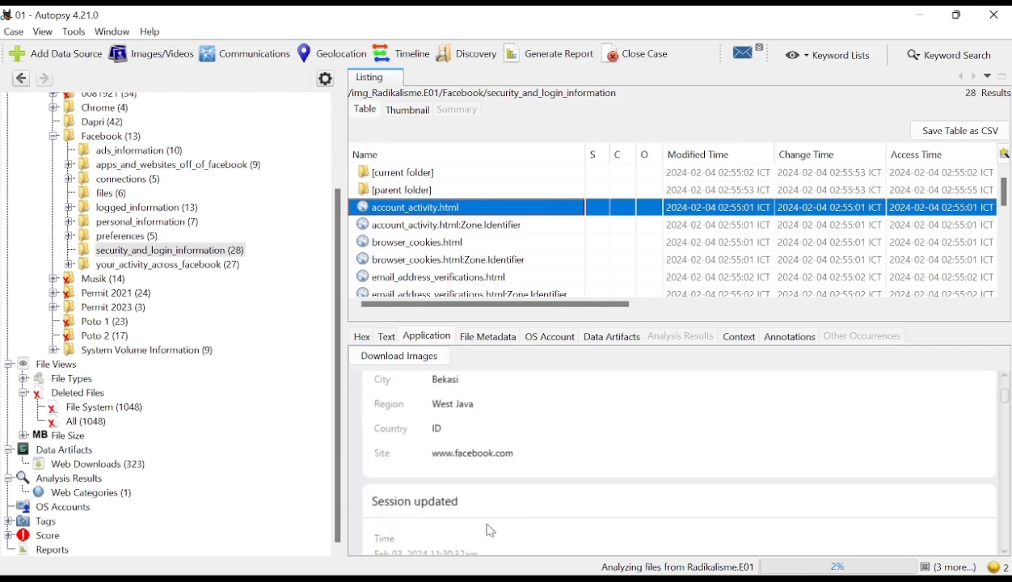
scroll(491, 531, down, 6)
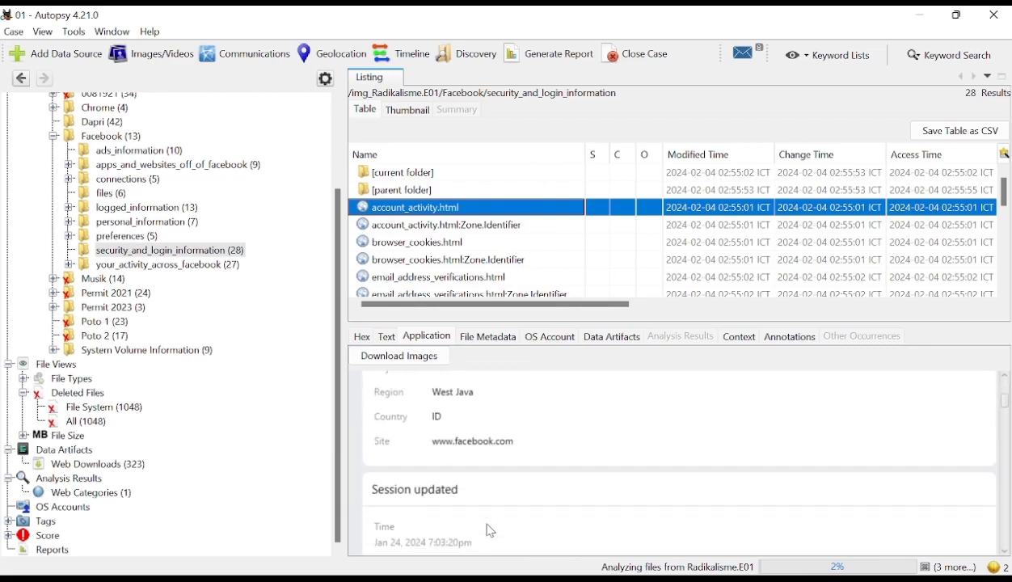
scroll(487, 526, down, 3)
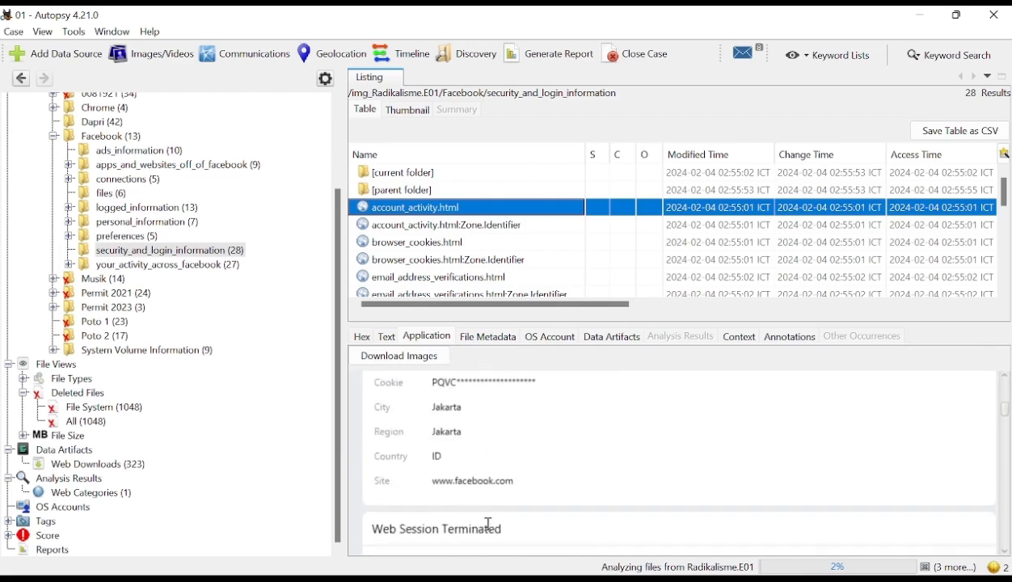
scroll(577, 489, up, 2)
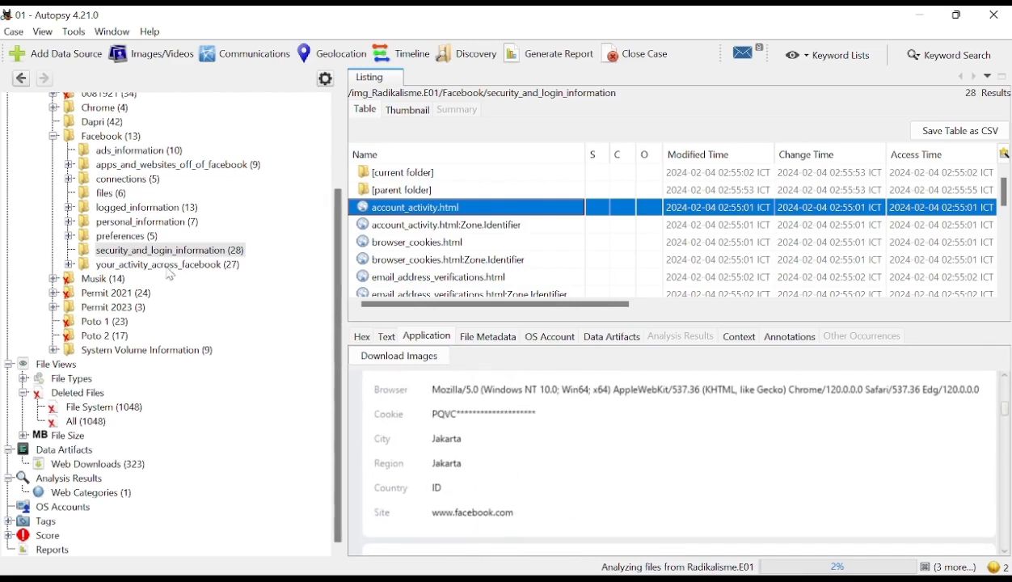
- Preview browser_cookies.html through its last cookie entry, and highlight the verified e-mail address in email_address_verifications.html
click(446, 226)
click(443, 244)
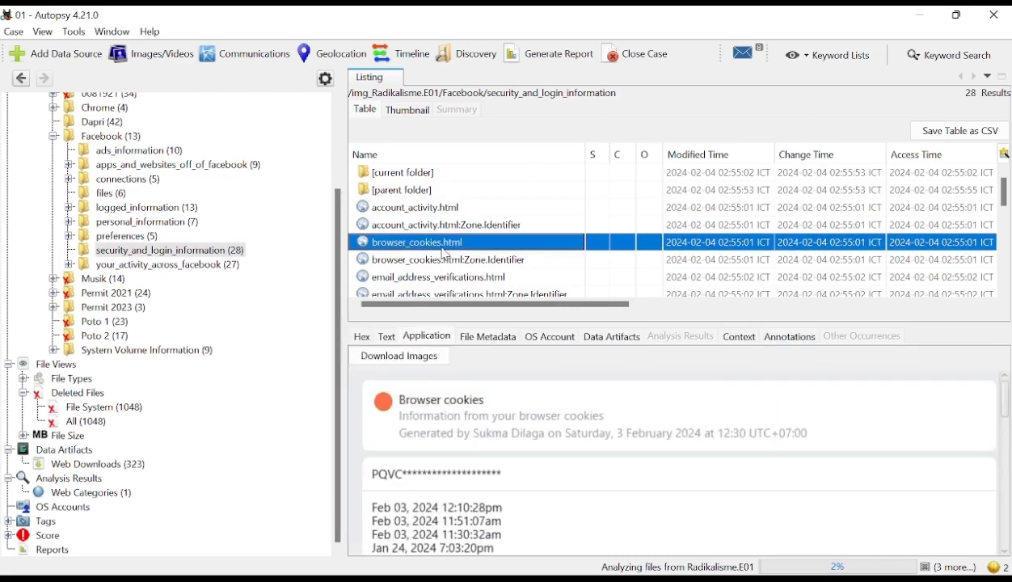
scroll(574, 491, down, 5)
scroll(573, 505, down, 3)
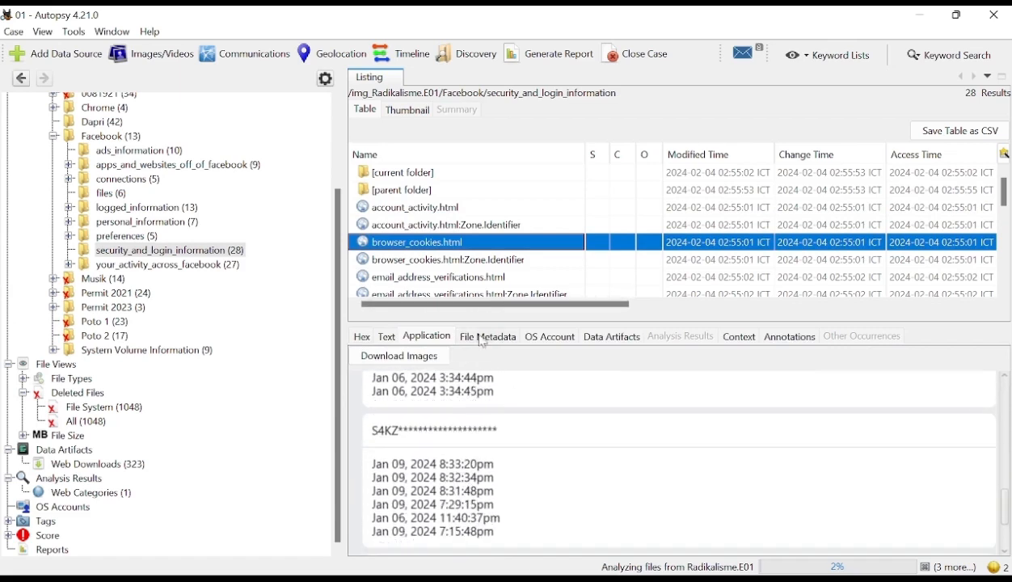
click(542, 278)
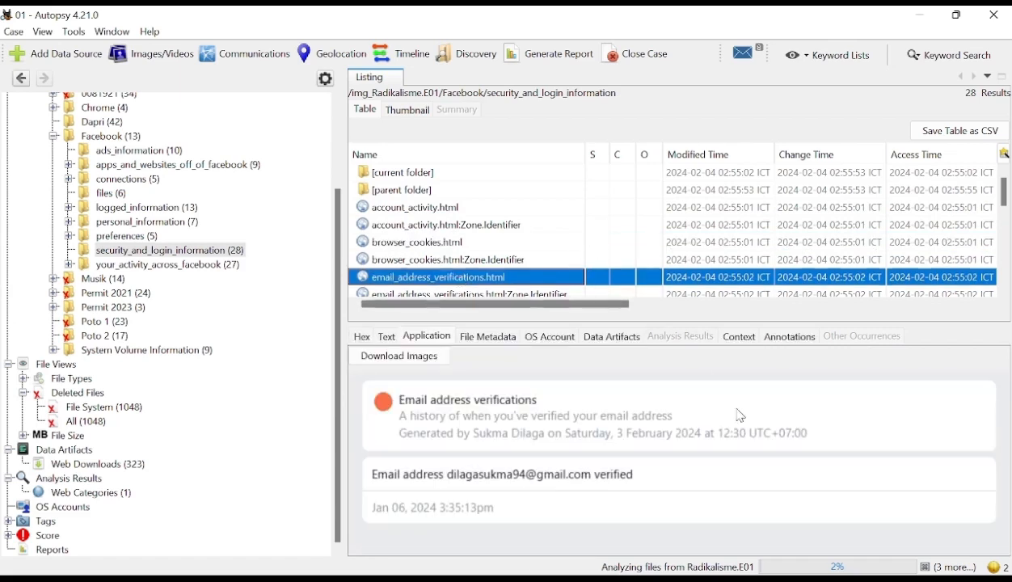
drag(450, 478, 588, 476)
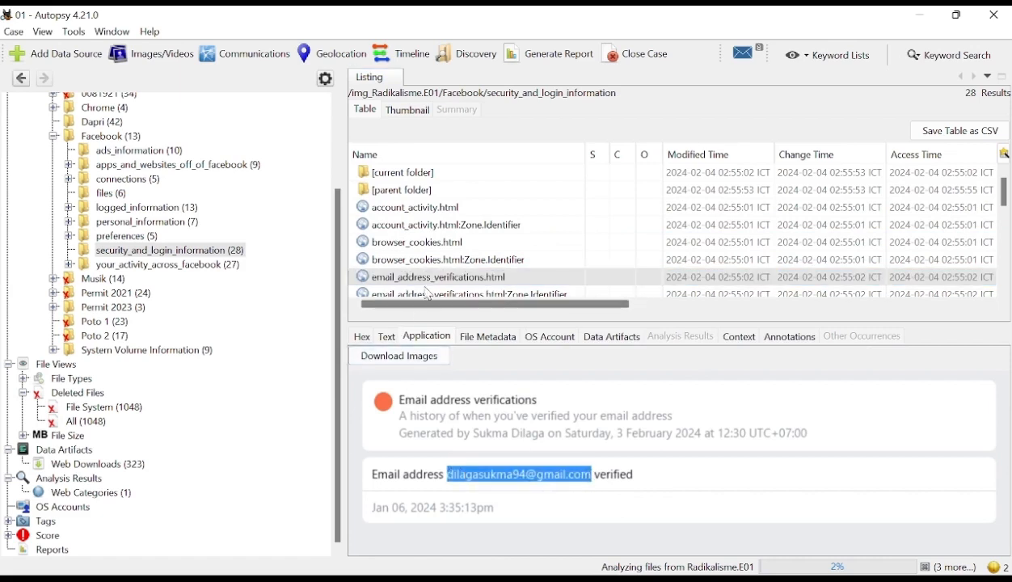
- Preview information_about_your_last_login.html for the login attempt times, and ip_address_activity.html for the IP and browser of its login entries
scroll(431, 275, down, 2)
click(453, 210)
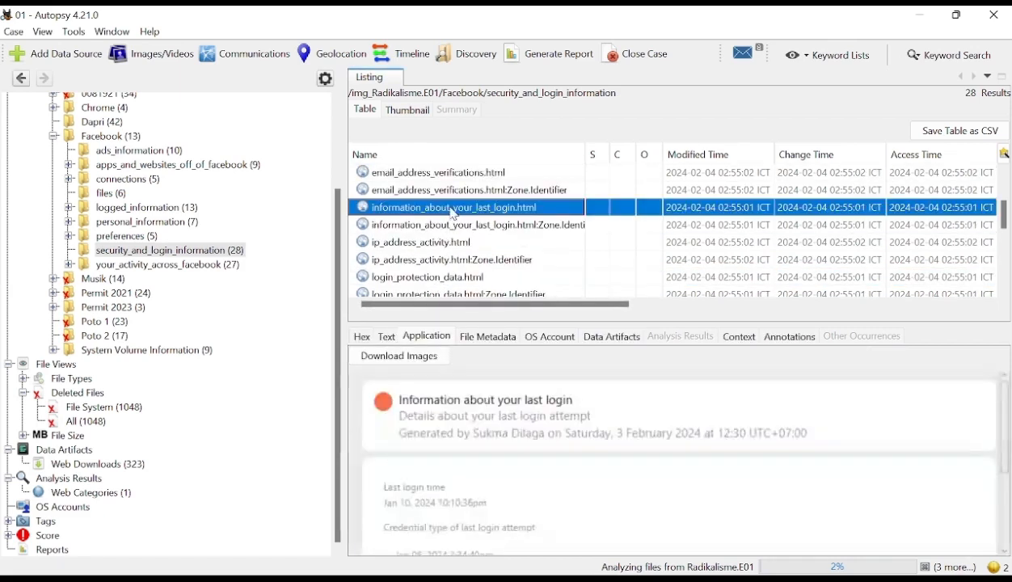
scroll(492, 481, down, 3)
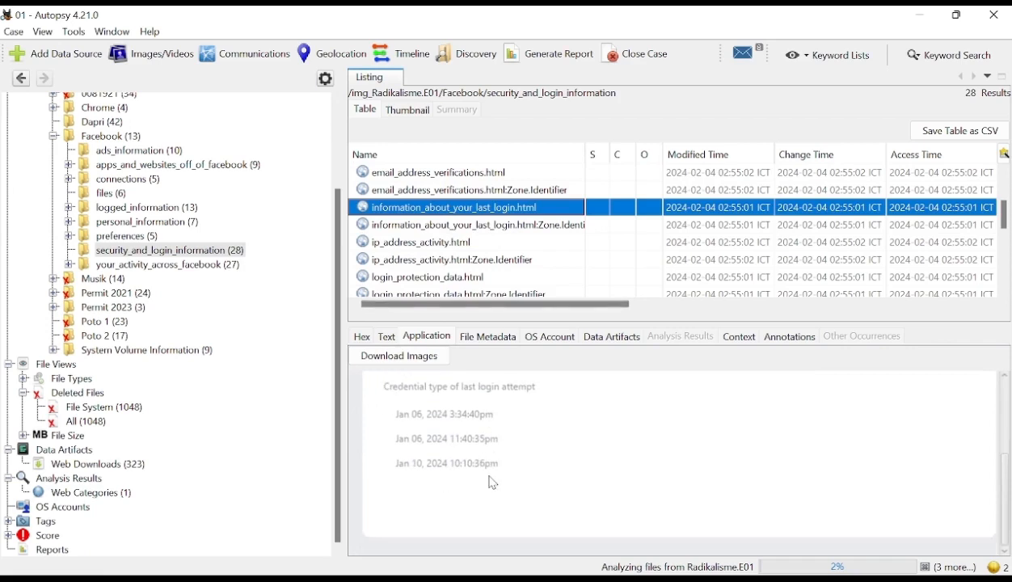
click(437, 243)
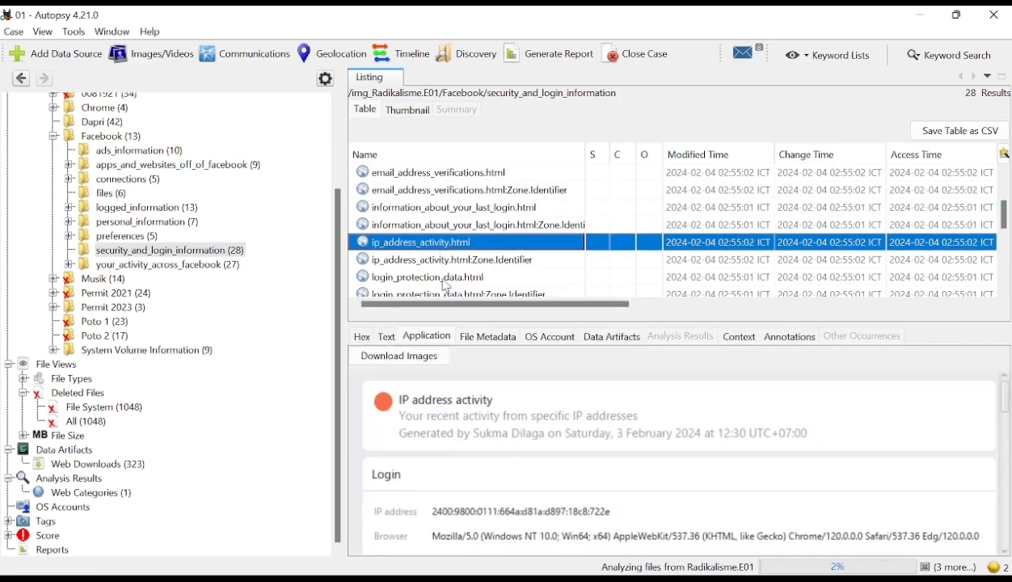
scroll(540, 534, down, 3)
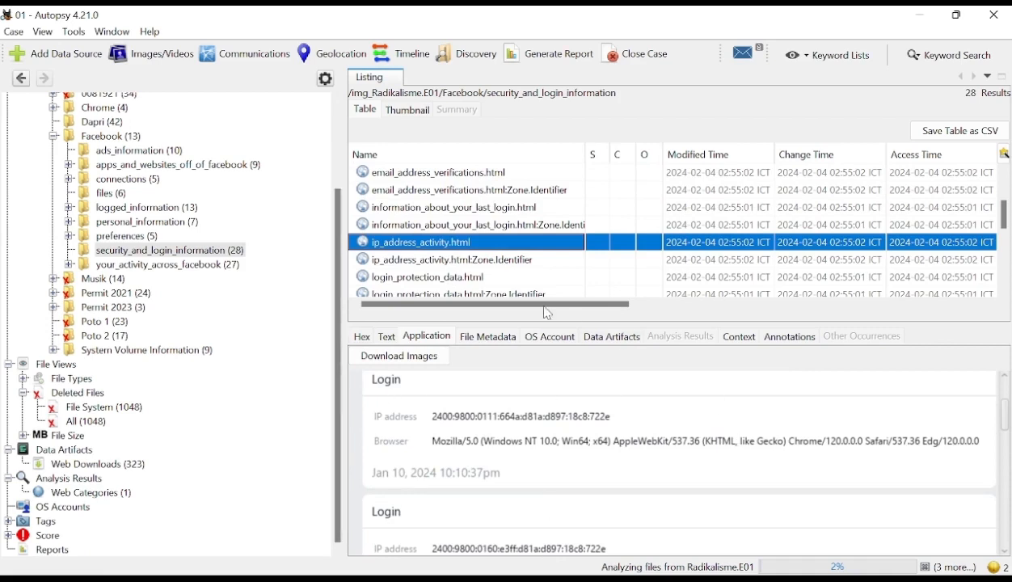
- Examine the estimated location and IP address entries in login_protection_data.html, and collapse the Facebook folder
click(434, 278)
scroll(522, 485, down, 5)
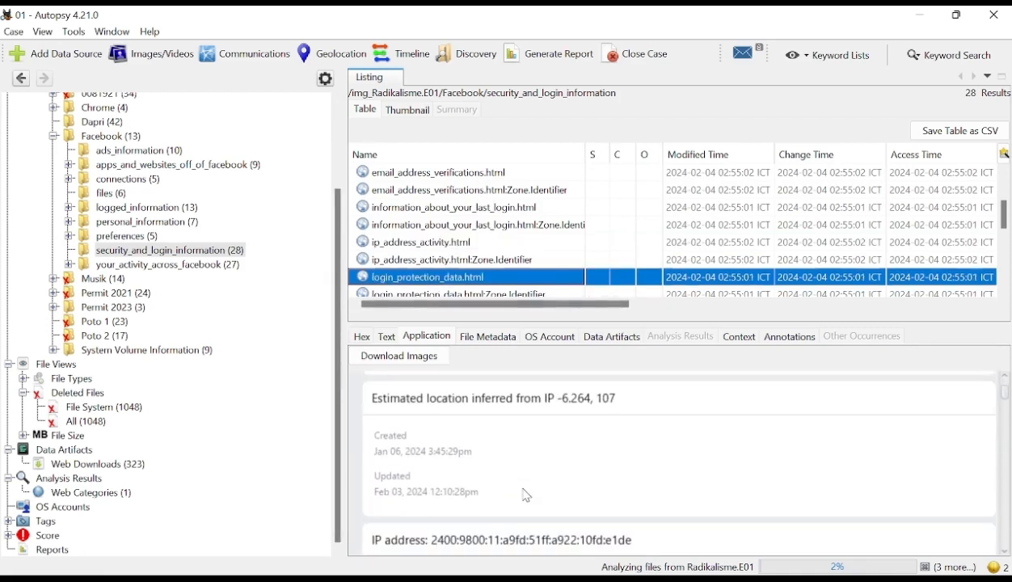
scroll(526, 499, down, 3)
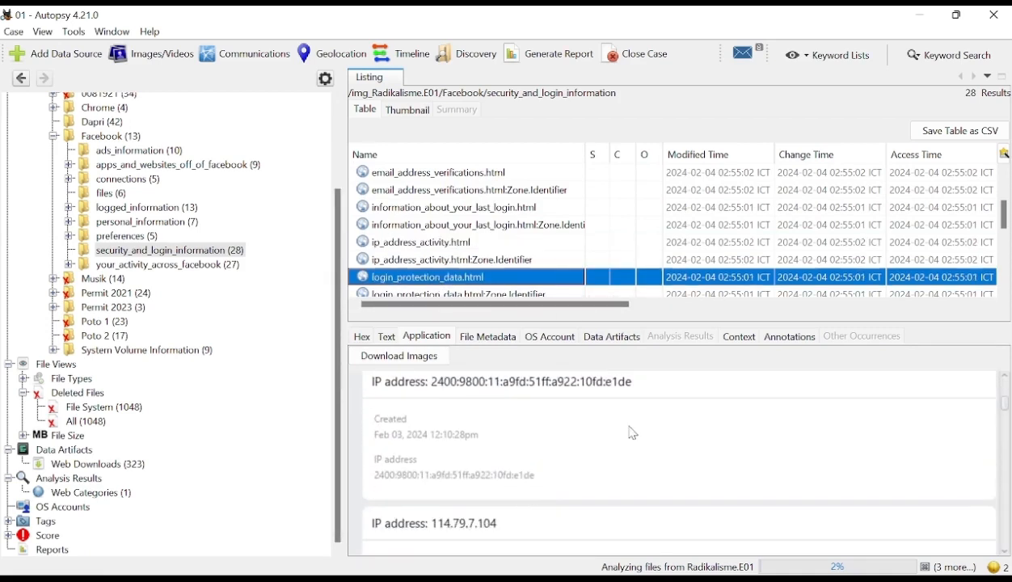
scroll(629, 431, down, 3)
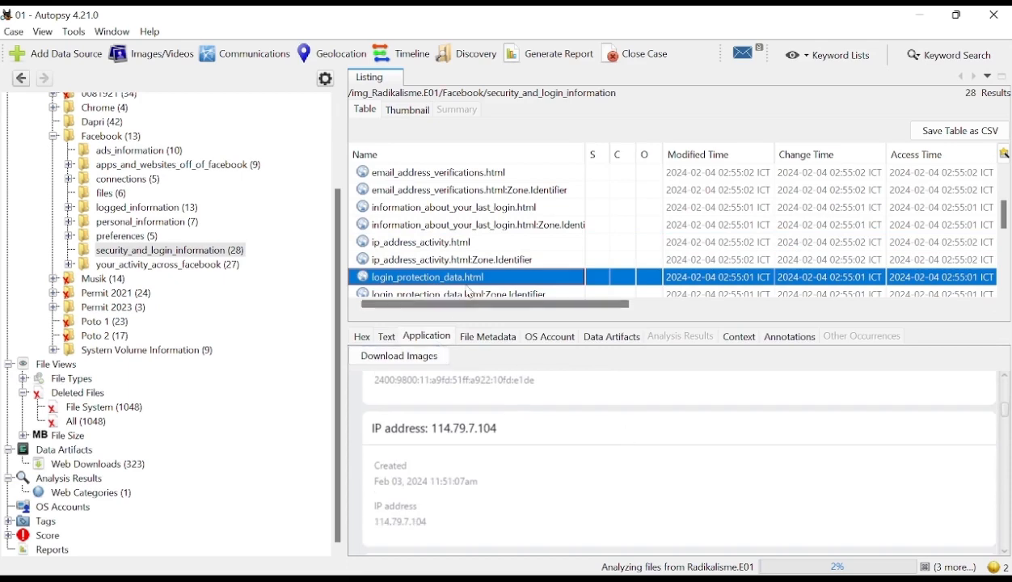
scroll(471, 293, up, 2)
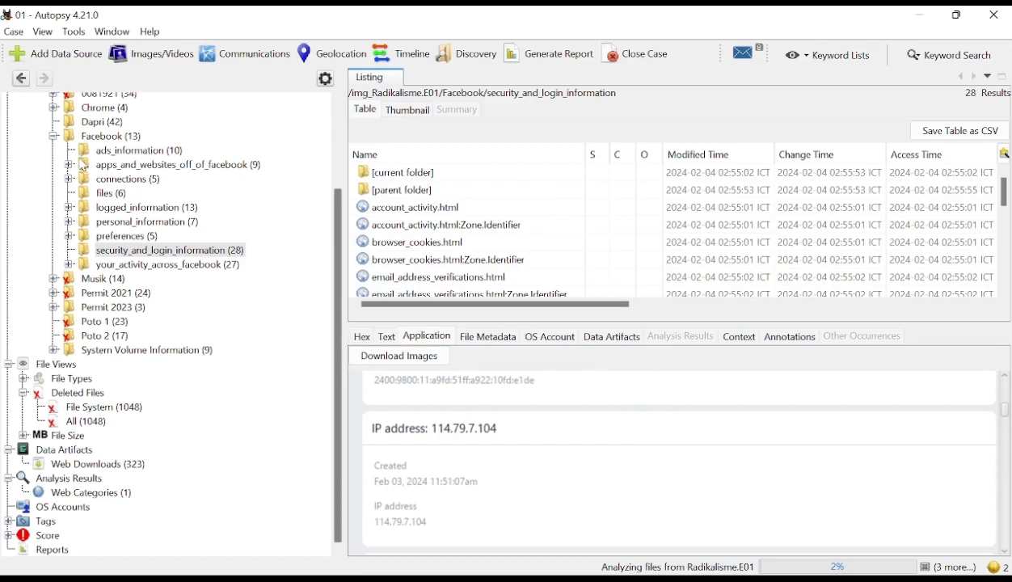
click(54, 136)
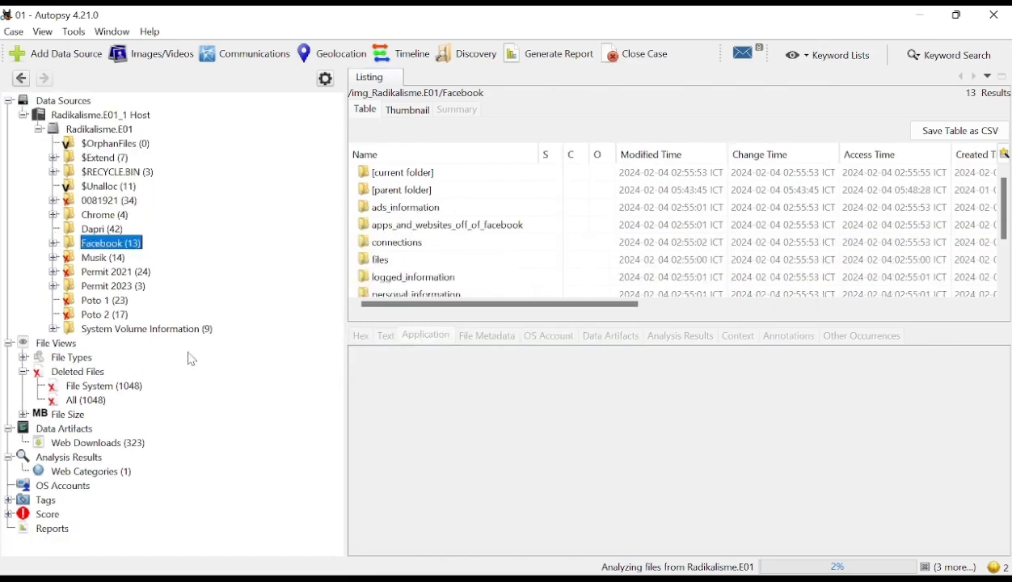
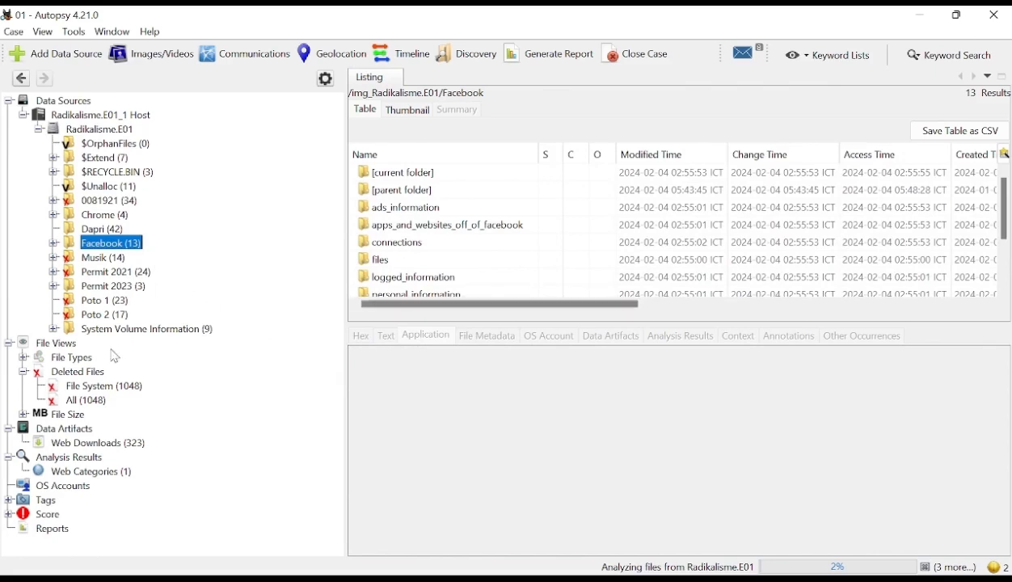
- List the deleted files under File System and preview download (2).jpeg, download.jpeg and images.jpeg
click(93, 387)
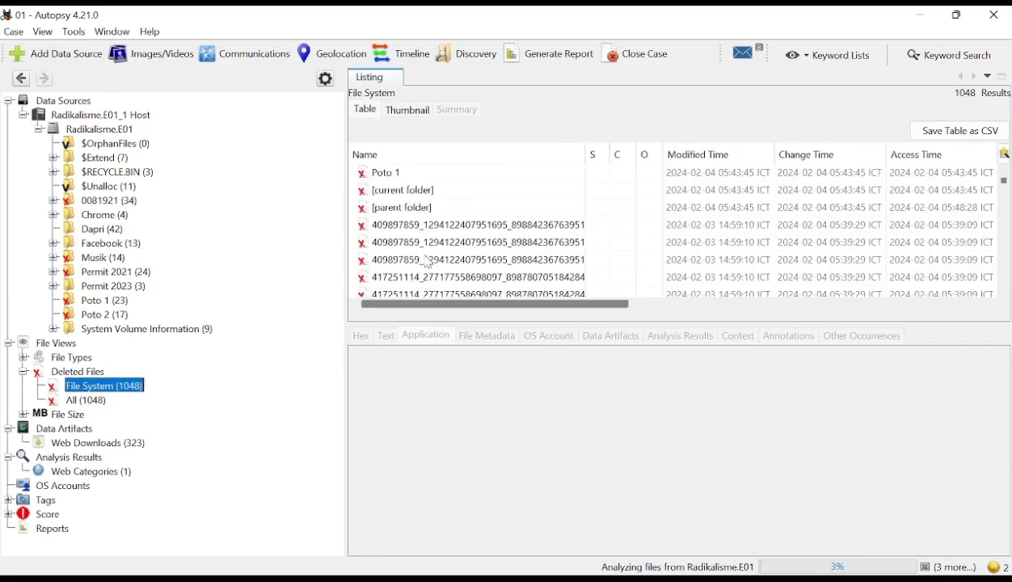
scroll(428, 252, down, 3)
click(402, 194)
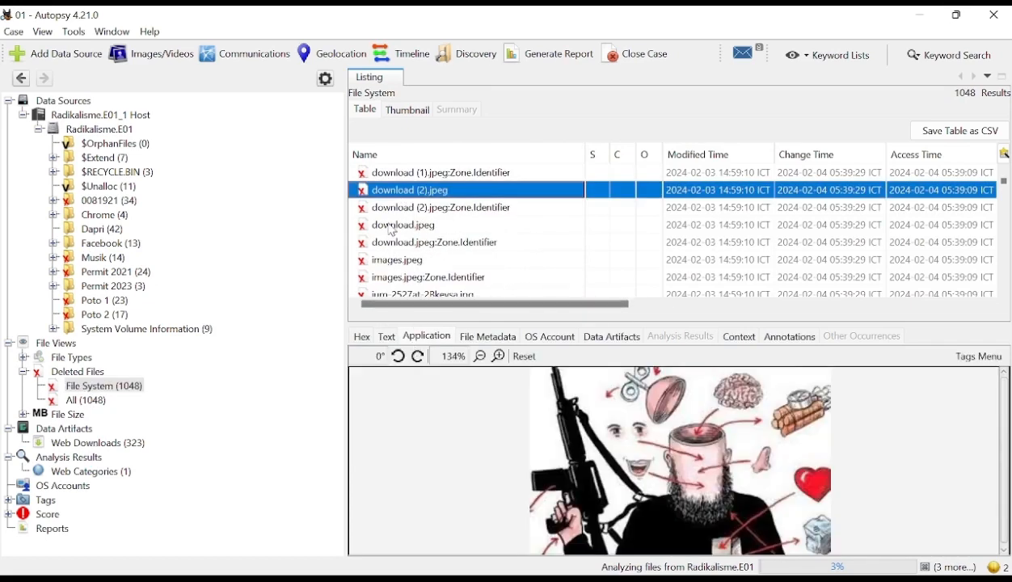
click(382, 228)
click(407, 261)
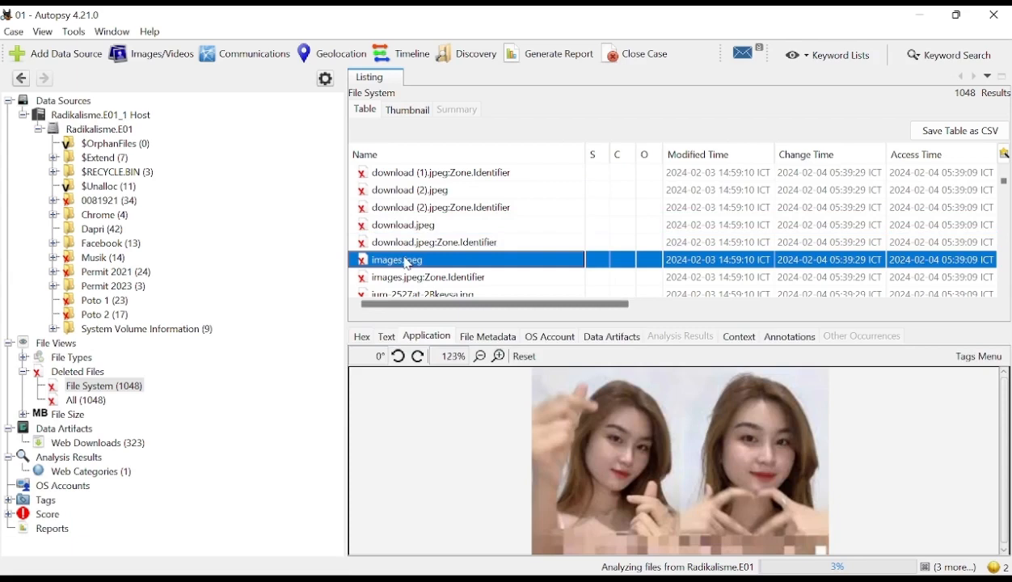
click(411, 190)
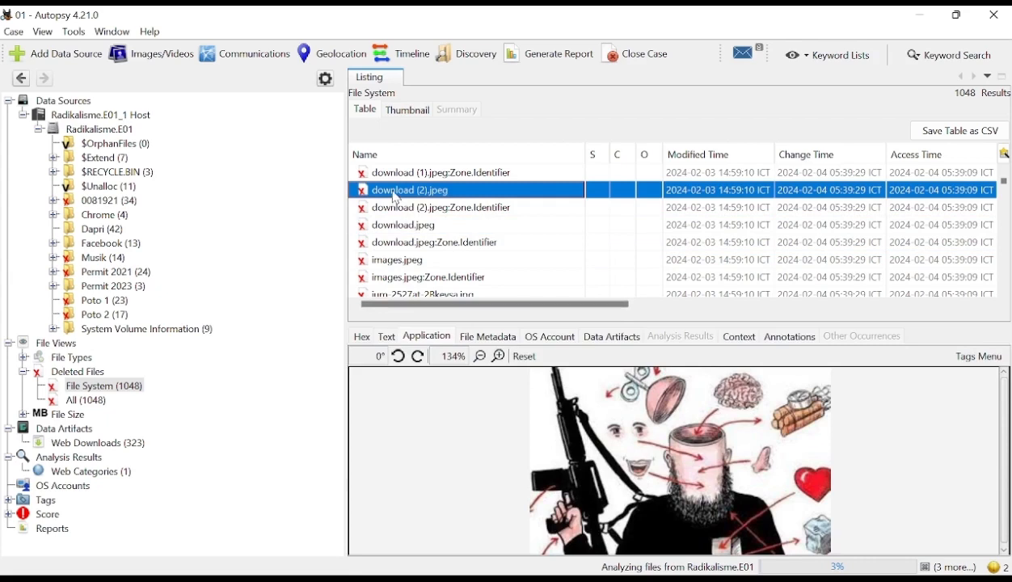
click(412, 228)
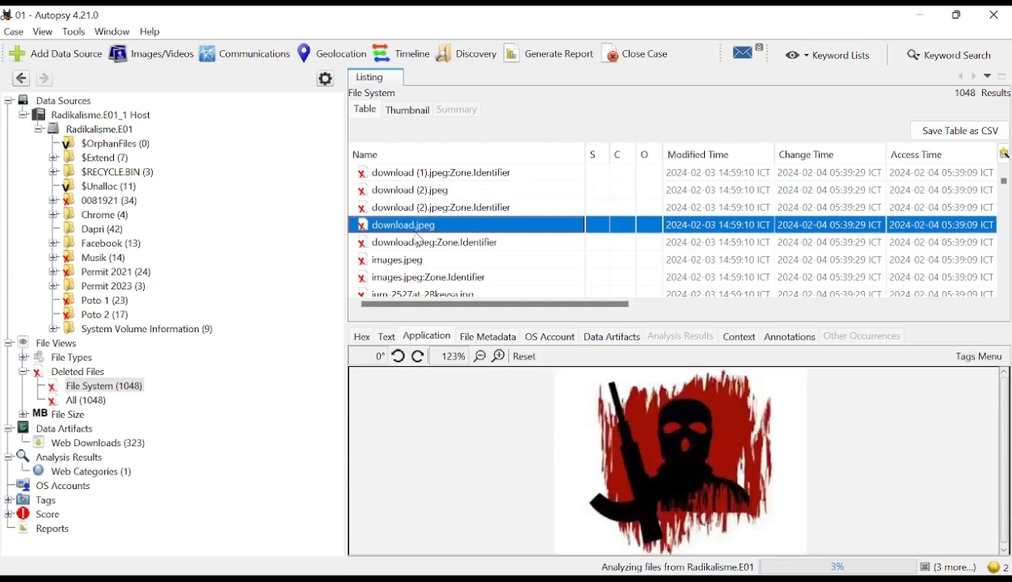
key(ctrl+a)
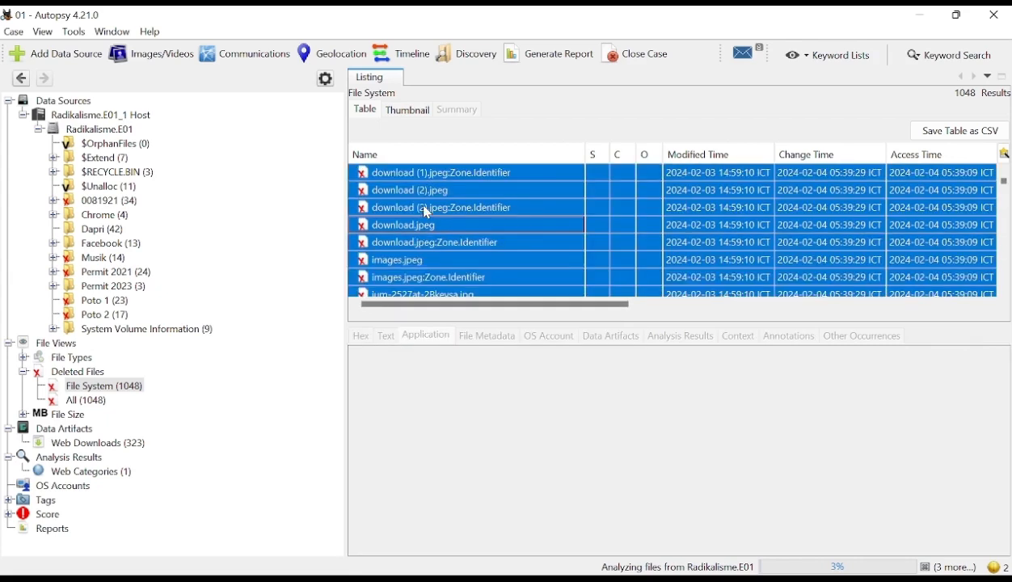
right_click(425, 208)
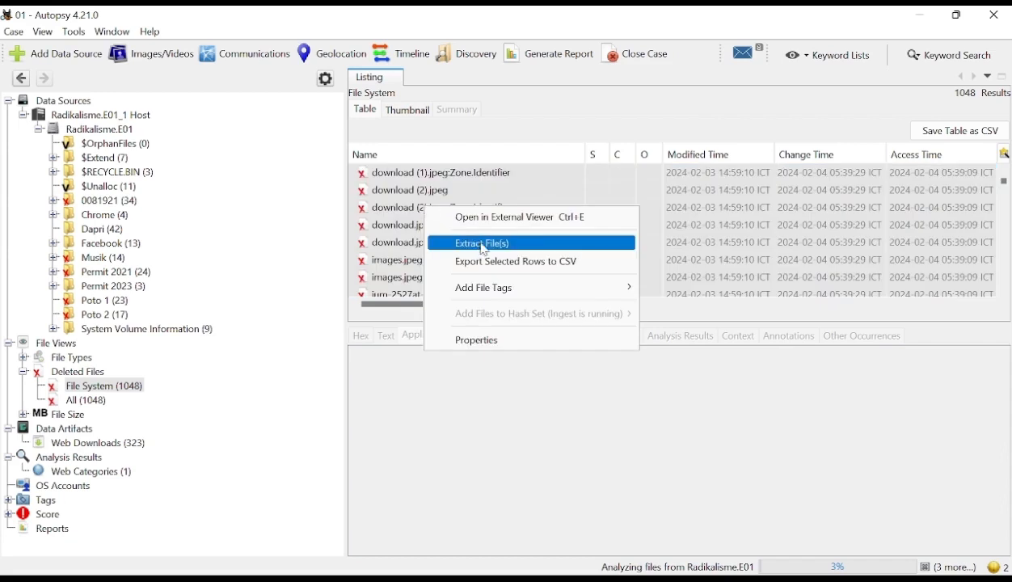
click(376, 470)
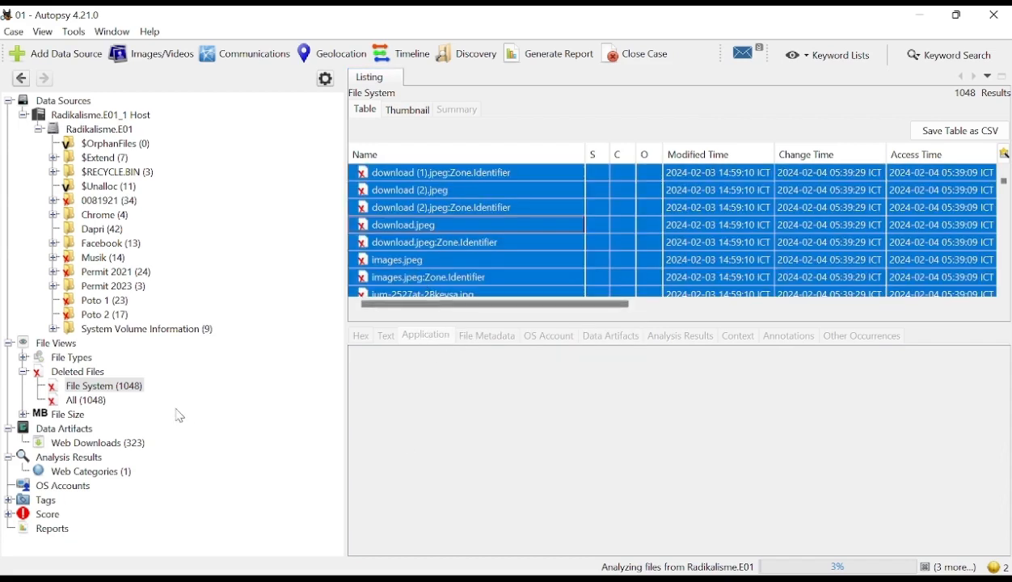
click(107, 386)
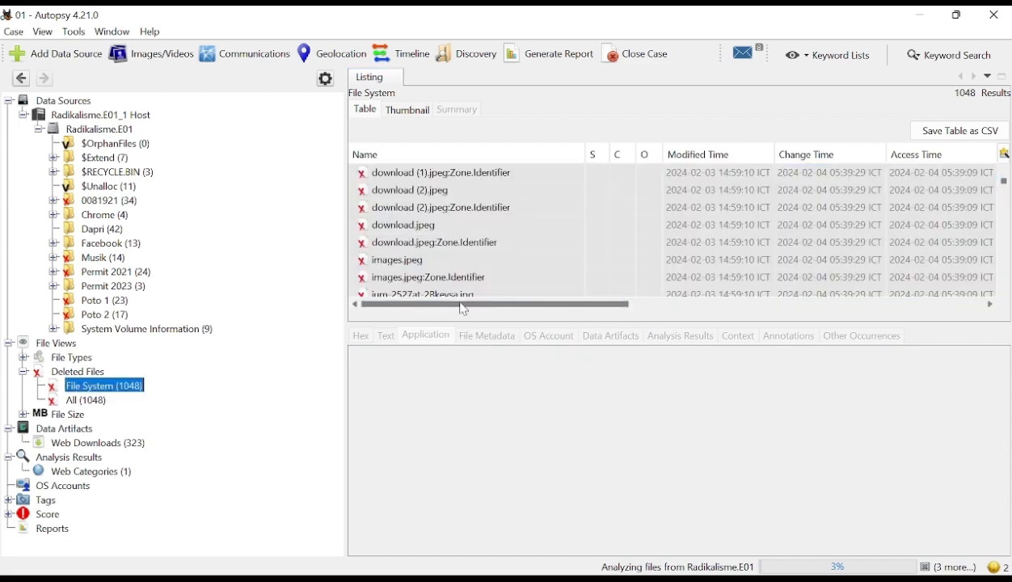
- Extract the deleted file download (2).jpeg into the case's Export folder under its original name
click(474, 227)
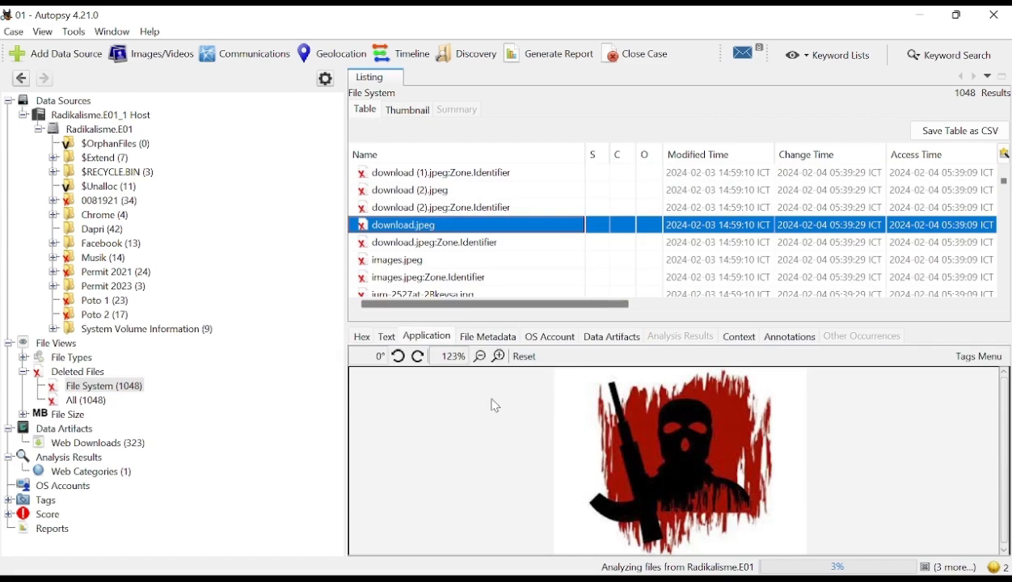
click(432, 193)
right_click(432, 194)
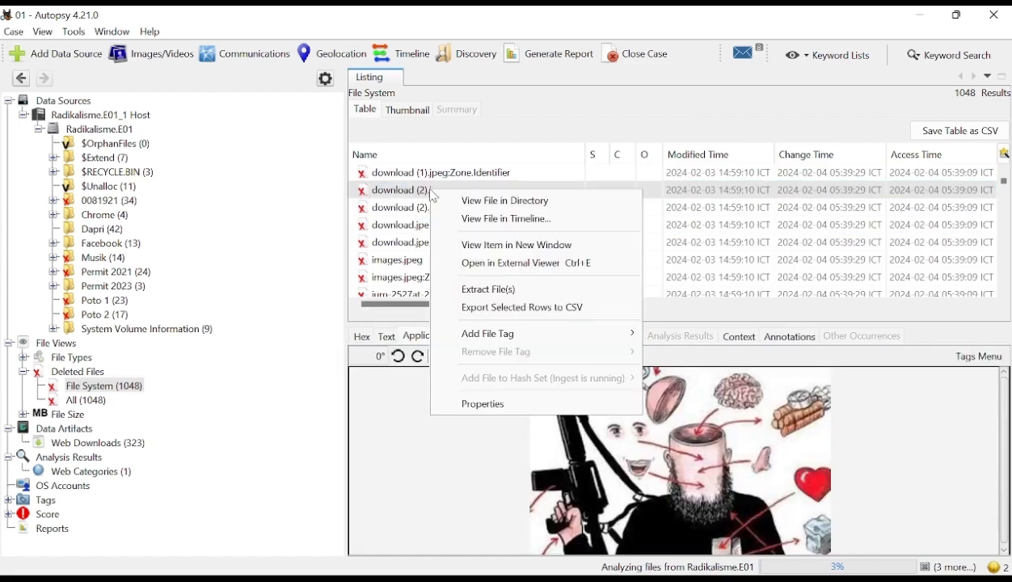
click(522, 291)
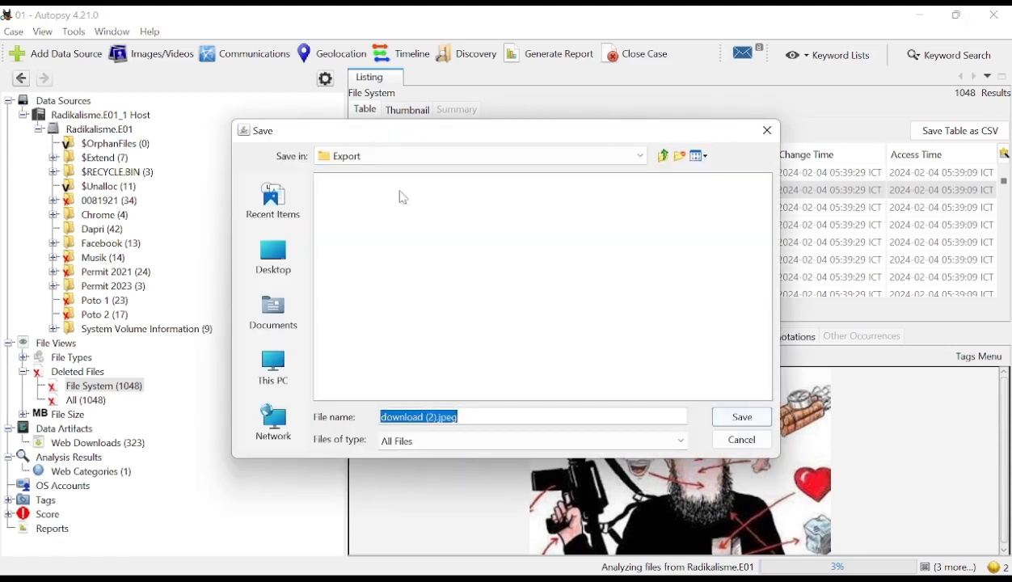
click(648, 159)
scroll(471, 194, up, 1)
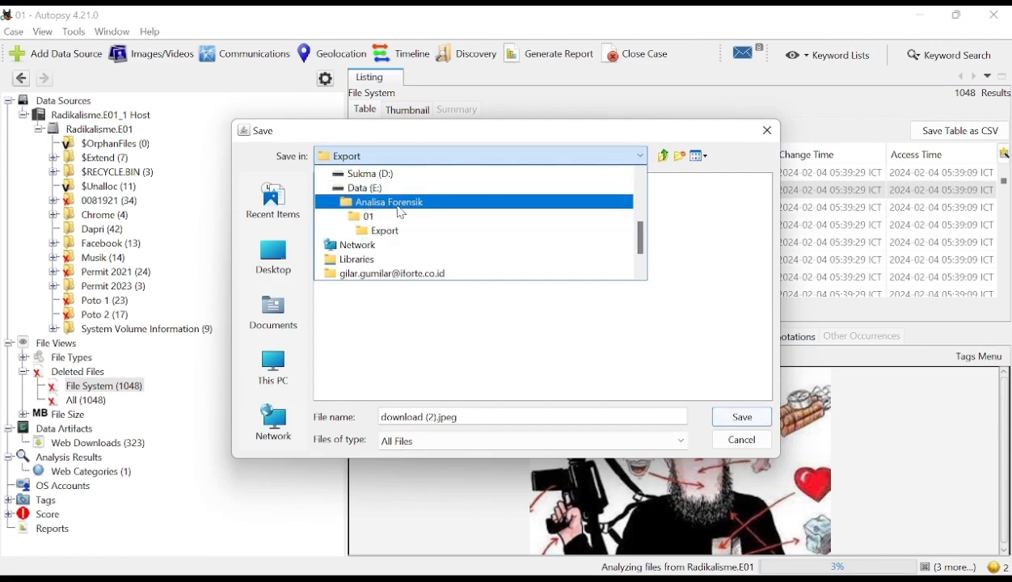
click(395, 233)
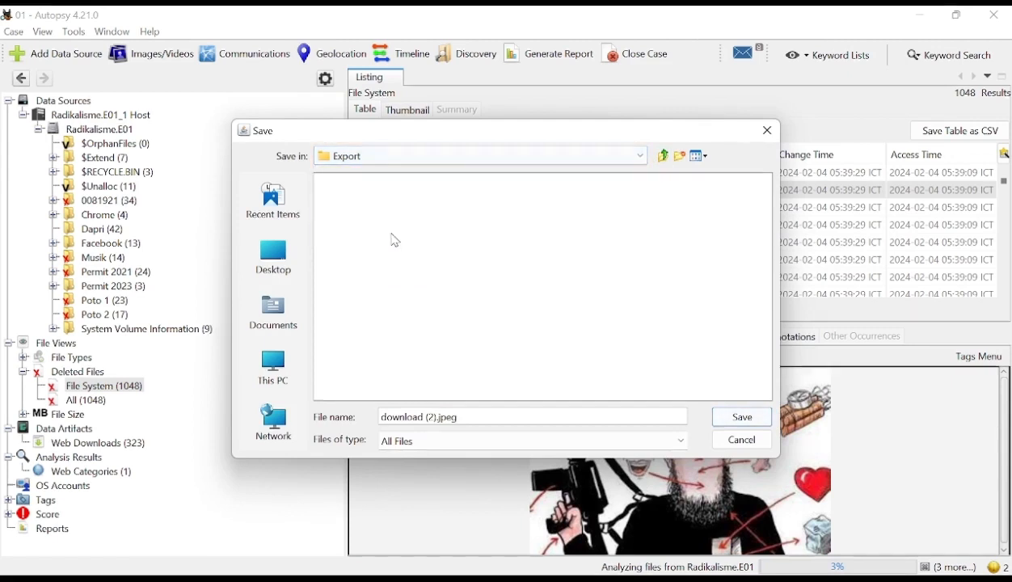
click(753, 422)
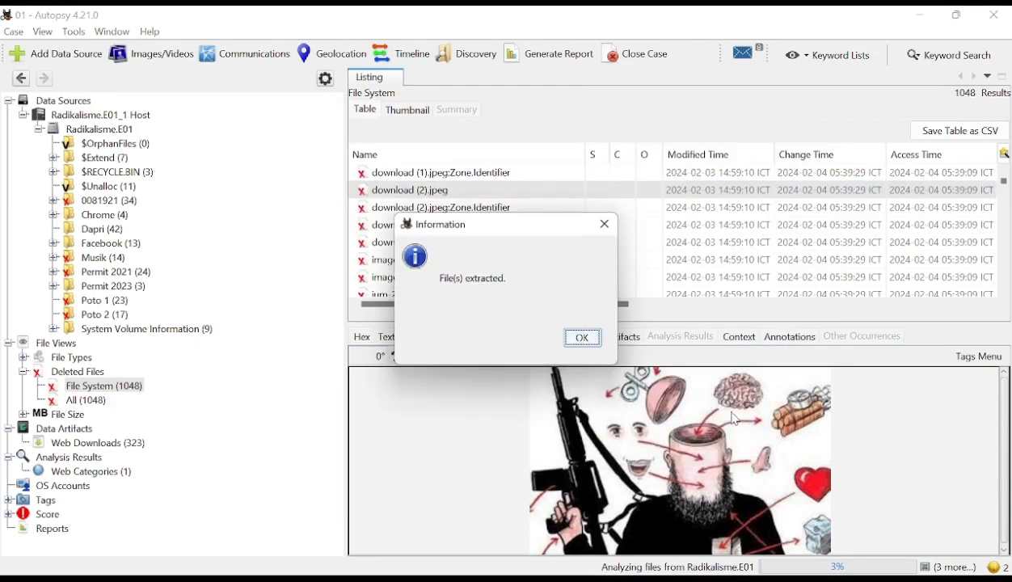
click(582, 337)
- Switch to File Explorer and open the Export folder in Analisa Forensik\01 on Data (E:)
mouse_move(508, 569)
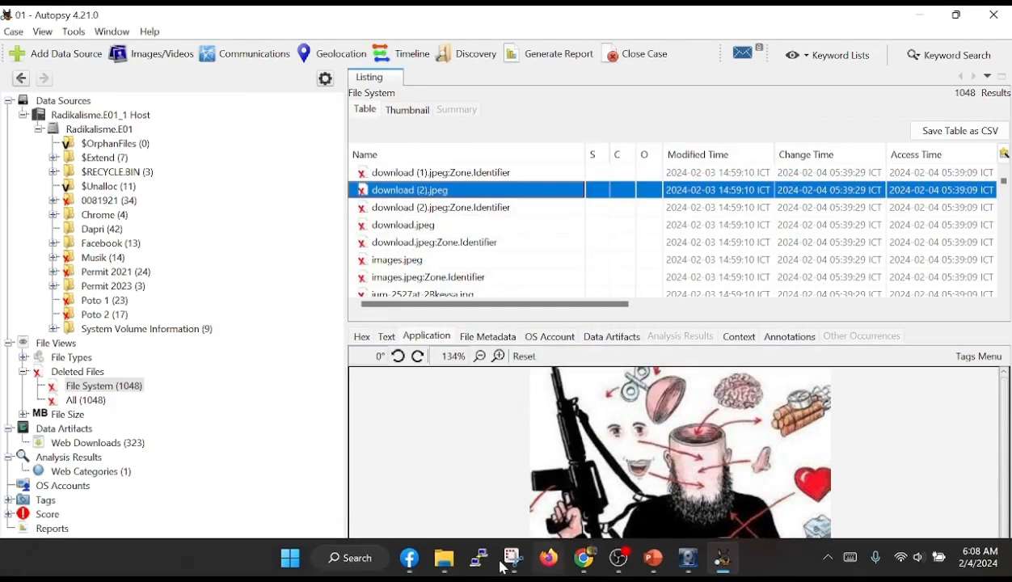
click(437, 570)
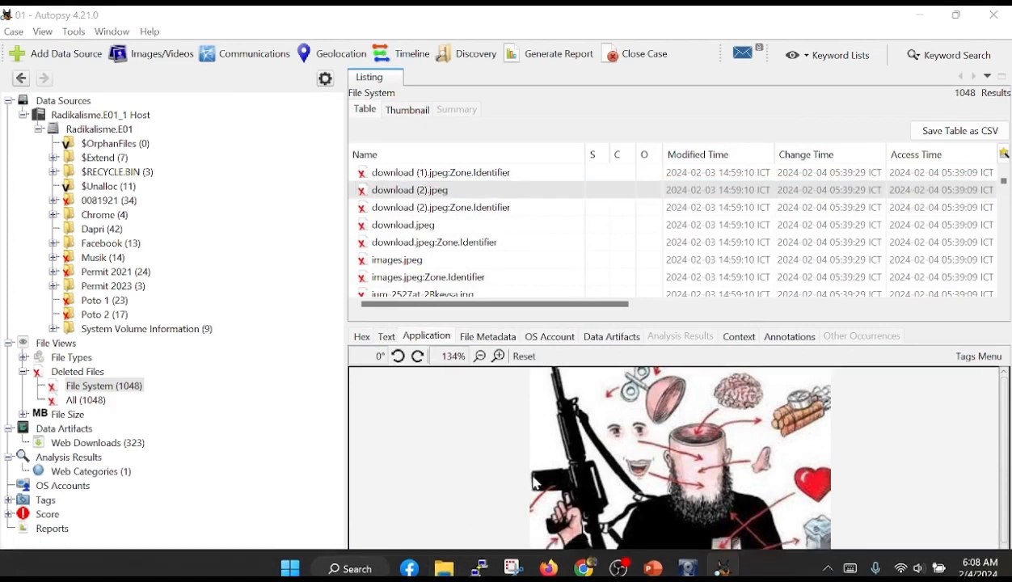
click(449, 569)
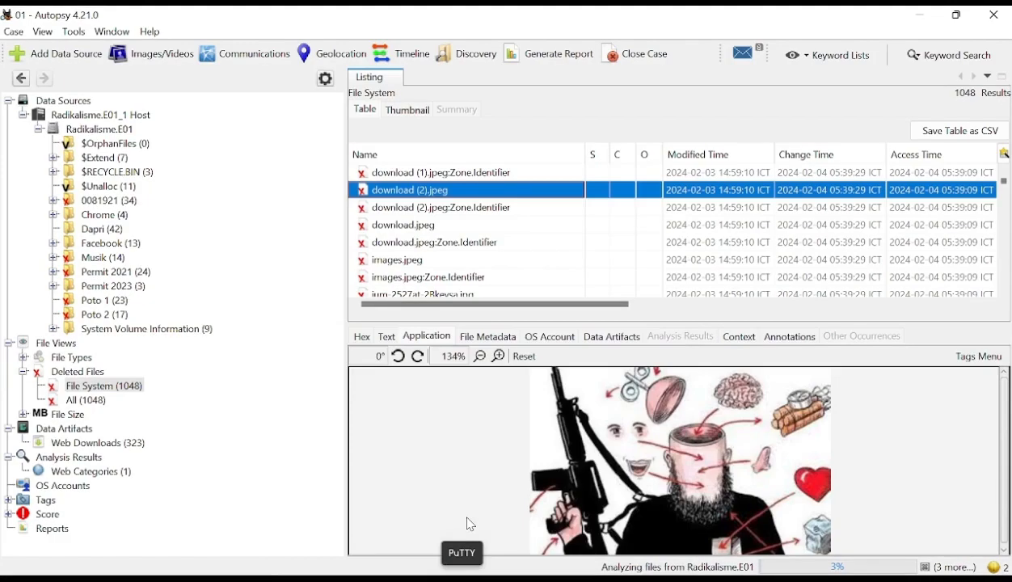
mouse_move(445, 571)
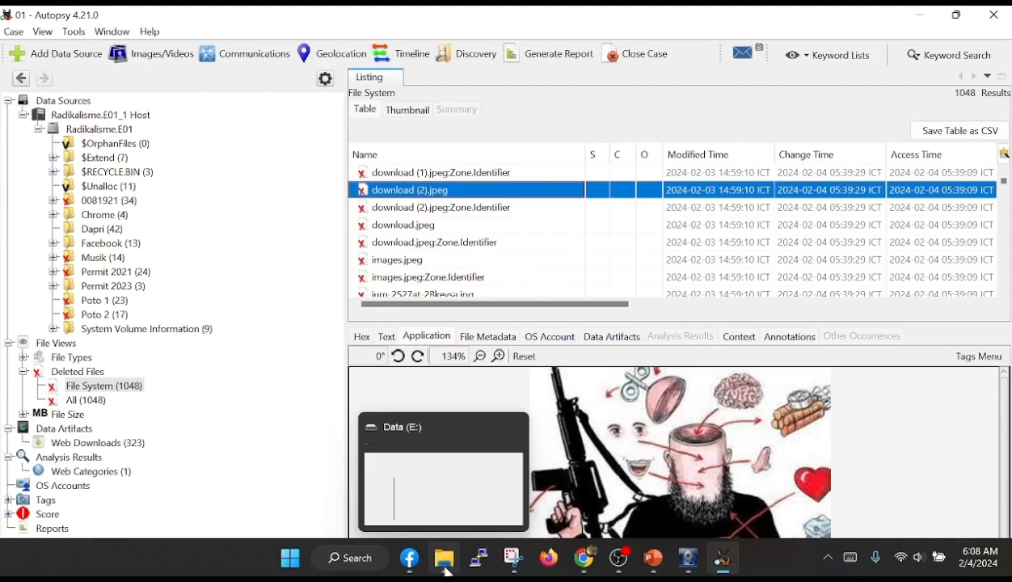
click(447, 568)
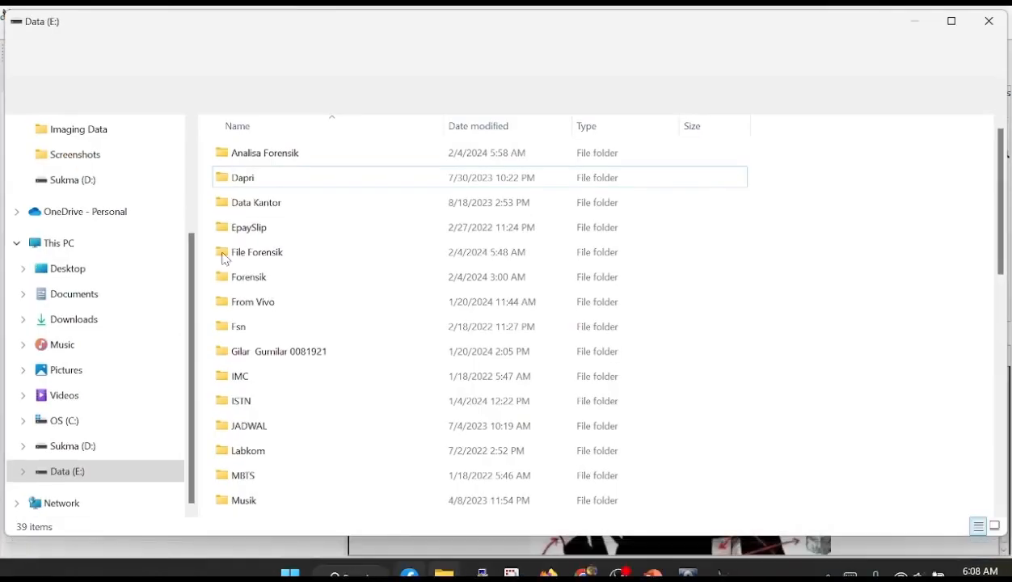
click(257, 152)
click(260, 154)
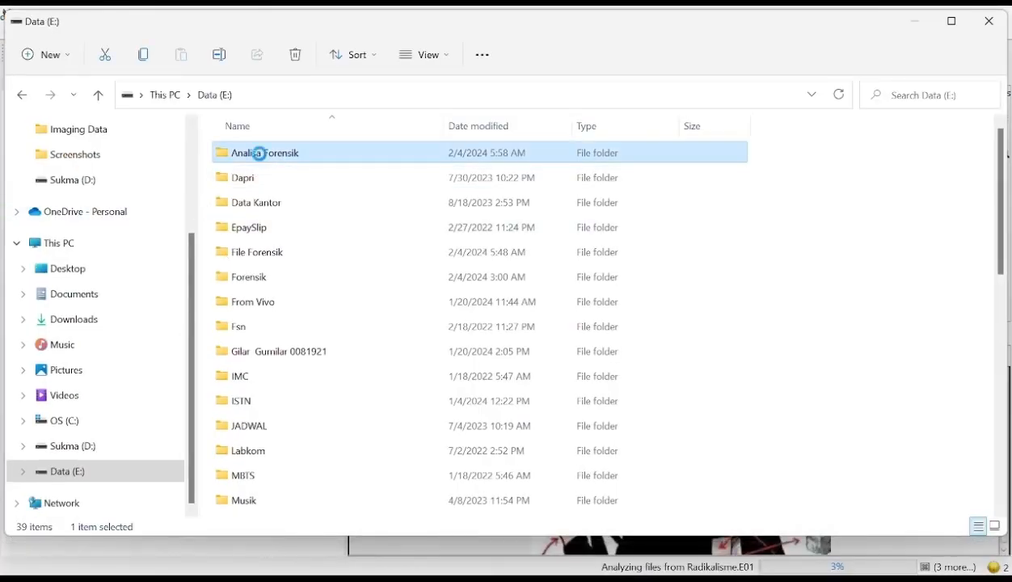
click(279, 183)
double_click(279, 153)
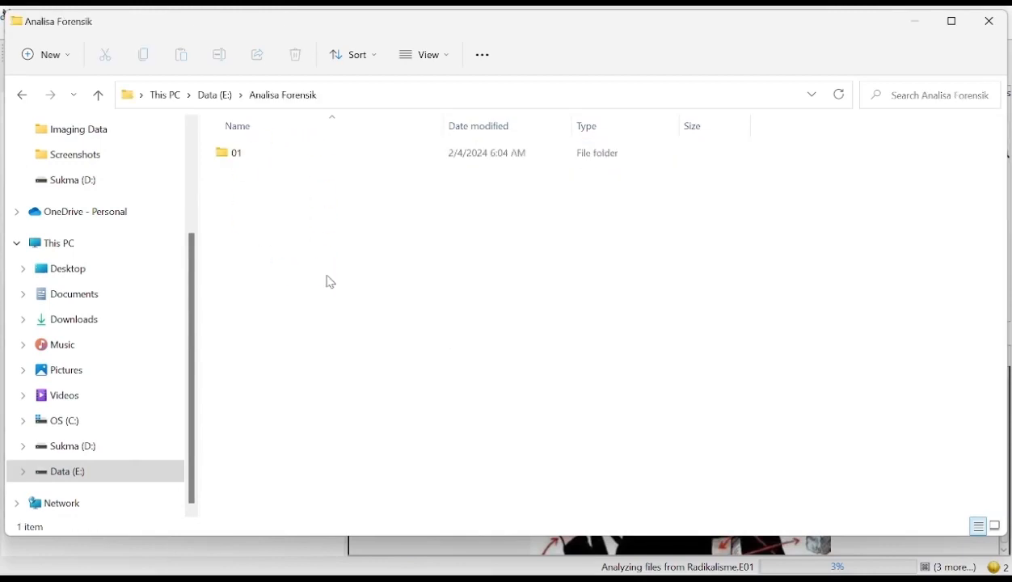
double_click(248, 155)
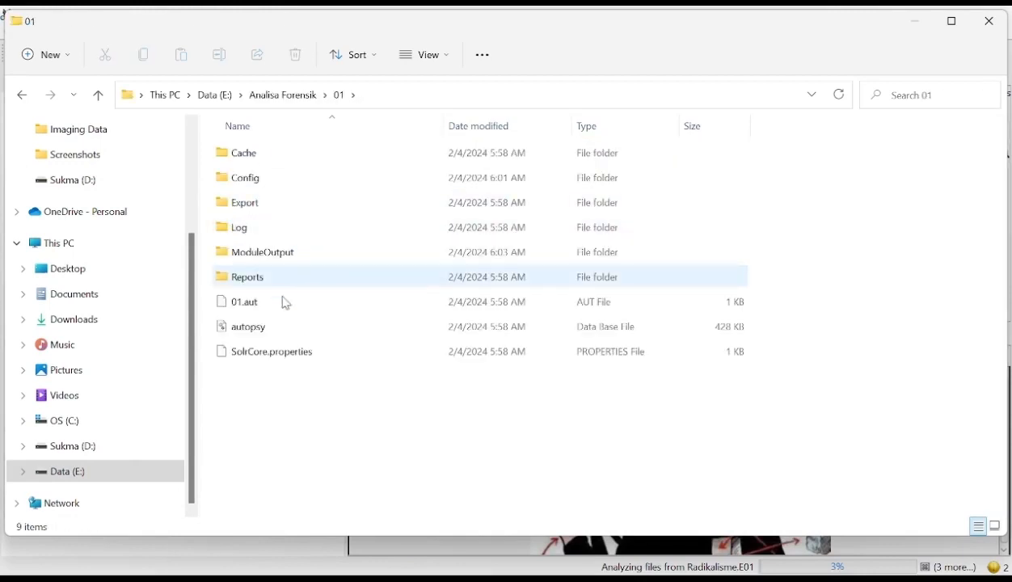
double_click(256, 209)
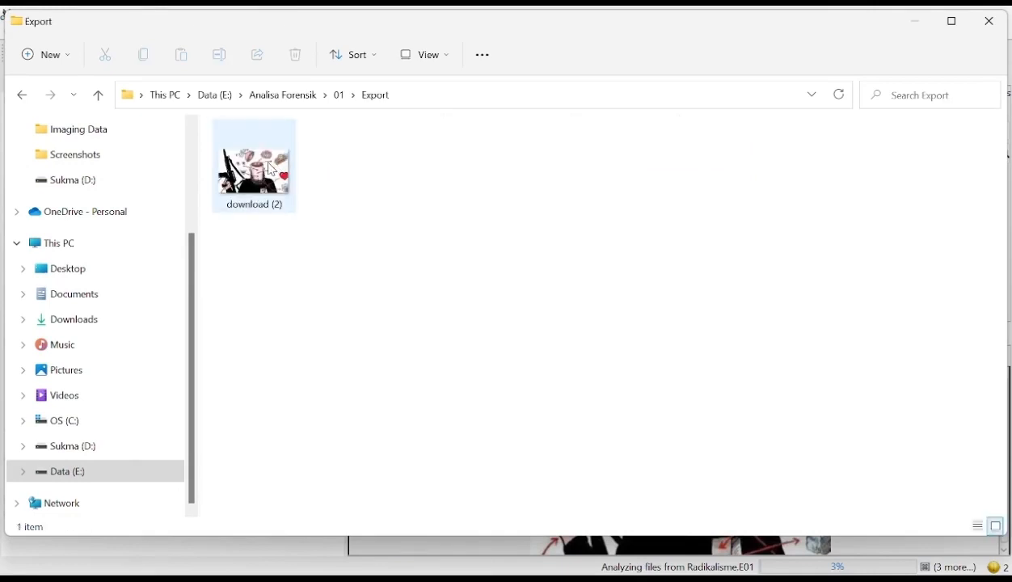
- View the extracted download (2) image at full size, and minimise the image viewer
click(269, 183)
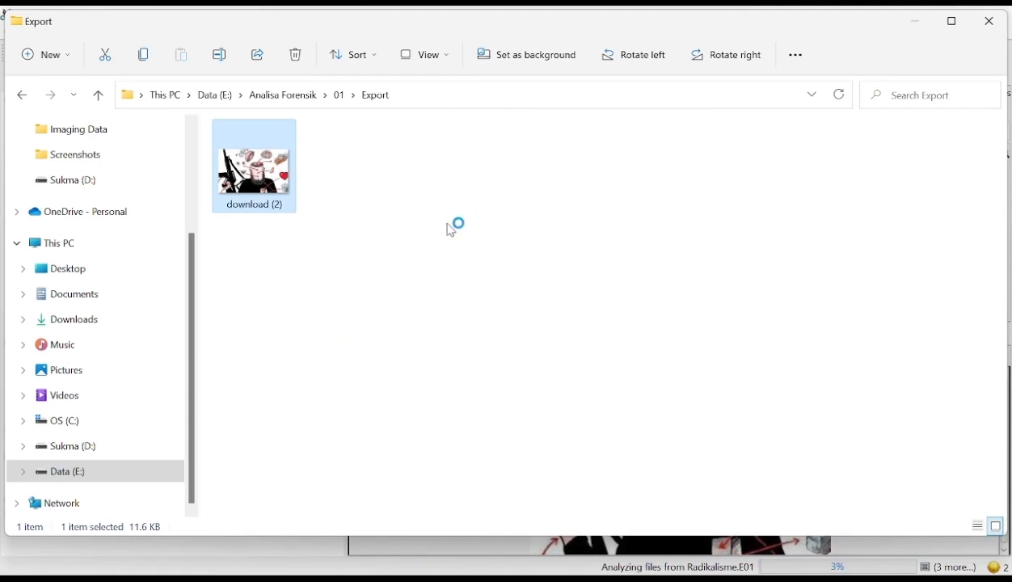
click(922, 21)
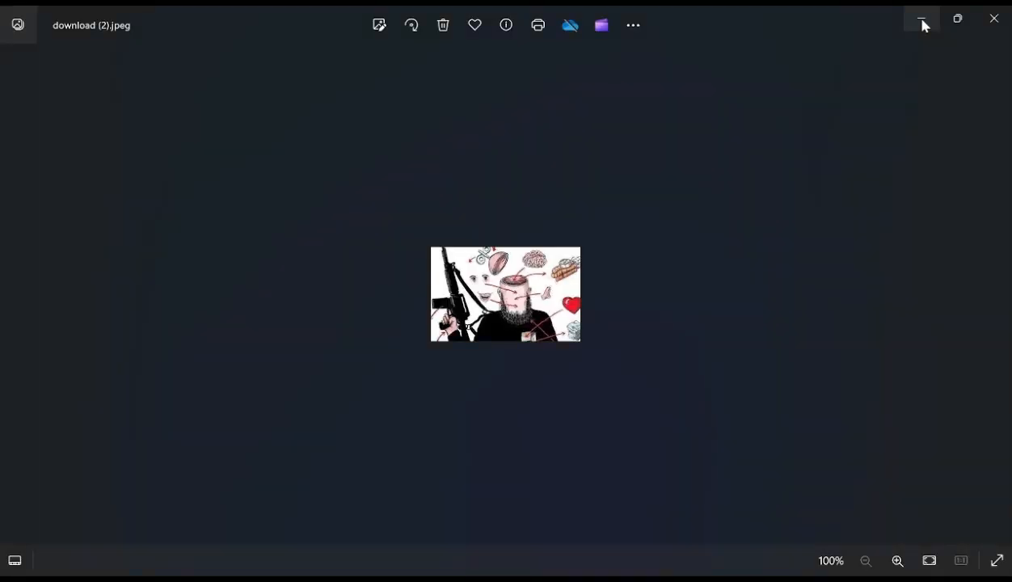
click(922, 24)
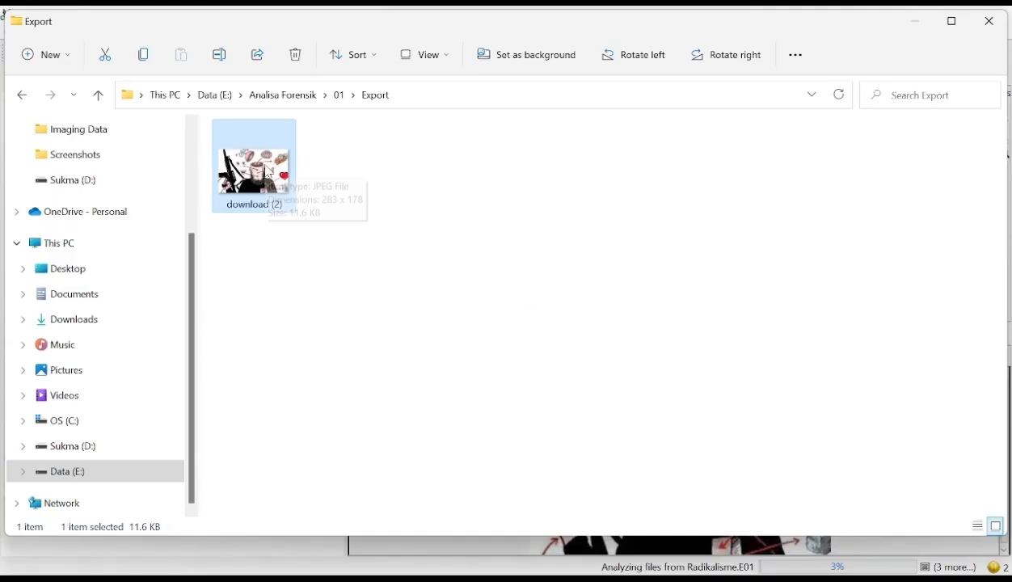
- Check the Akusisi Data Forensik and File akuisisi folders inside File Forensik on Data (E:)
click(73, 478)
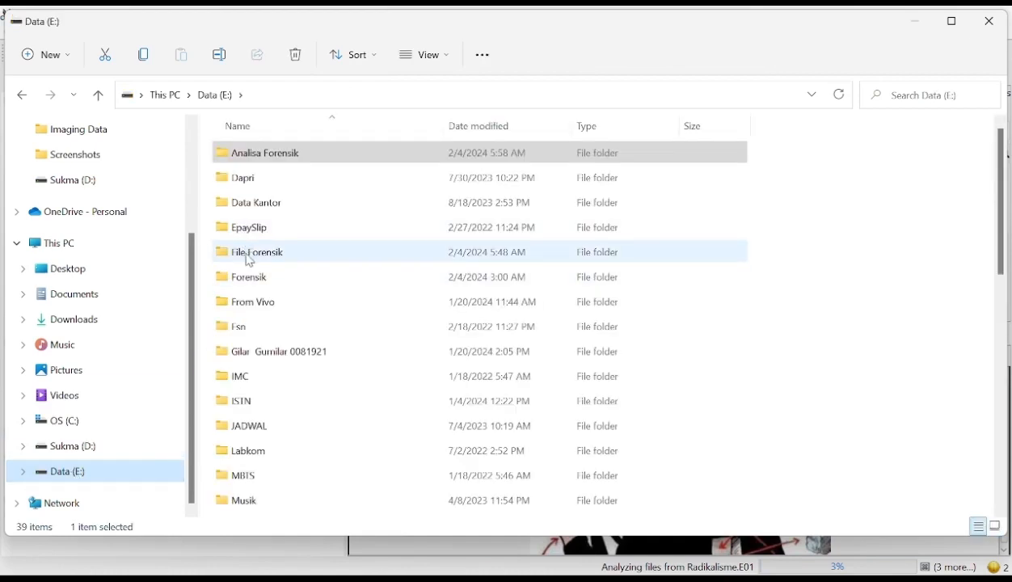
double_click(251, 261)
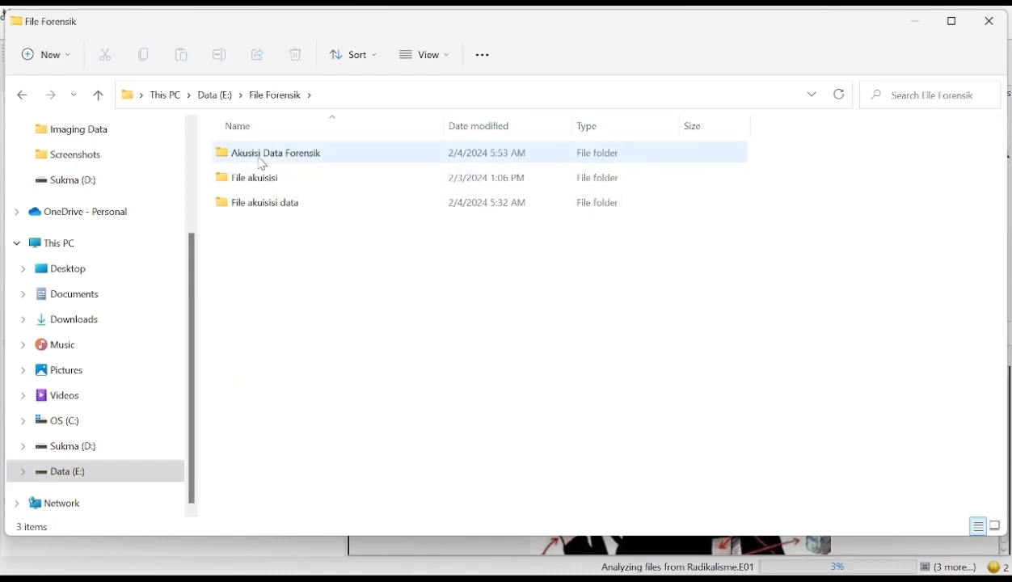
double_click(264, 164)
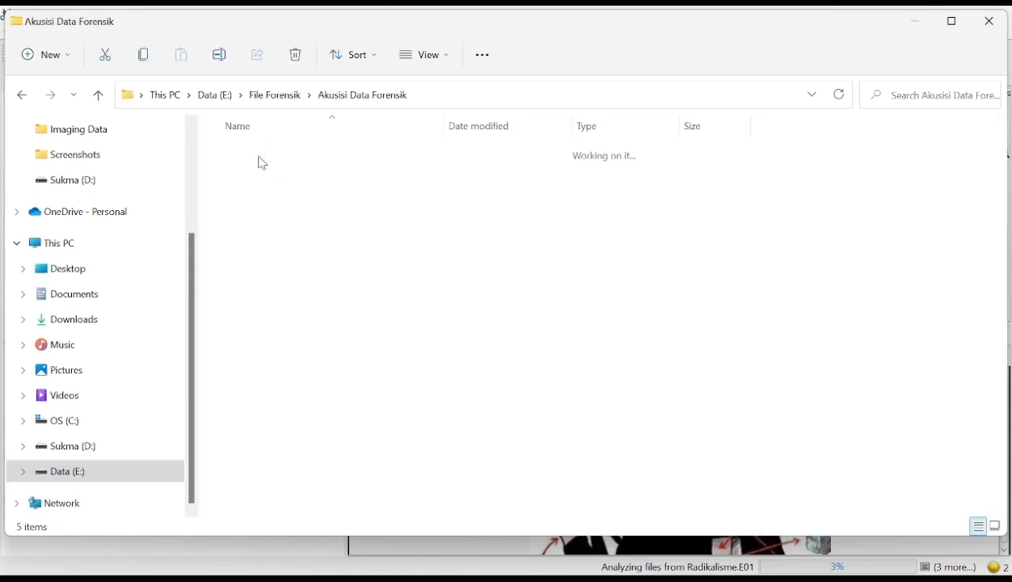
click(286, 99)
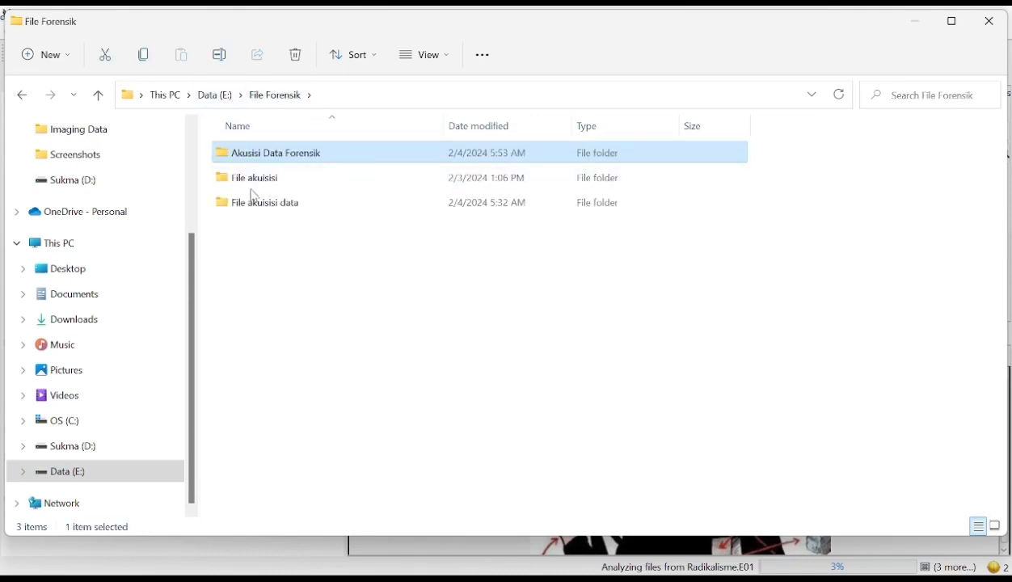
double_click(257, 184)
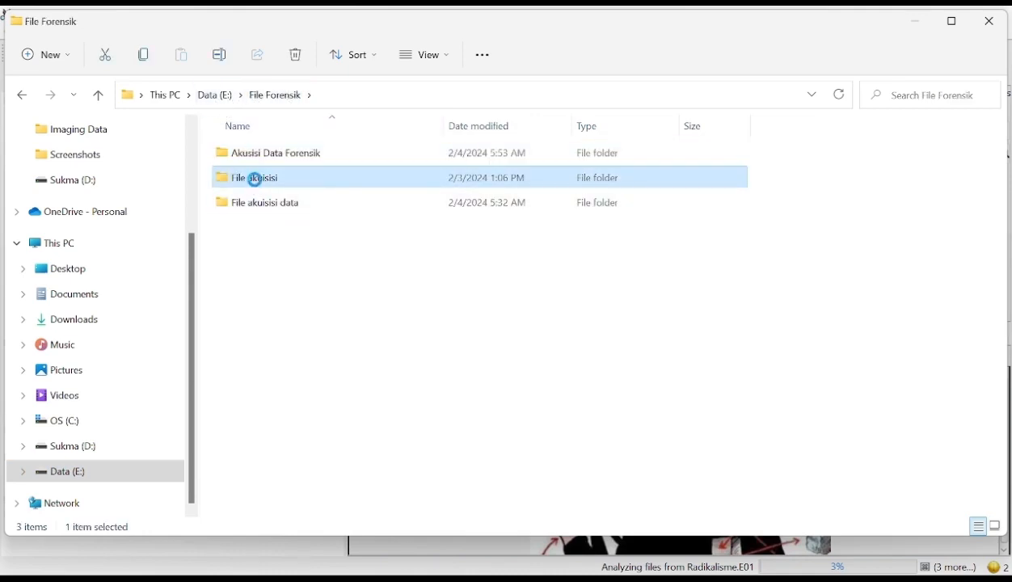
- Open the earlier export folder at Forensik\Temuan 2\Temuan\Export on Data (E:) to see its recovered files
click(217, 97)
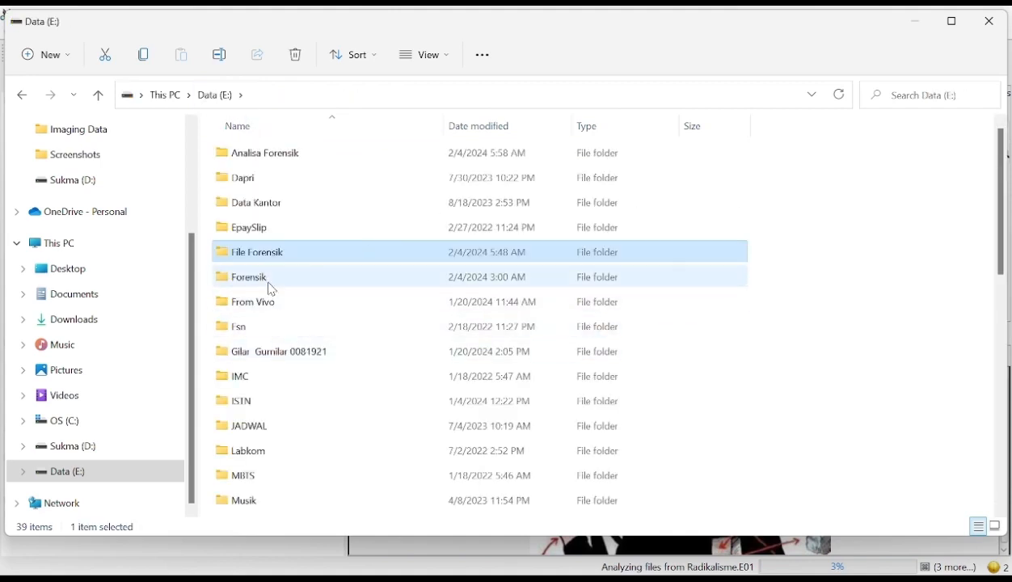
double_click(267, 285)
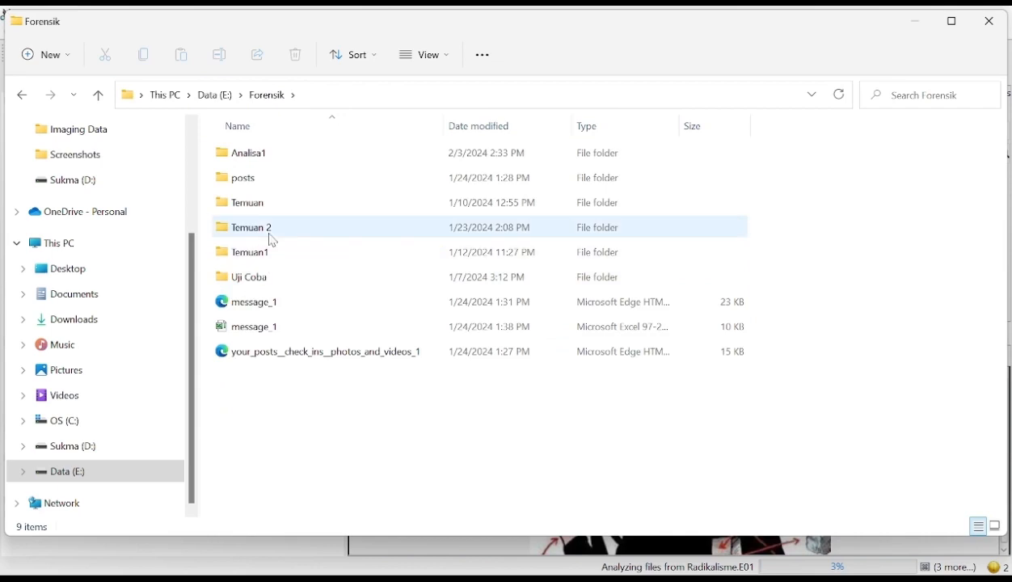
double_click(267, 230)
click(268, 156)
double_click(267, 156)
click(266, 204)
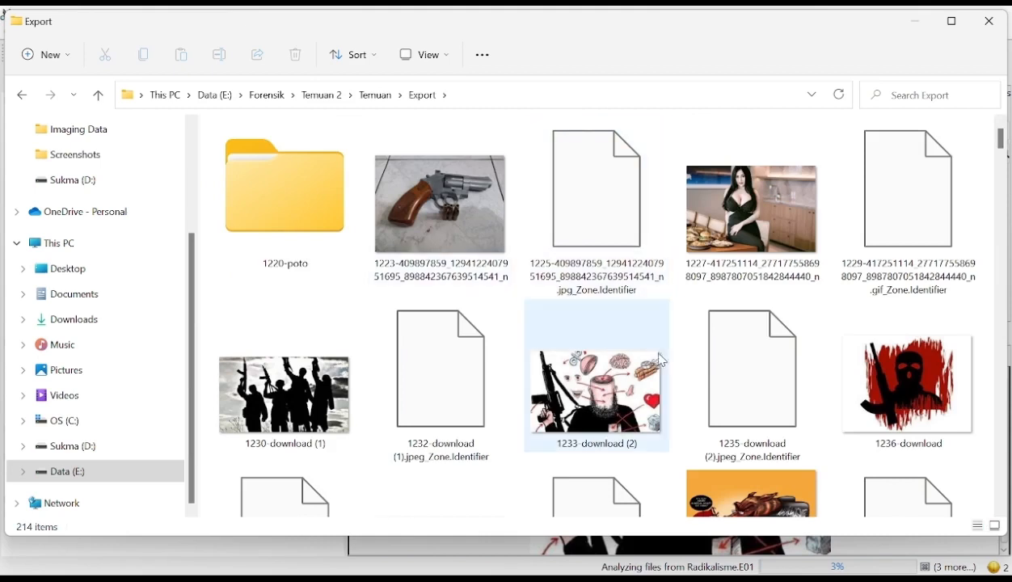
- Switch from the Export folder to drive D: and check the contents of its Dapri folder
click(599, 405)
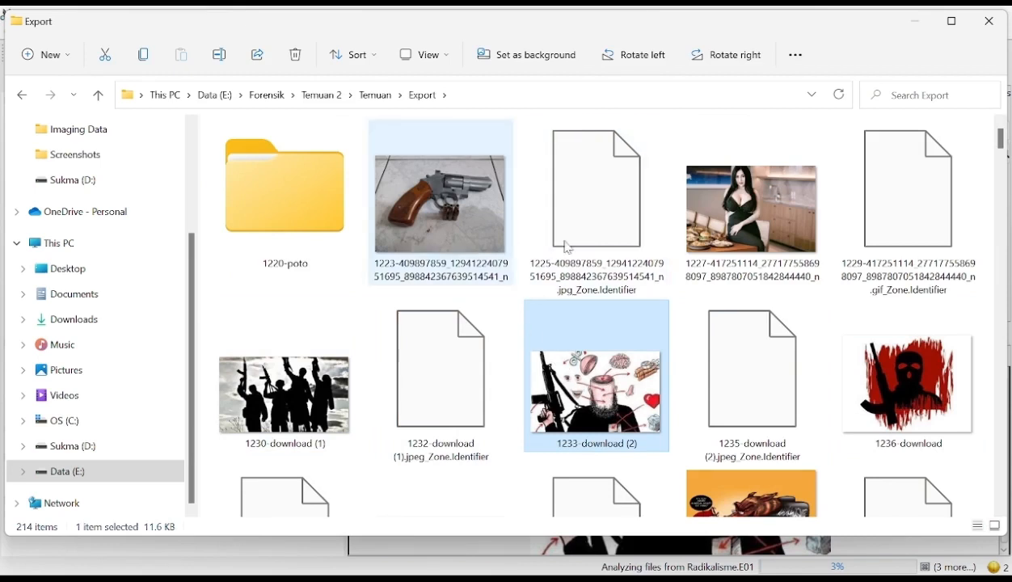
click(82, 451)
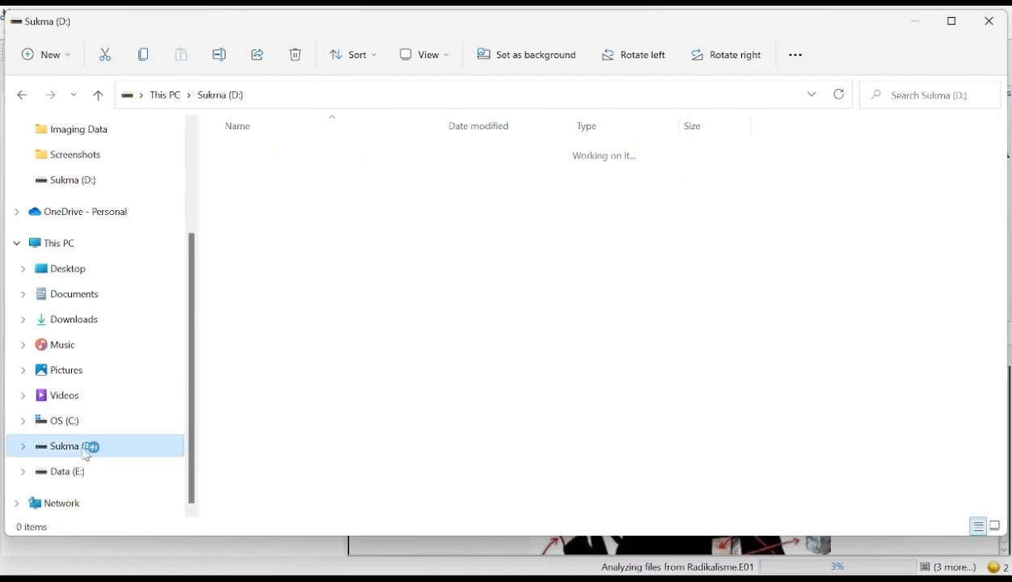
click(256, 181)
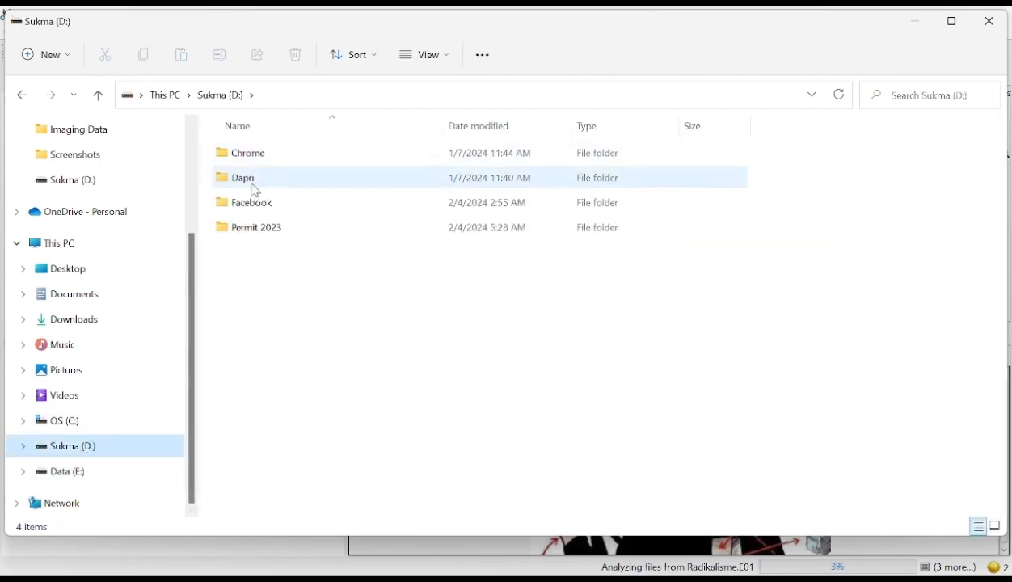
double_click(256, 188)
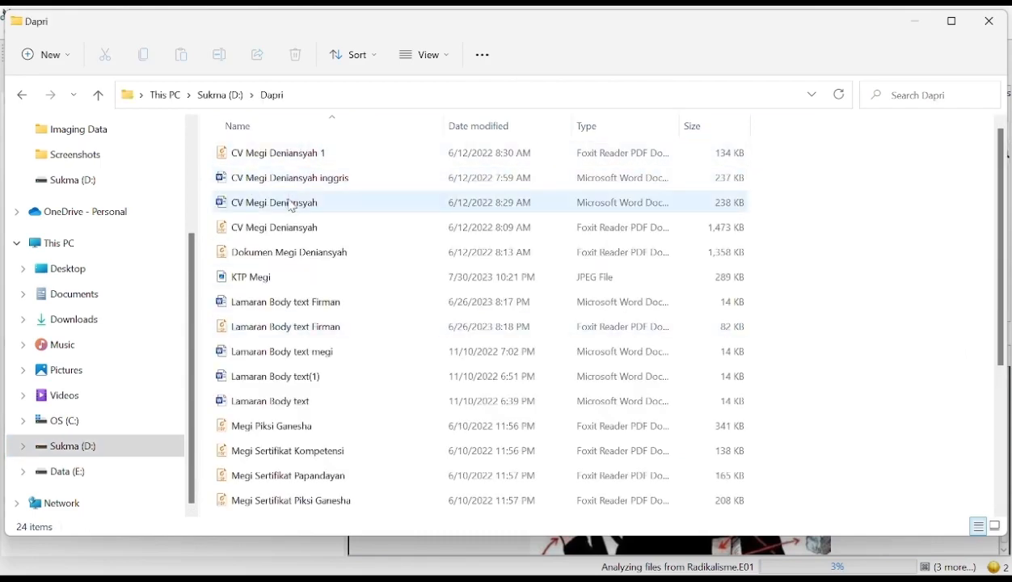
click(215, 97)
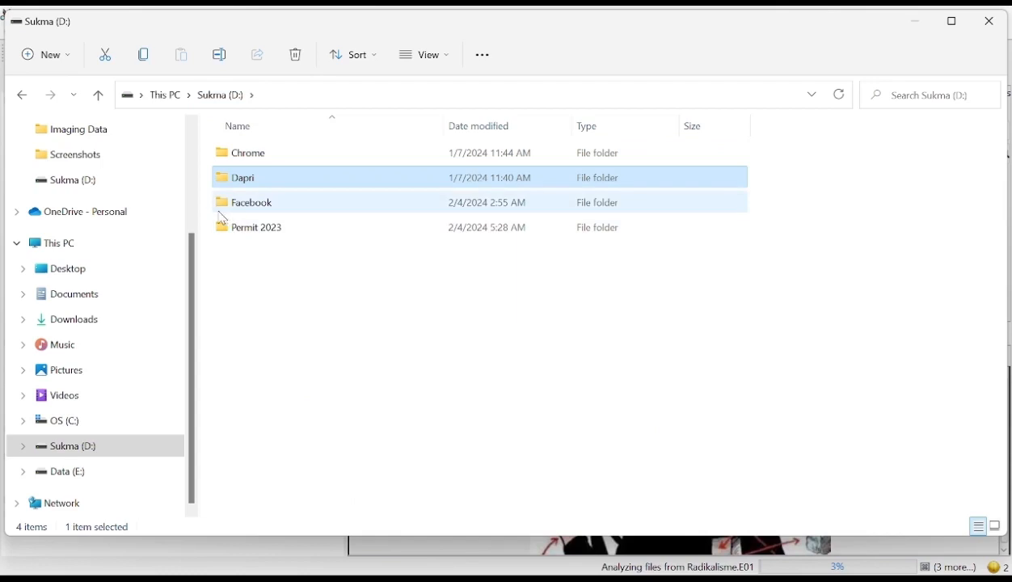
- Check the Permit 2023 folder on drive D: and return to the drive's root
double_click(256, 233)
click(277, 159)
double_click(277, 154)
click(285, 96)
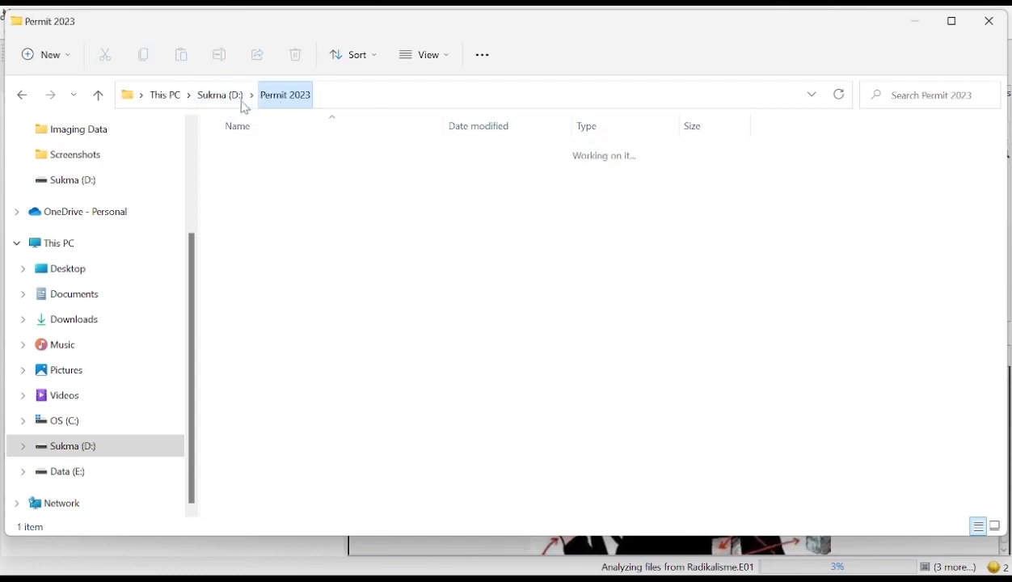
click(231, 103)
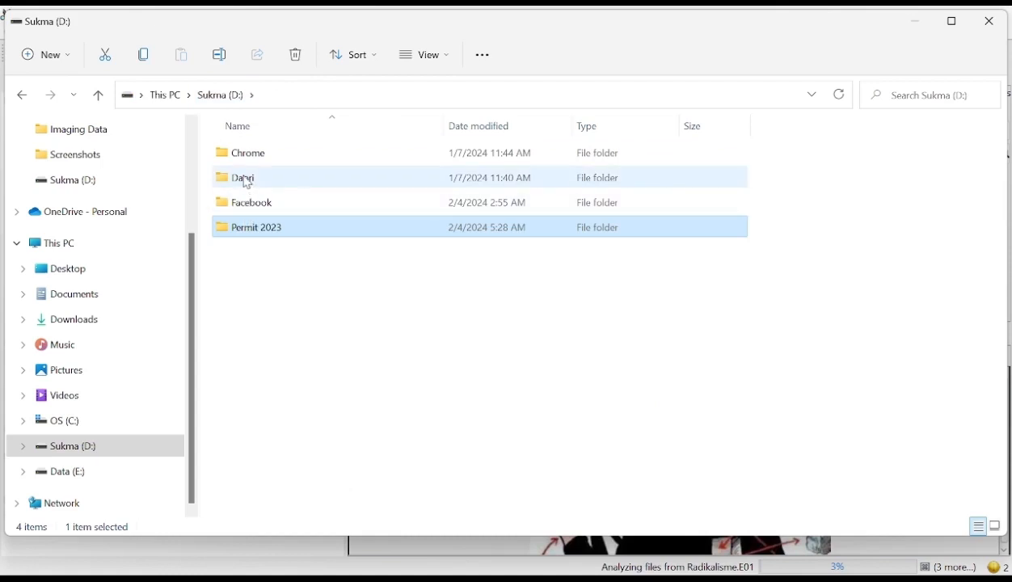
- Open the Dapri folder on drive D:, review its files and select the English-version CV Word document
click(246, 181)
double_click(247, 182)
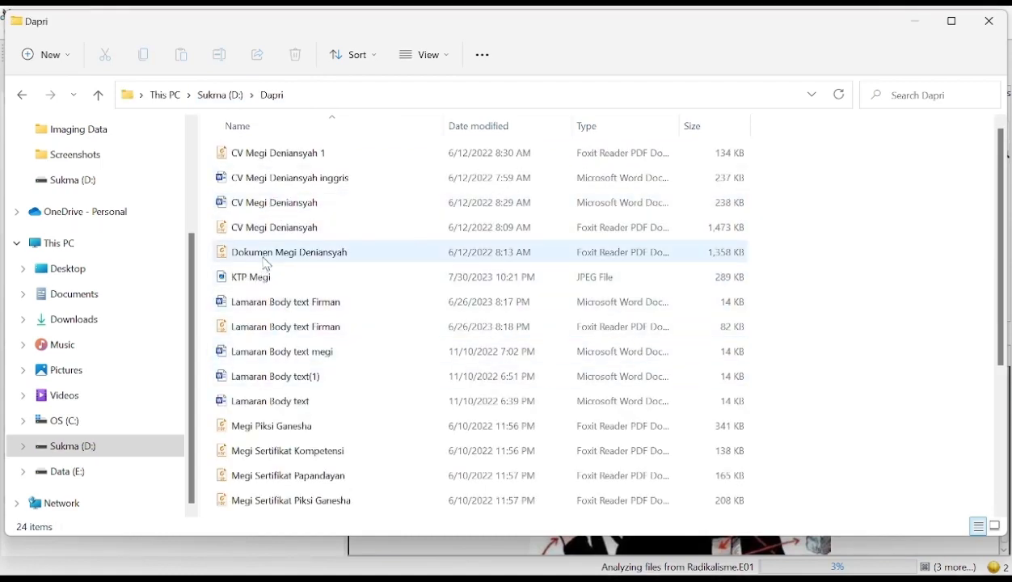
scroll(277, 388, down, 3)
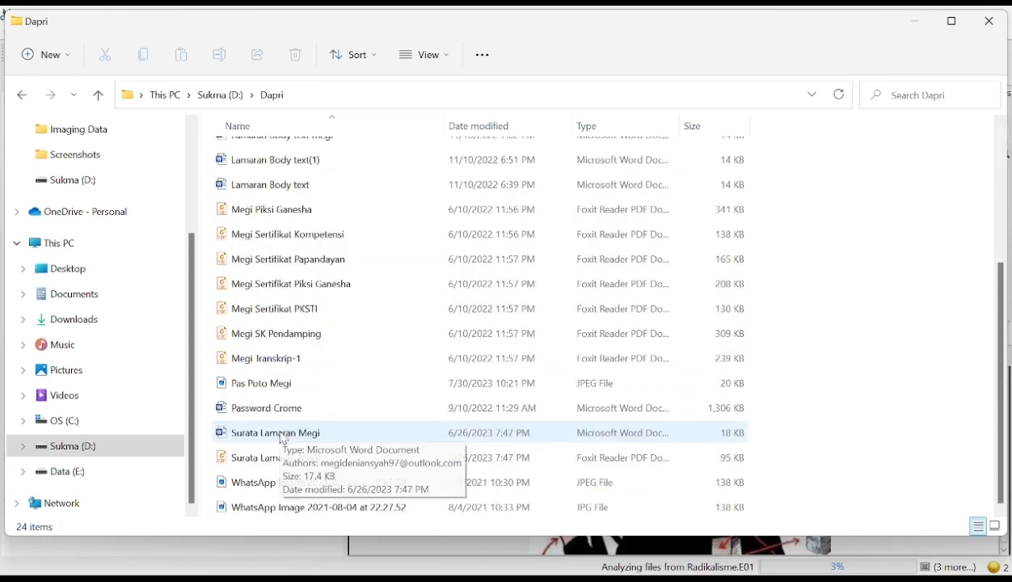
scroll(281, 445, up, 3)
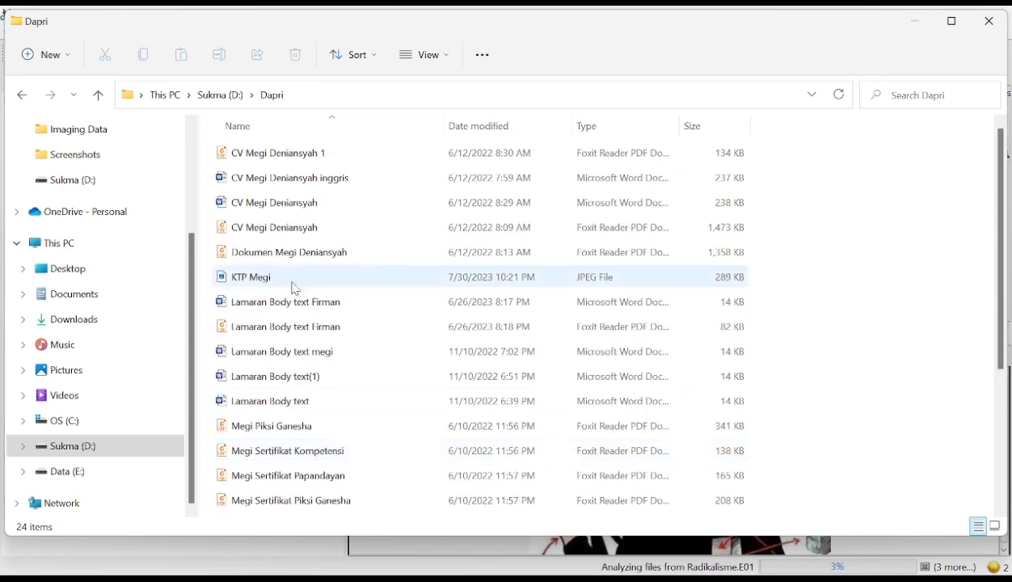
click(300, 186)
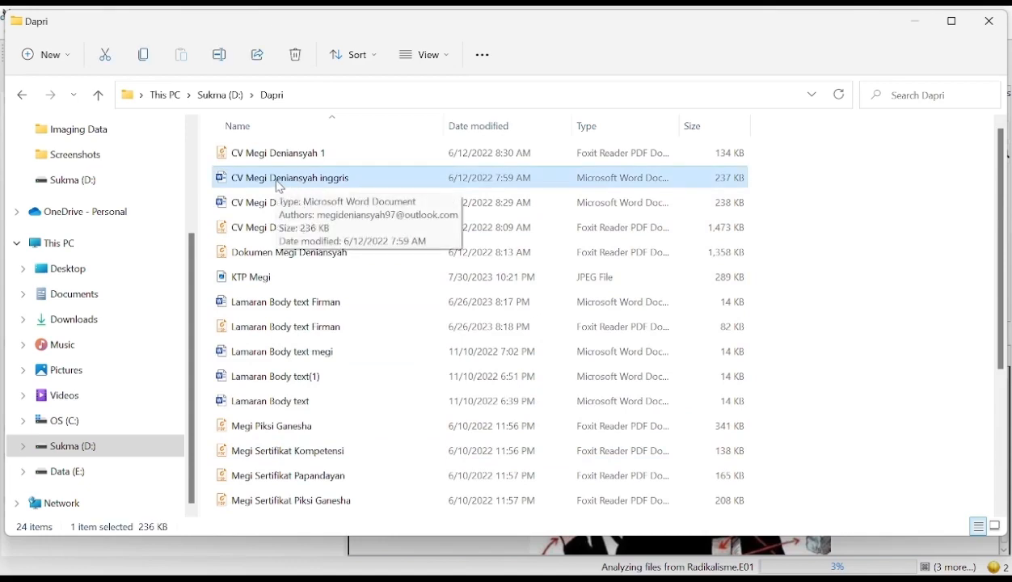
- Switch to Autopsy and select the same English-version CV .docx in the Dapri folder of Radikalisme.E01
click(919, 25)
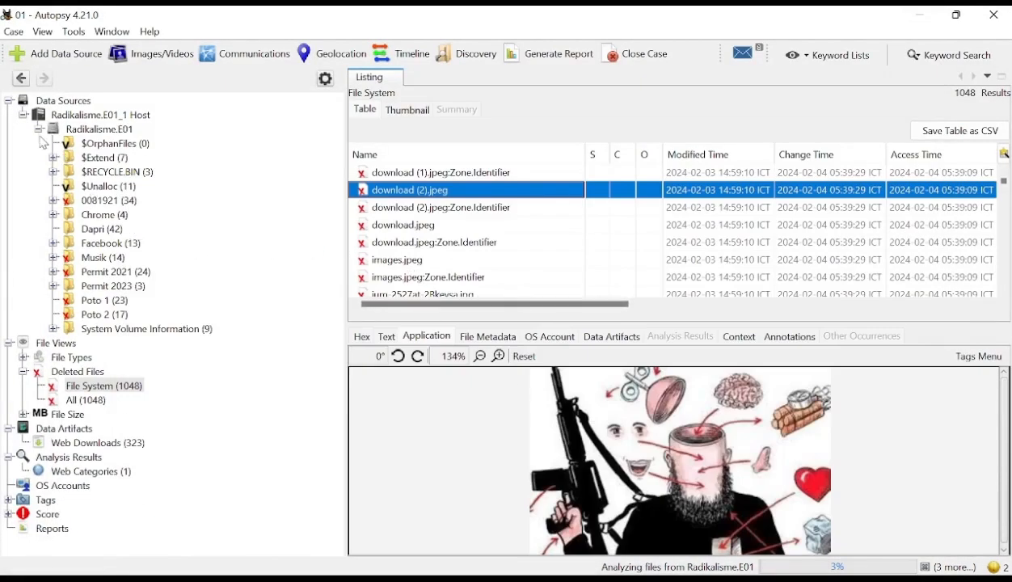
click(96, 131)
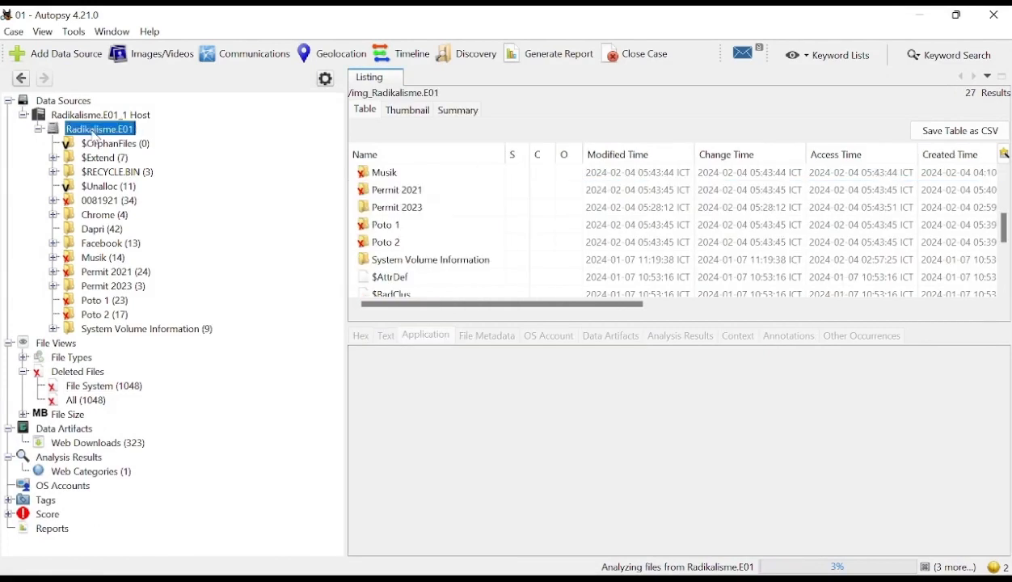
click(96, 232)
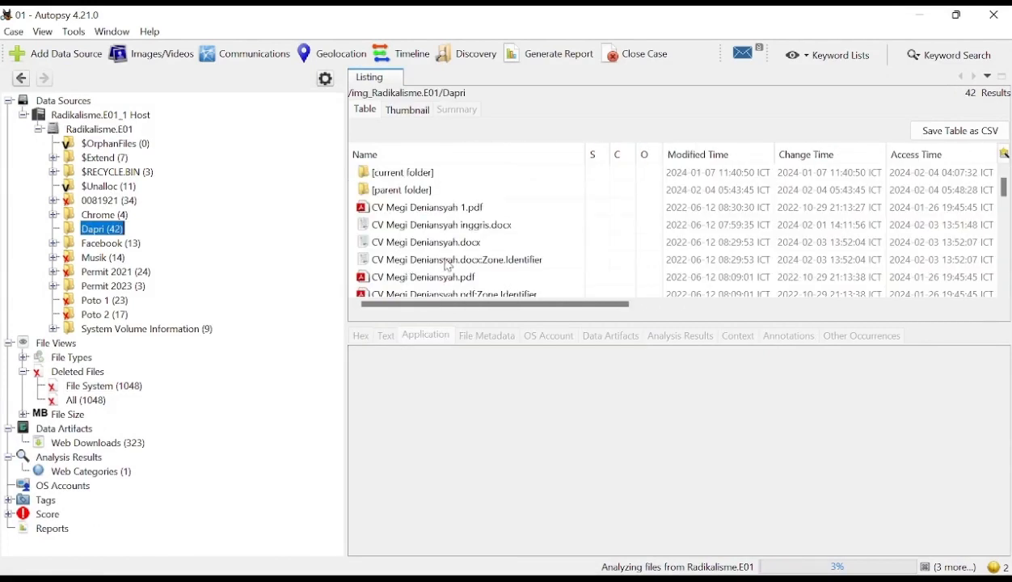
click(477, 229)
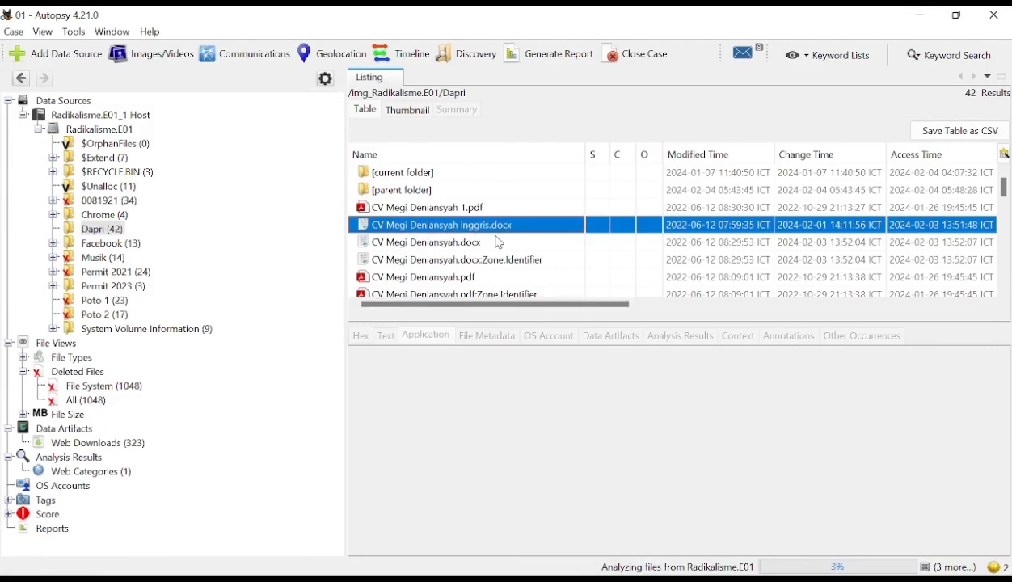
- Search Windows for "hashca", launch HashCalc and move its window to the middle of the screen
mouse_move(375, 566)
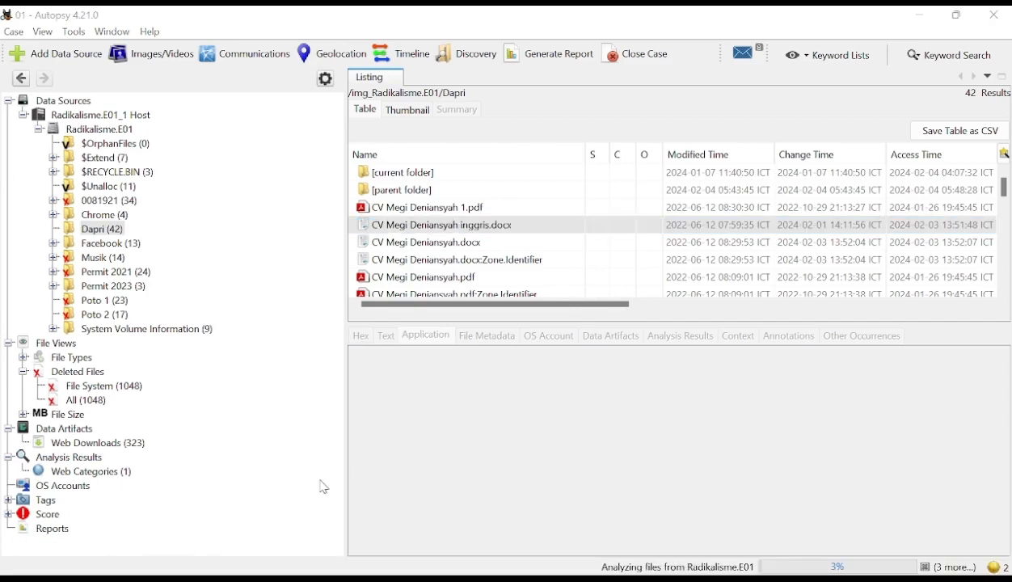
key(super)
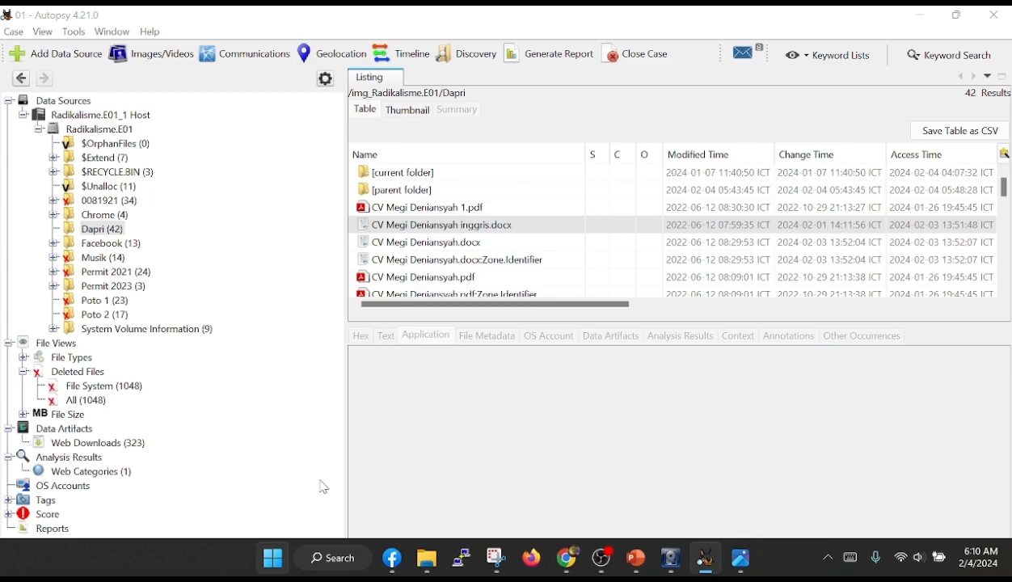
key(super)
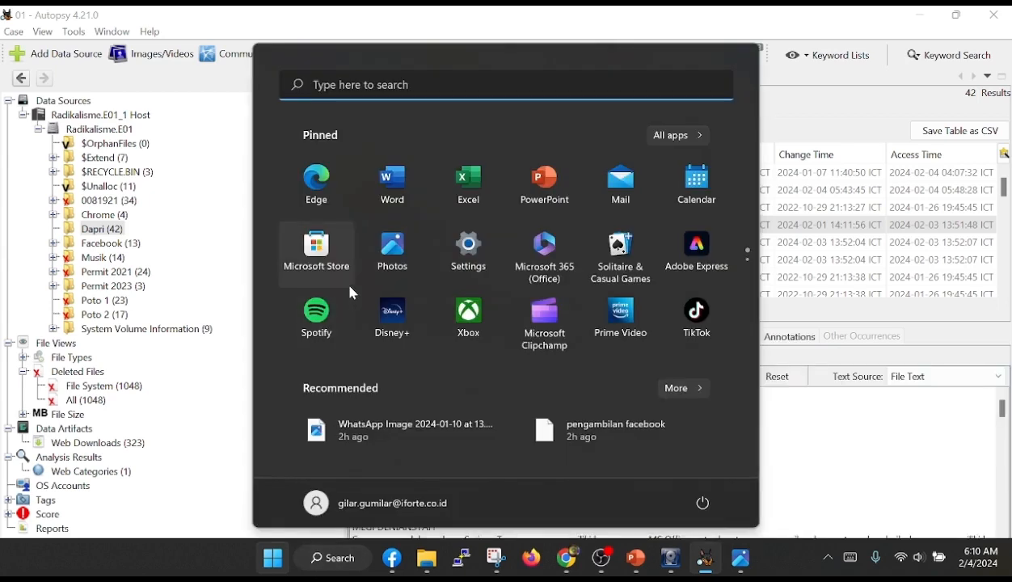
click(358, 83)
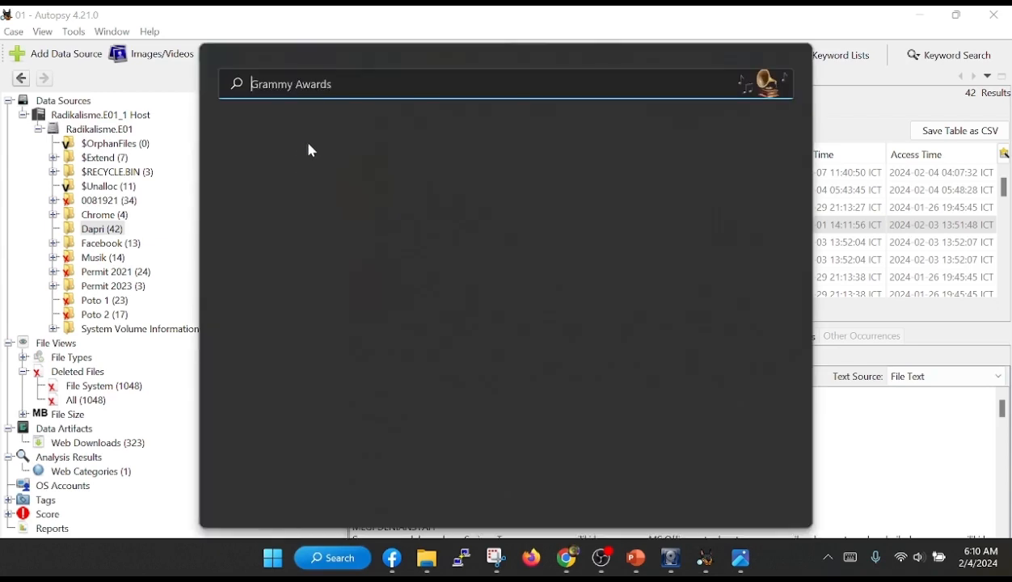
text(hash)
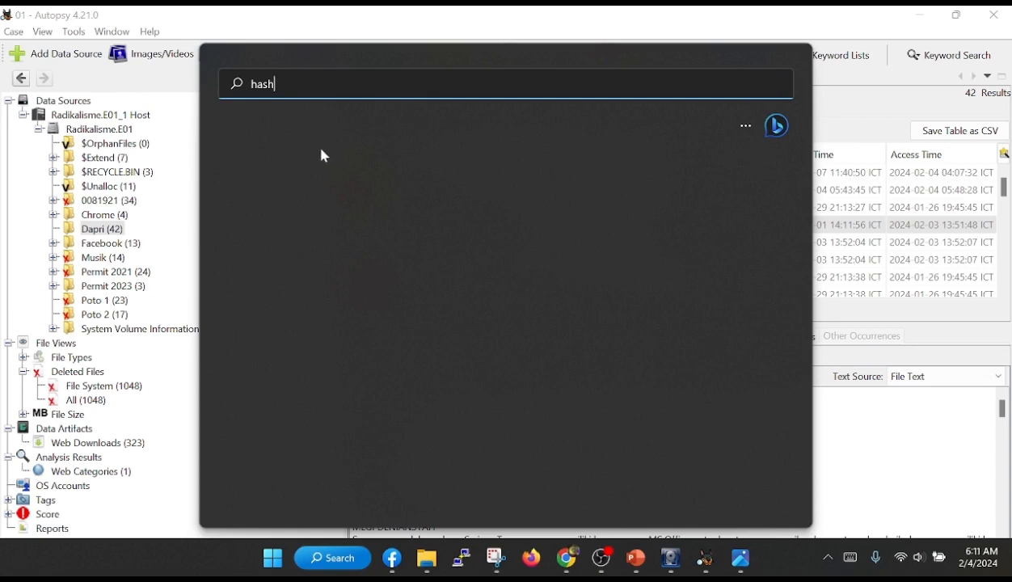
text(calc.exe)
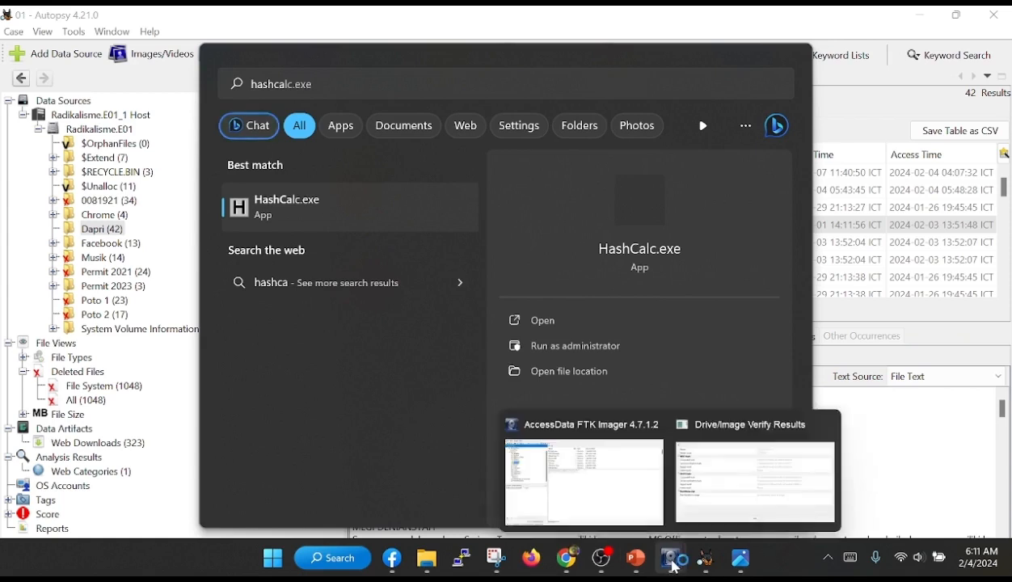
click(672, 557)
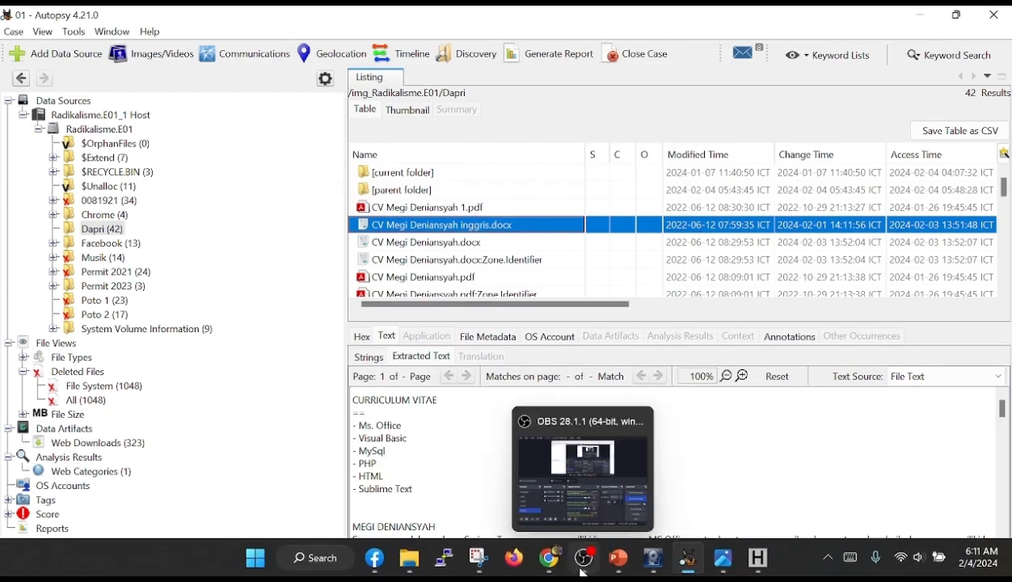
mouse_move(621, 574)
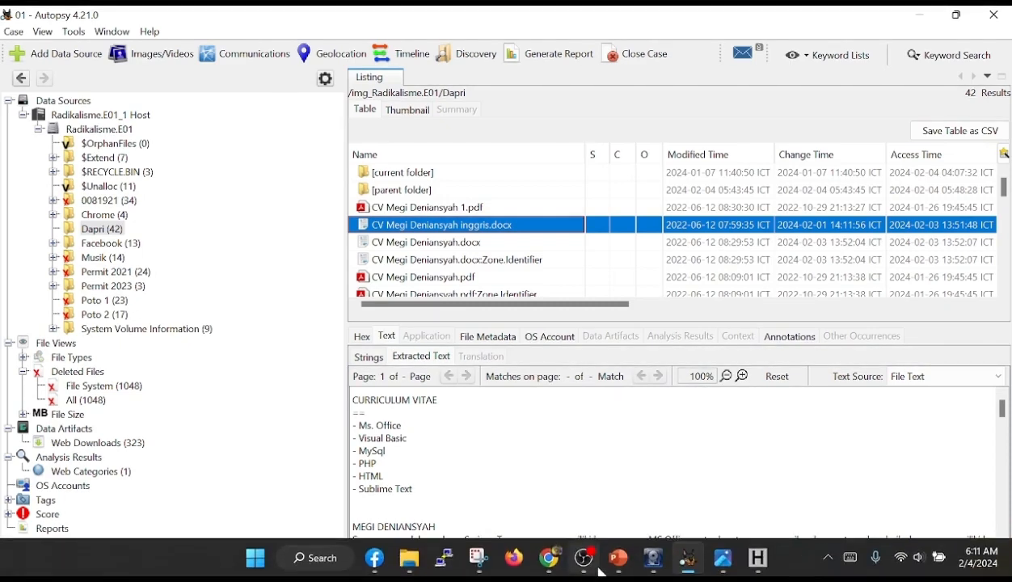
click(620, 570)
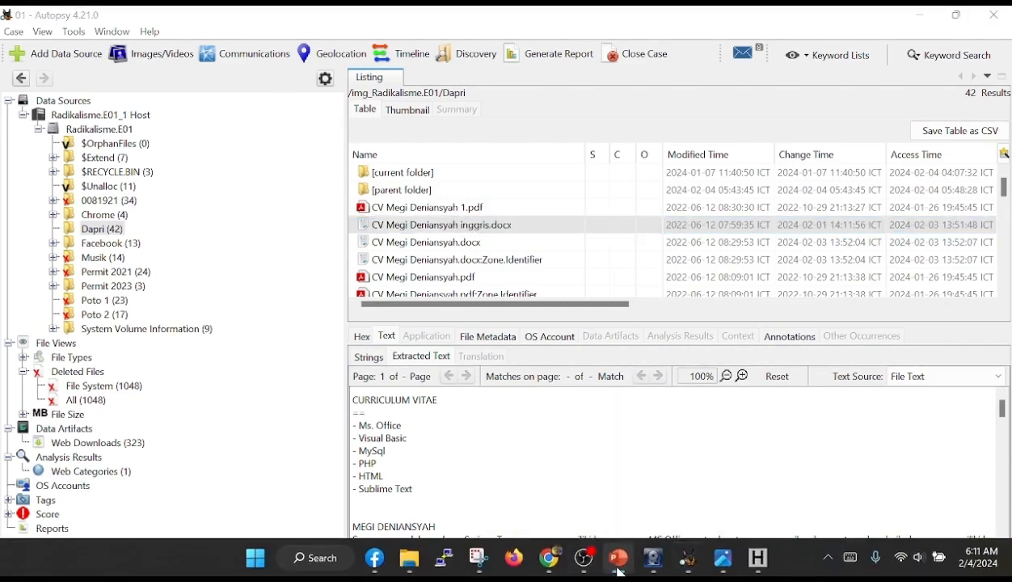
click(758, 558)
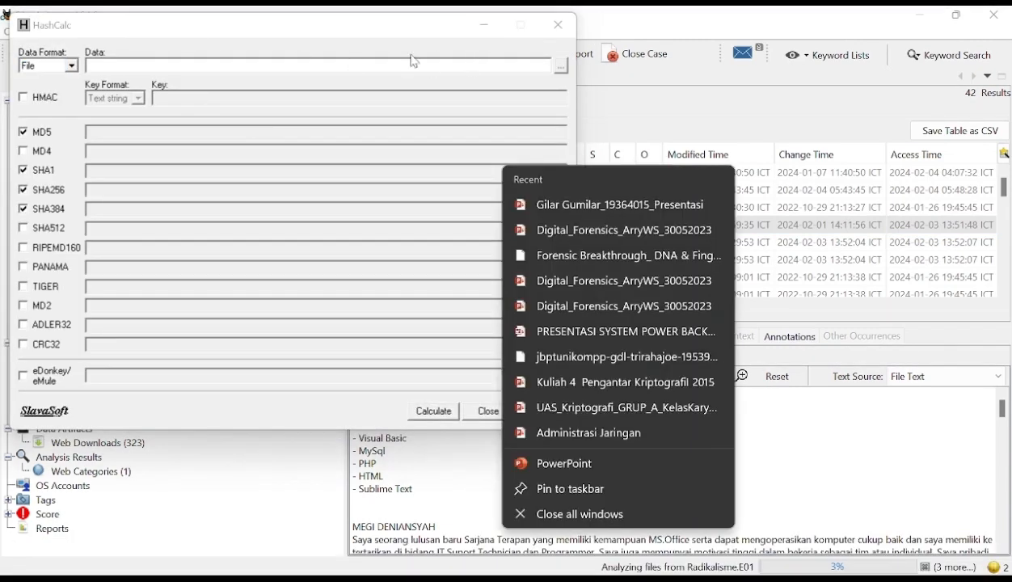
click(378, 29)
drag(385, 37, 625, 54)
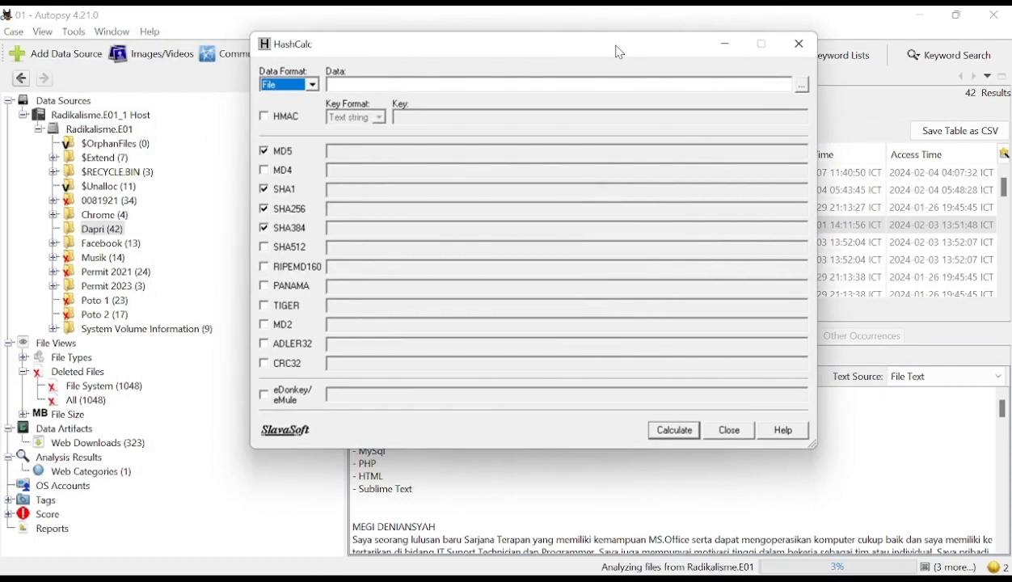
- Load the English-version CV .docx from the Dapri folder on drive D: as the file to hash
click(805, 89)
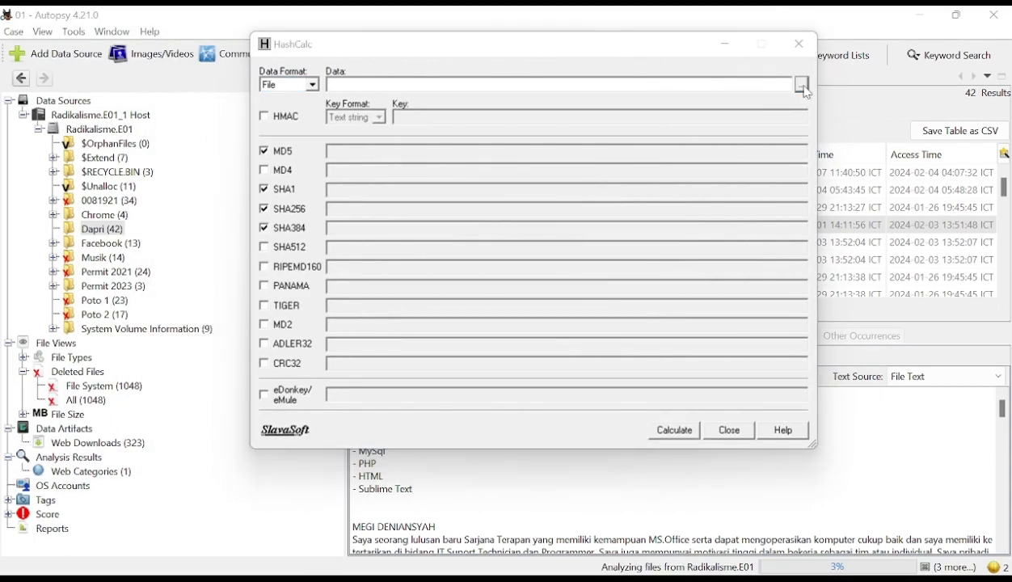
click(575, 171)
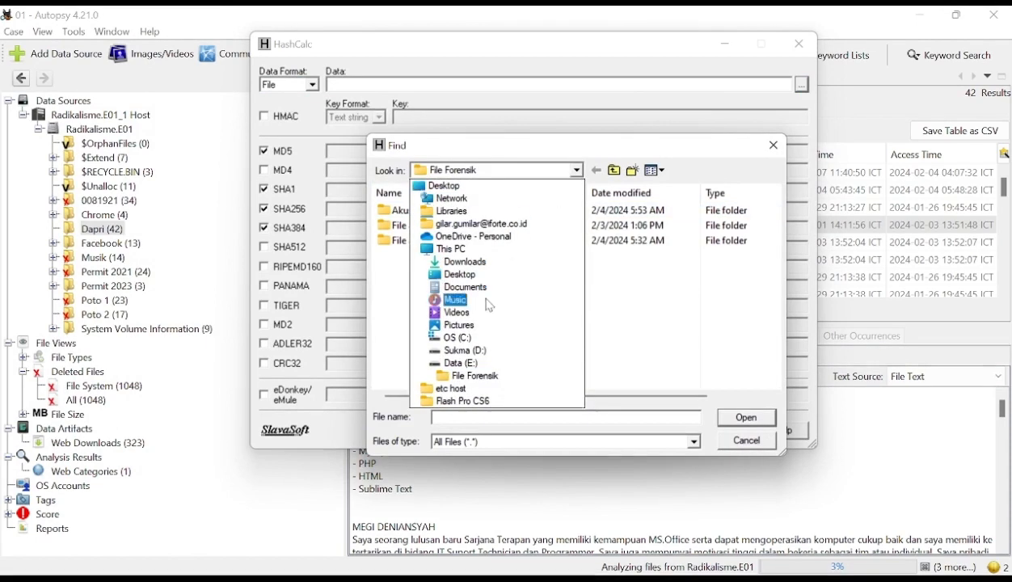
click(465, 355)
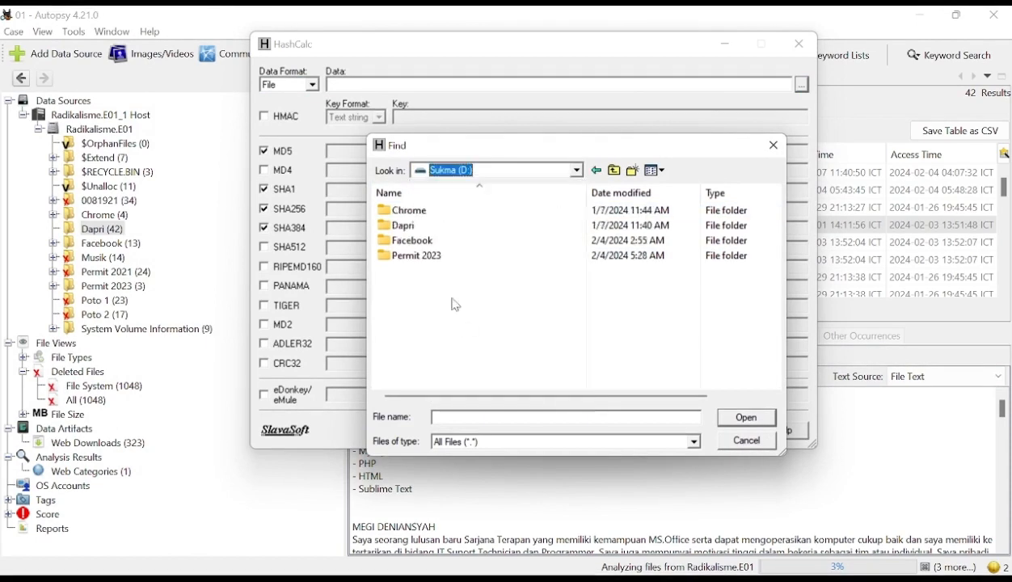
double_click(408, 231)
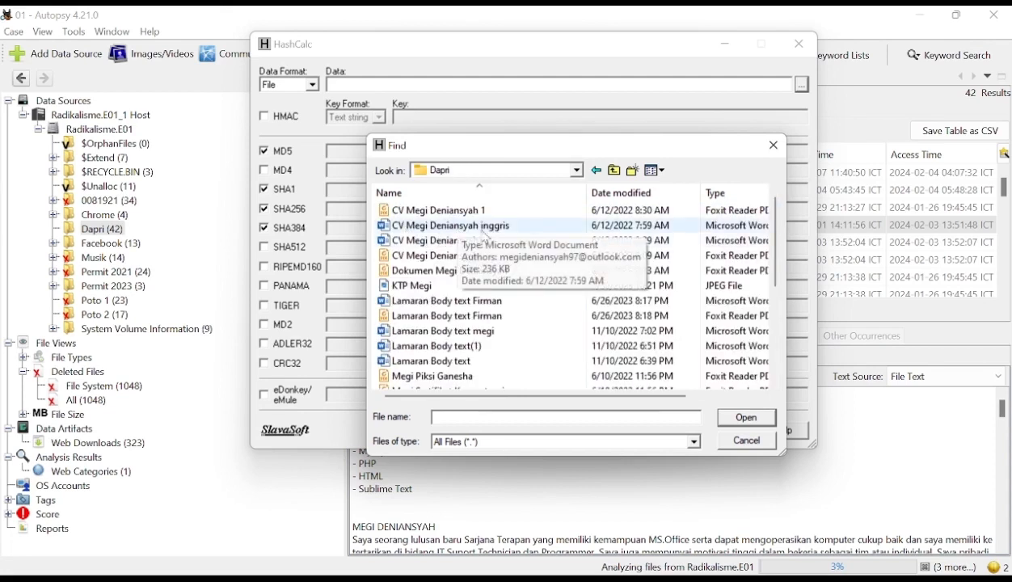
click(457, 227)
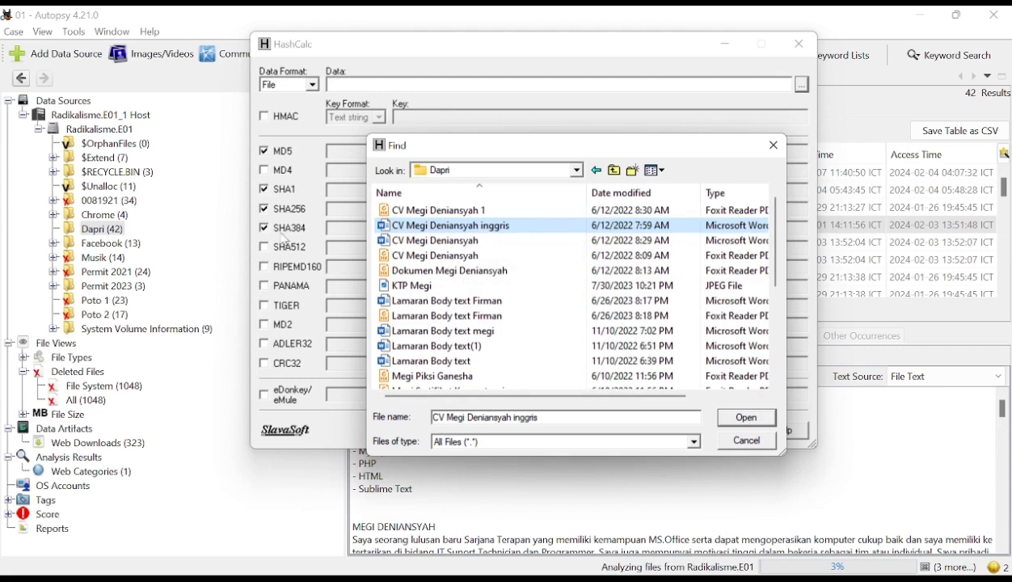
click(726, 416)
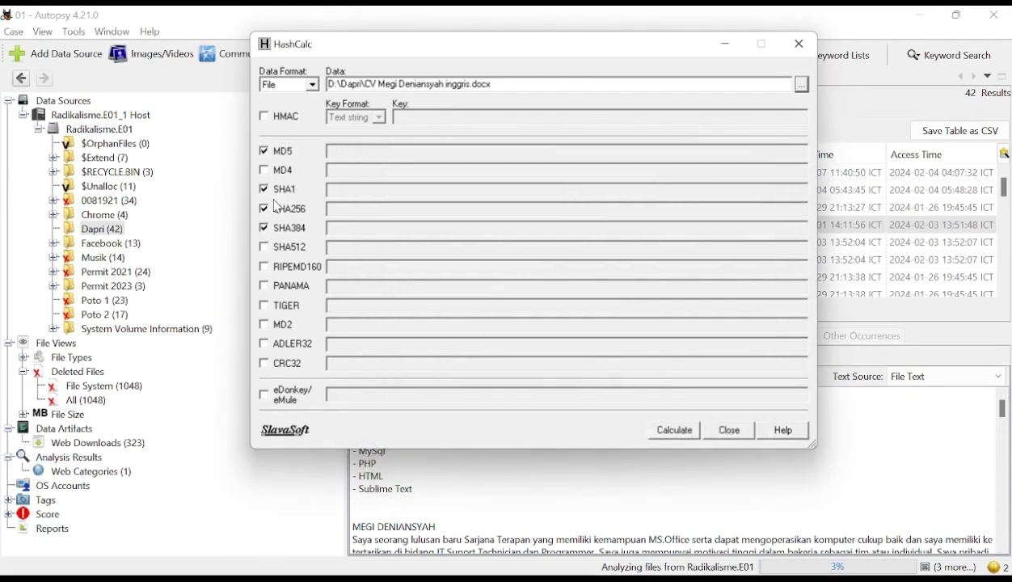
- Include SHA512, calculate the CV file's MD5, SHA1, SHA256, SHA384 and SHA512 hashes, and highlight its file path
click(266, 250)
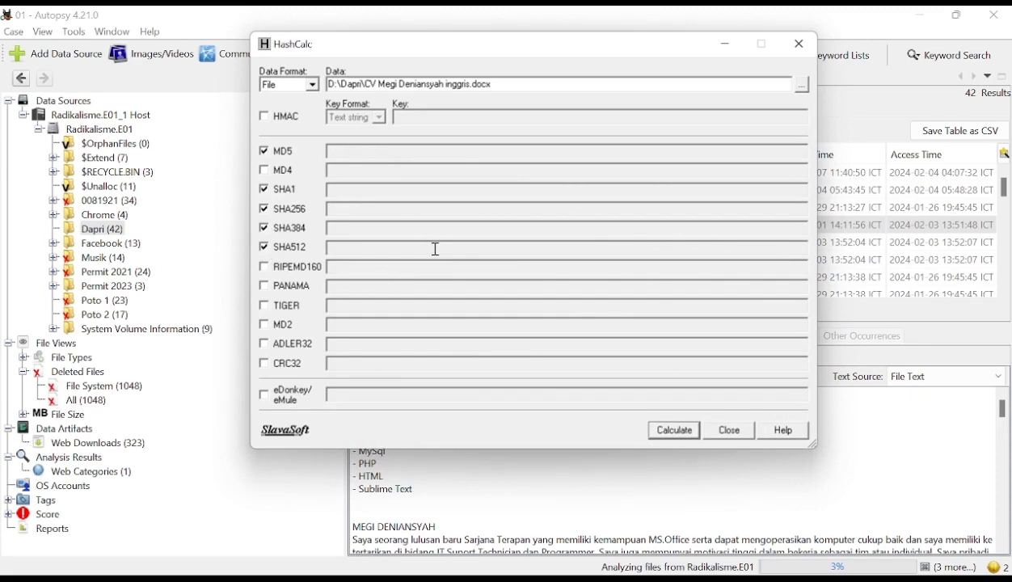
click(676, 437)
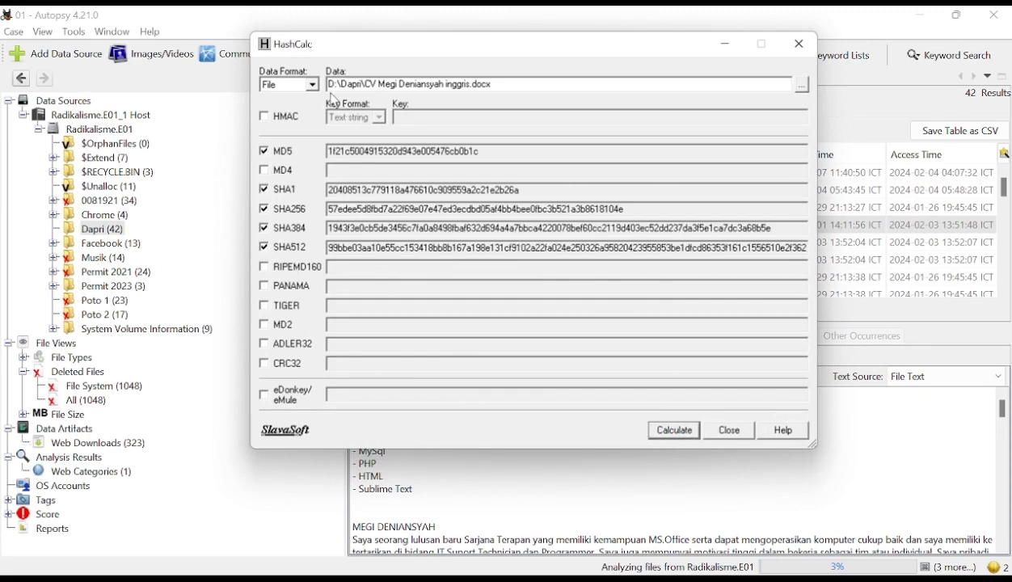
drag(504, 84, 328, 91)
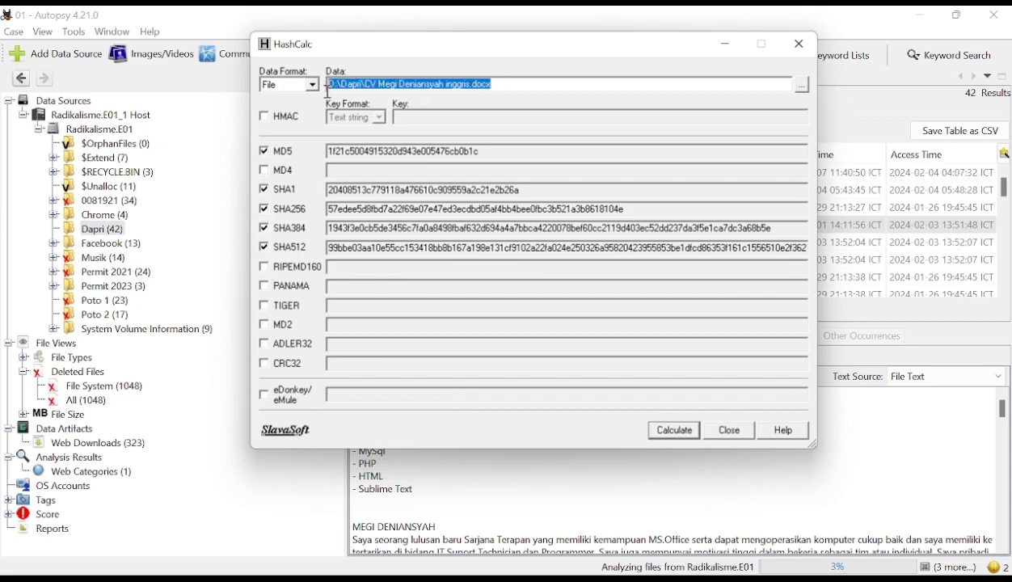
- Move HashCalc aside, switch to Autopsy, and extract the English-version CV .docx from the Dapri folder into the case's Export folder
click(524, 87)
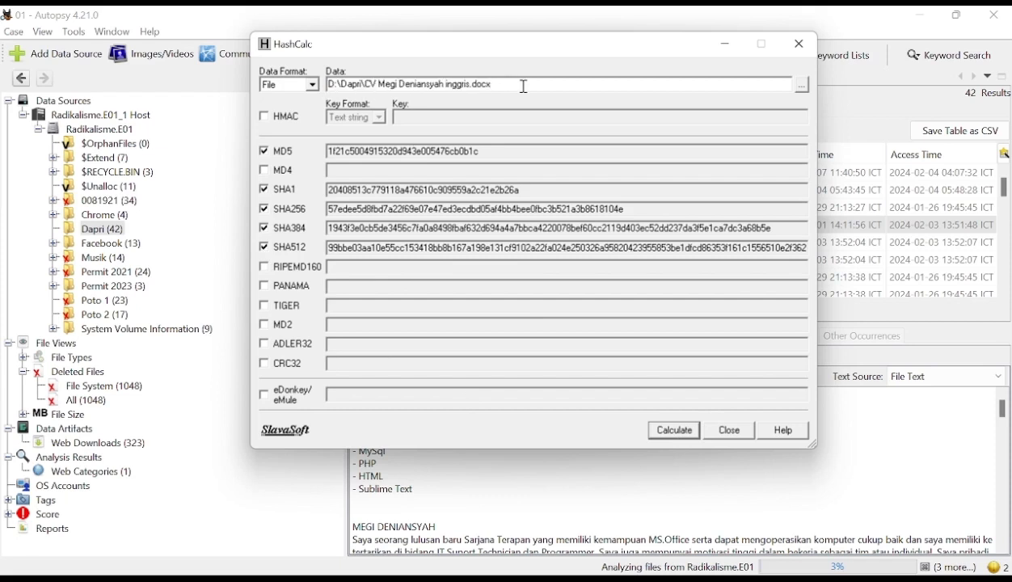
drag(370, 50, 174, 29)
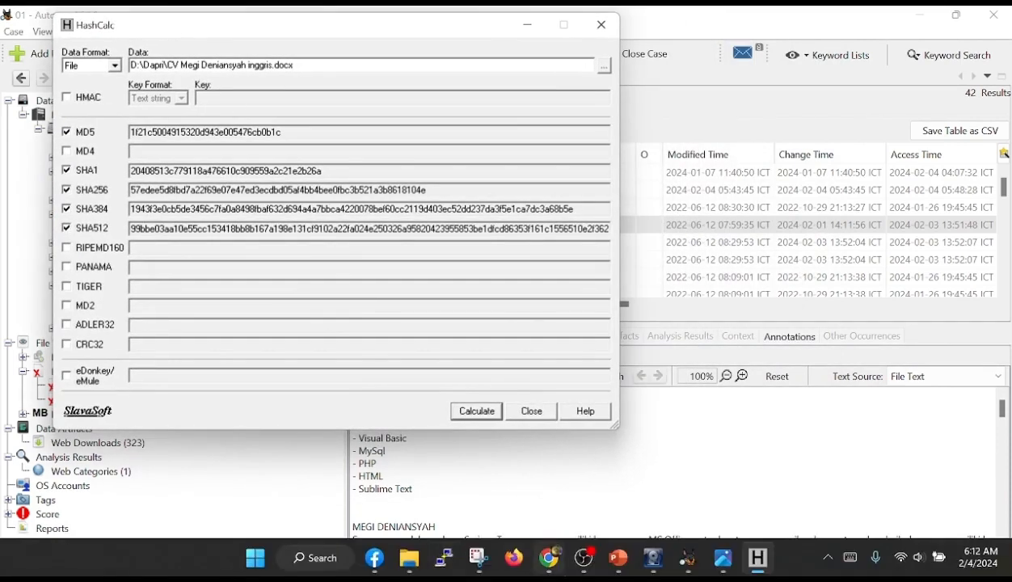
click(789, 423)
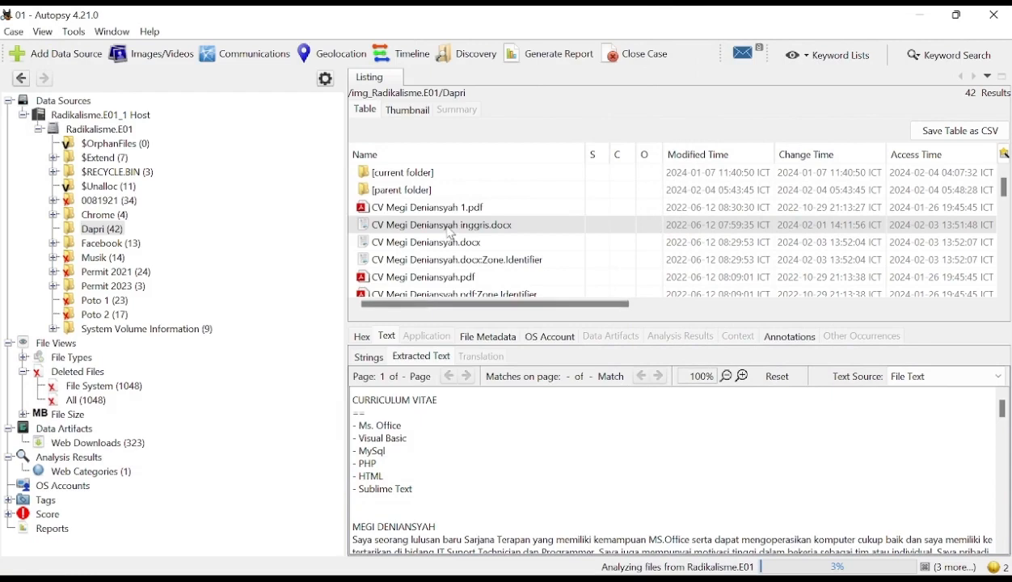
right_click(452, 232)
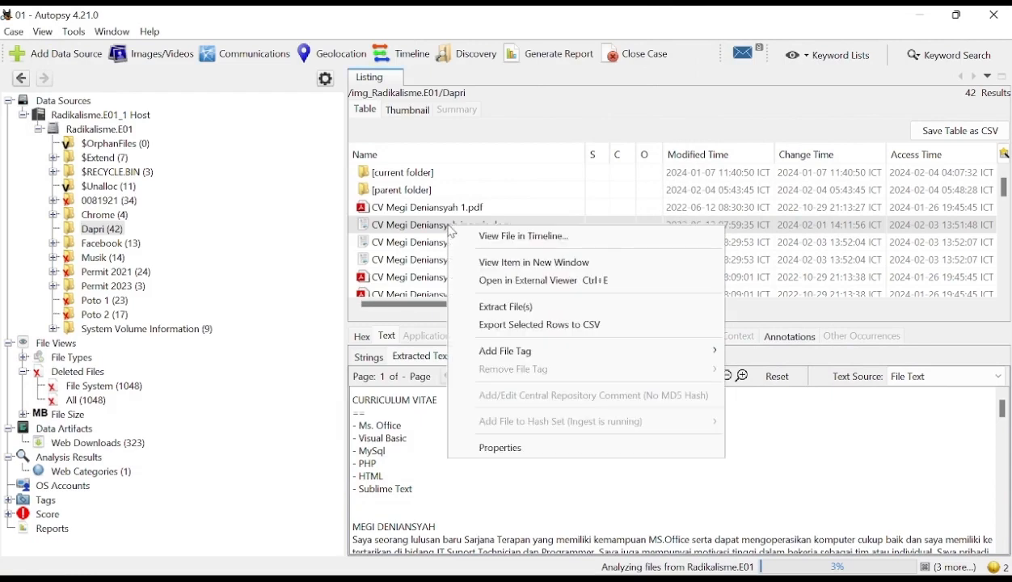
click(507, 318)
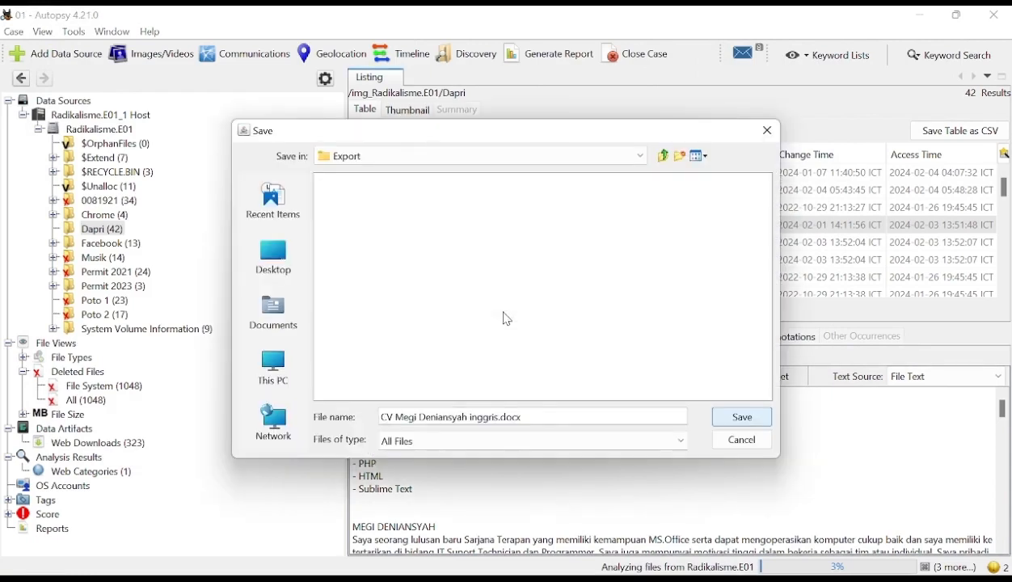
click(743, 418)
click(579, 339)
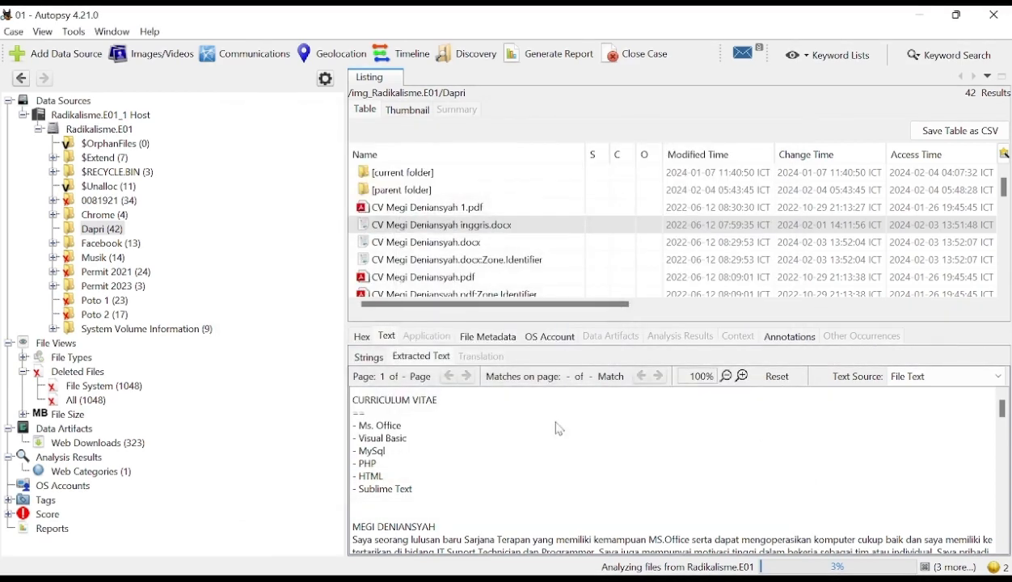
- Switch to File Explorer, locate the extracted English-version CV in E:\Analisa Forensik\01\Export, and minimize the window
mouse_move(534, 574)
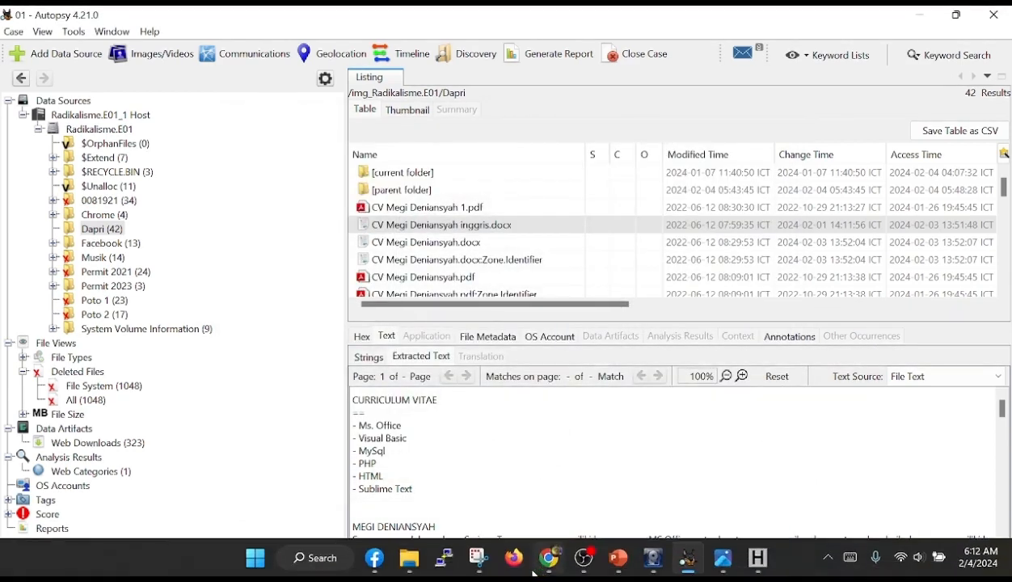
click(409, 558)
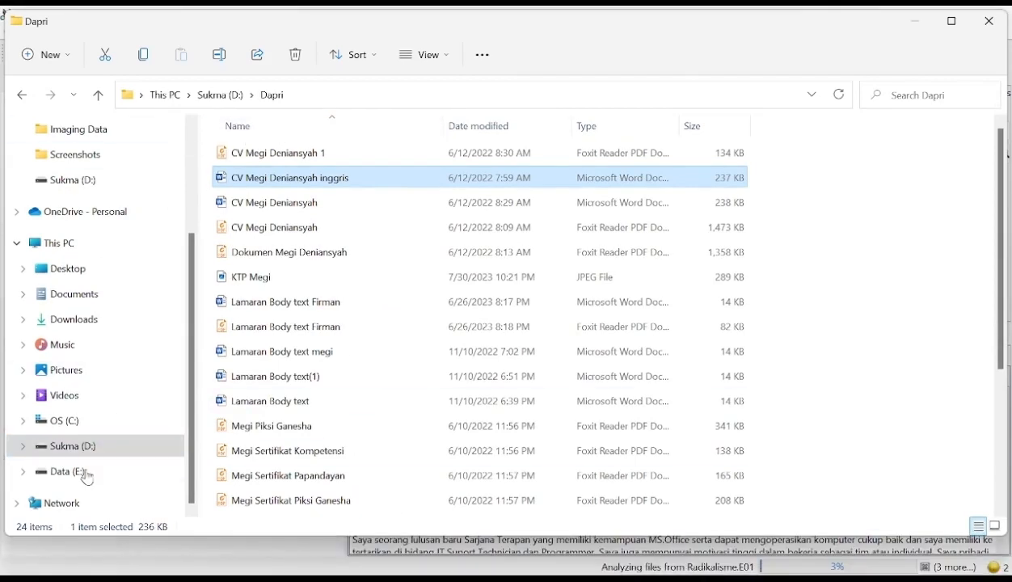
click(73, 472)
double_click(261, 159)
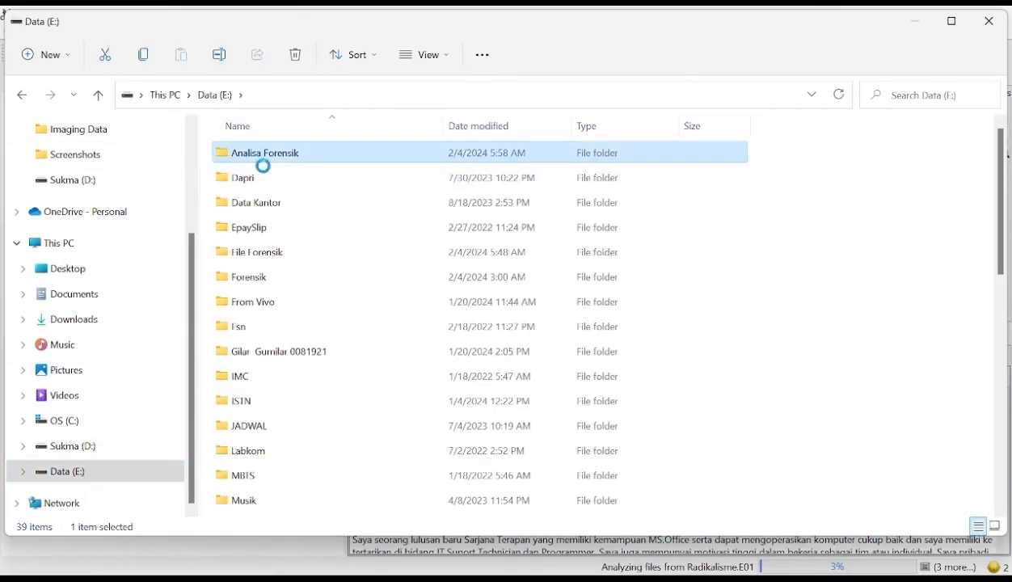
click(243, 153)
double_click(243, 153)
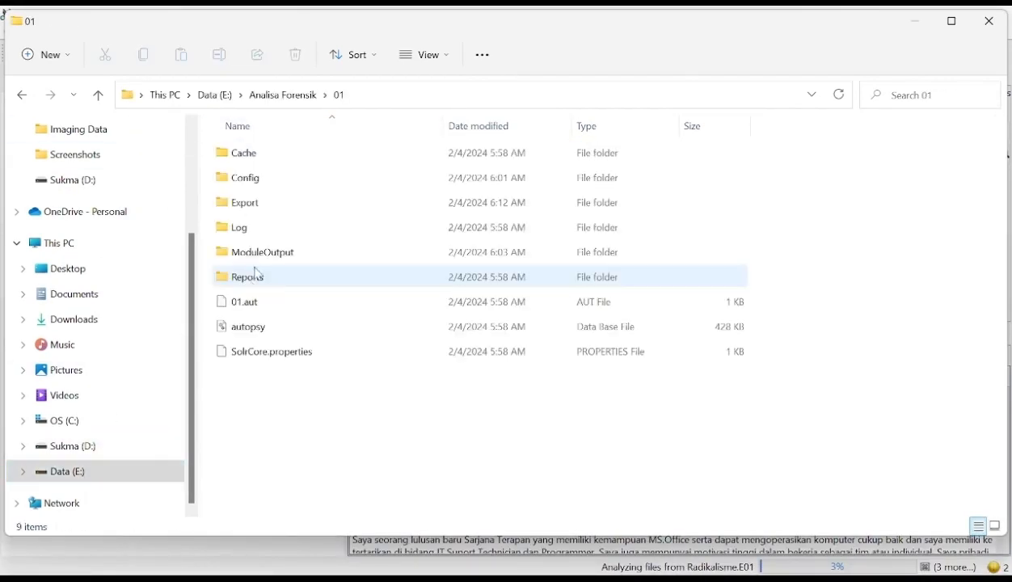
double_click(256, 207)
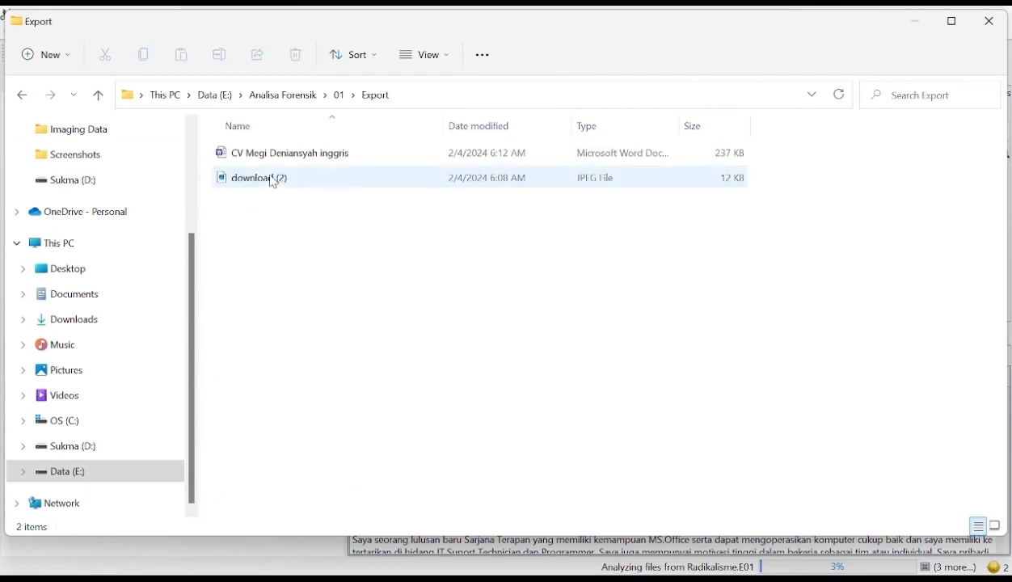
mouse_move(278, 163)
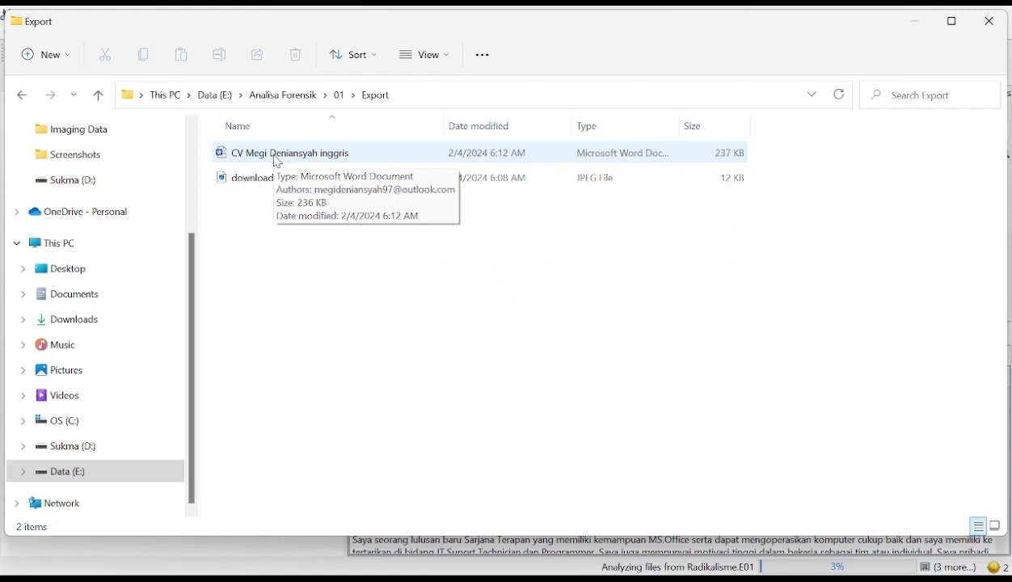
click(277, 162)
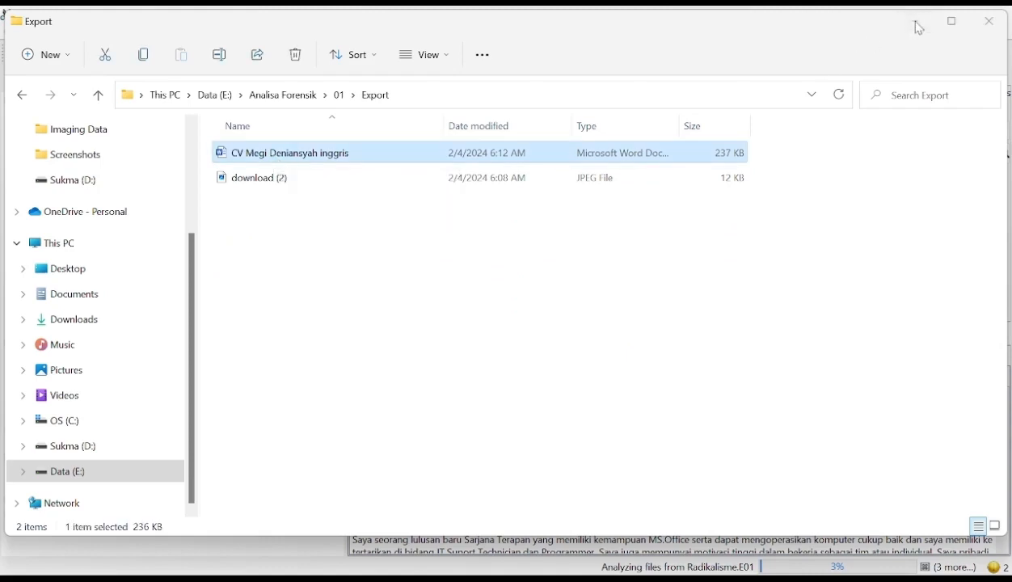
click(918, 23)
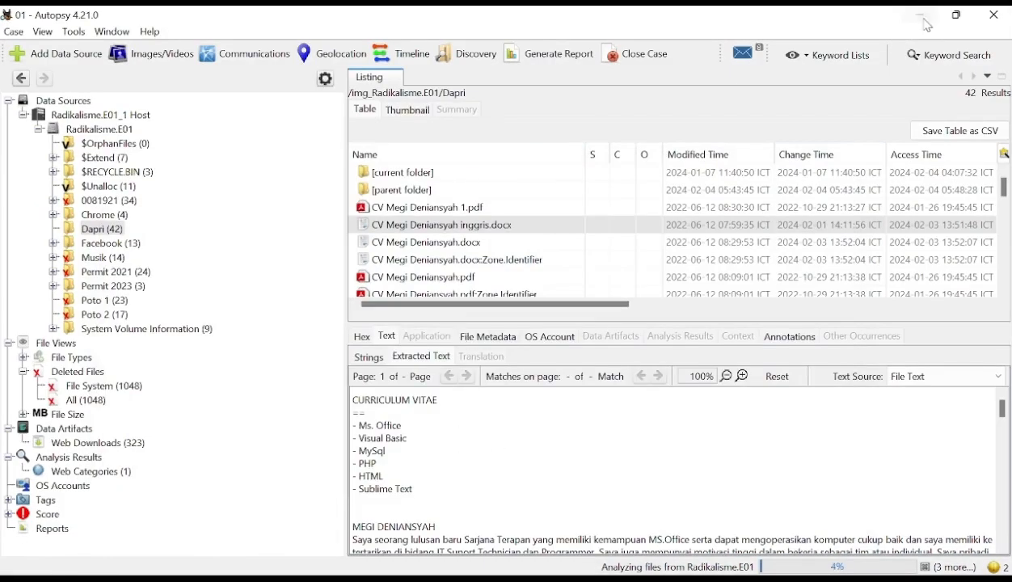
- Search Windows for "hashcal", launch a second HashCalc instance, and arrange both HashCalc windows so they can be seen together
click(652, 559)
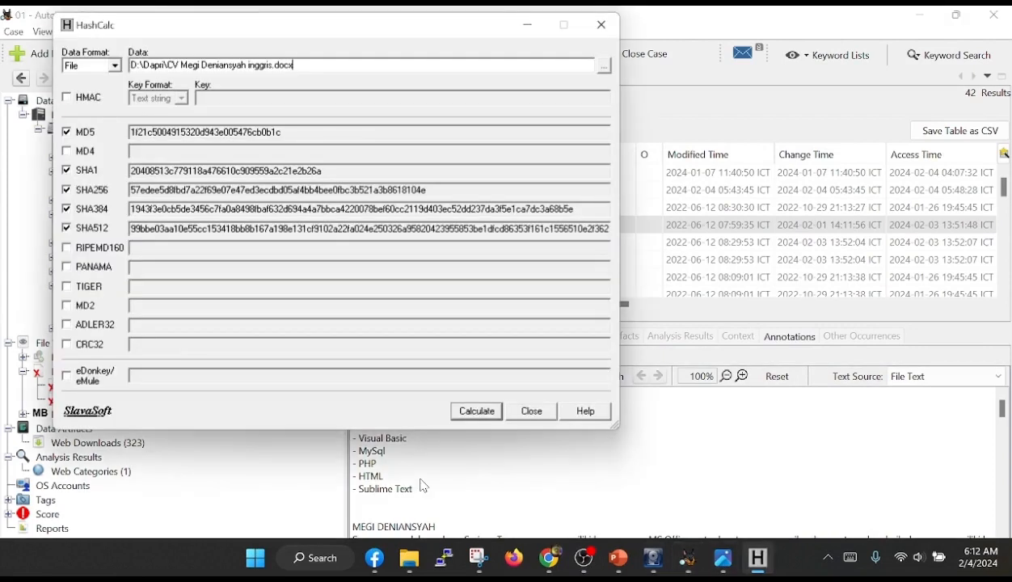
click(257, 562)
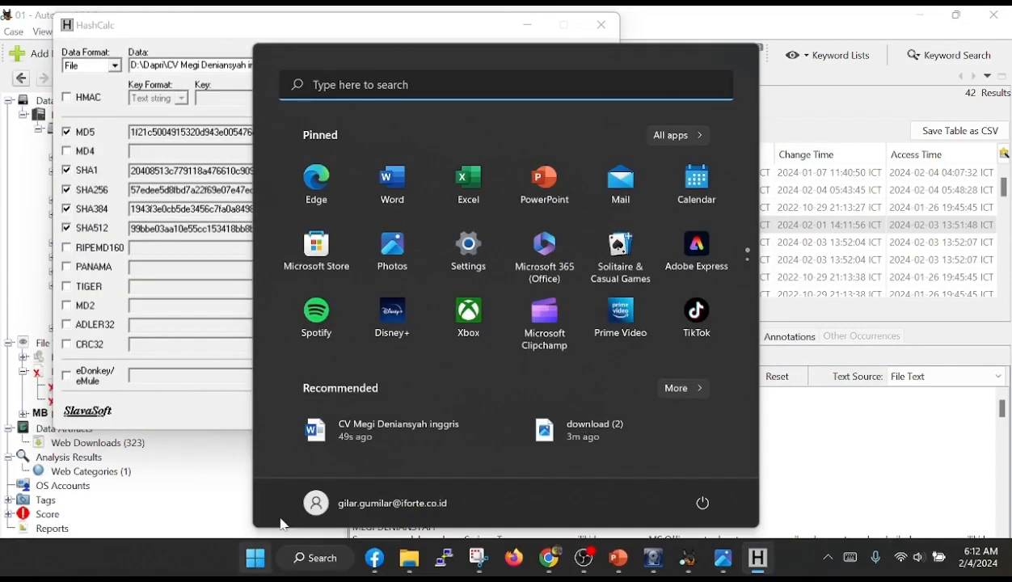
text(has)
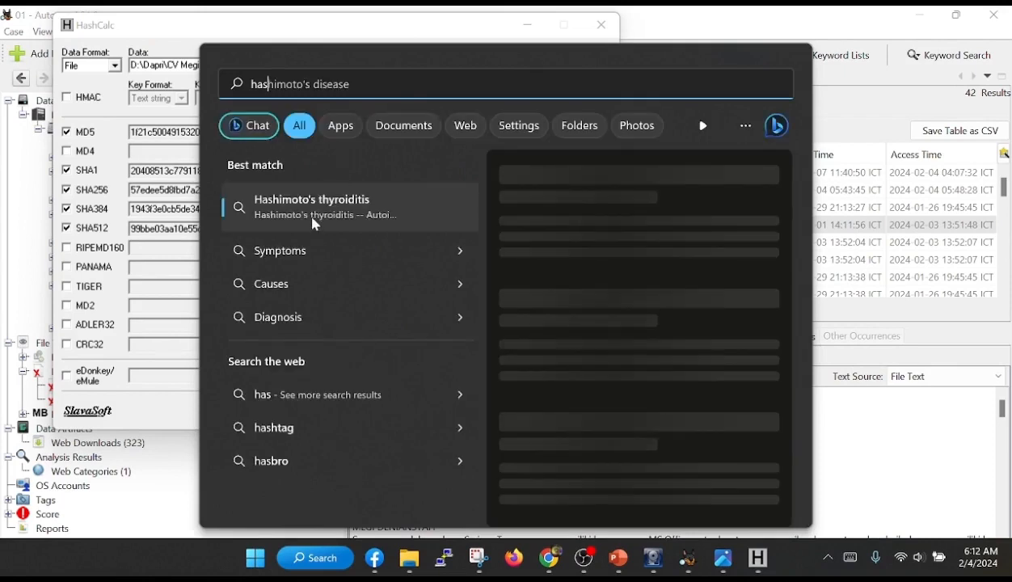
text(hcal)
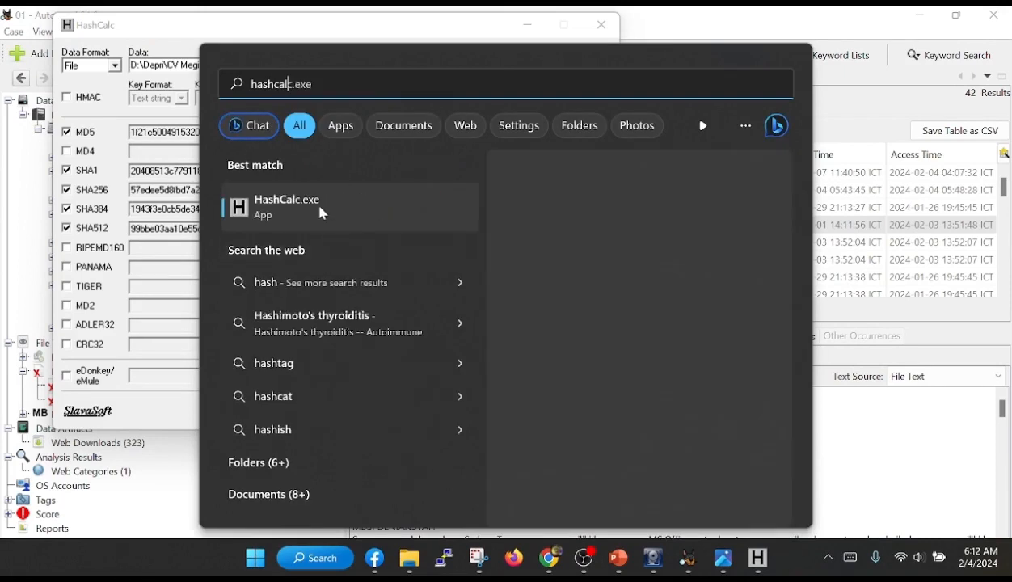
click(324, 209)
drag(212, 29, 529, 192)
mouse_move(289, 30)
mouse_down()
mouse_move(274, 21)
mouse_move(281, 30)
mouse_up()
click(682, 192)
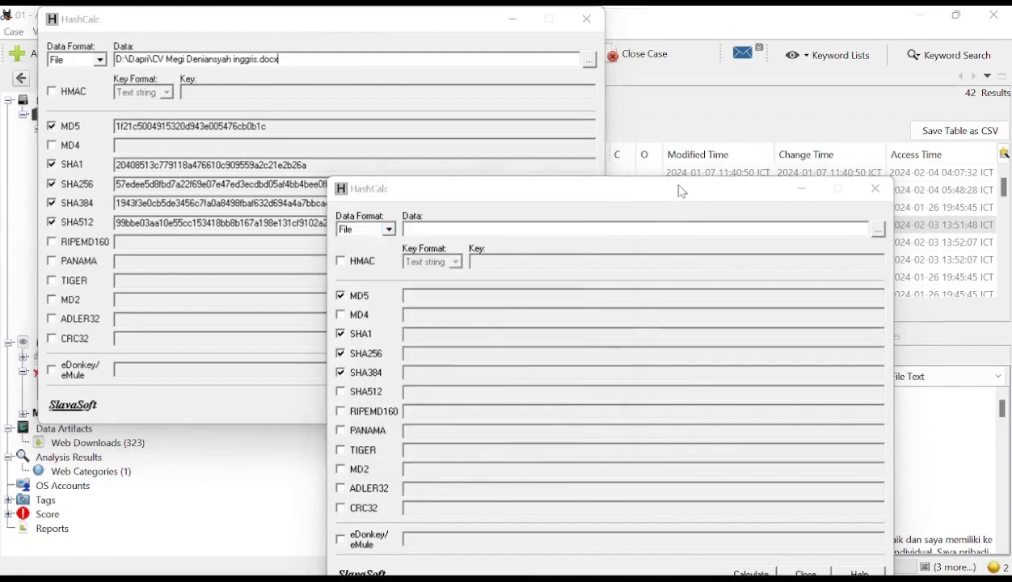
- Load the extracted English-version CV .docx from E:\Analisa Forensik\01\Export as the file to hash in the second HashCalc
click(878, 231)
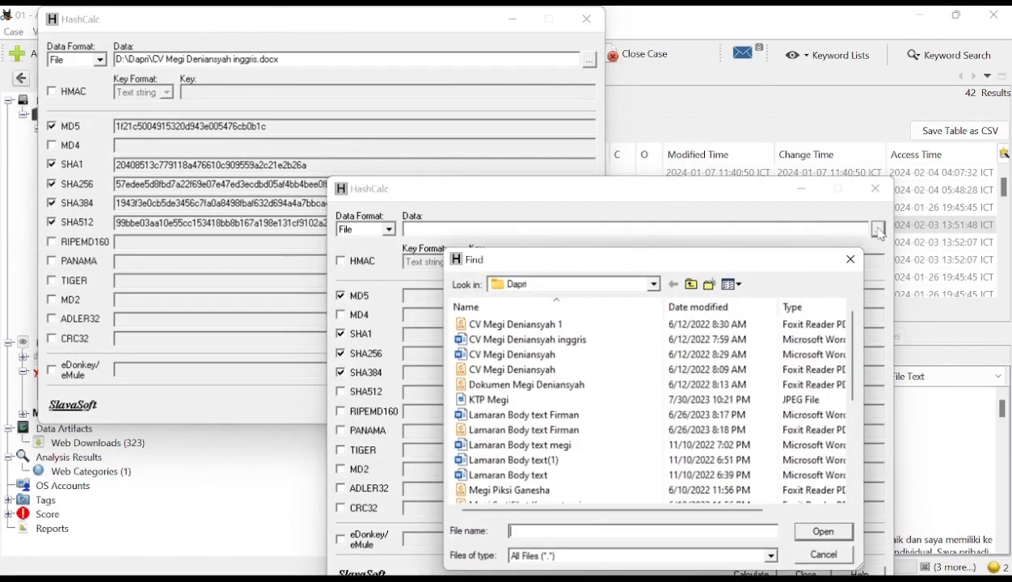
click(692, 285)
click(692, 286)
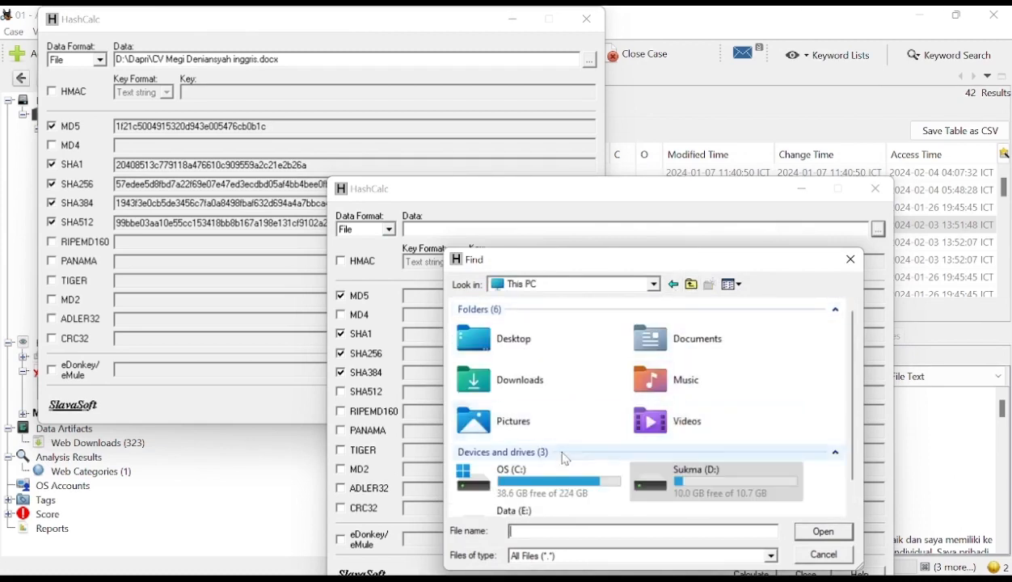
scroll(687, 481, down, 1)
double_click(582, 488)
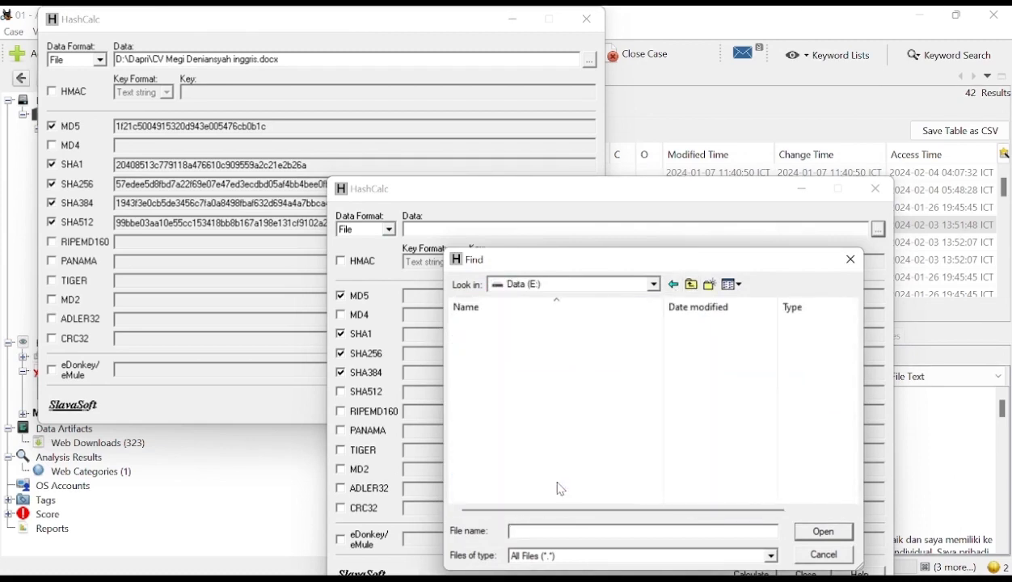
double_click(543, 326)
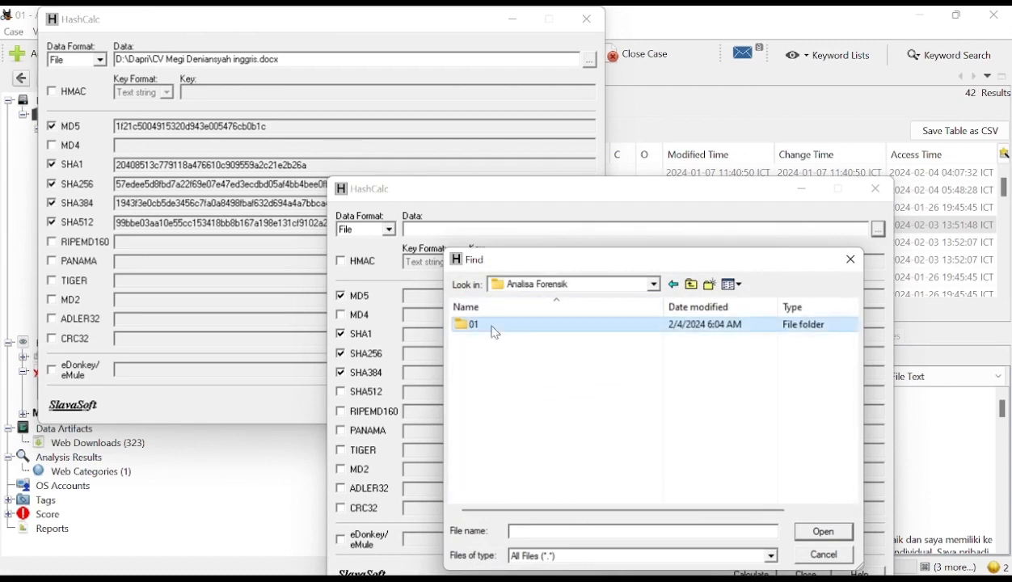
double_click(524, 327)
double_click(499, 360)
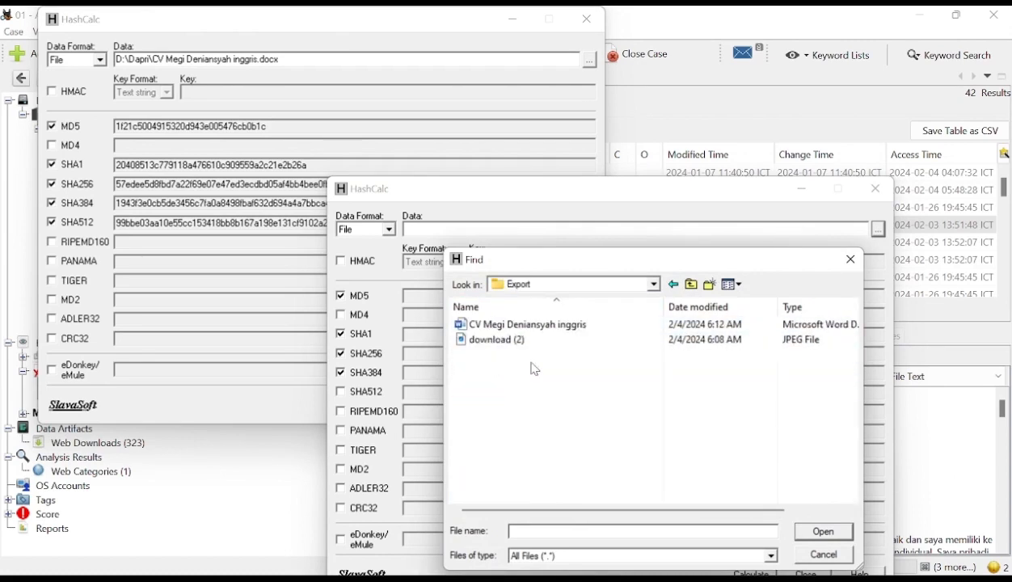
click(529, 327)
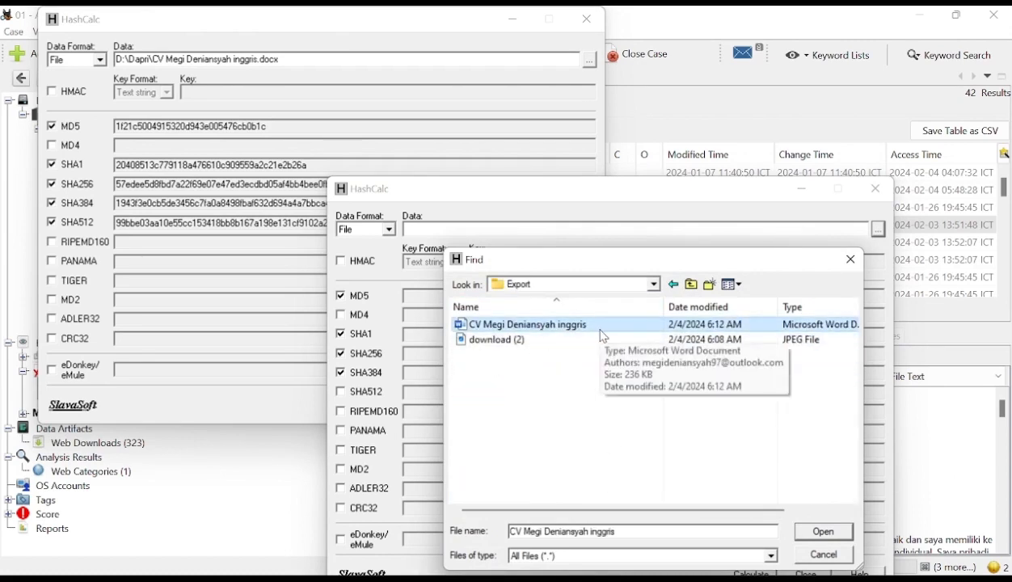
click(824, 532)
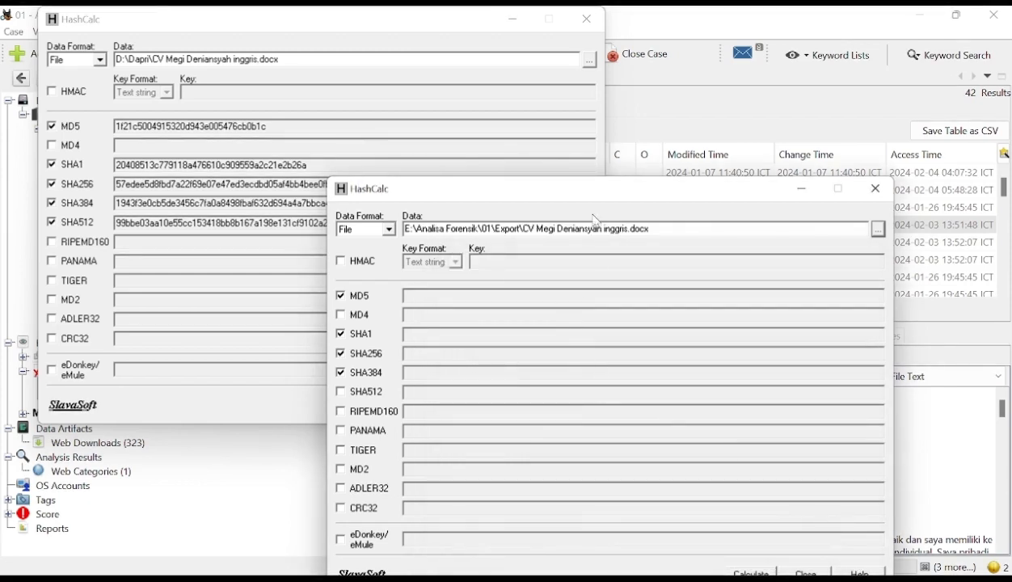
- Place the second HashCalc beside the first and compare the file paths of the original and extracted CV
drag(591, 207, 658, 63)
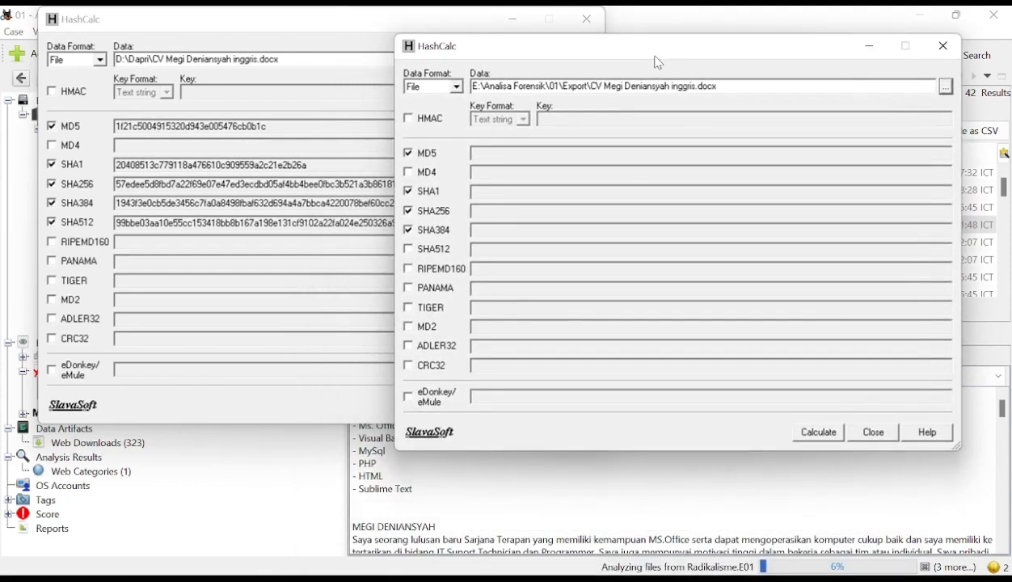
drag(293, 57, 113, 58)
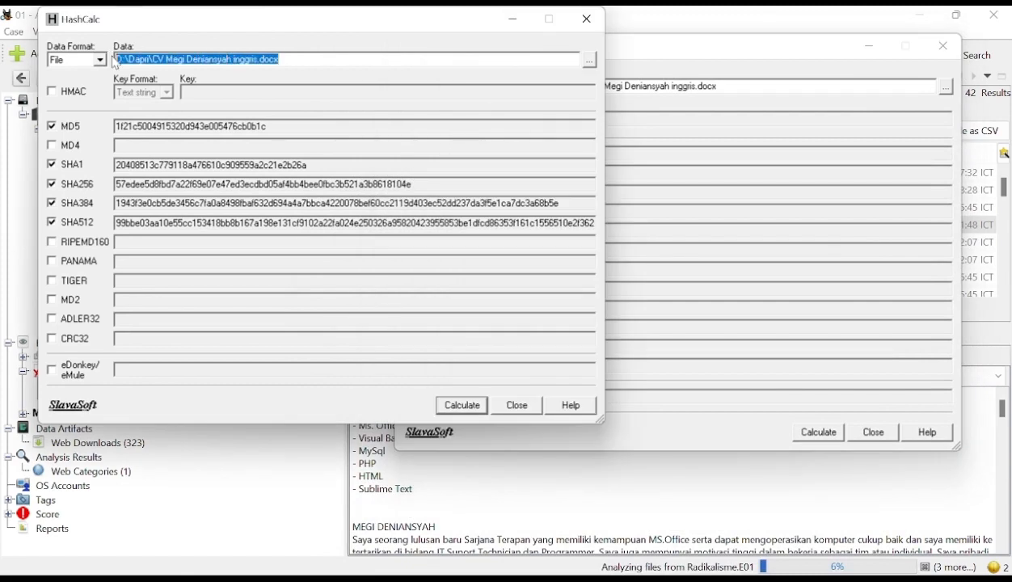
click(725, 93)
drag(749, 89, 467, 88)
click(227, 41)
drag(307, 59, 114, 72)
click(711, 59)
click(724, 87)
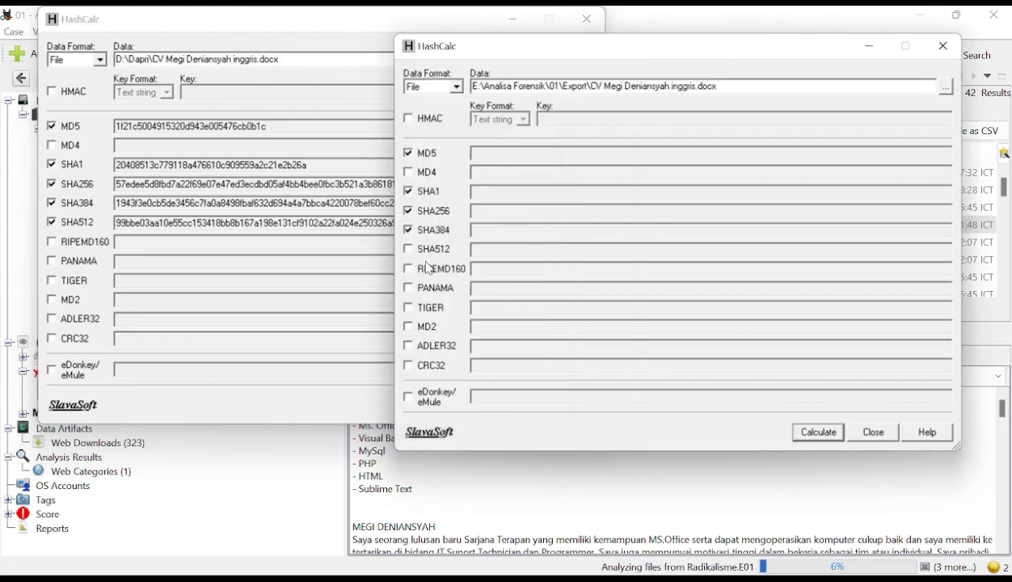
- Include SHA512, calculate the extracted CV's MD5, SHA1, SHA256, SHA384 and SHA512 hashes, and move its window below the original's results
click(407, 248)
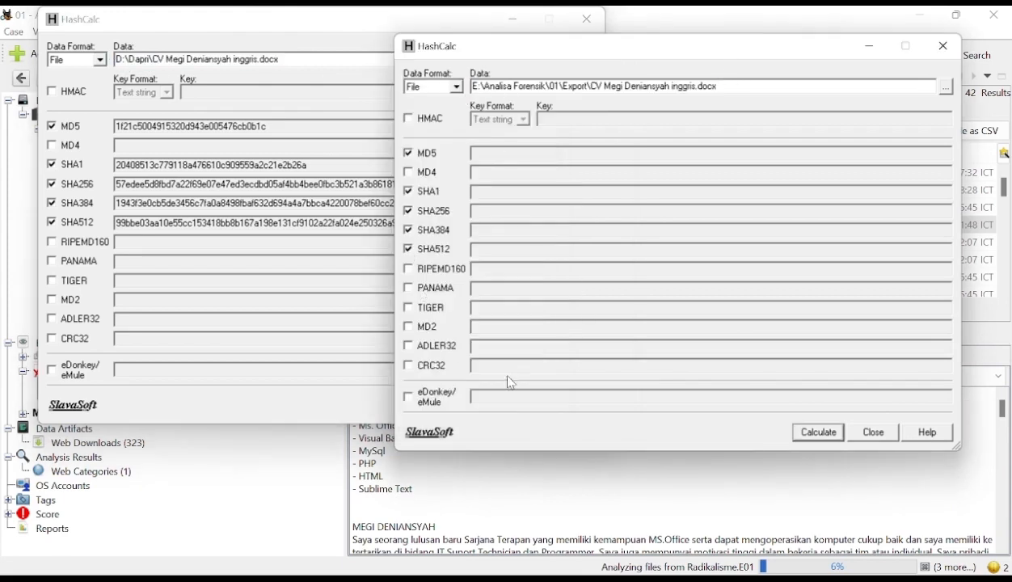
click(823, 439)
drag(706, 47, 428, 259)
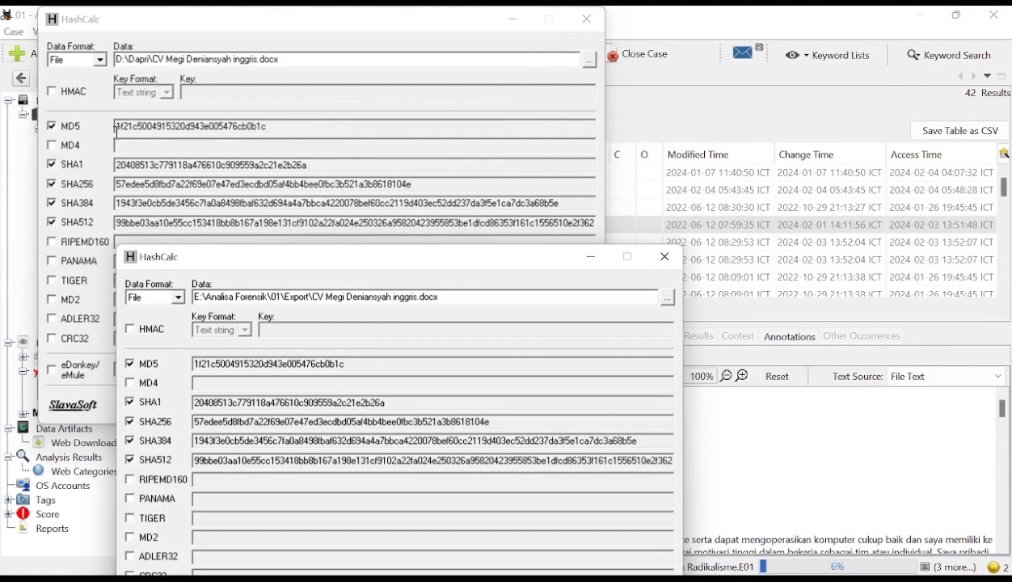
- Compare the original and extracted CV hashes, highlighting each file's MD5 value, and move the second HashCalc window aside
drag(274, 127, 160, 127)
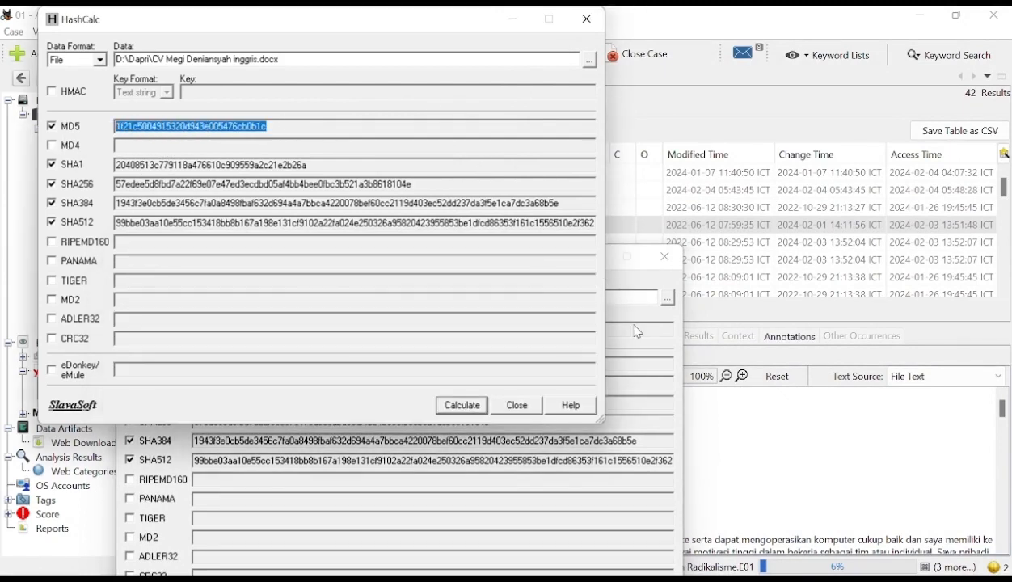
click(620, 319)
drag(363, 364, 189, 364)
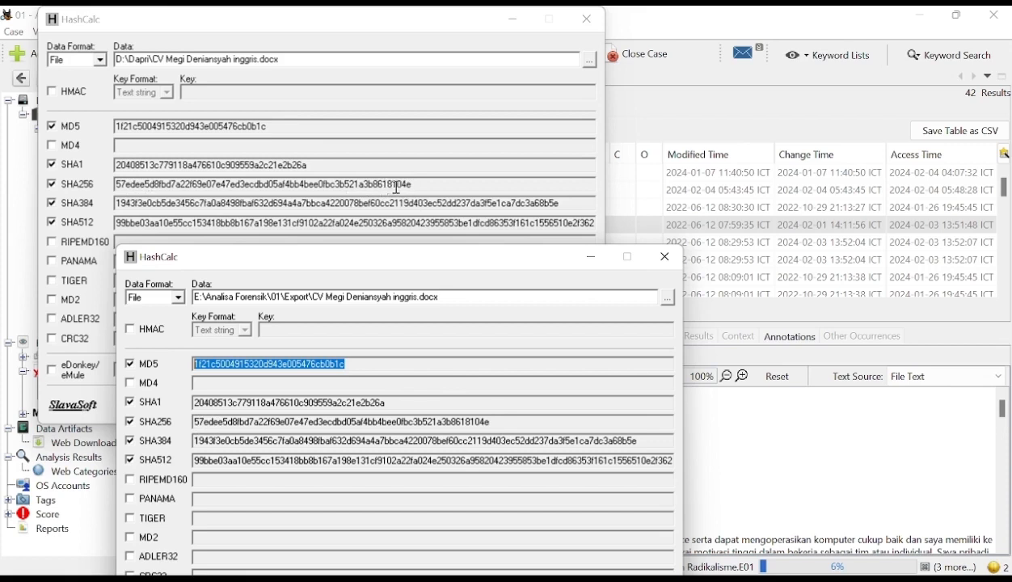
click(494, 420)
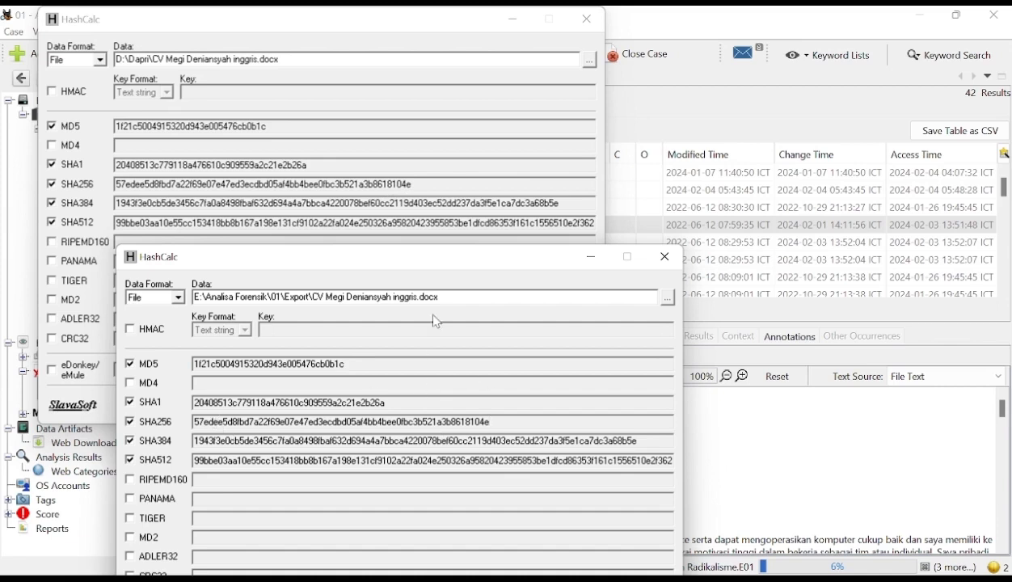
drag(446, 264, 454, 267)
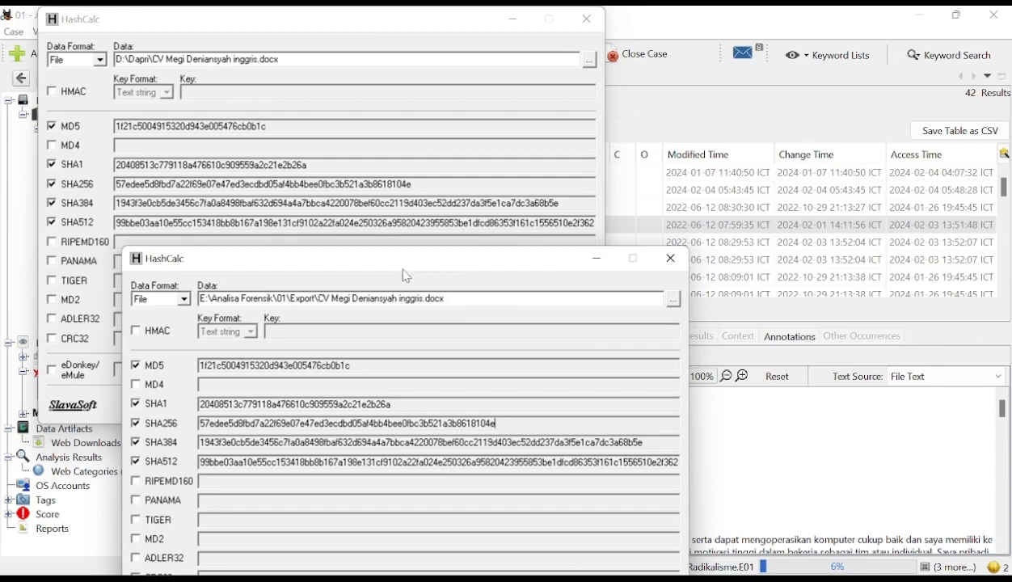
drag(529, 265, 733, 220)
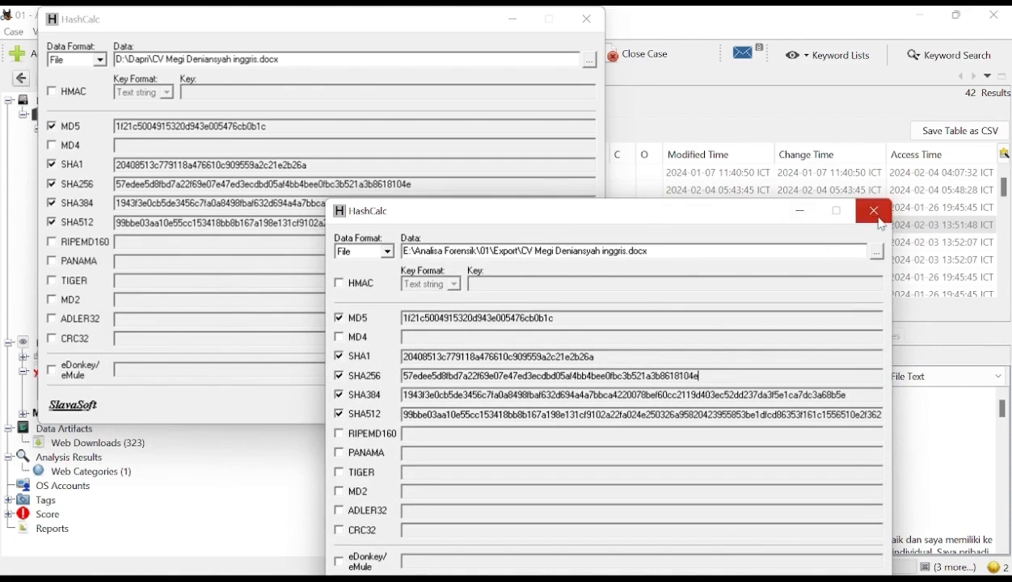
- Minimize both HashCalc windows and the Autopsy window to clear the desktop
click(803, 213)
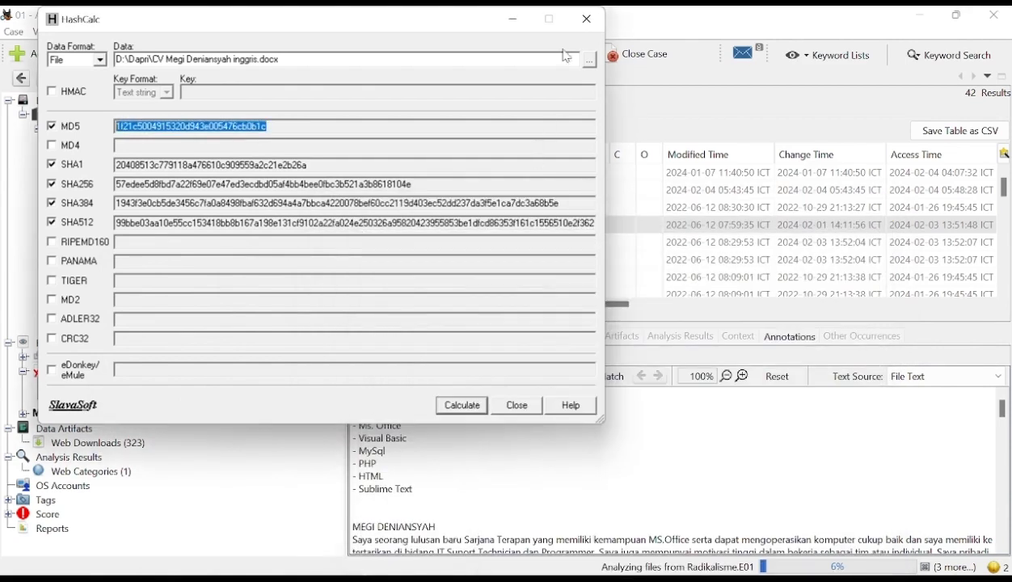
click(510, 20)
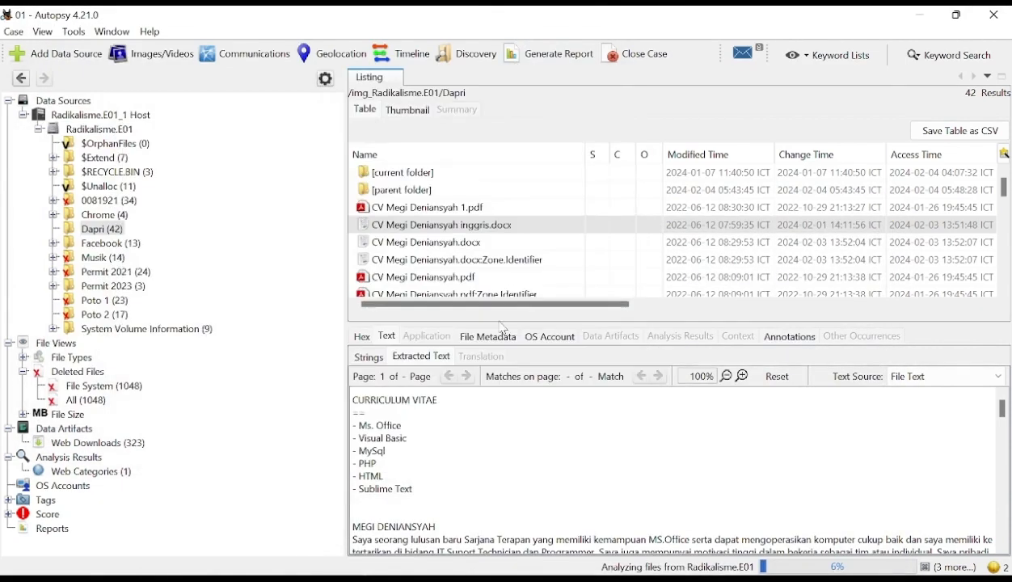
click(920, 15)
click(927, 23)
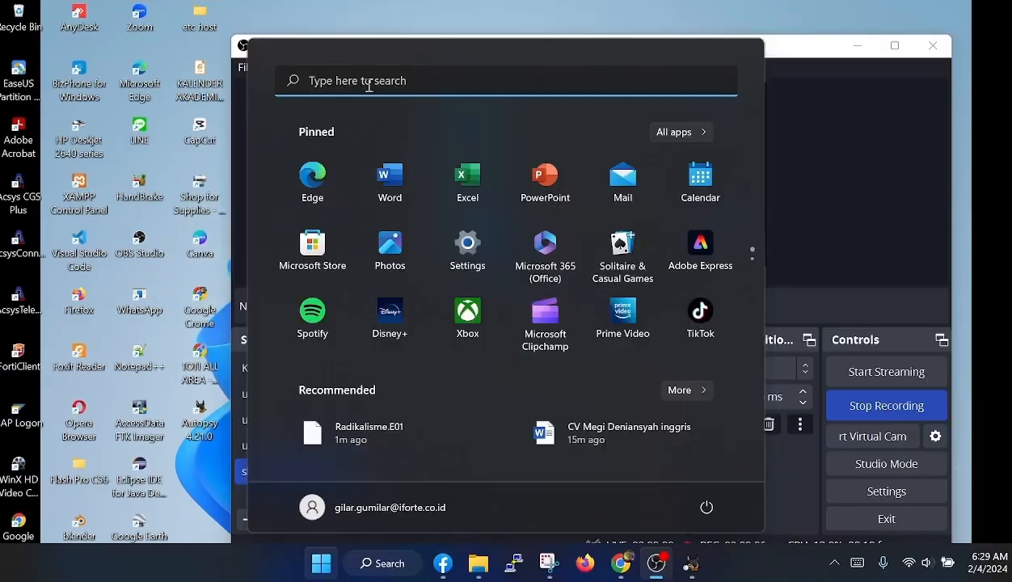
- Search Windows for HashCalc, launch a new instance, and minimize the OBS window covering it
key(super)
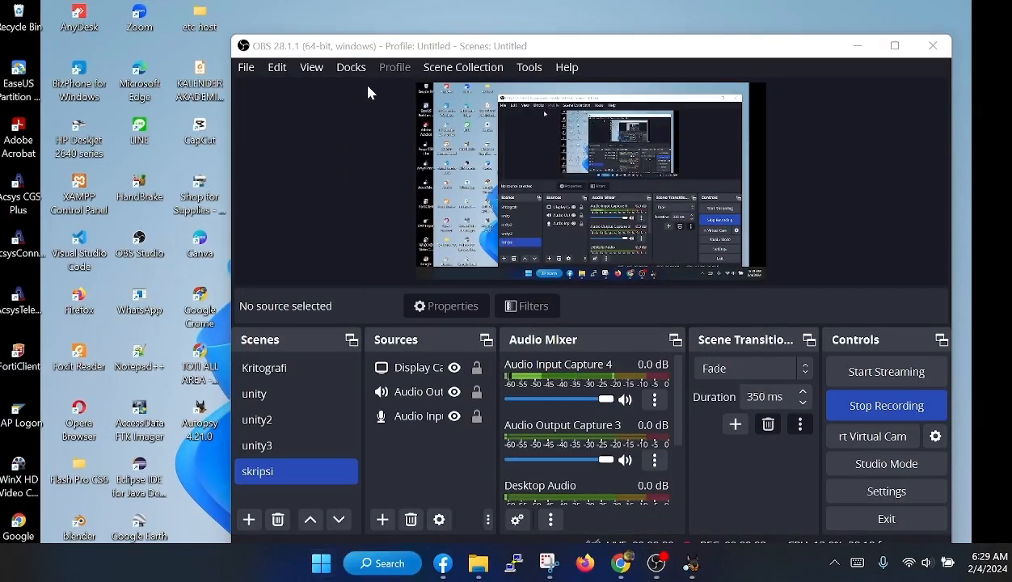
click(326, 567)
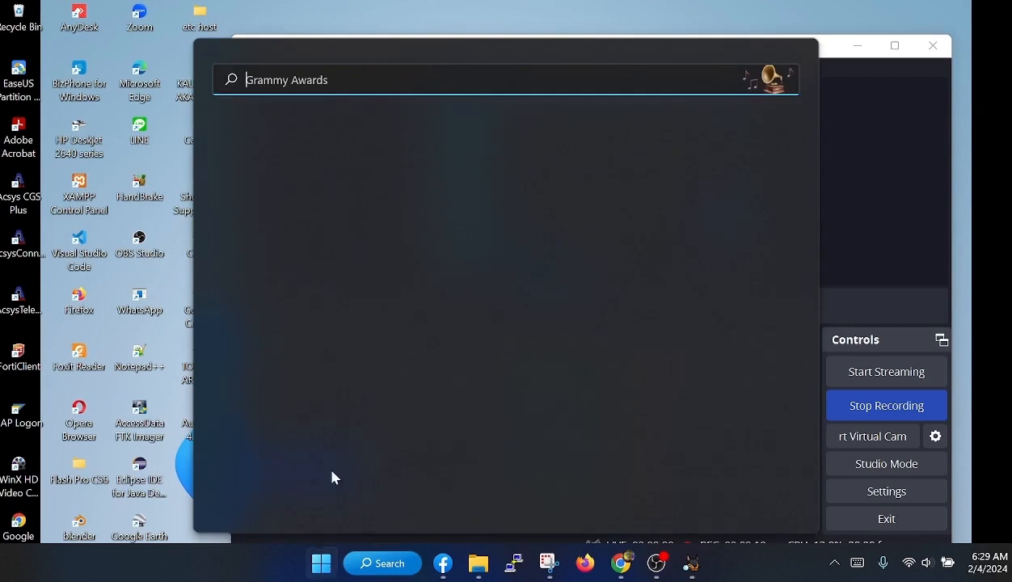
text(has)
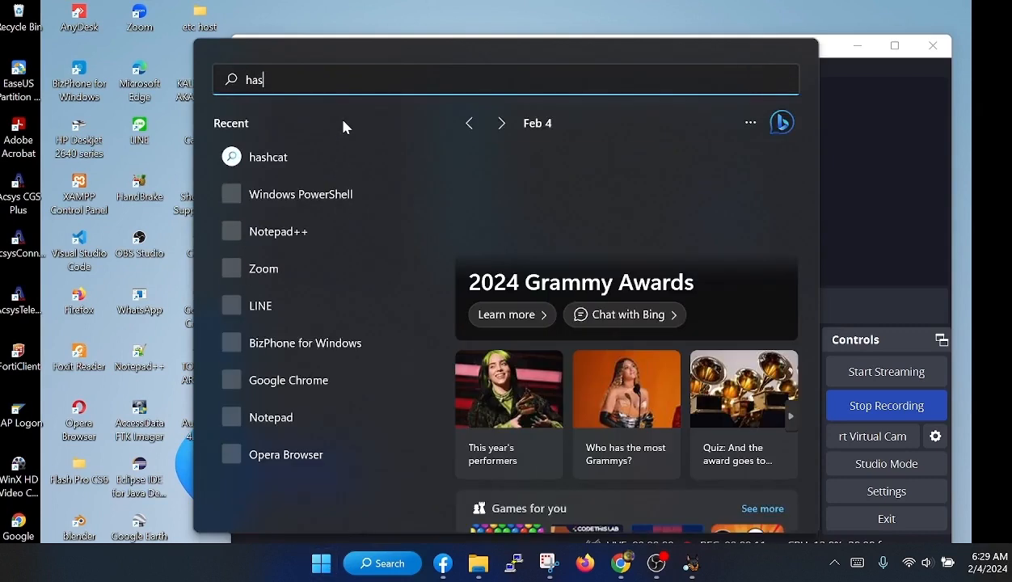
text(h)
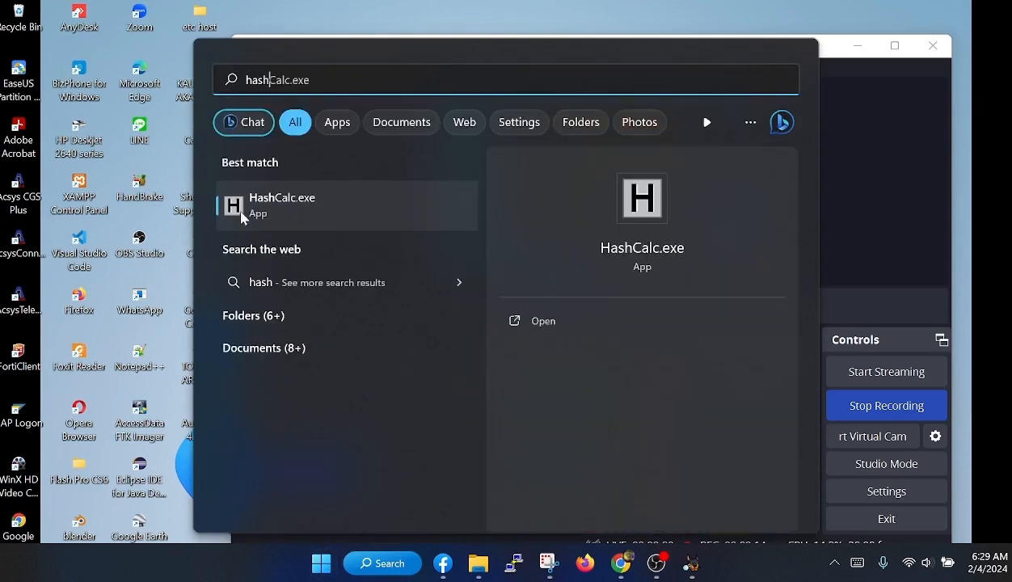
click(278, 214)
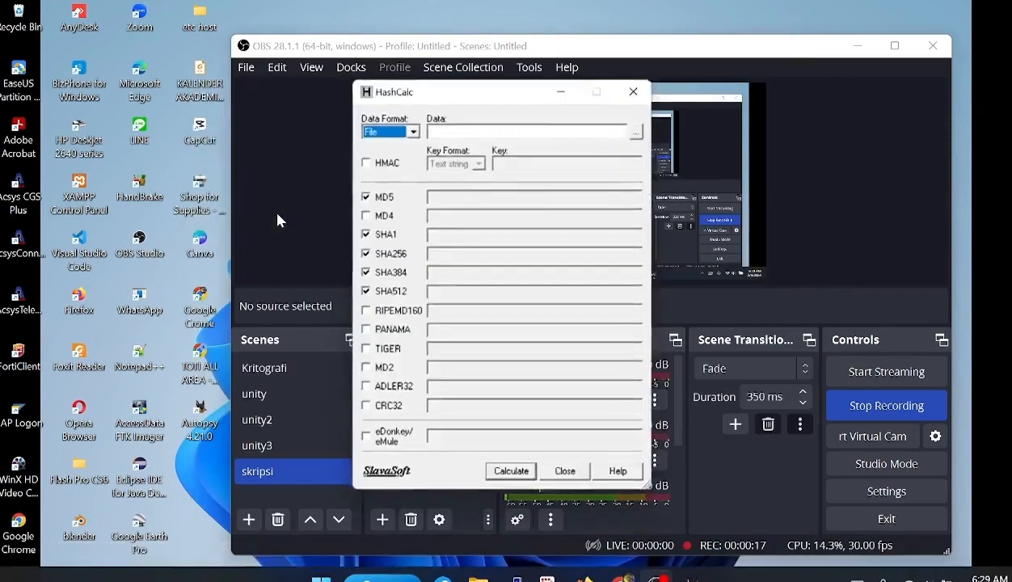
click(276, 214)
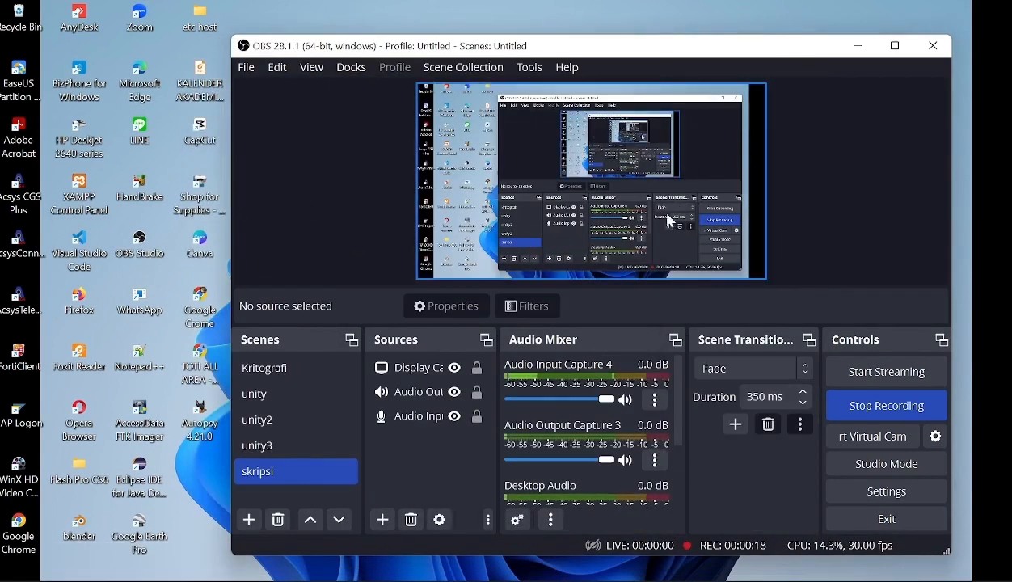
click(859, 46)
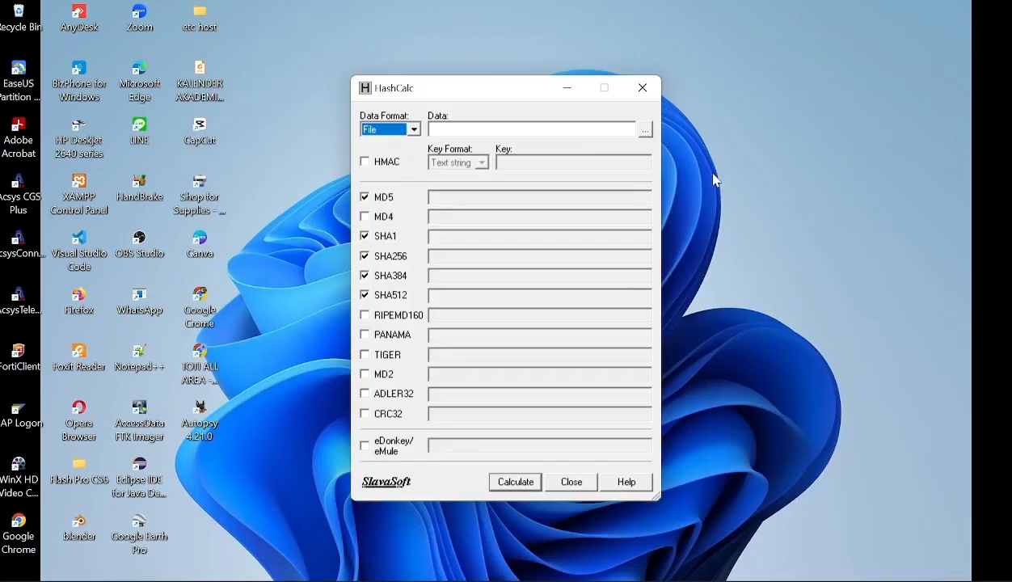
- Load Radikalisme.E01 from E:\File Forensik\Akusisi Data Forensik, decline exiting Autopsy, and calculate the image's MD5, SHA1, SHA256, SHA384 and SHA512 hashes
click(646, 129)
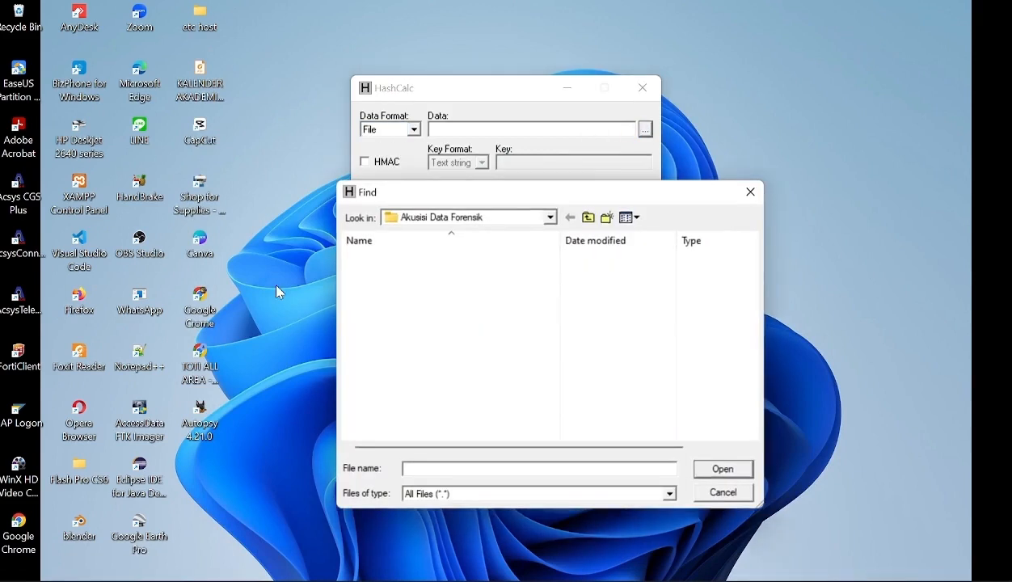
click(590, 219)
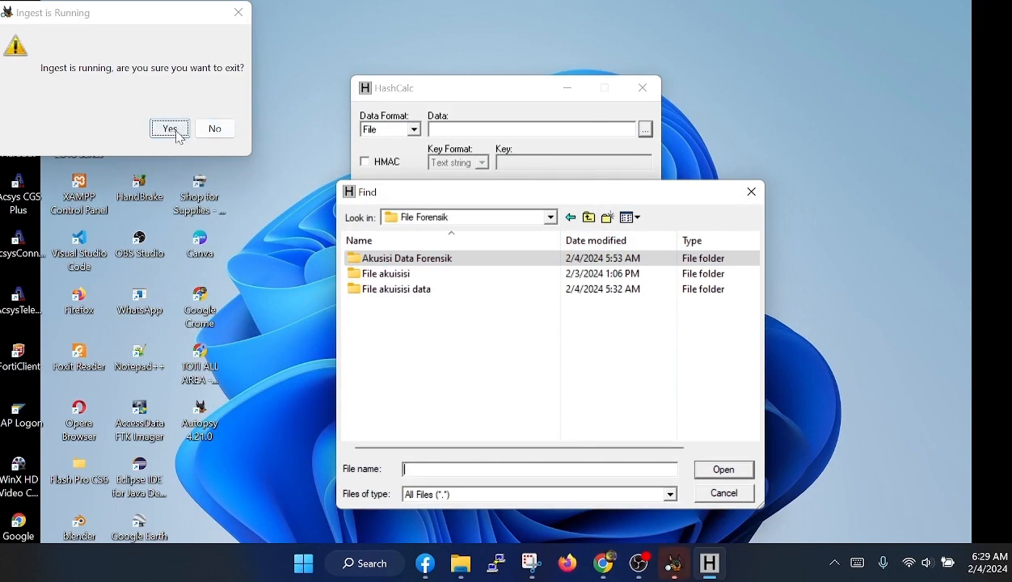
click(214, 131)
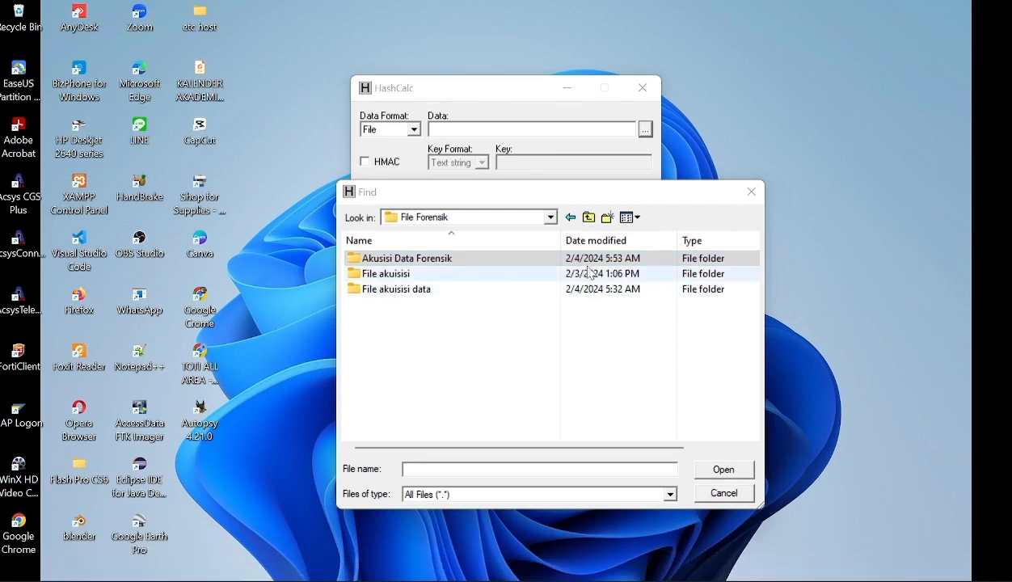
double_click(419, 257)
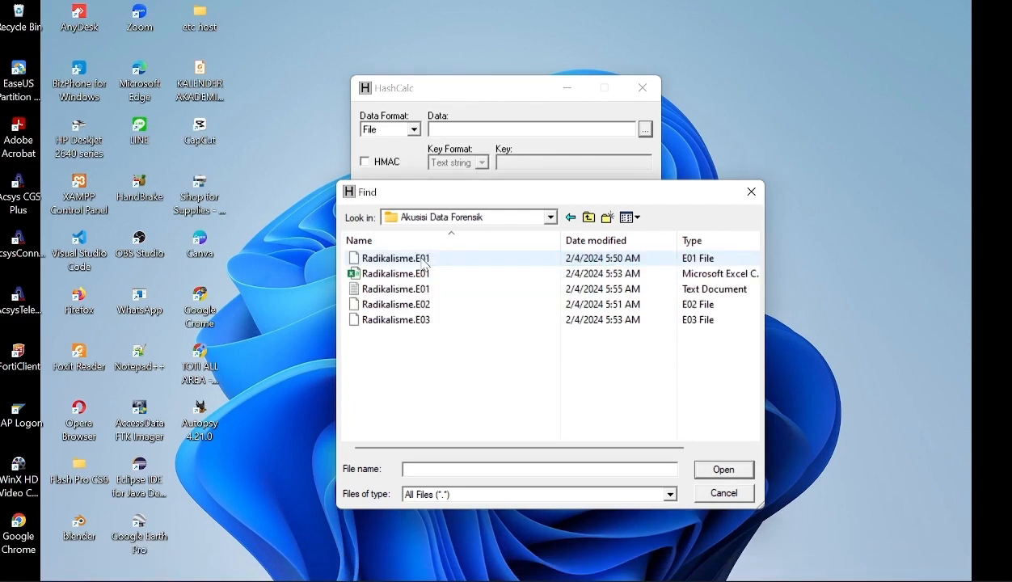
click(426, 261)
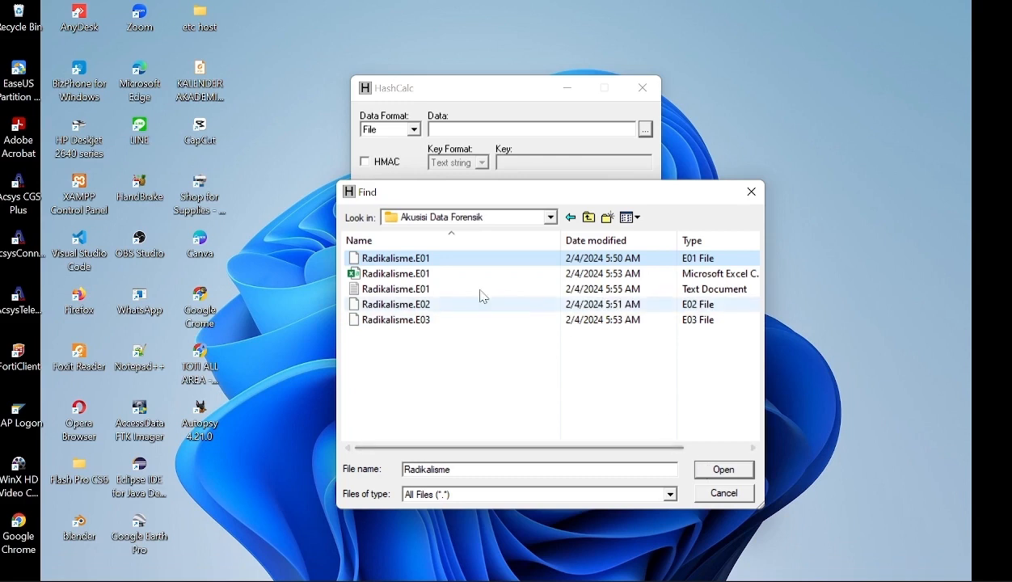
click(722, 471)
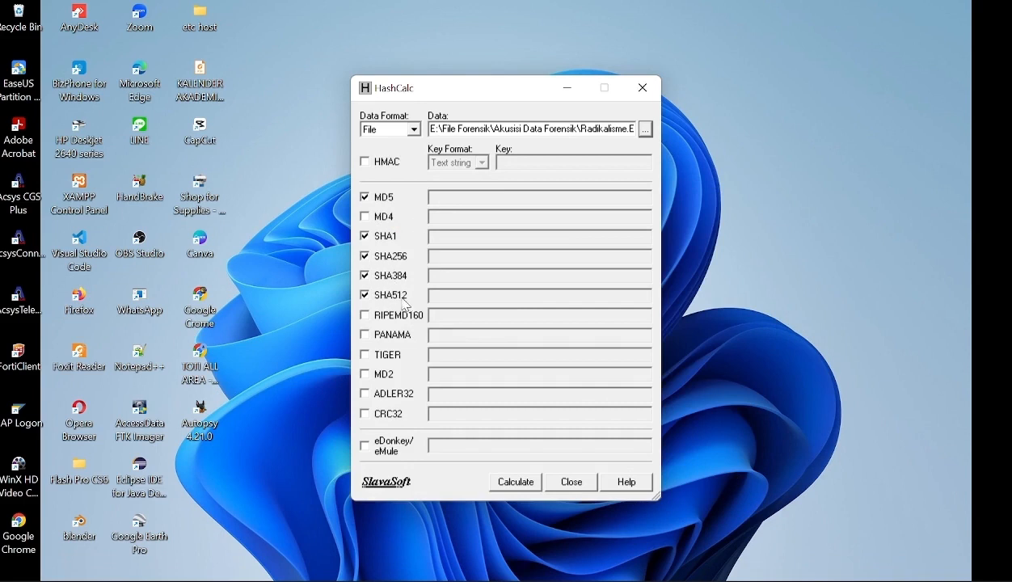
click(502, 482)
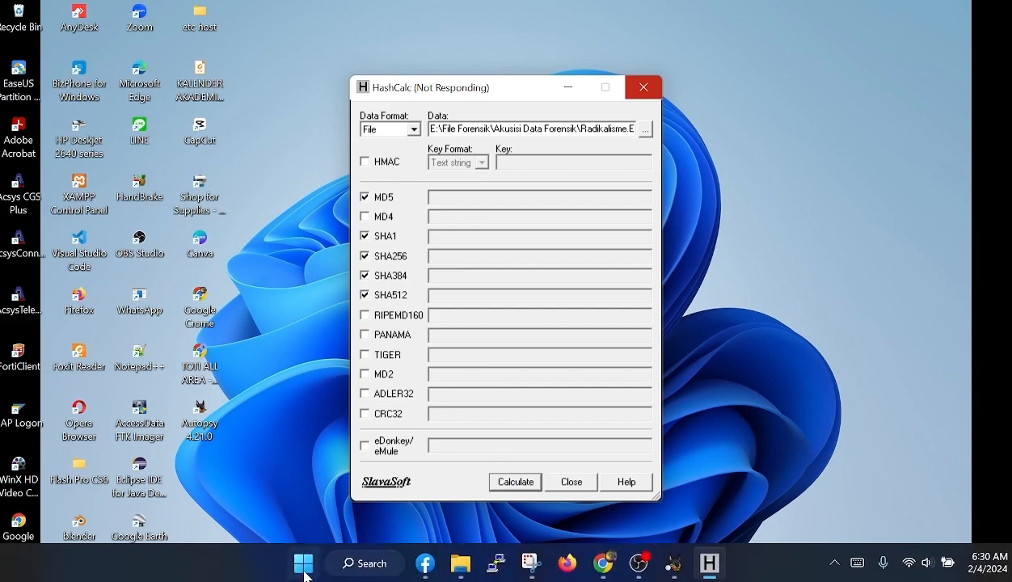
- Search Windows for Windows PowerShell, open it, and move its window below HashCalc's file path
click(305, 570)
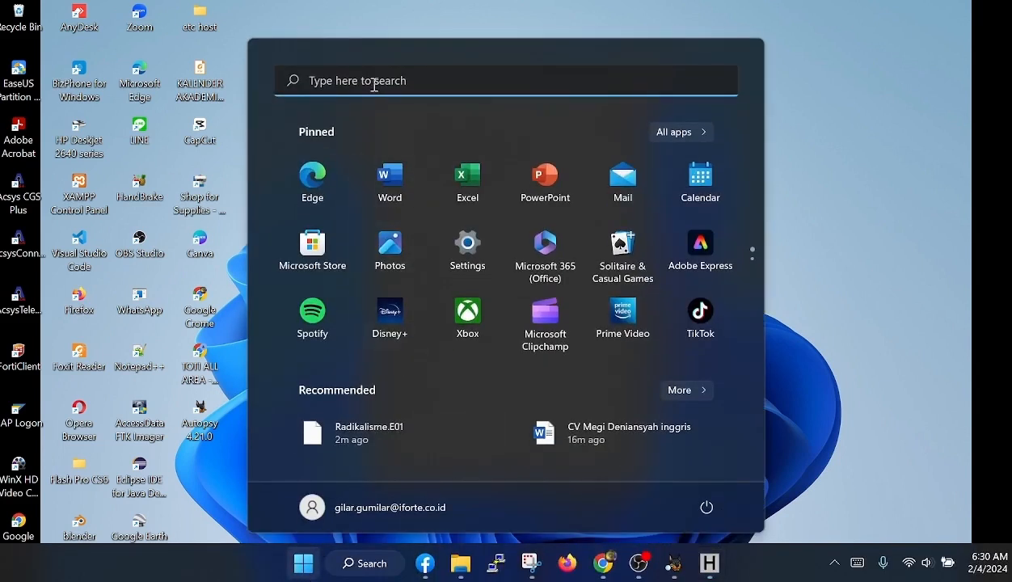
click(375, 84)
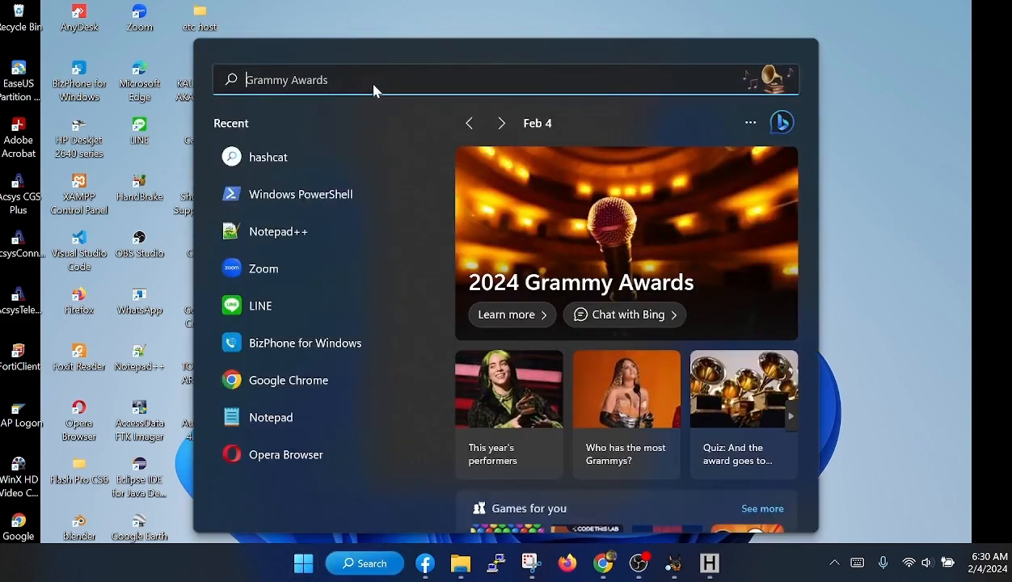
text(power)
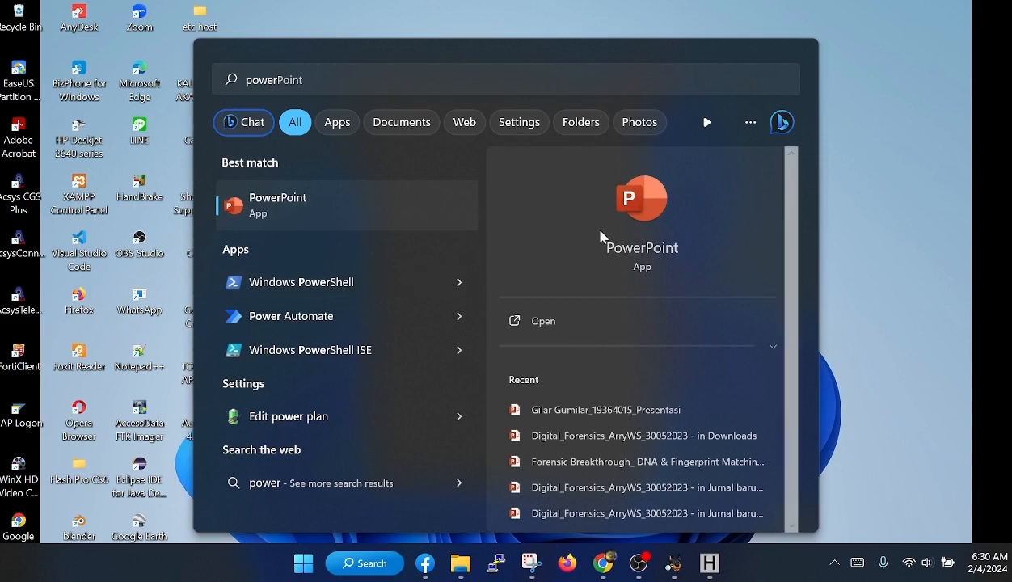
click(323, 282)
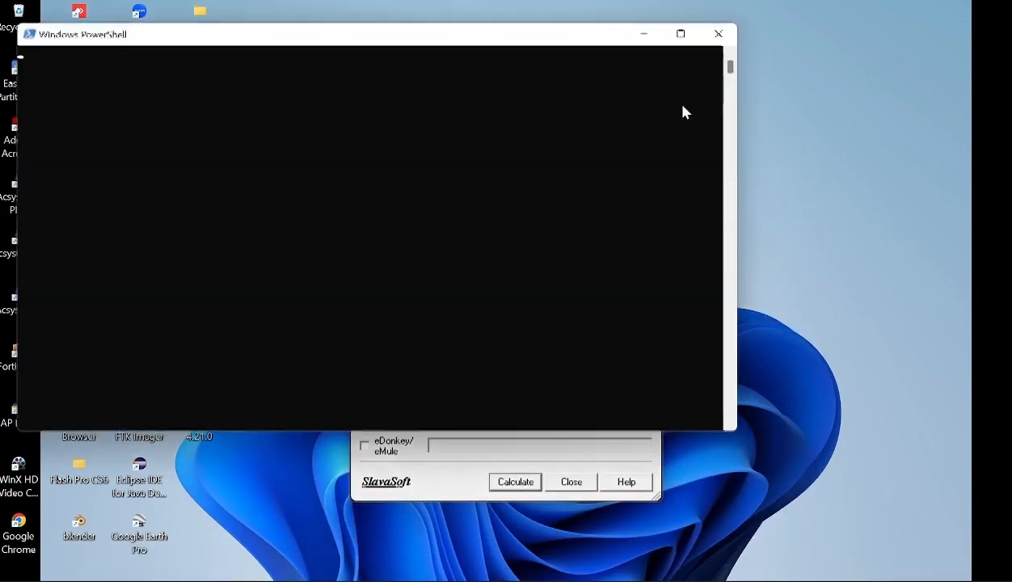
drag(343, 40, 537, 170)
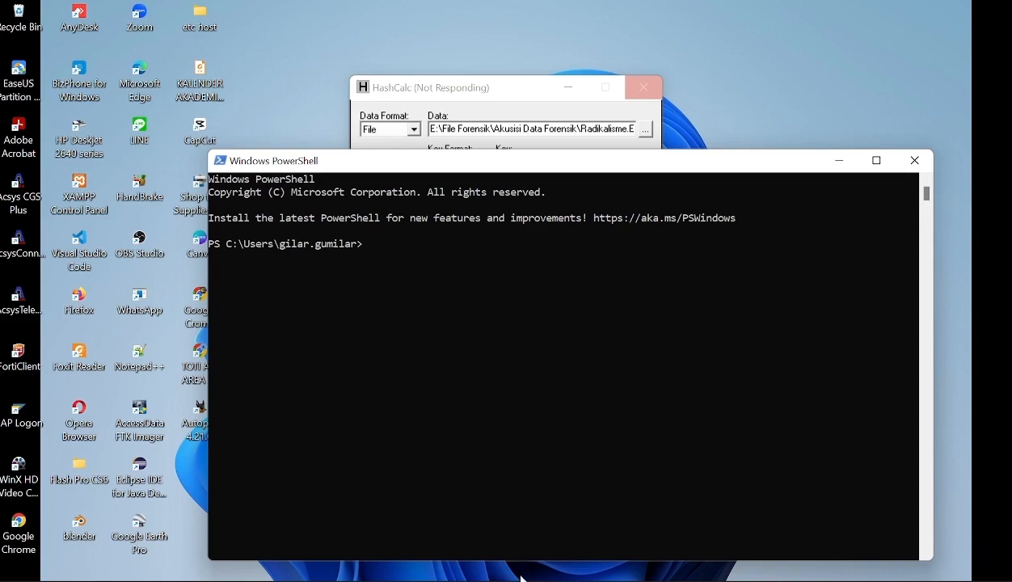
- Locate the File Forensik folder on drive E: in File Explorer, and minimize the Explorer window
mouse_move(442, 563)
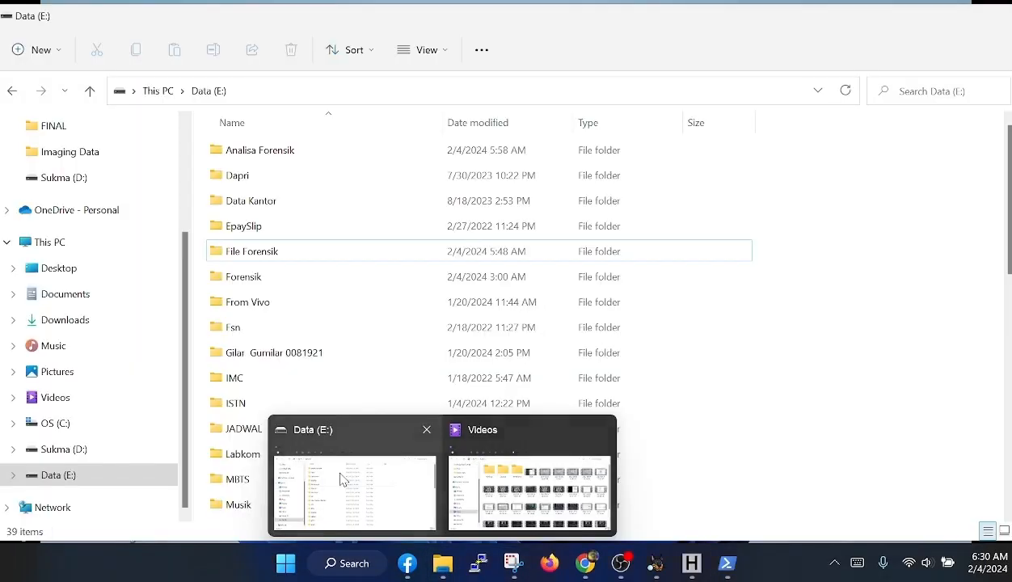
click(340, 481)
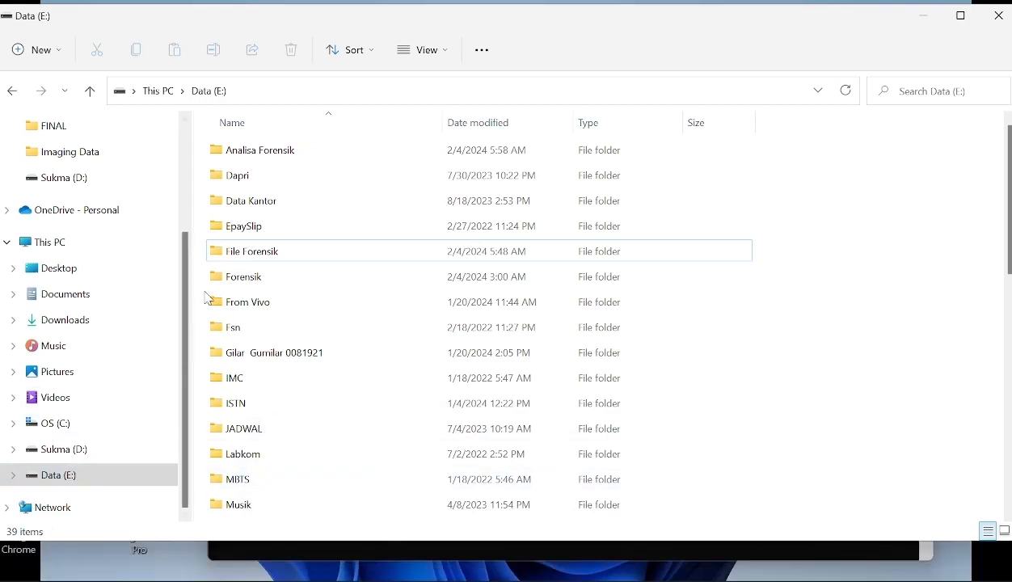
click(254, 251)
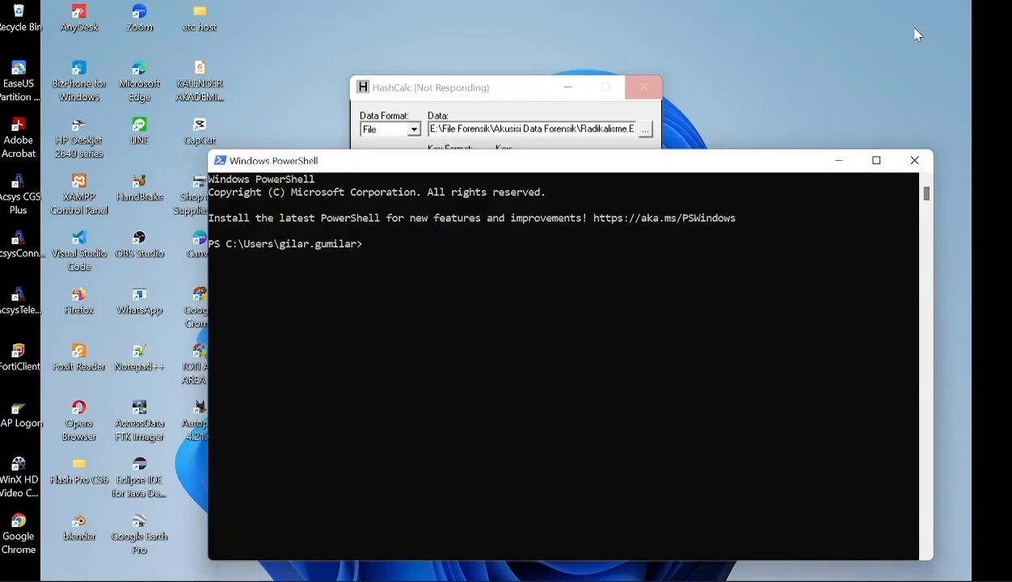
click(922, 15)
- Change PowerShell's location to drive E:, list its contents, and highlight the File Forensik folder name
text(cd E:)
key(Return)
text(ls)
key(Return)
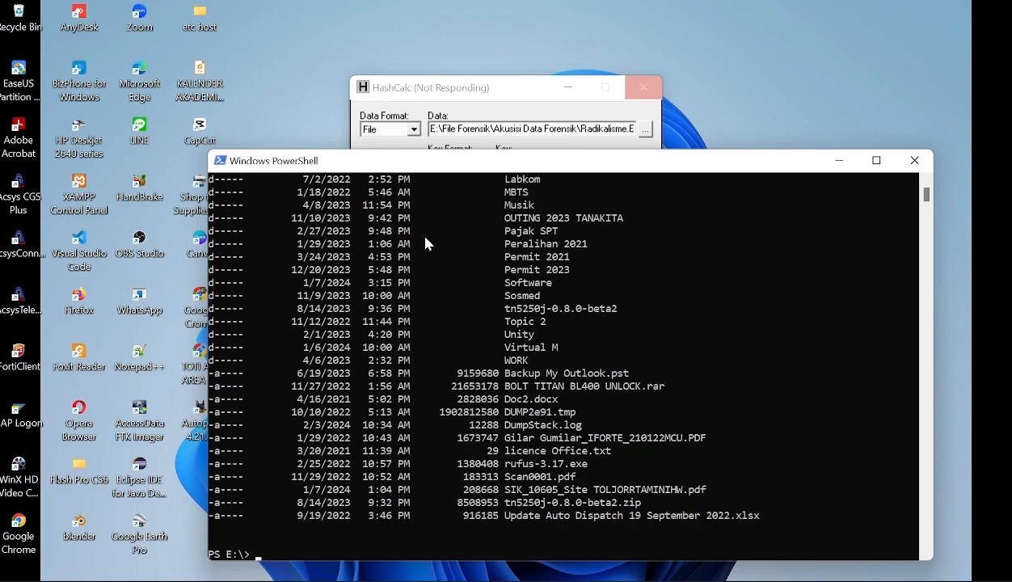
scroll(384, 413, up, 6)
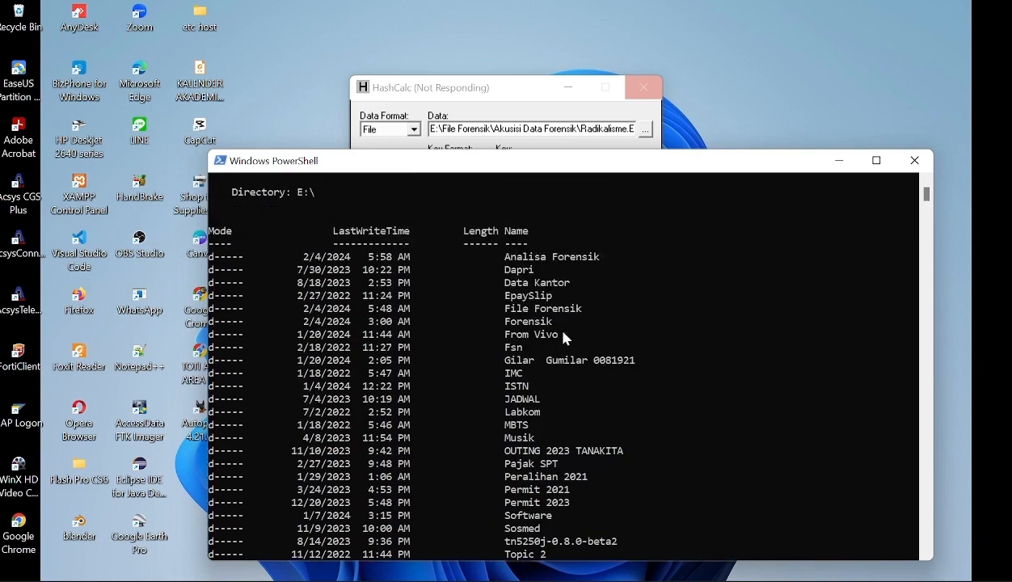
drag(590, 316, 504, 319)
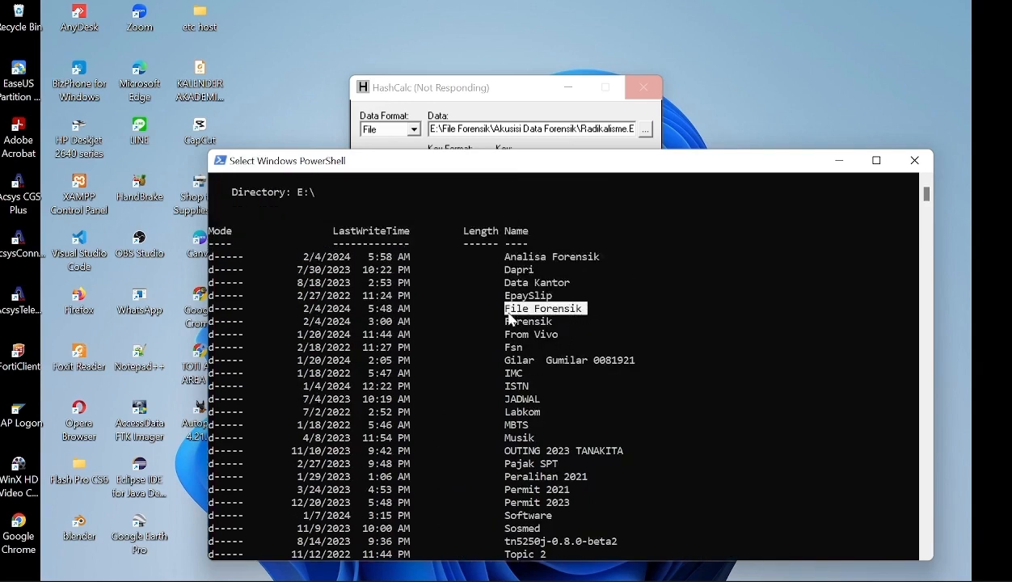
- Change into the 'File Forensik' directory with cd and list its contents with ls
scroll(546, 467, down, 5)
scroll(545, 467, down, 5)
text(cd ')
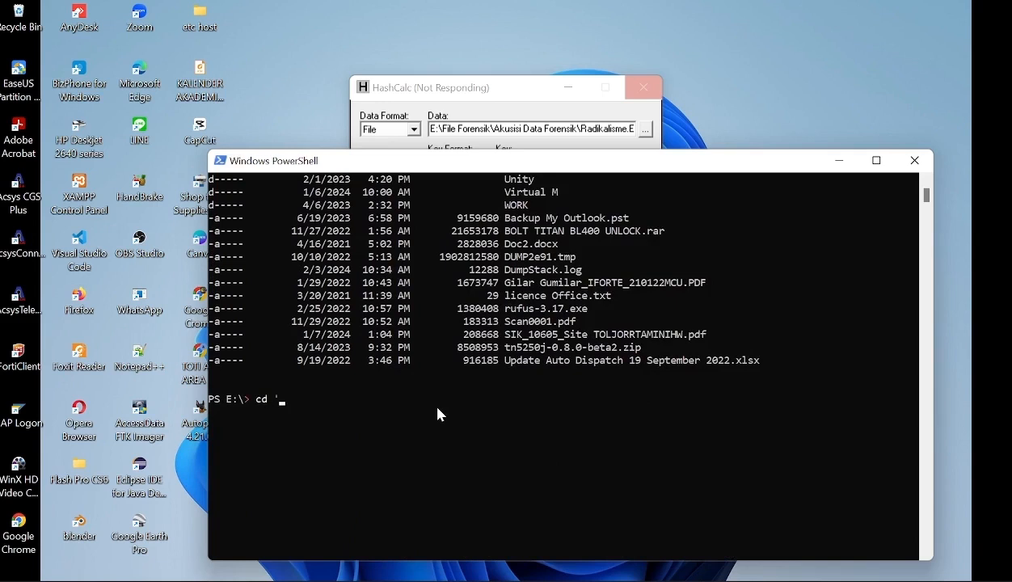
text(File)
text( Di)
key(BackSpace)
key(BackSpace)
text(Forensik')
key(BackSpace)
text(')
key(Return)
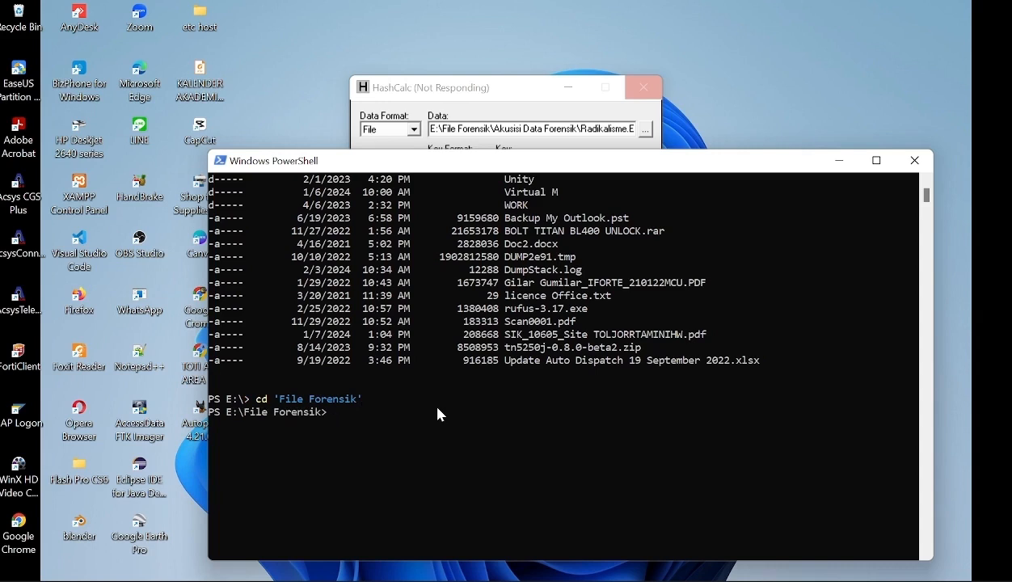
text(ls)
key(Return)
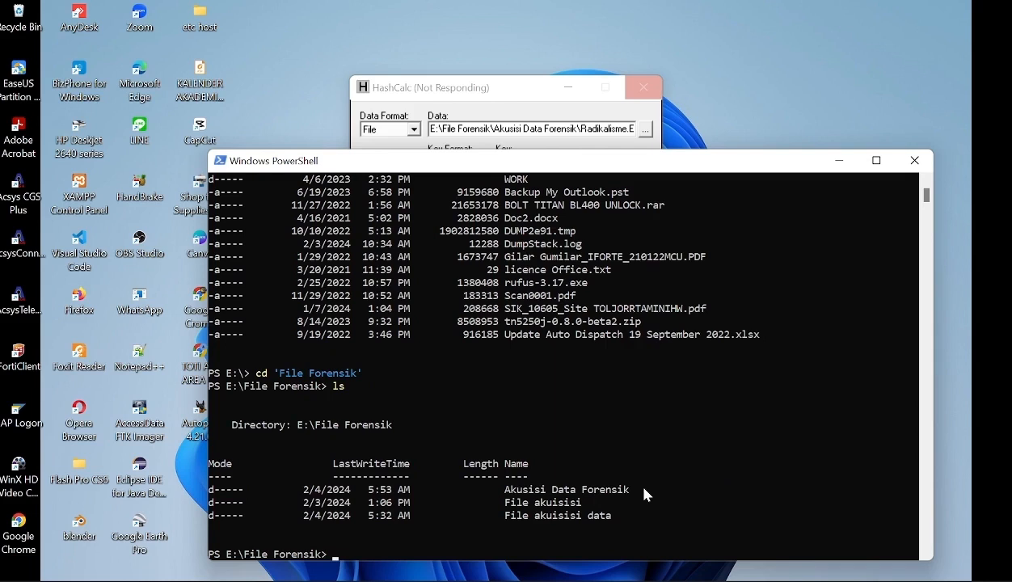
- Check HashCalc's progress, return to PowerShell, and change into the 'Akusisi data Forensik' directory
text(cd)
click(519, 104)
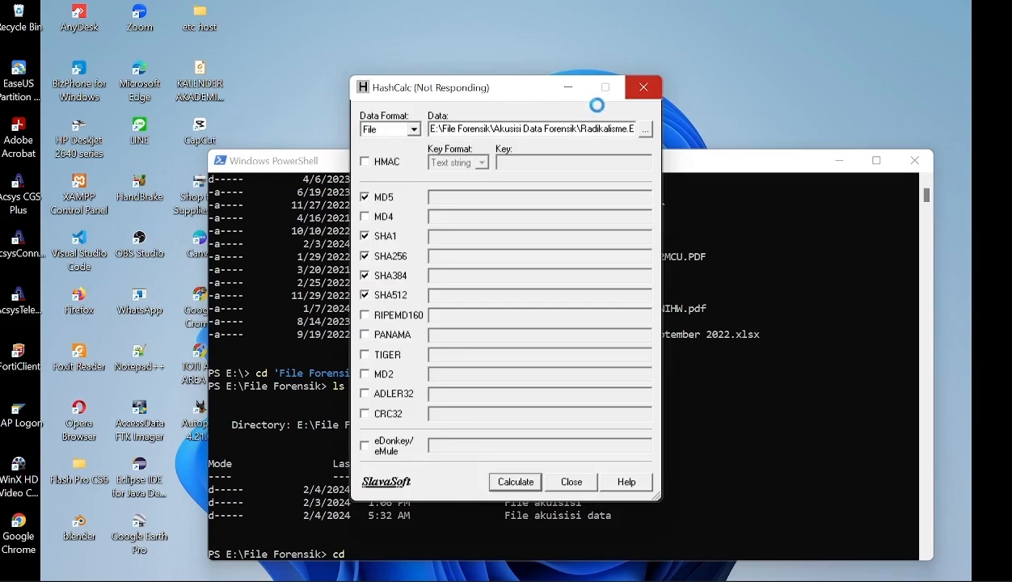
click(712, 161)
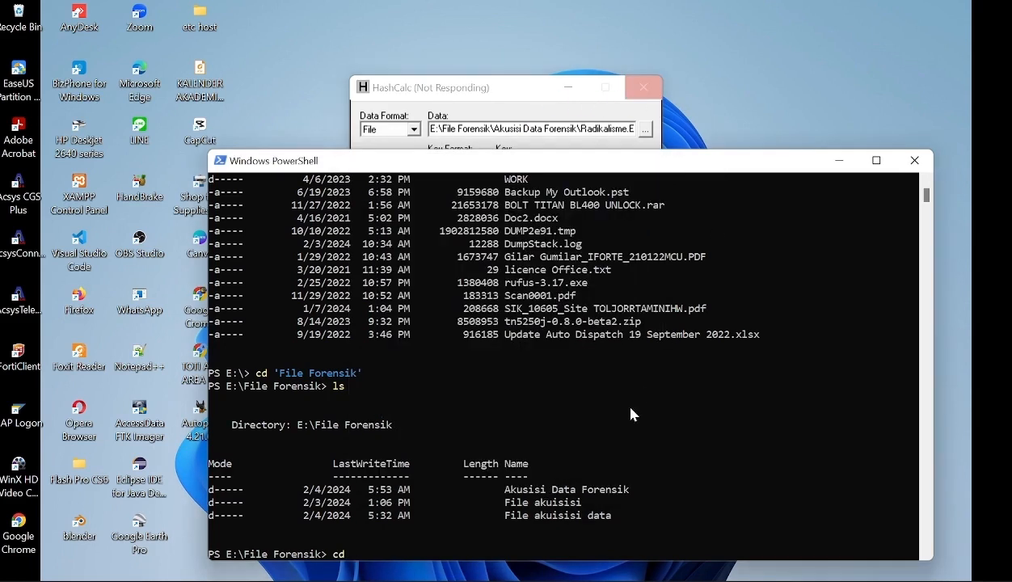
text('Akusisi data Forensik')
key(Return)
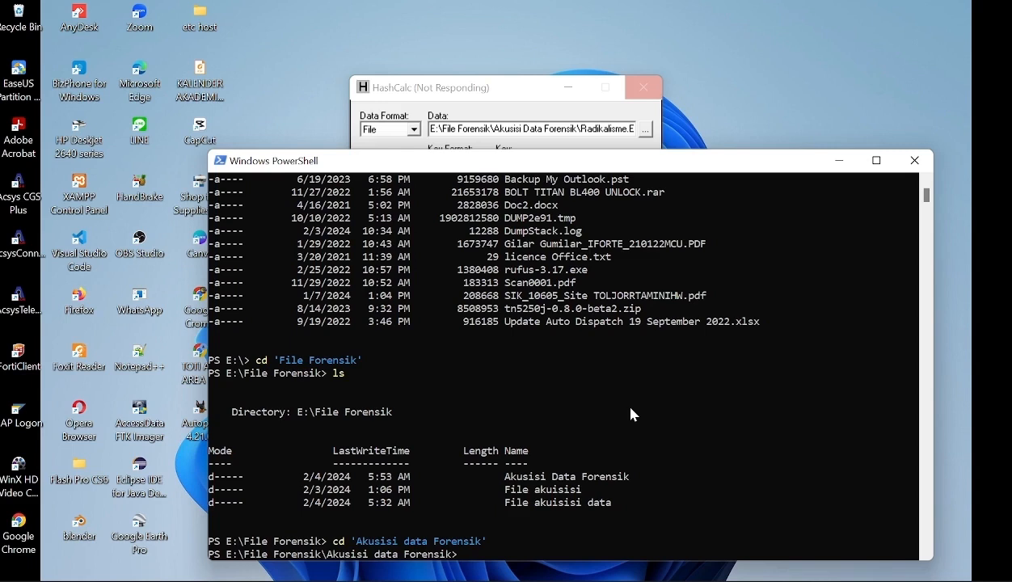
- List the contents of the 'Akusisi data Forensik' directory with ls and run Get-FileHash on Radikalisme.E01
text(ls)
key(Return)
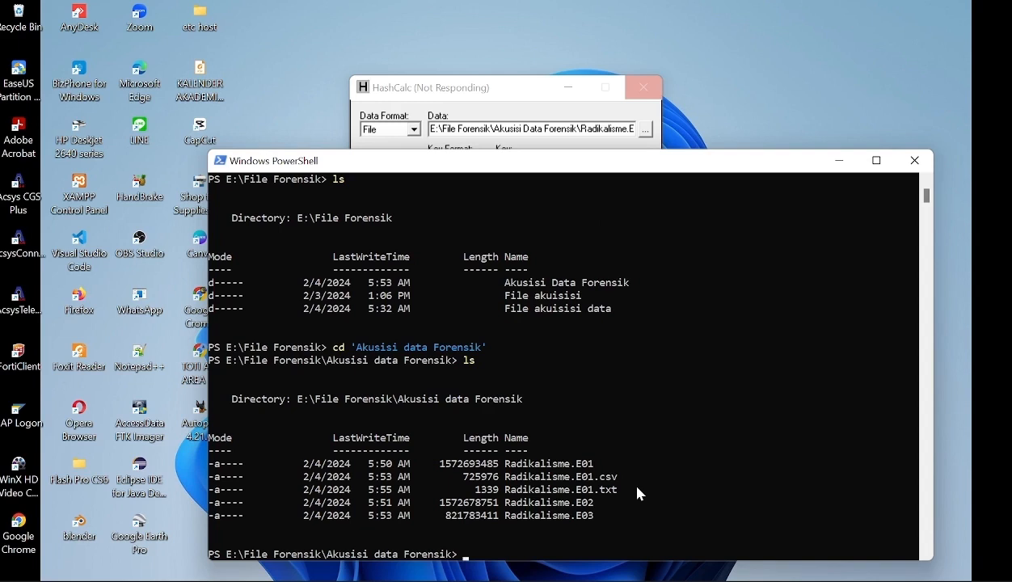
text(Get-FileHash)
drag(596, 464, 506, 465)
key(ctrl+c)
key(ctrl+v)
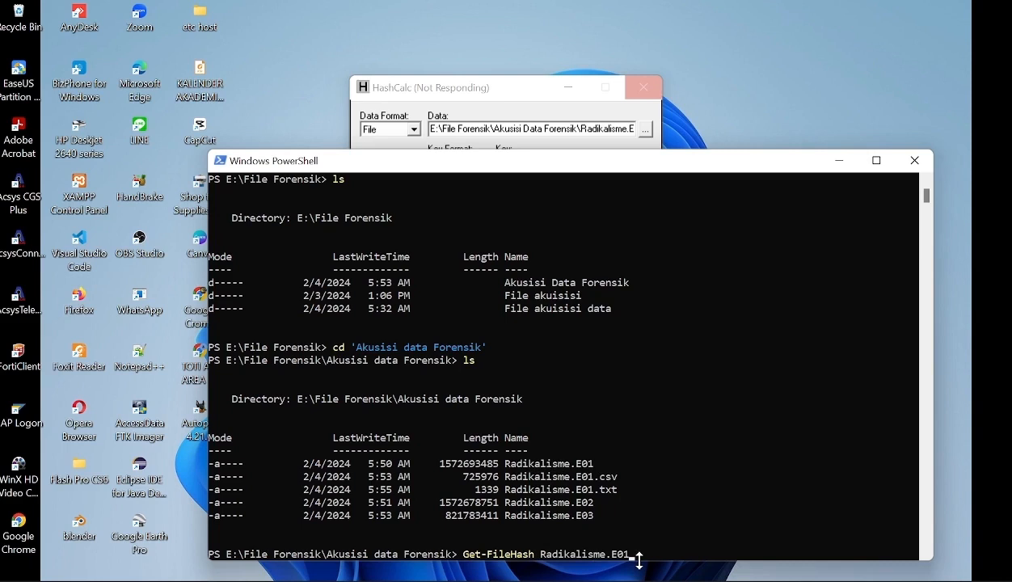
key(Return)
- Arrange the HashCalc and PowerShell windows side by side, narrowing PowerShell so that both are visible while hashing
click(497, 96)
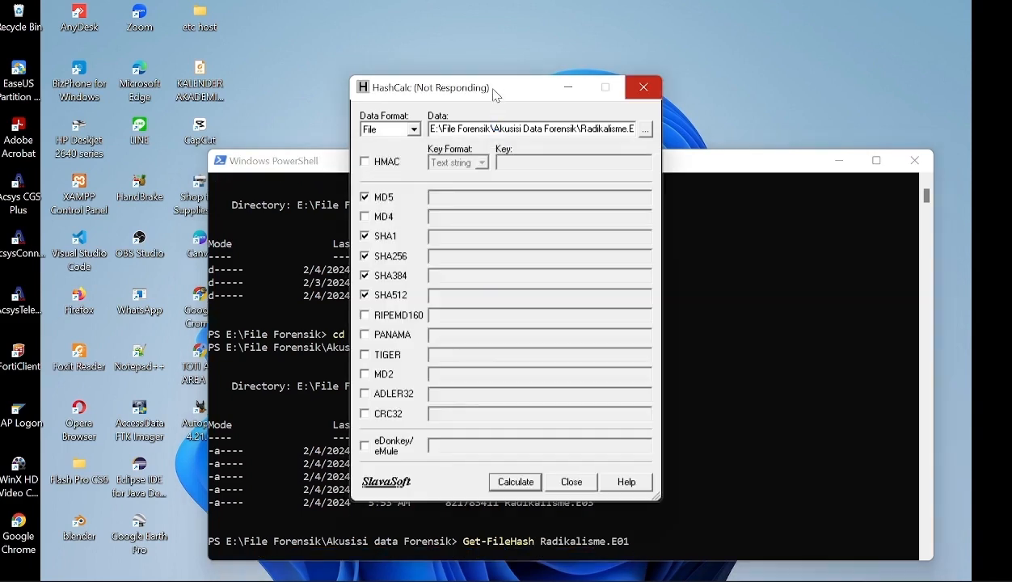
drag(498, 96, 764, 54)
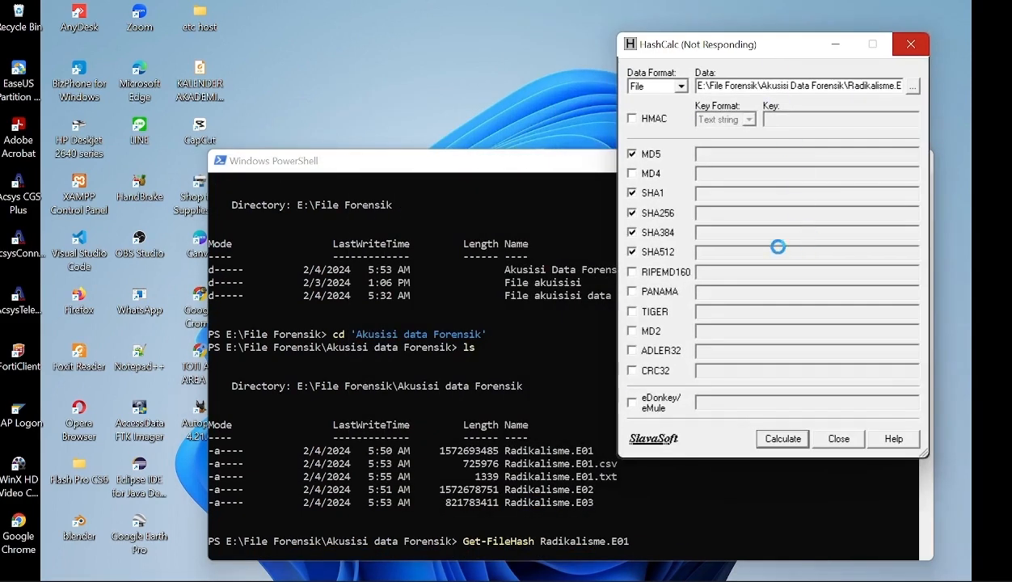
drag(499, 173, 309, 104)
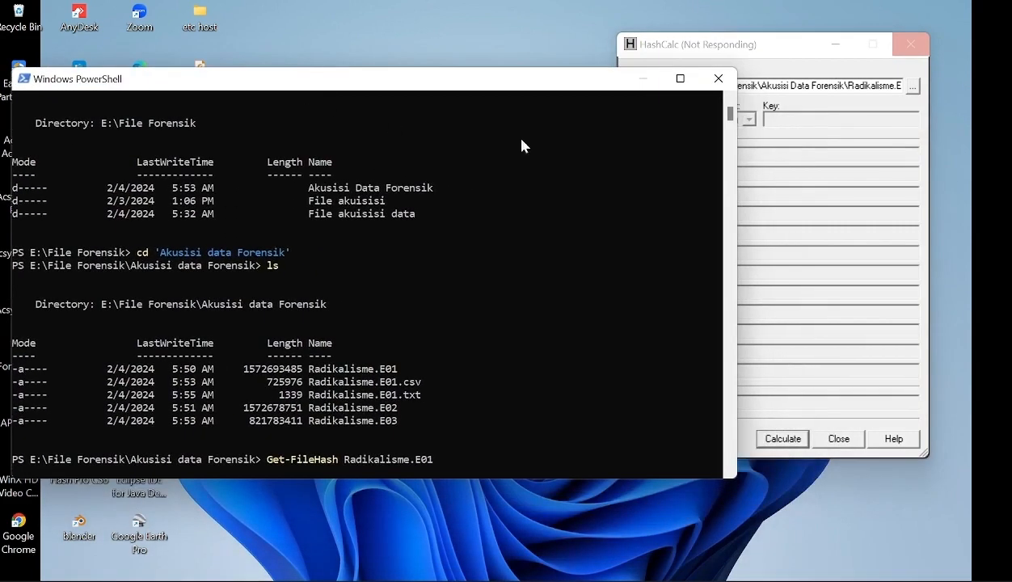
drag(736, 162, 575, 165)
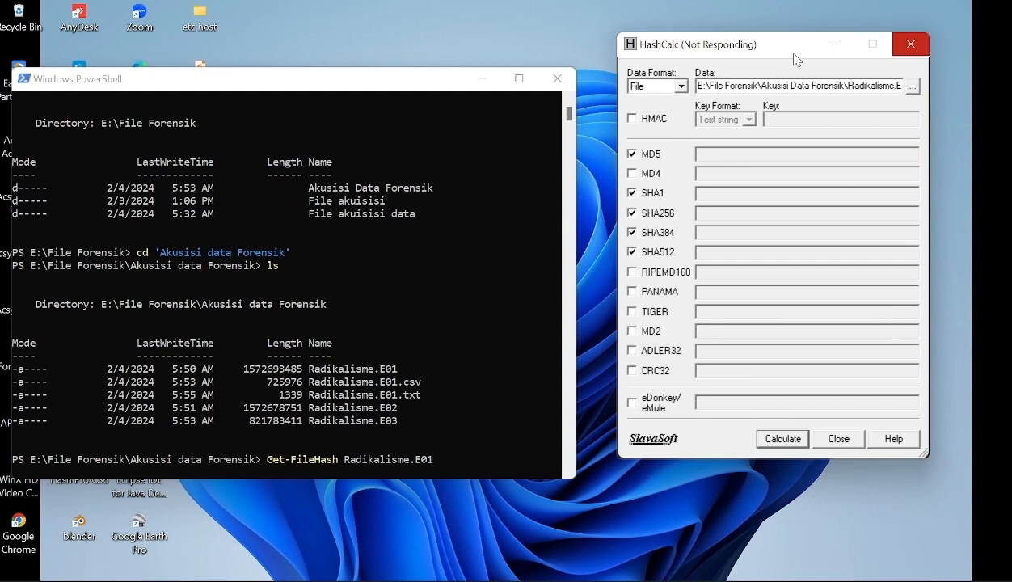
click(784, 438)
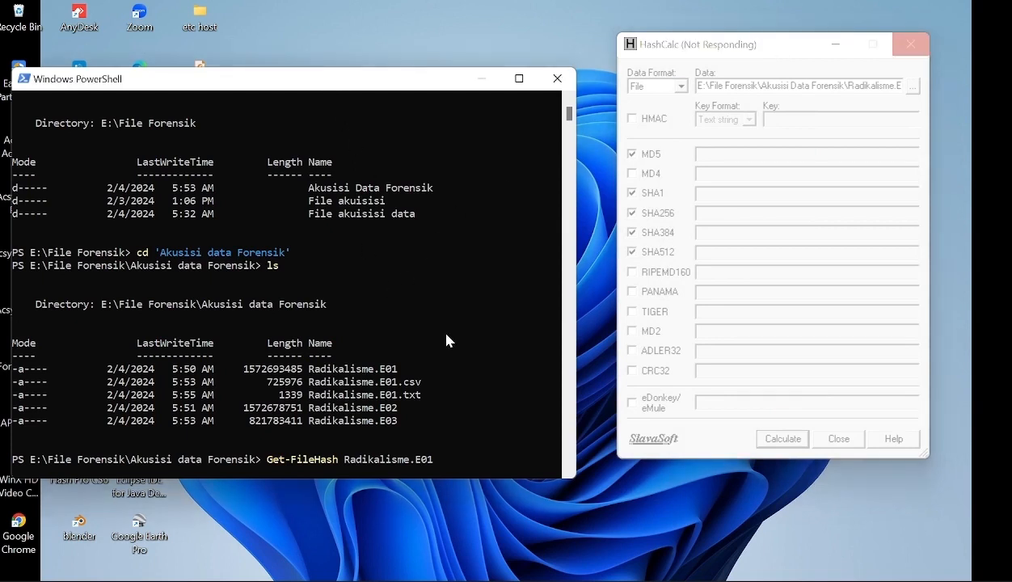
drag(428, 89, 448, 29)
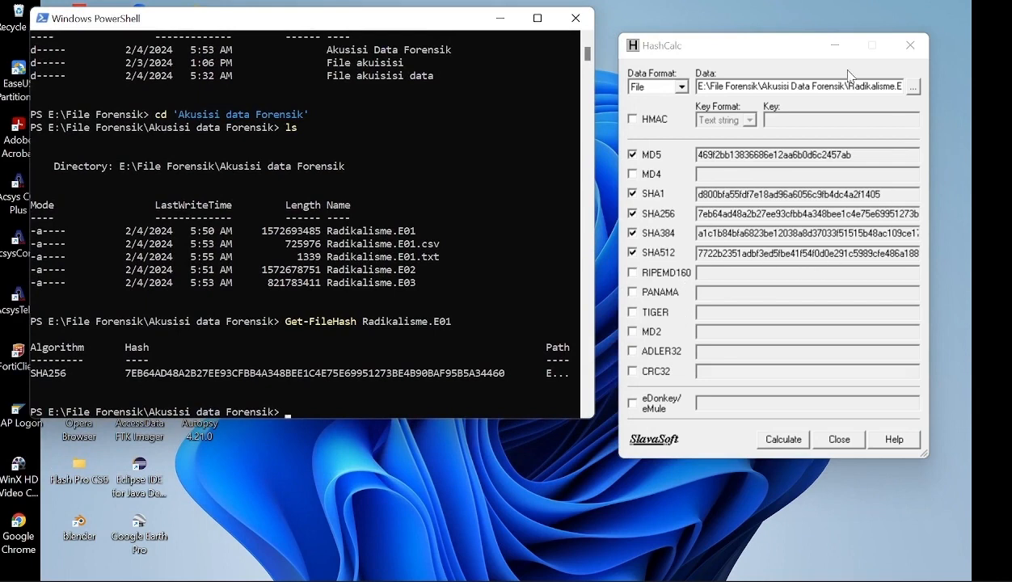
- Widen the HashCalc window and reposition it so the full SHA256 and SHA384 values fit in their fields
click(804, 54)
drag(805, 54, 604, 140)
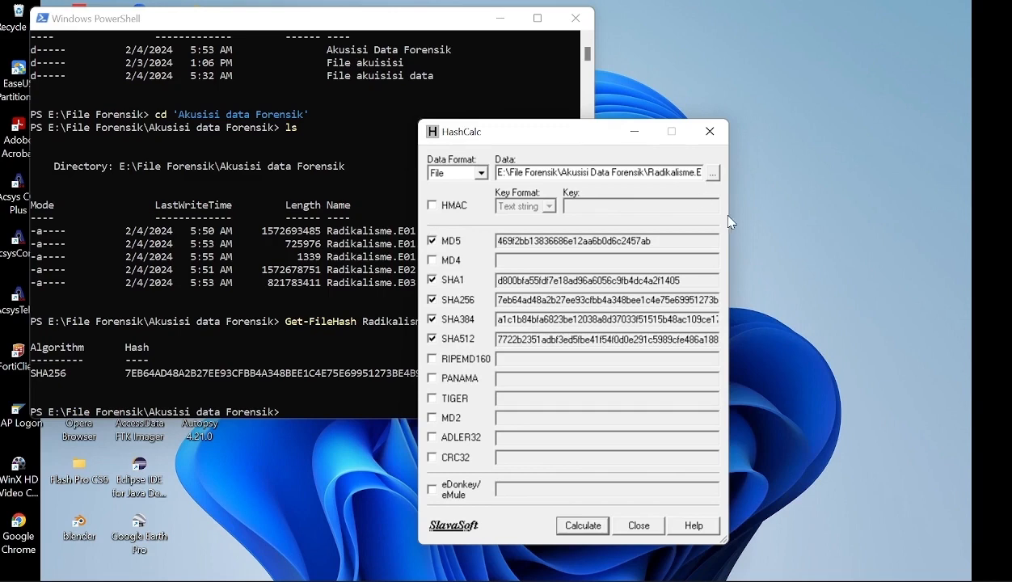
drag(727, 218, 936, 230)
drag(816, 131, 753, 156)
drag(875, 267, 957, 267)
drag(732, 158, 687, 210)
- Widen the PowerShell window, place HashCalc directly below the Get-FileHash output, and widen HashCalc to fit the whole SHA512 value
click(589, 122)
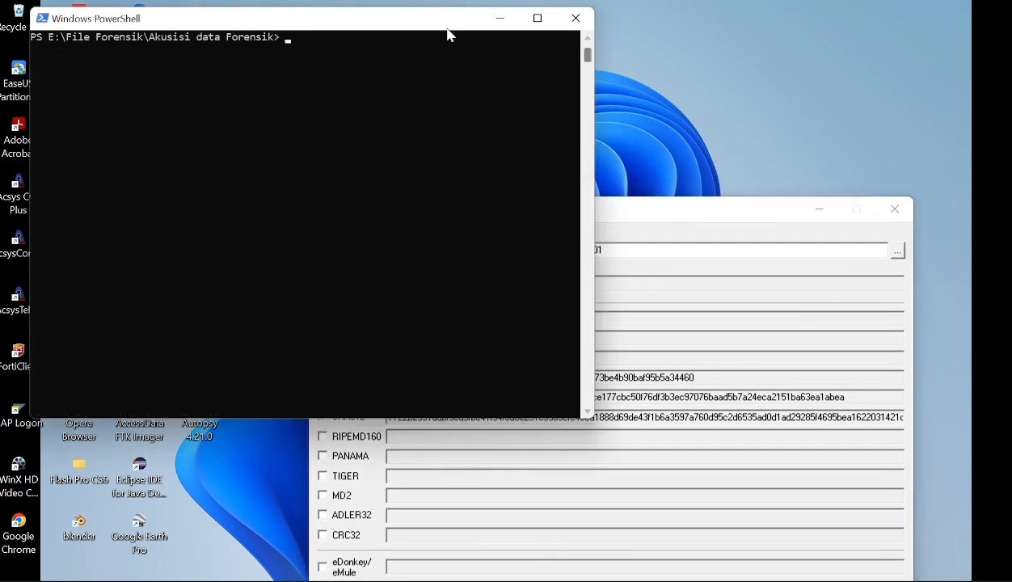
scroll(328, 178, up, 6)
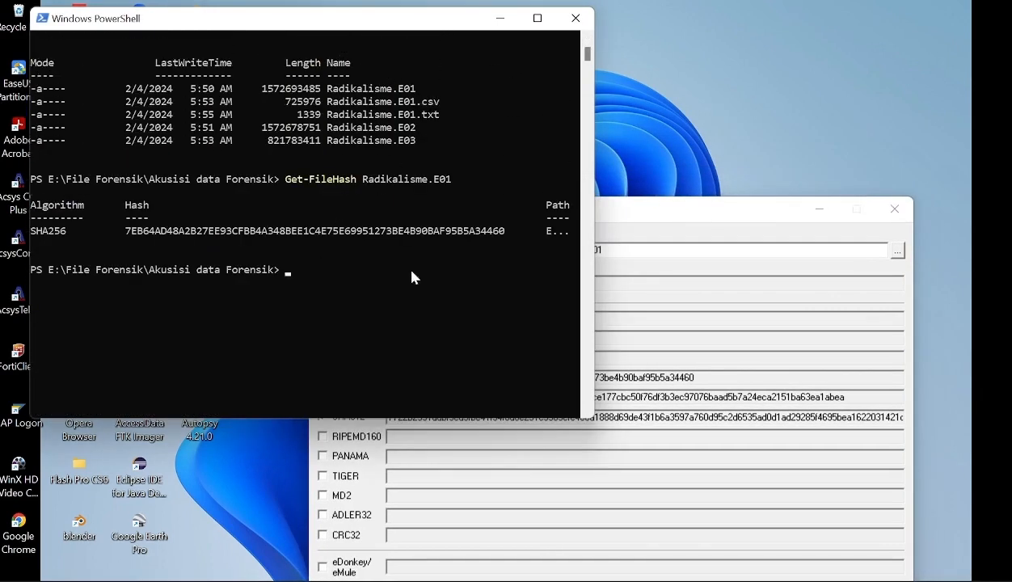
scroll(405, 267, down, 1)
drag(595, 103, 734, 103)
drag(759, 211, 461, 272)
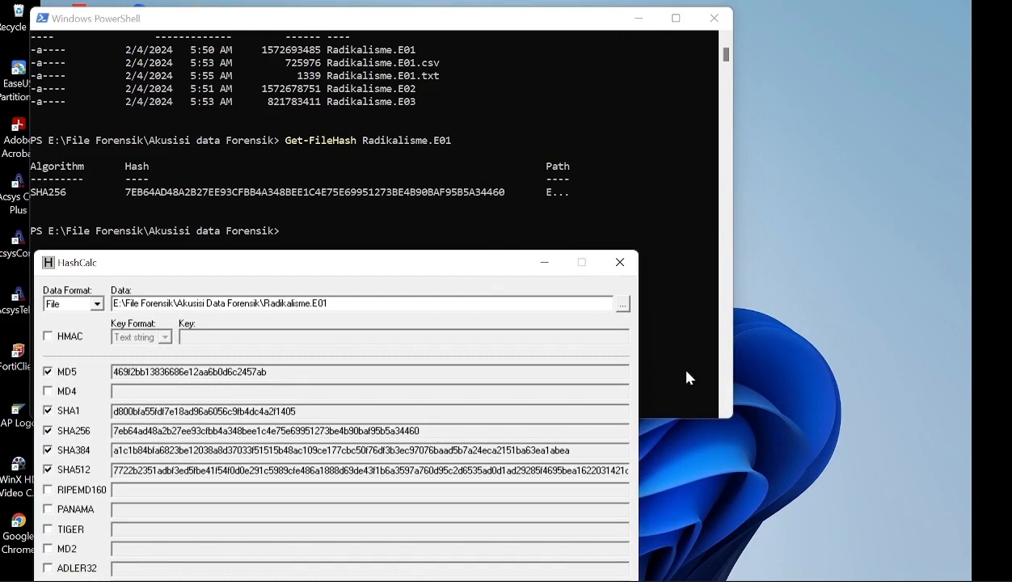
drag(640, 363, 823, 364)
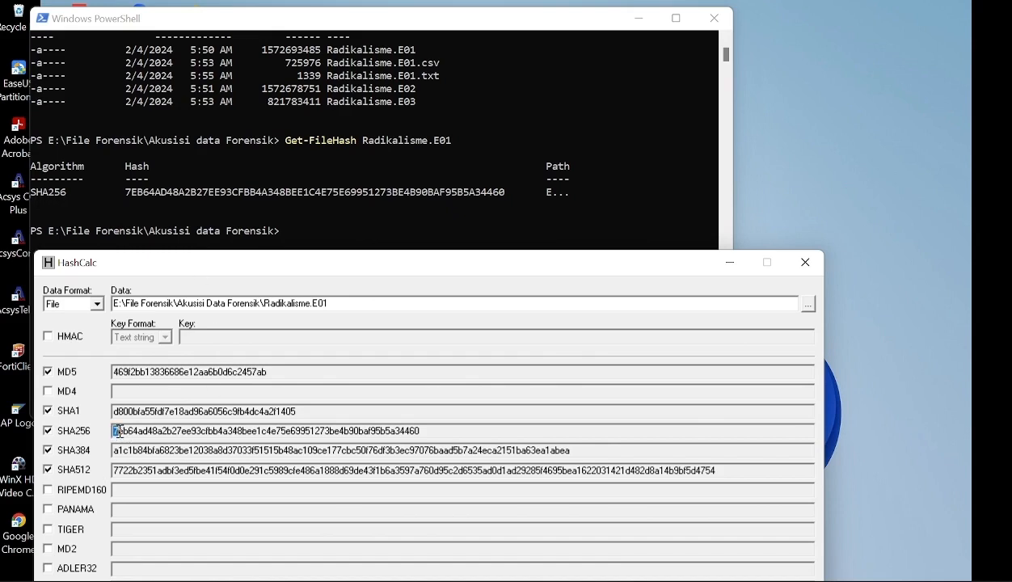
- Compare HashCalc's SHA256 value for Radikalisme.E01 with the SHA256 hash in the PowerShell Get-FileHash output
drag(115, 431, 191, 431)
click(211, 434)
drag(420, 432, 109, 427)
click(443, 424)
click(518, 198)
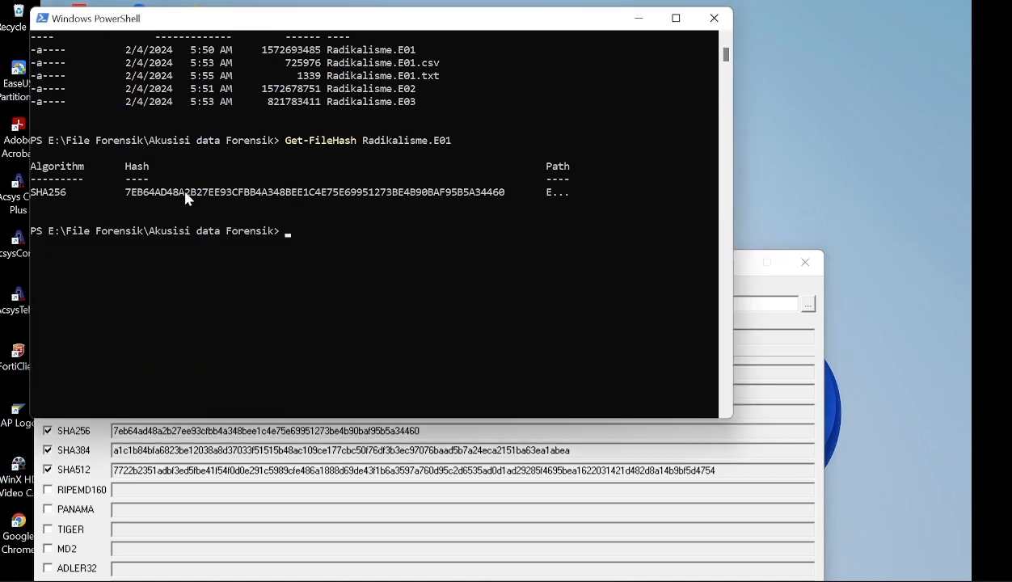
click(784, 392)
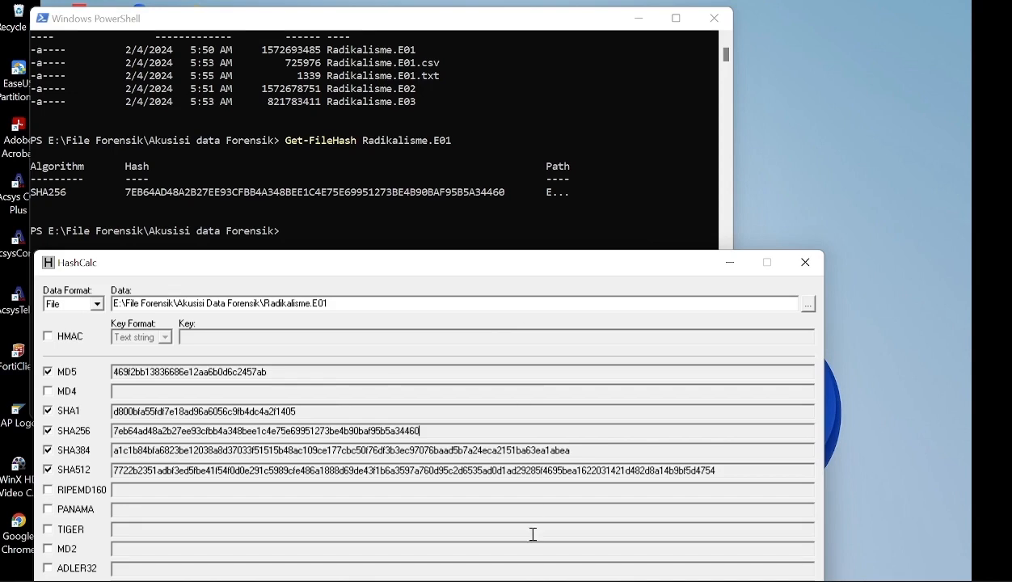
mouse_move(537, 580)
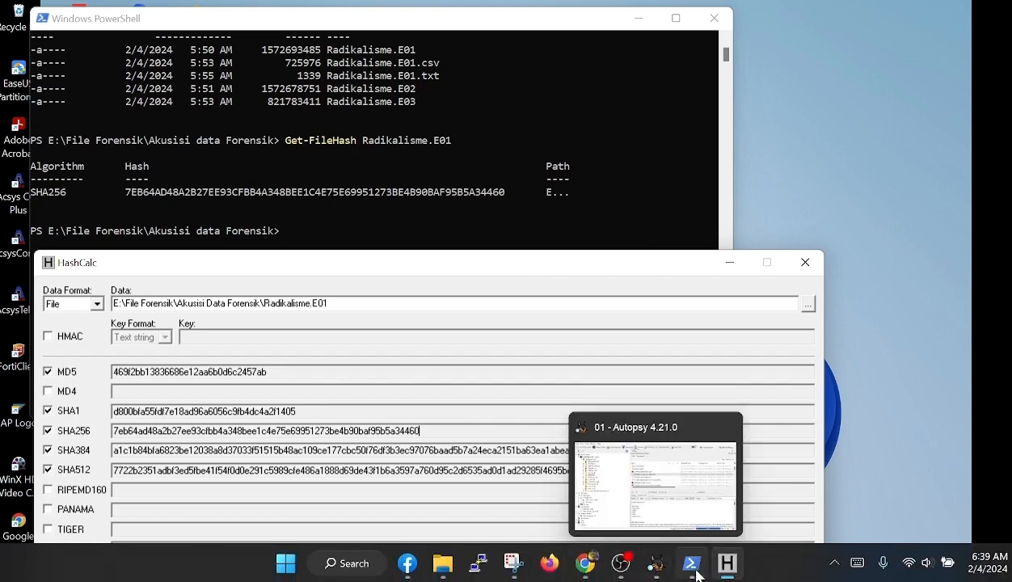